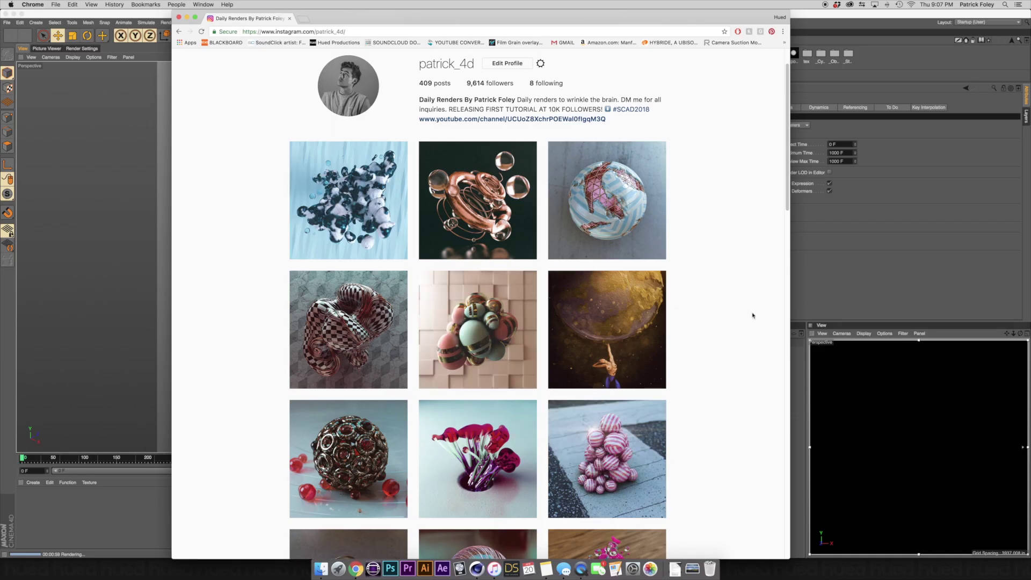
# Browse the render gallery on the Instagram profile, look at individual posts, and close the browser to return to Cinema 4D.
pyautogui.scroll(2, 754, 318)
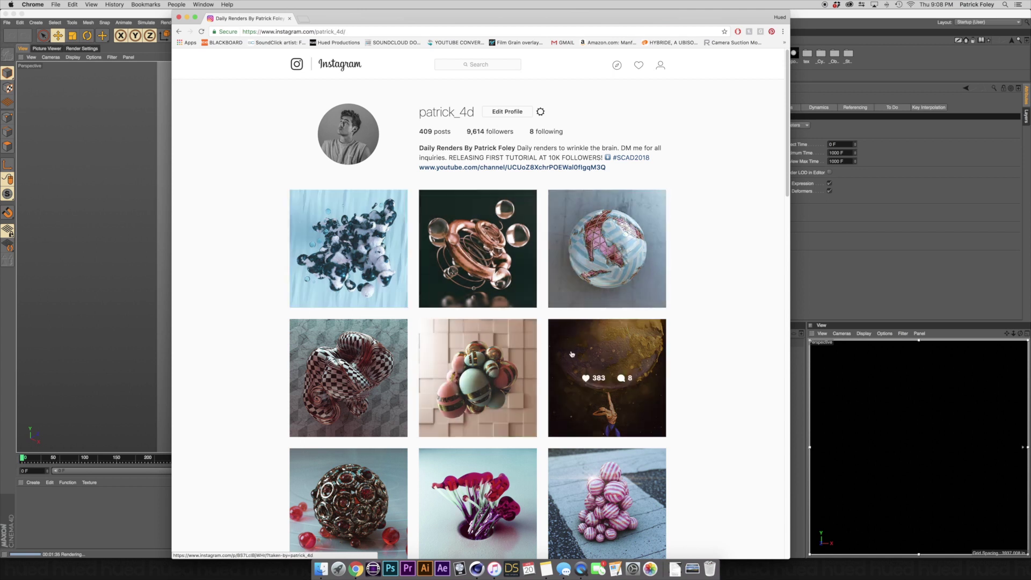
pyautogui.scroll(-10, 571, 353)
pyautogui.scroll(-5, 578, 358)
pyautogui.scroll(-10, 580, 359)
pyautogui.scroll(-5, 580, 359)
pyautogui.scroll(20, 579, 361)
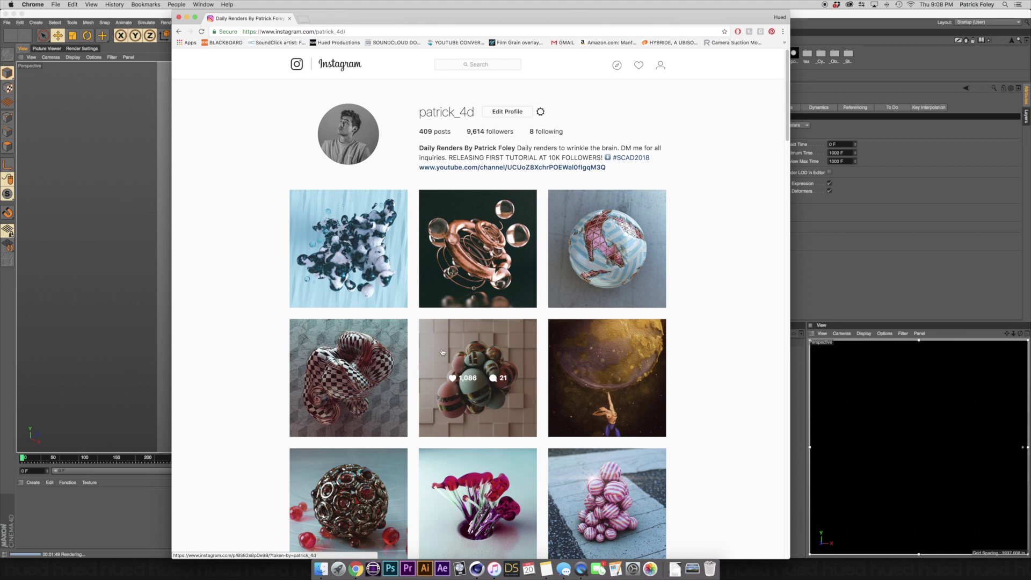
pyautogui.click(601, 376)
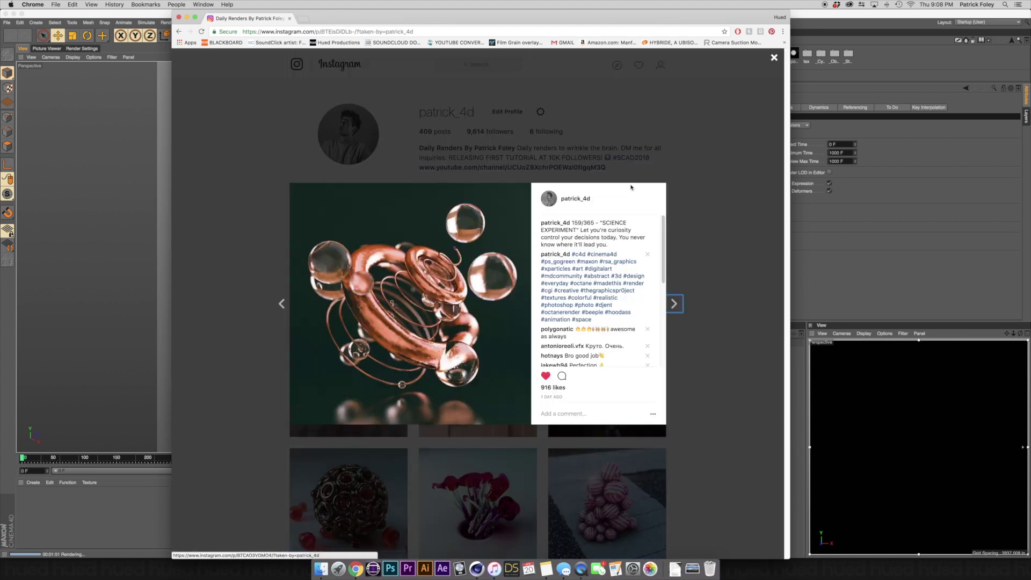
pyautogui.click(730, 396)
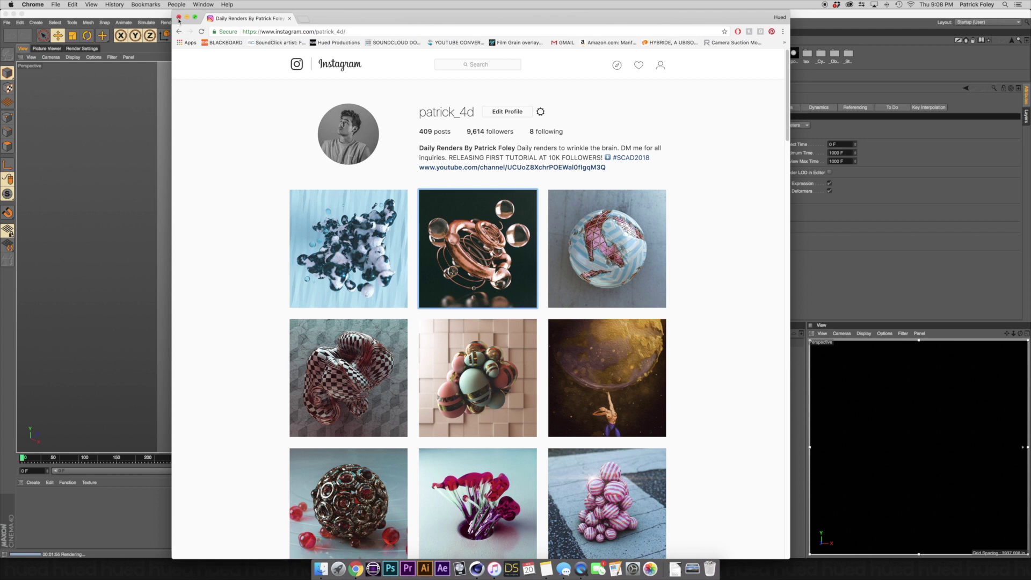
pyautogui.click(179, 18)
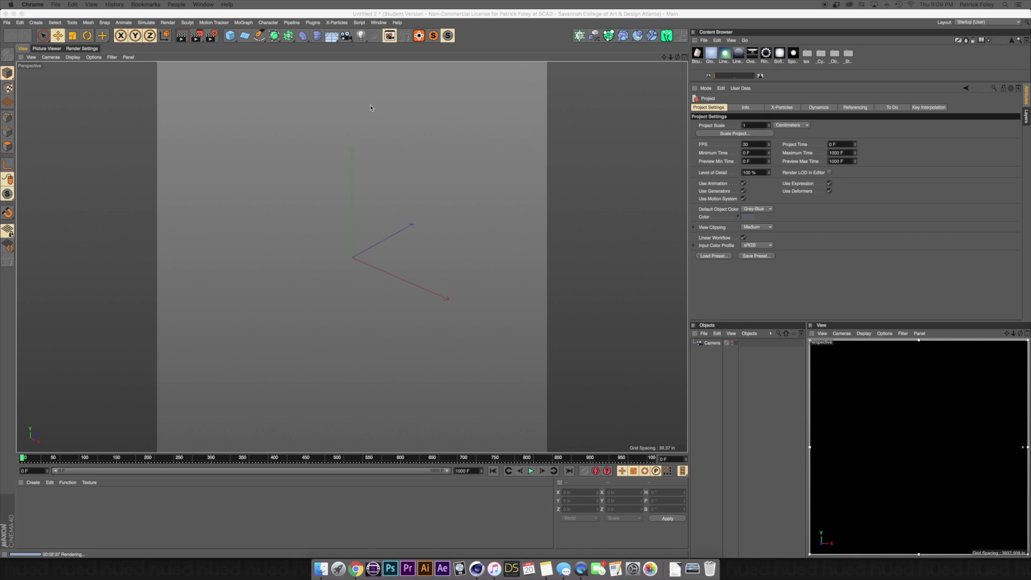
# Look over the render output settings and return to the main perspective viewport.
pyautogui.click(231, 62)
pyautogui.press('super+b')
pyautogui.press('super+r')
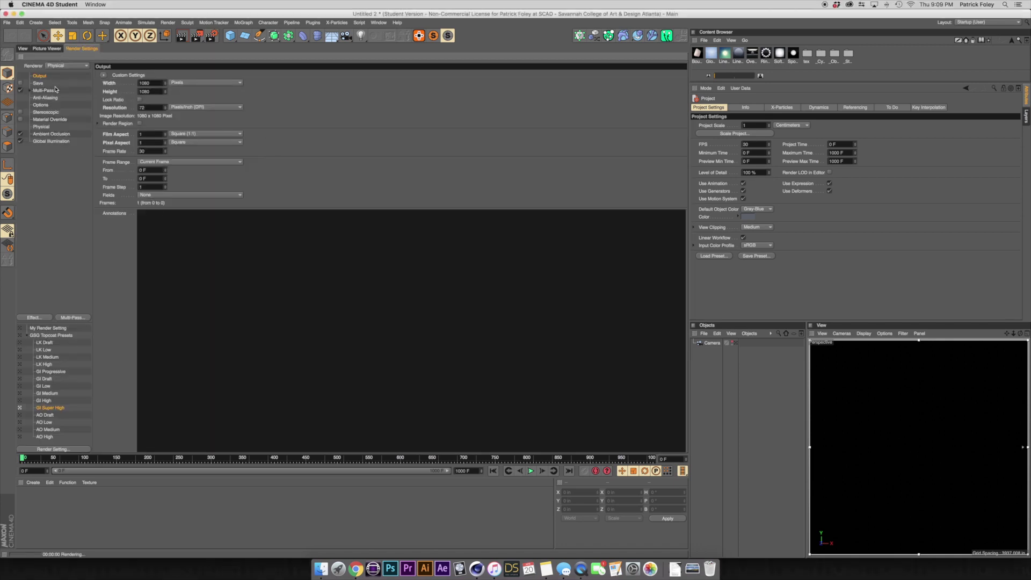
pyautogui.click(23, 49)
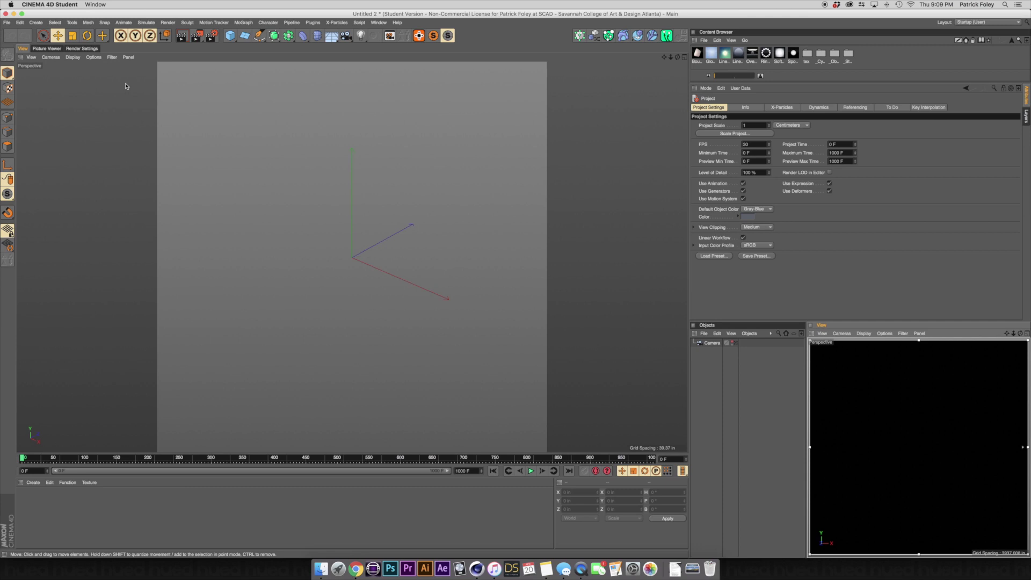
# Open an additional floating view panel, enlarge it over the middle of the main viewport, and close it.
pyautogui.click(129, 58)
pyautogui.click(149, 78)
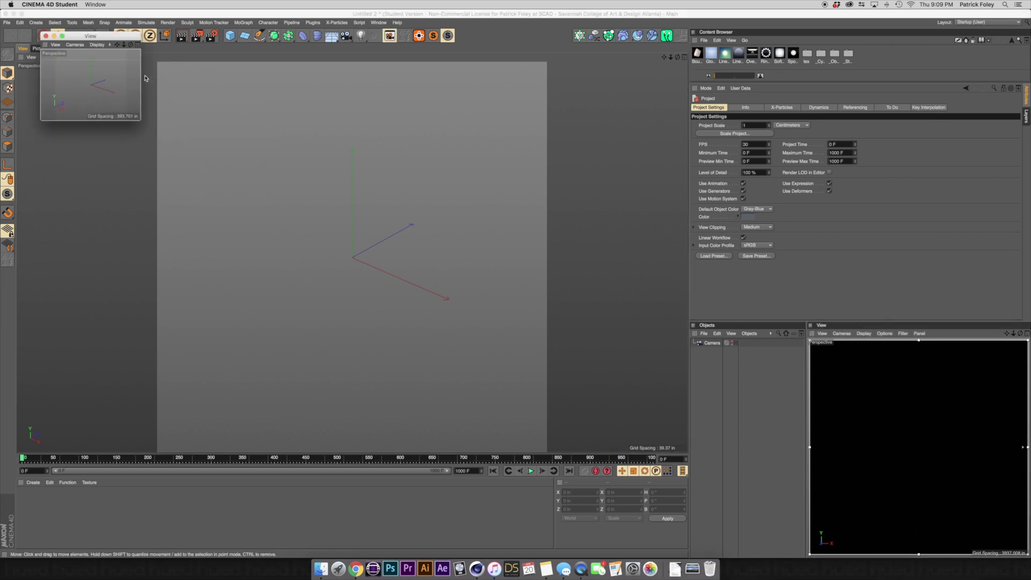
pyautogui.moveTo(100, 44); pyautogui.dragTo(395, 191)
pyautogui.moveTo(427, 271); pyautogui.dragTo(549, 392)
pyautogui.moveTo(508, 357); pyautogui.dragTo(550, 393)
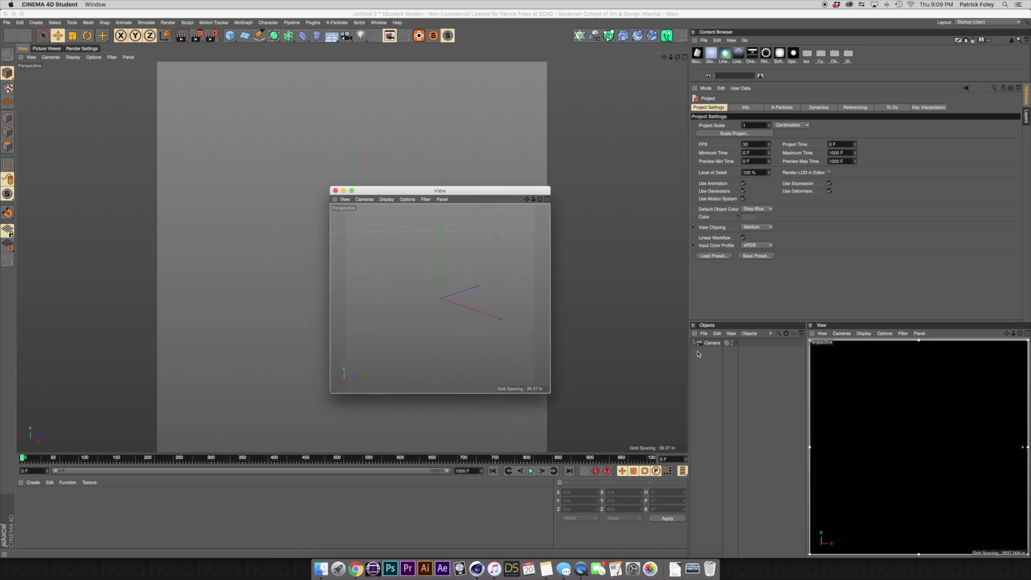
pyautogui.click(603, 308)
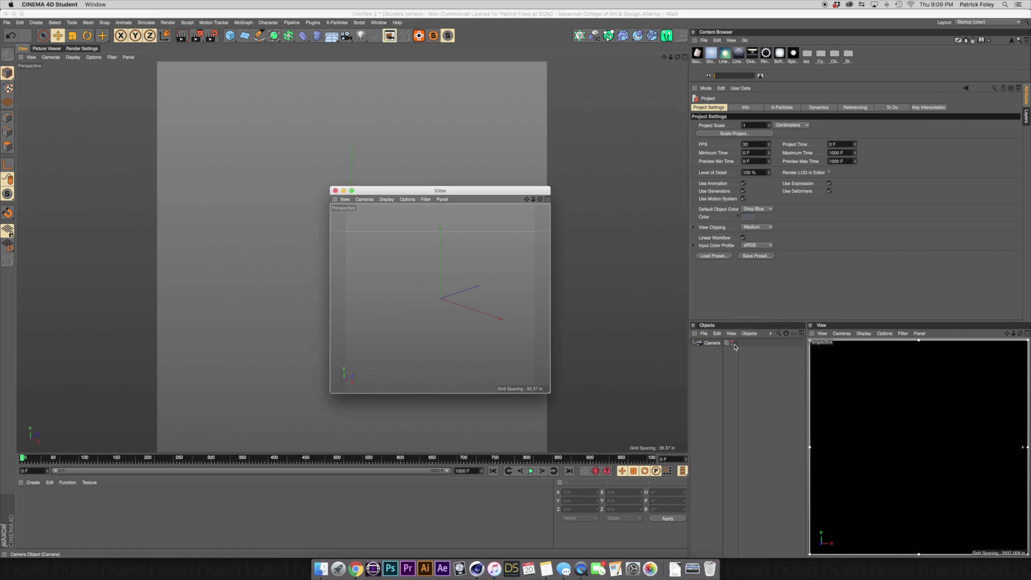
pyautogui.click(735, 343)
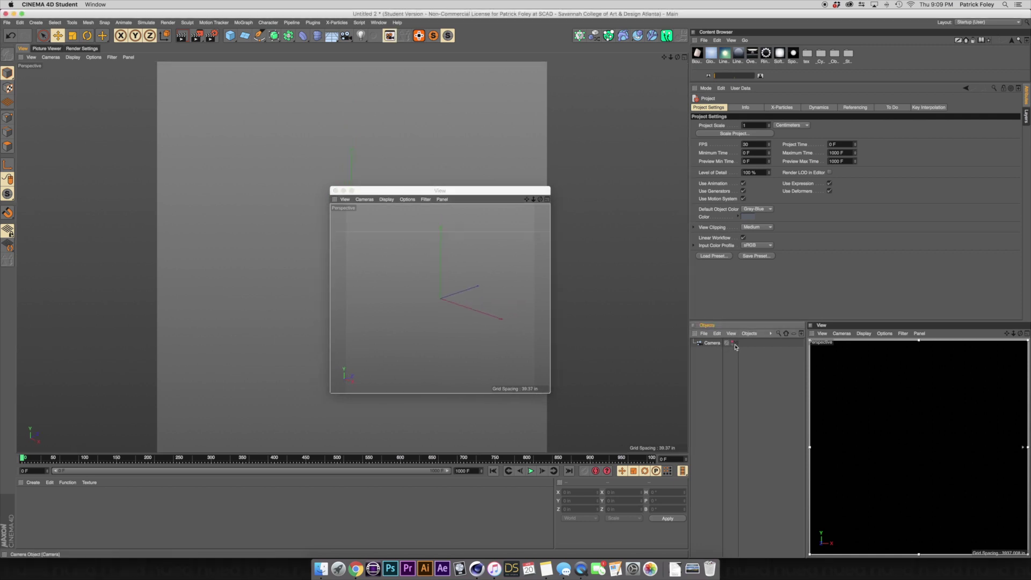
pyautogui.click(335, 190)
# Add a cube to the scene and turn off the interactive render region in the small secondary view.
pyautogui.click(859, 412)
pyautogui.hotkey('ctrl', 'r')
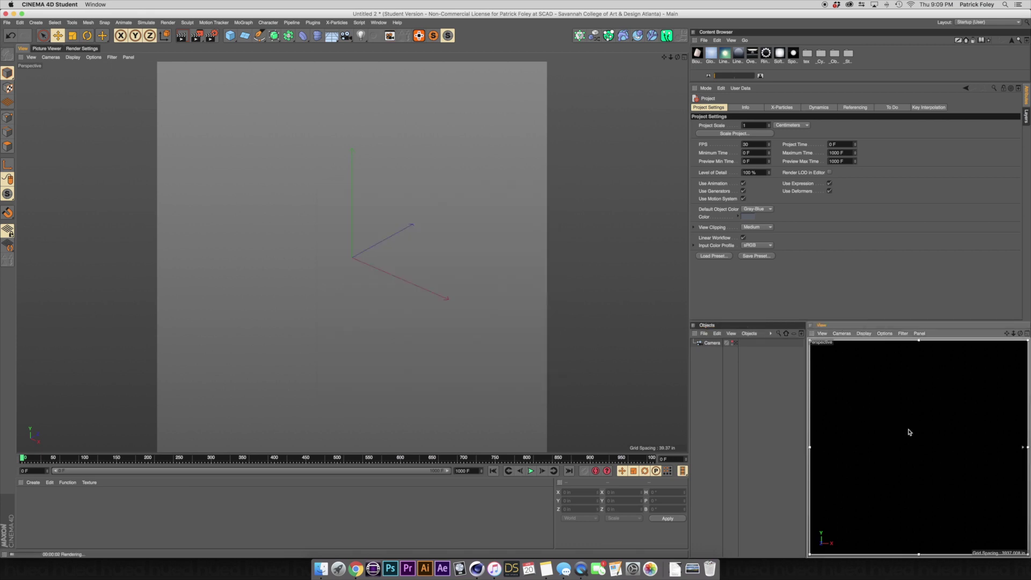
pyautogui.click(230, 35)
pyautogui.click(864, 433)
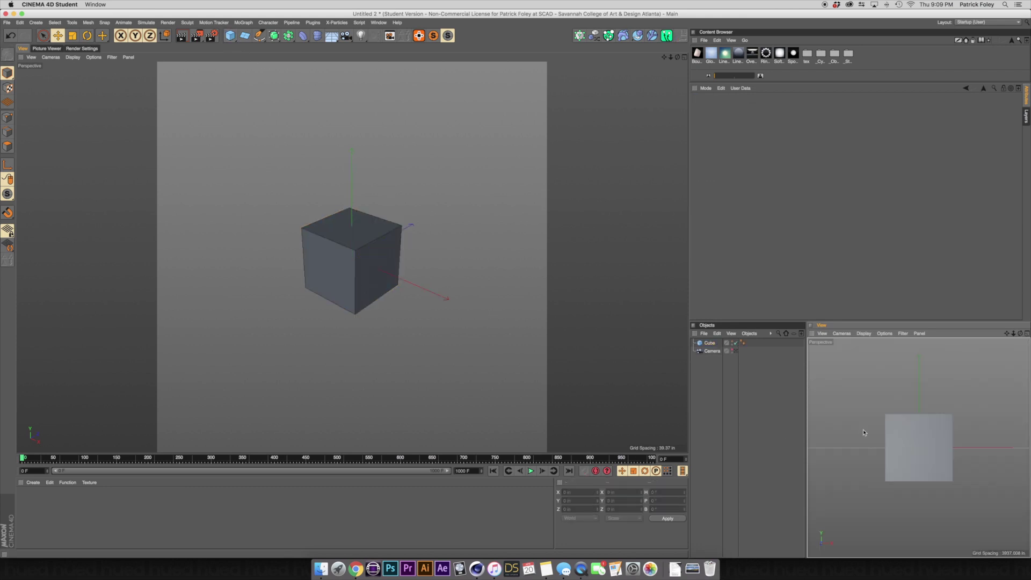
# Switch the secondary view from the scene camera to the default editor view.
pyautogui.click(901, 438)
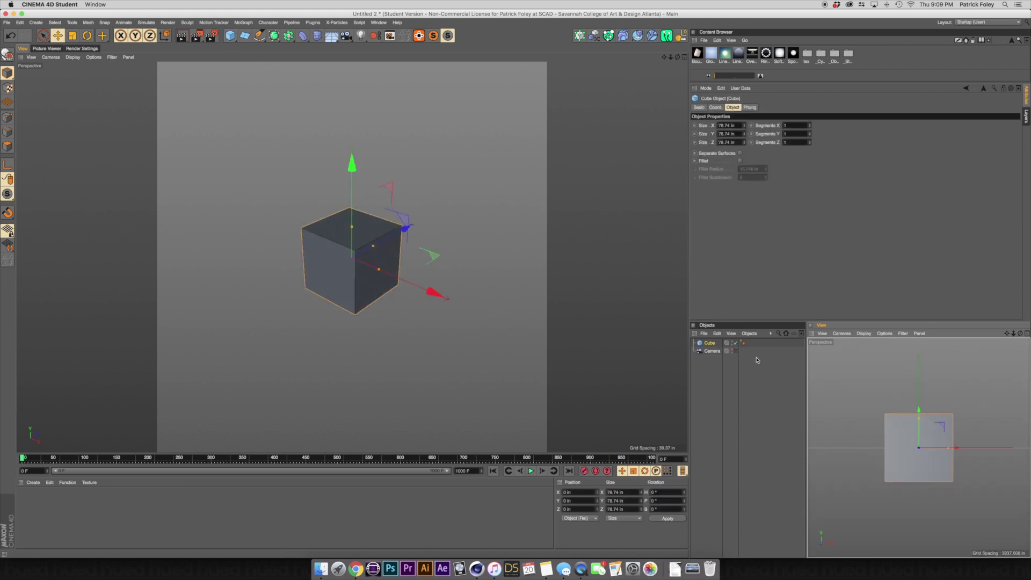
pyautogui.click(737, 350)
pyautogui.click(741, 357)
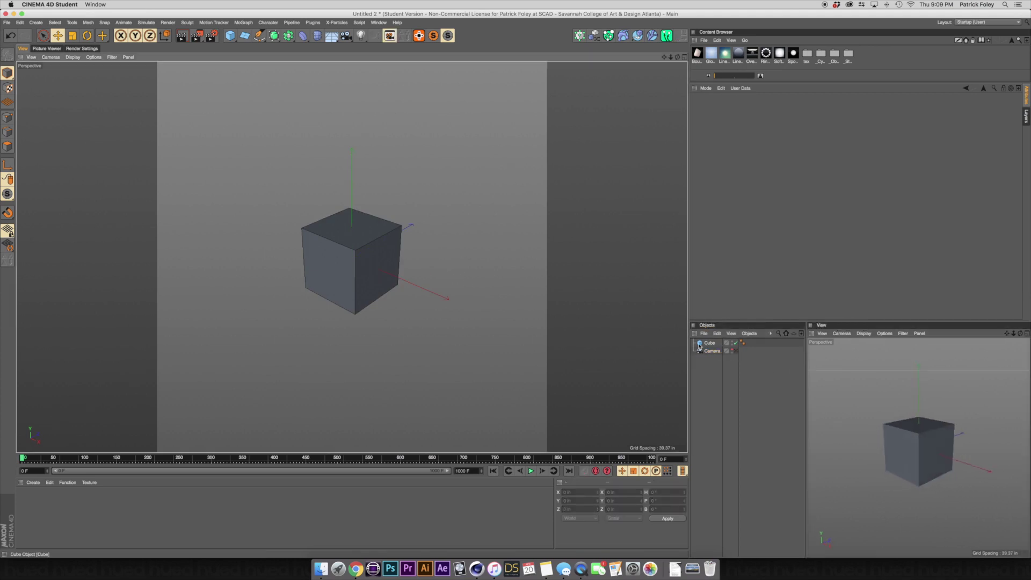
# Turn on the interactive render region in the secondary view and orbit around the cube in the main viewport.
pyautogui.keyDown('alt'); pyautogui.moveTo(406, 286); pyautogui.dragTo(371, 301); pyautogui.keyUp('alt')
pyautogui.click(846, 418)
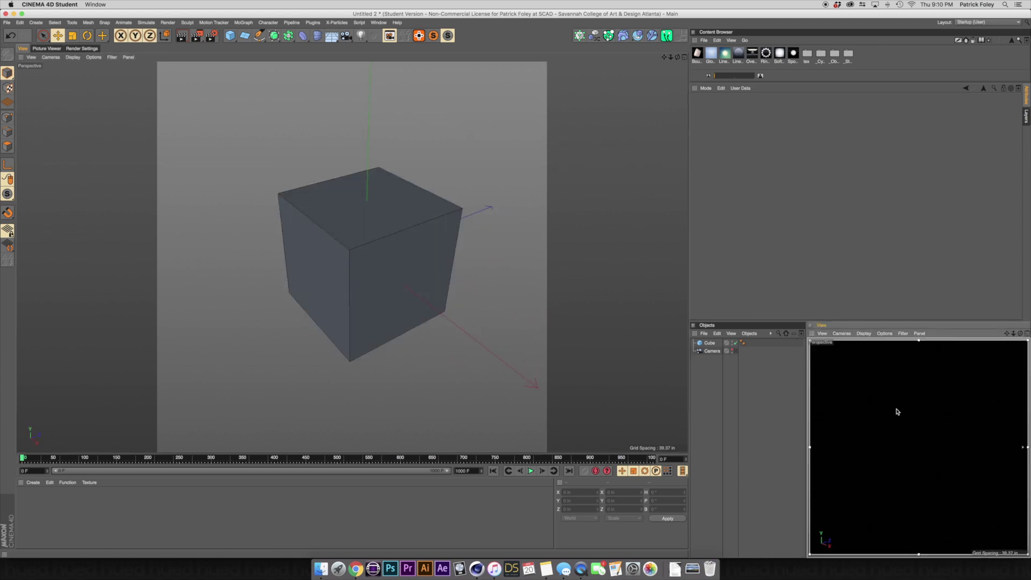
pyautogui.click(377, 302)
pyautogui.keyDown('alt'); pyautogui.moveTo(377, 302); pyautogui.dragTo(363, 245); pyautogui.keyUp('alt')
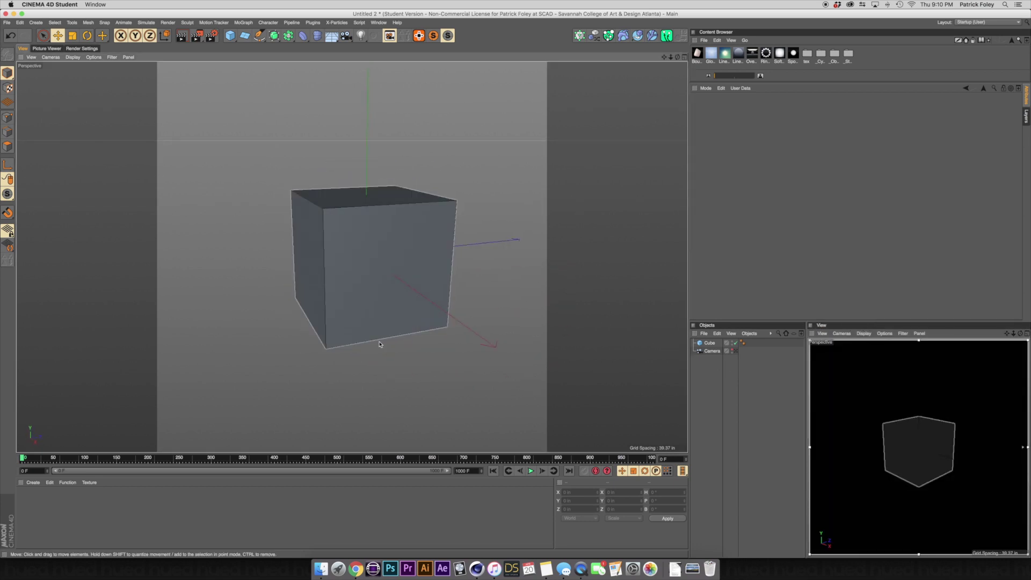
# Delete the cube and the camera, and turn off the interactive render region in the secondary view.
pyautogui.click(365, 270)
pyautogui.press('Delete')
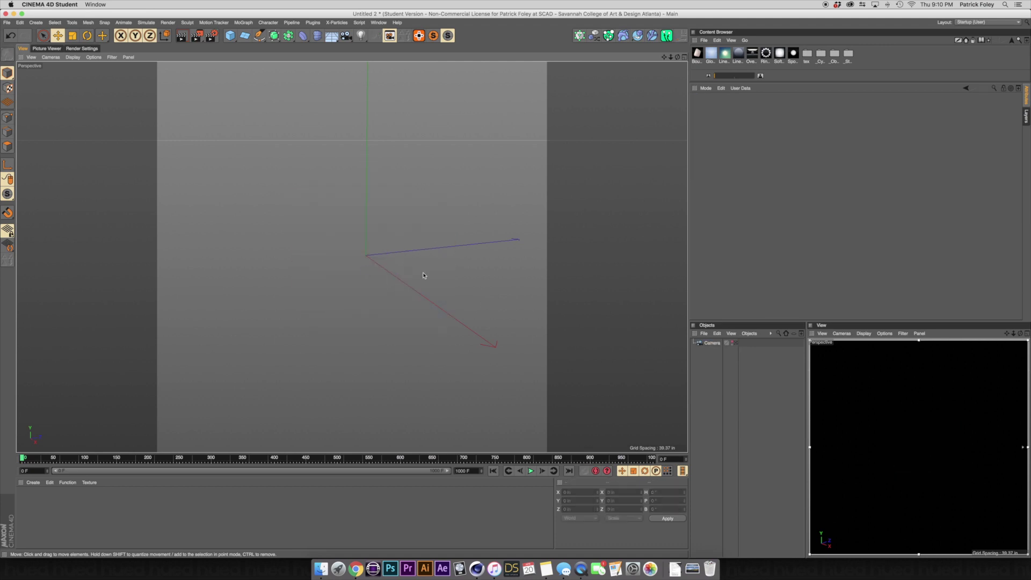
pyautogui.click(899, 418)
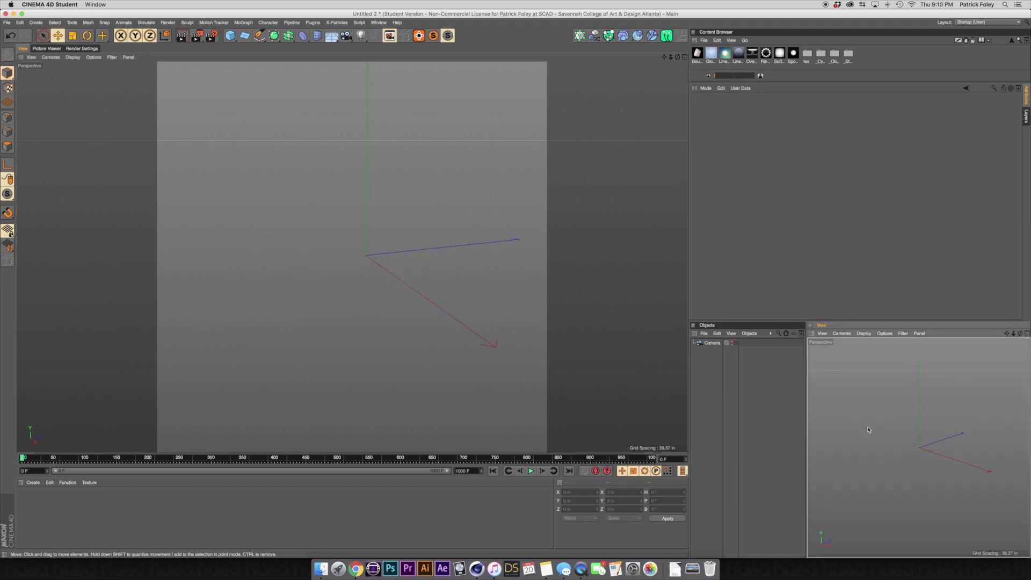
pyautogui.click(712, 343)
pyautogui.press('Delete')
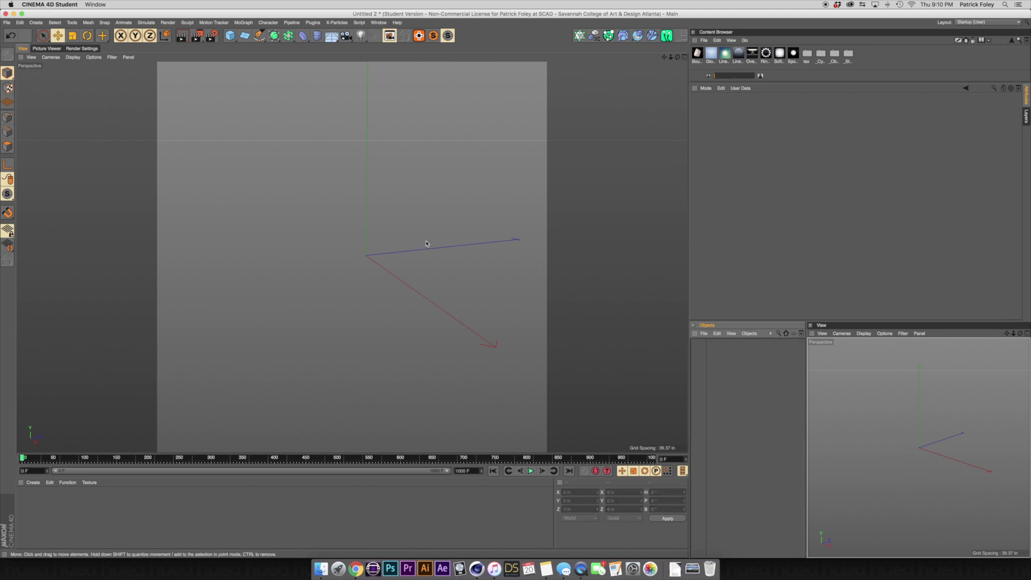
# Open the render settings, check the output width, and choose Physical as the renderer.
pyautogui.click(212, 39)
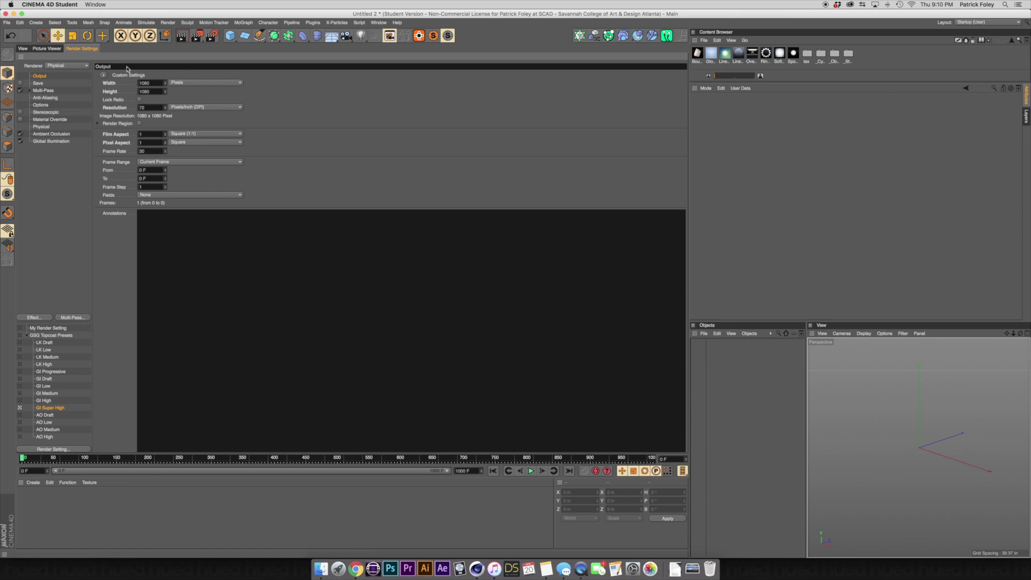
pyautogui.doubleClick(144, 83)
pyautogui.click(58, 66)
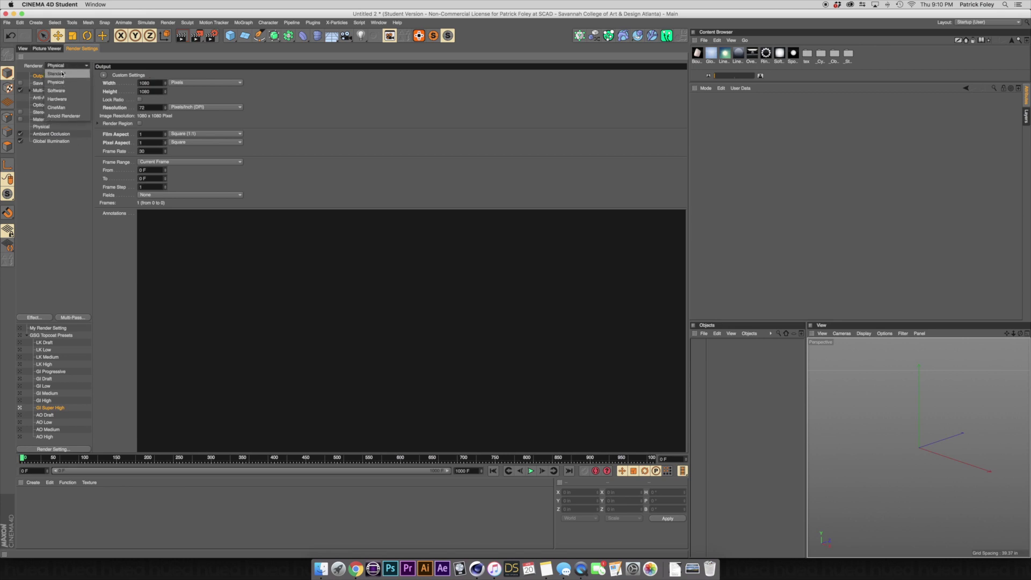
pyautogui.click(57, 67)
pyautogui.click(56, 67)
pyautogui.click(63, 83)
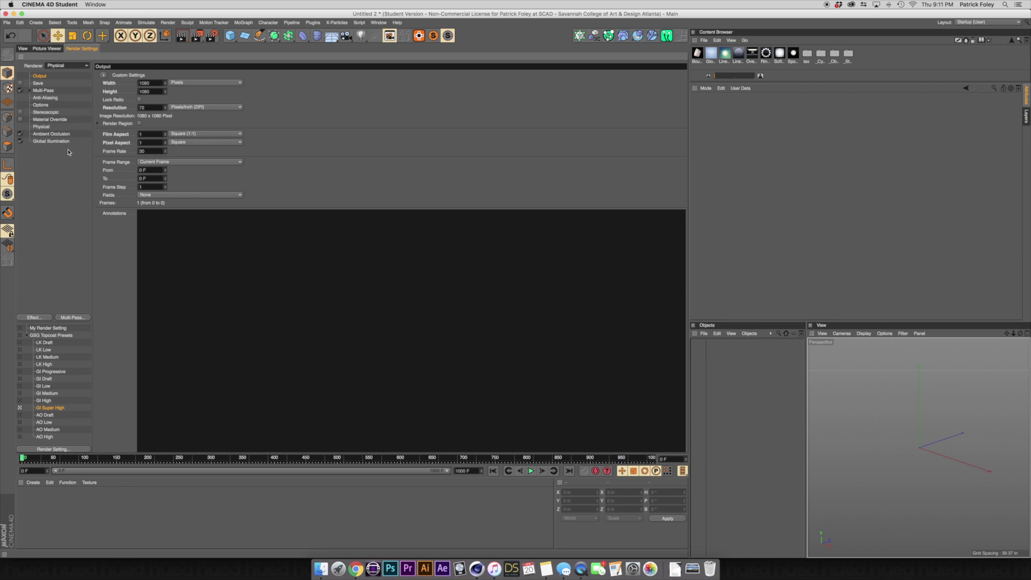
# Examine the Ambient Occlusion and Global Illumination settings and the list of effects that can be added to the render.
pyautogui.click(40, 134)
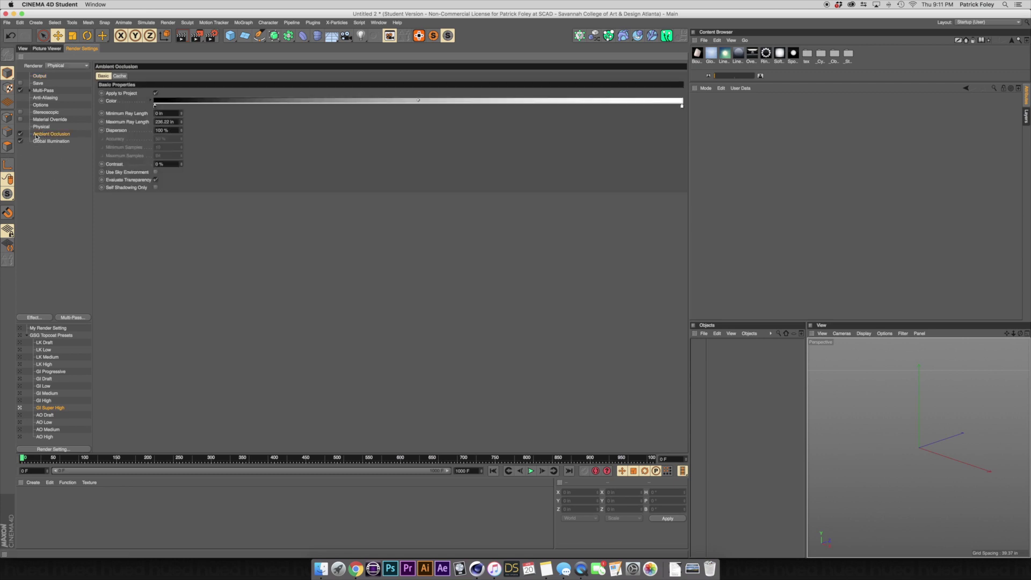
pyautogui.click(46, 141)
pyautogui.click(48, 134)
pyautogui.click(48, 140)
pyautogui.click(45, 318)
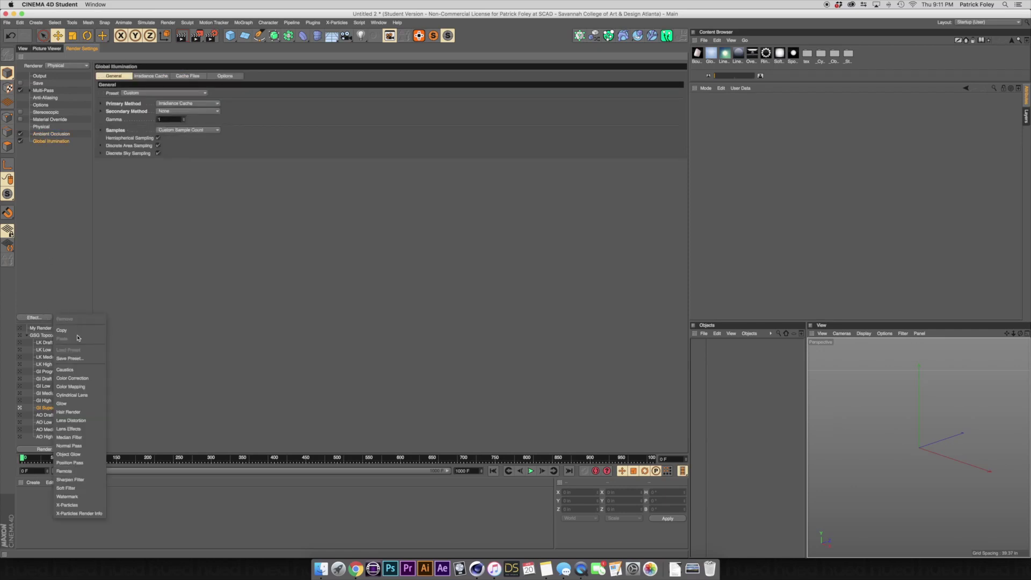
pyautogui.click(57, 299)
pyautogui.click(35, 318)
pyautogui.click(45, 165)
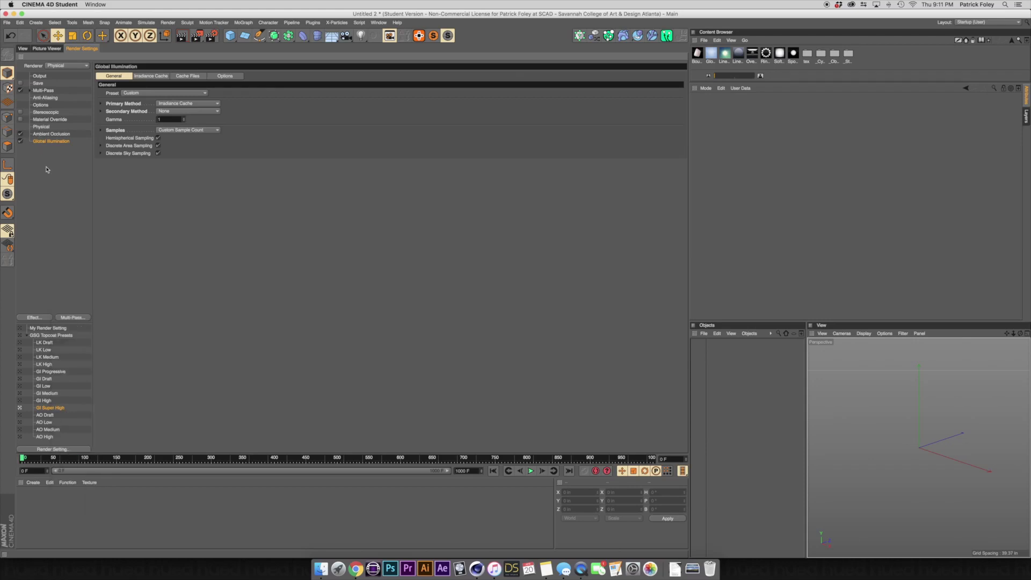
pyautogui.click(44, 171)
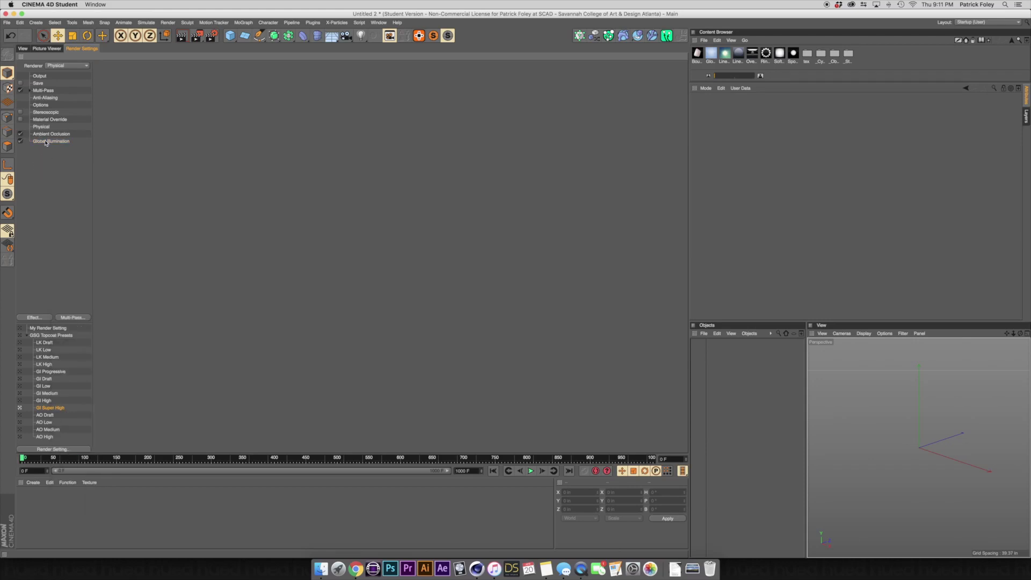
# Set the custom sample count for Global Illumination to 20 and return to the main viewport.
pyautogui.click(46, 142)
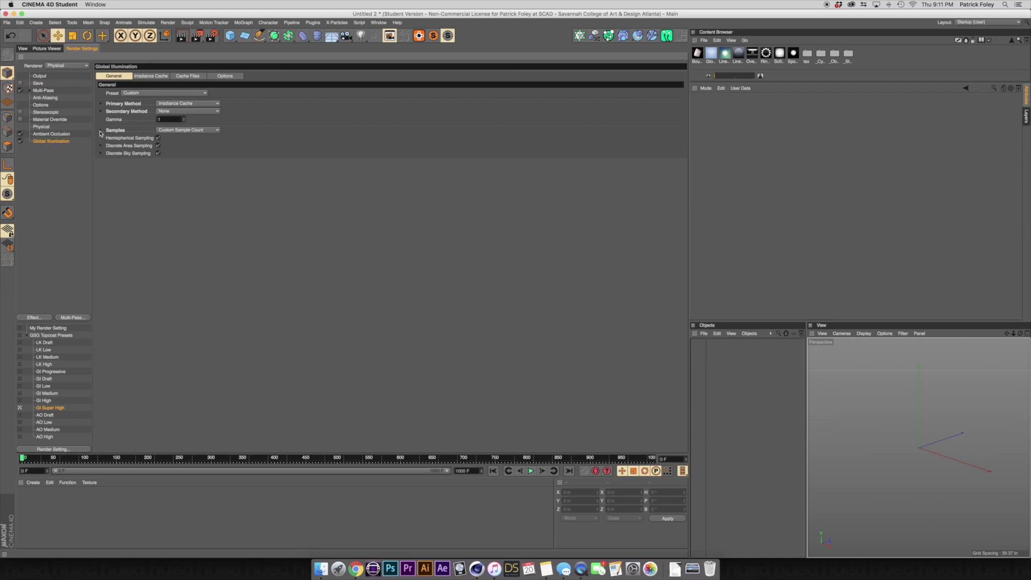
pyautogui.click(167, 132)
pyautogui.click(204, 132)
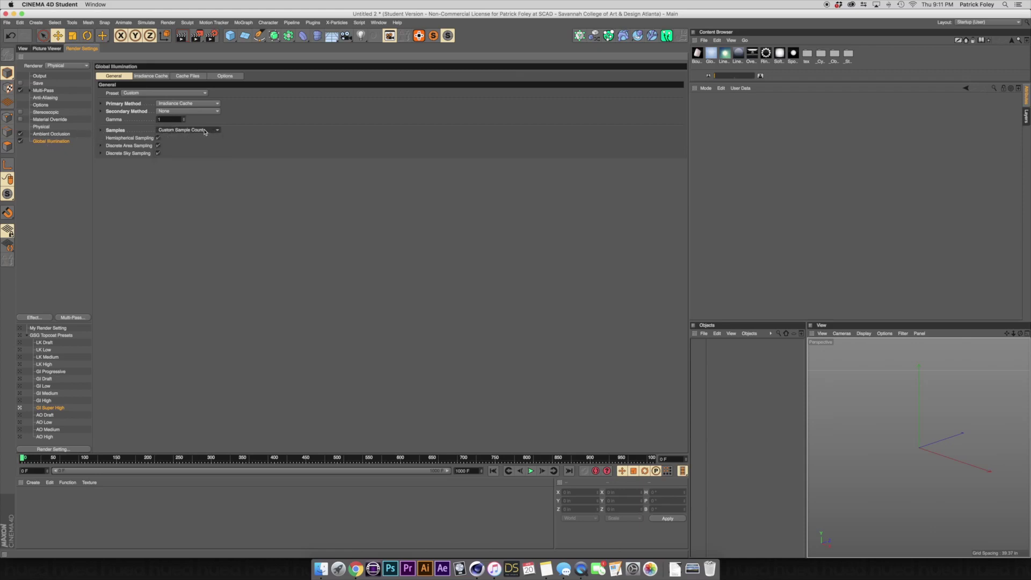
pyautogui.click(183, 132)
pyautogui.click(194, 130)
pyautogui.click(101, 131)
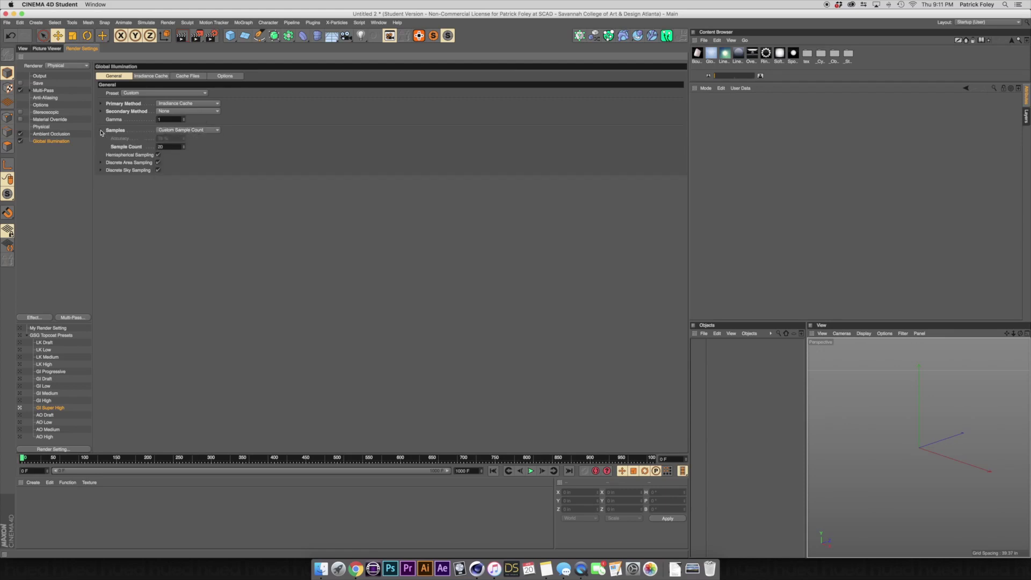
pyautogui.write('20')
pyautogui.click(23, 49)
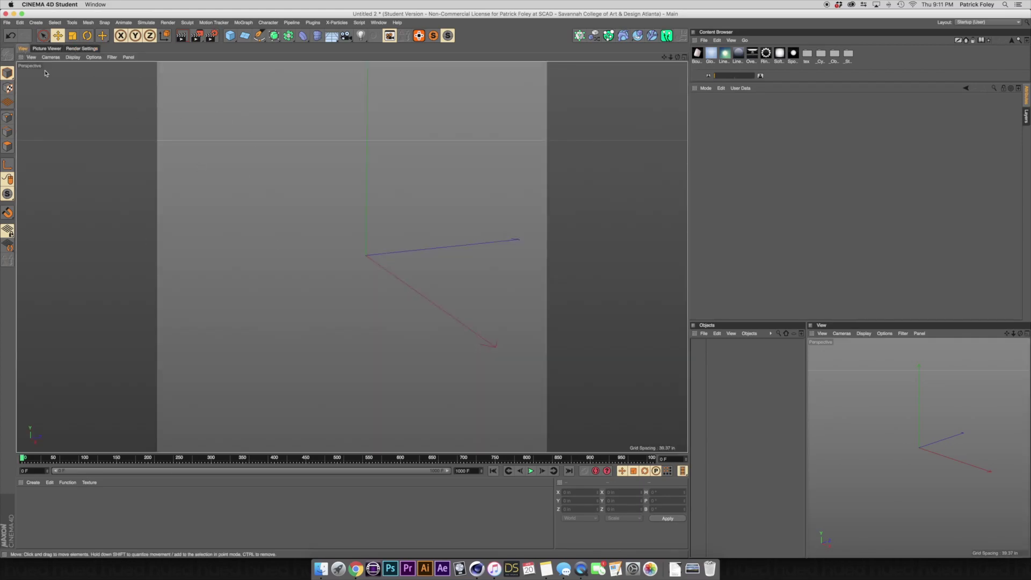
pyautogui.click(76, 50)
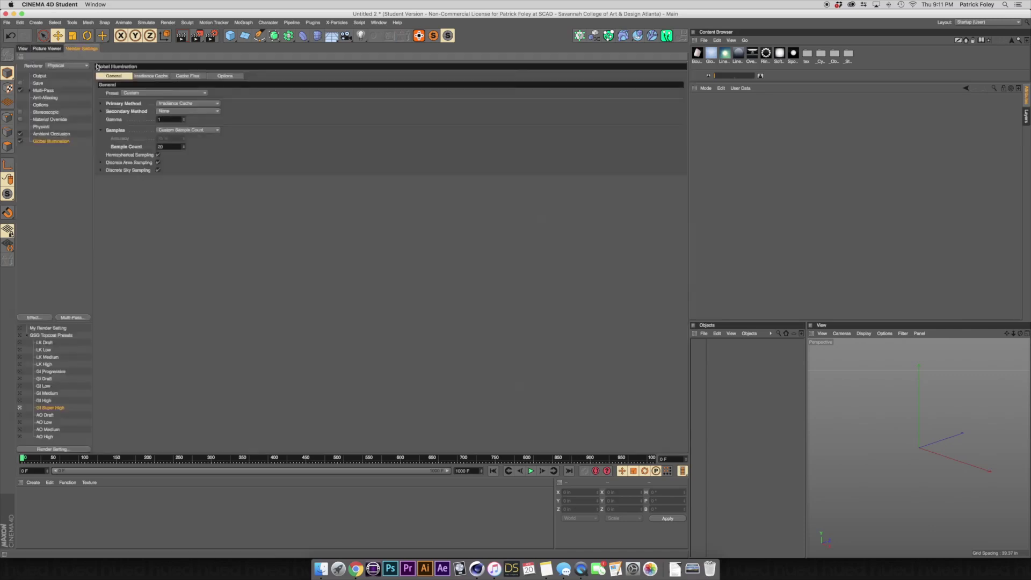
pyautogui.click(22, 48)
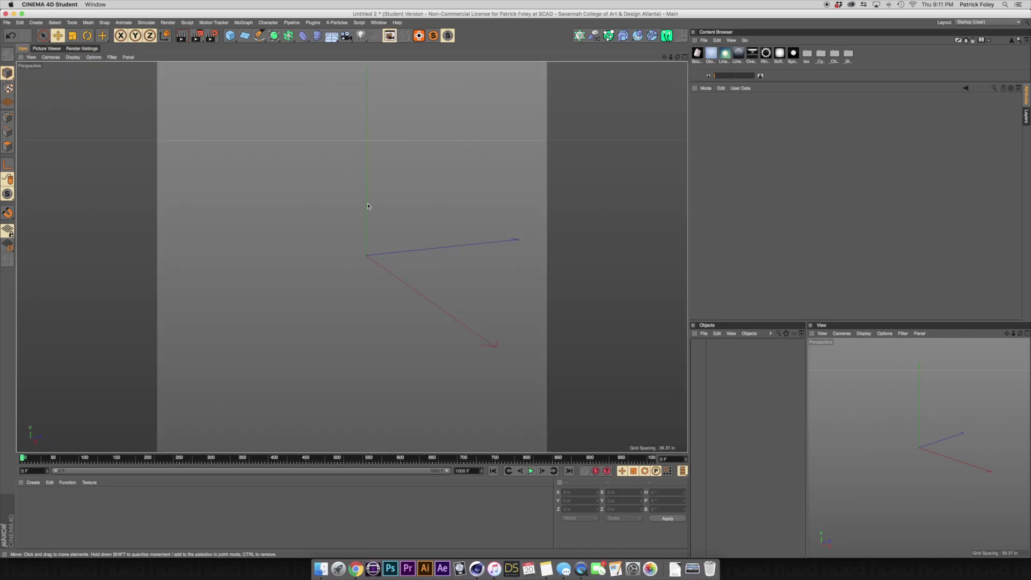
# Turn the grid display on in the viewport and switch it back off.
pyautogui.click(129, 57)
pyautogui.click(111, 58)
pyautogui.click(126, 179)
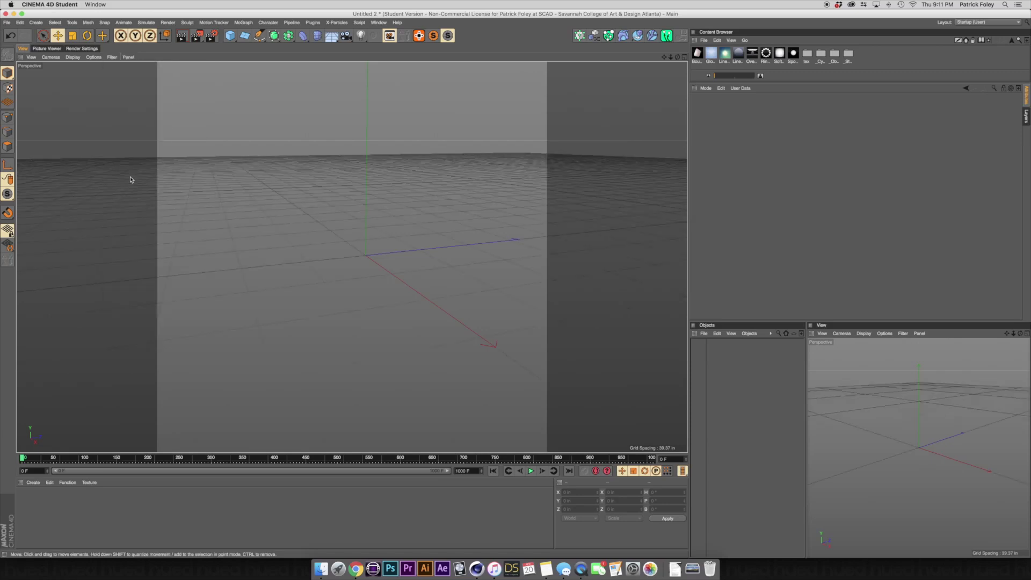
pyautogui.click(112, 57)
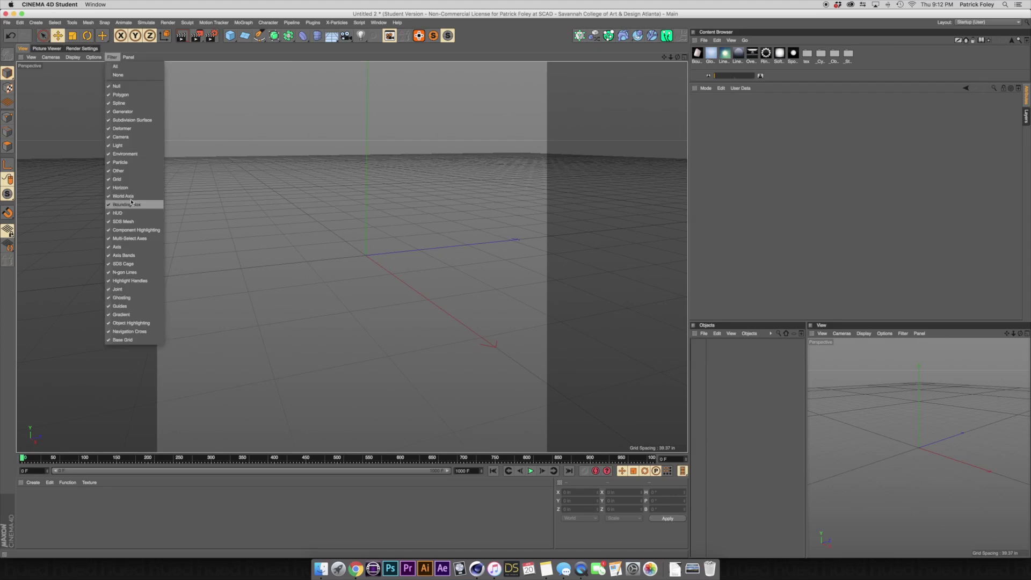
pyautogui.click(133, 183)
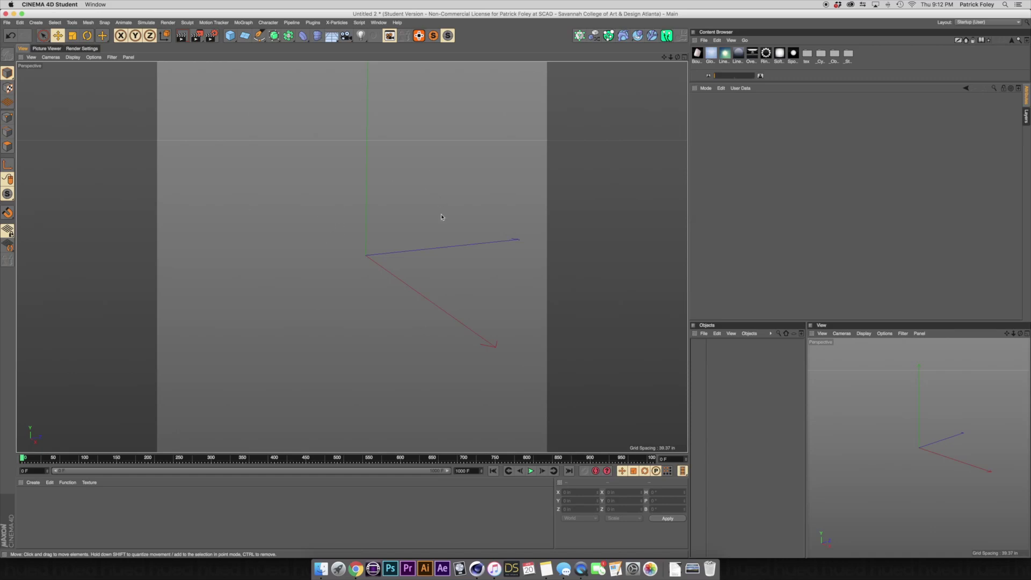
# Add a sphere primitive at the scene's origin.
pyautogui.click(230, 35)
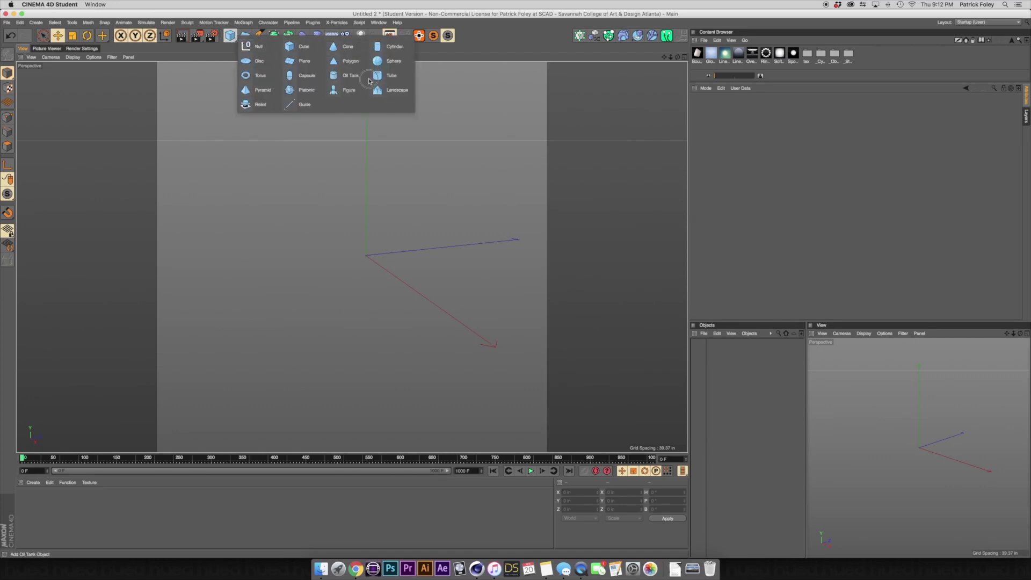
pyautogui.click(386, 61)
pyautogui.moveTo(392, 274); pyautogui.dragTo(409, 288)
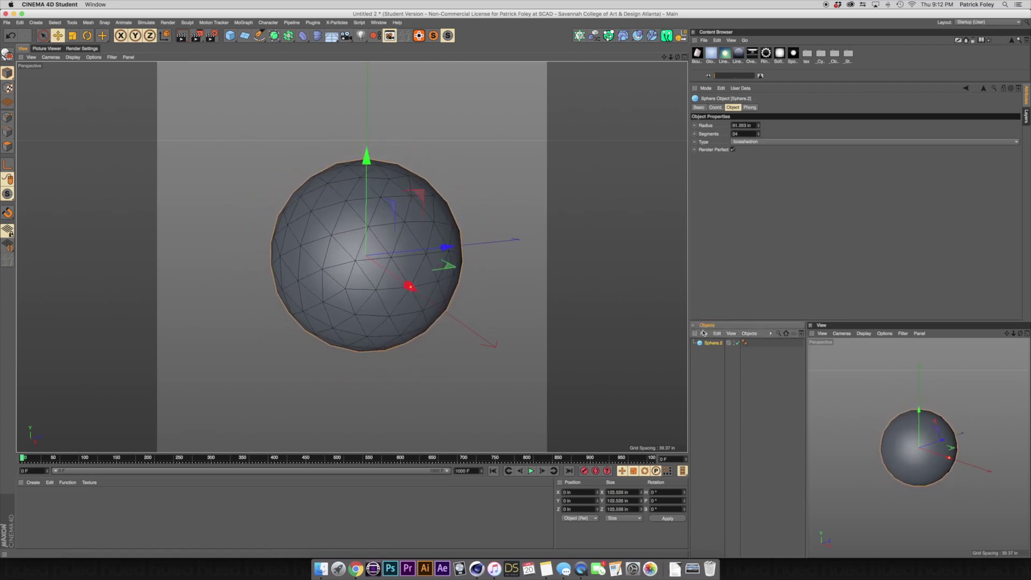
# Compare the sphere's Standard and Icosahedron types by switching between them, ending on Icosahedron.
pyautogui.click(765, 144)
pyautogui.click(760, 150)
pyautogui.click(759, 143)
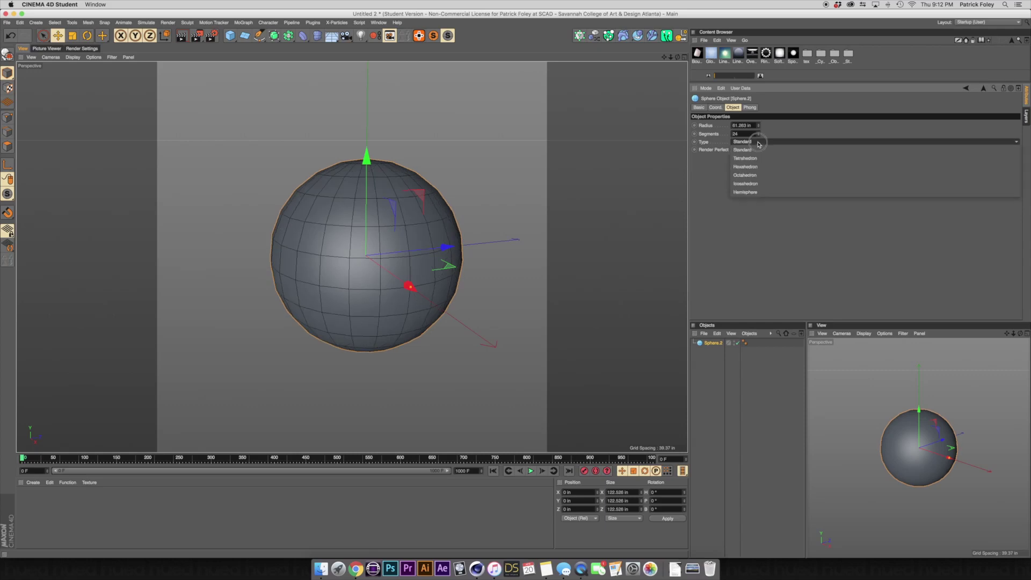
pyautogui.click(757, 183)
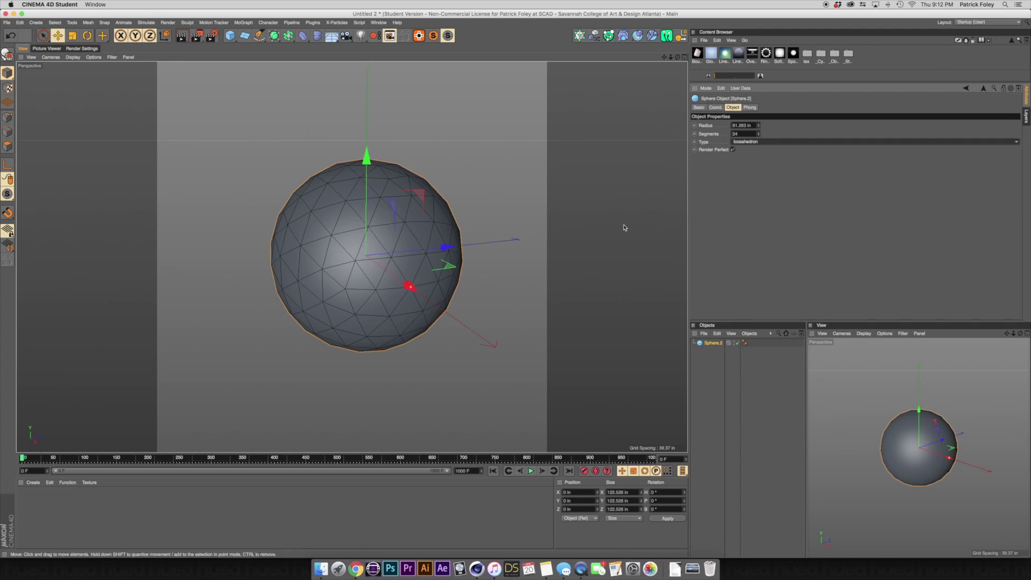
pyautogui.click(742, 142)
pyautogui.click(742, 150)
pyautogui.click(752, 142)
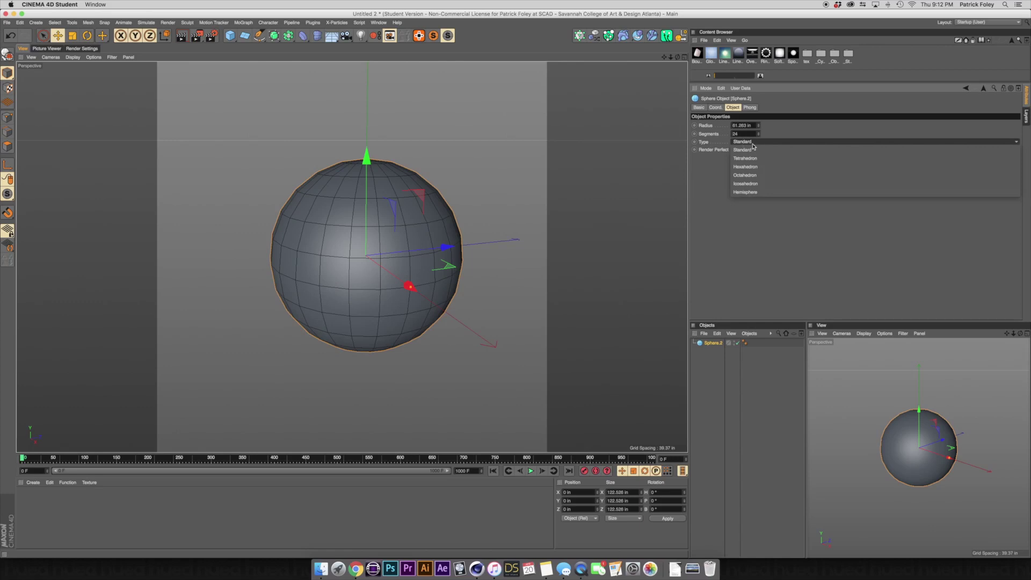
pyautogui.click(754, 184)
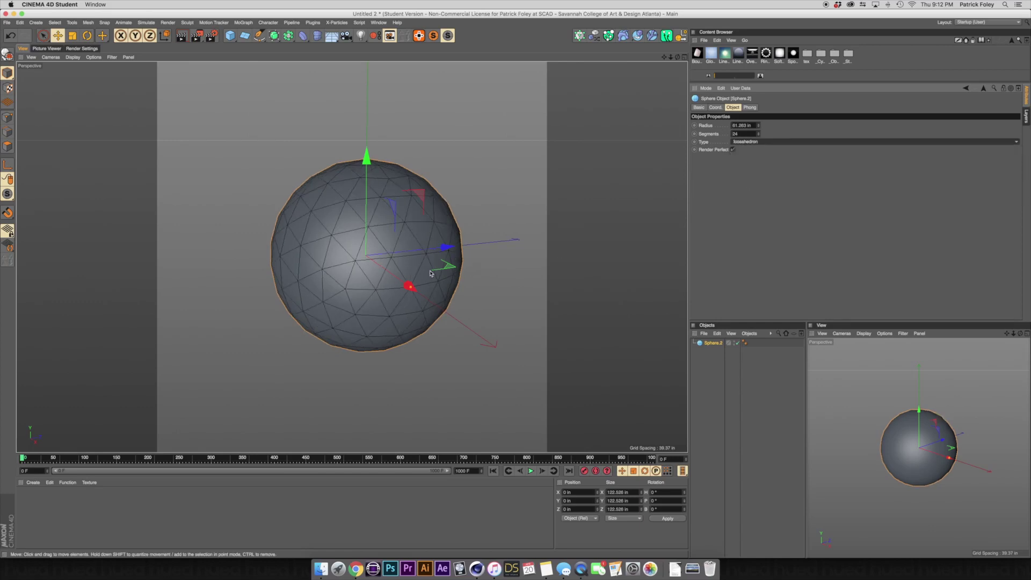
# Add a camera from the current view and make it the active camera in both the secondary and main viewports.
pyautogui.keyDown('alt'); pyautogui.moveTo(409, 290); pyautogui.dragTo(371, 290); pyautogui.keyUp('alt')
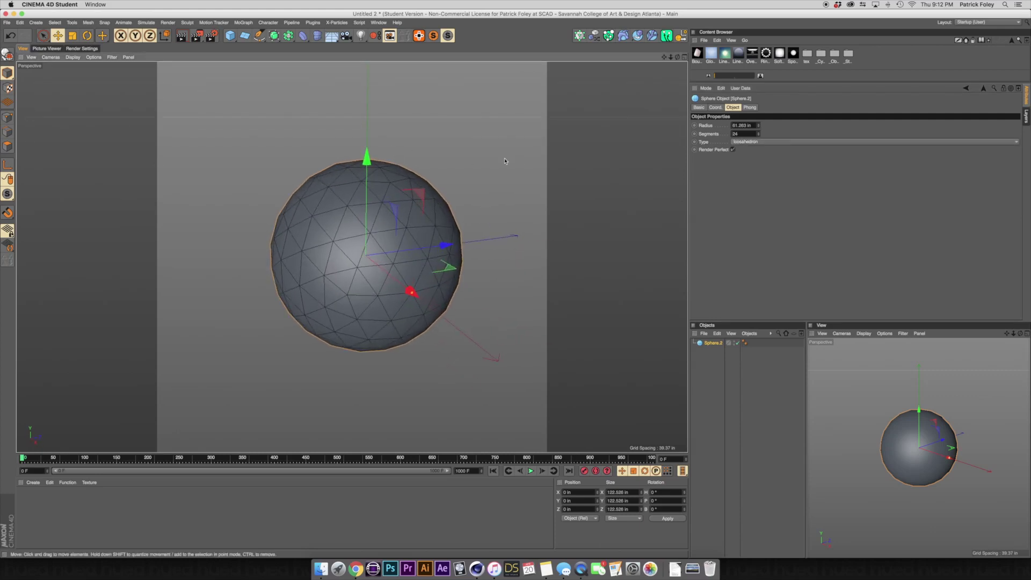
pyautogui.click(347, 36)
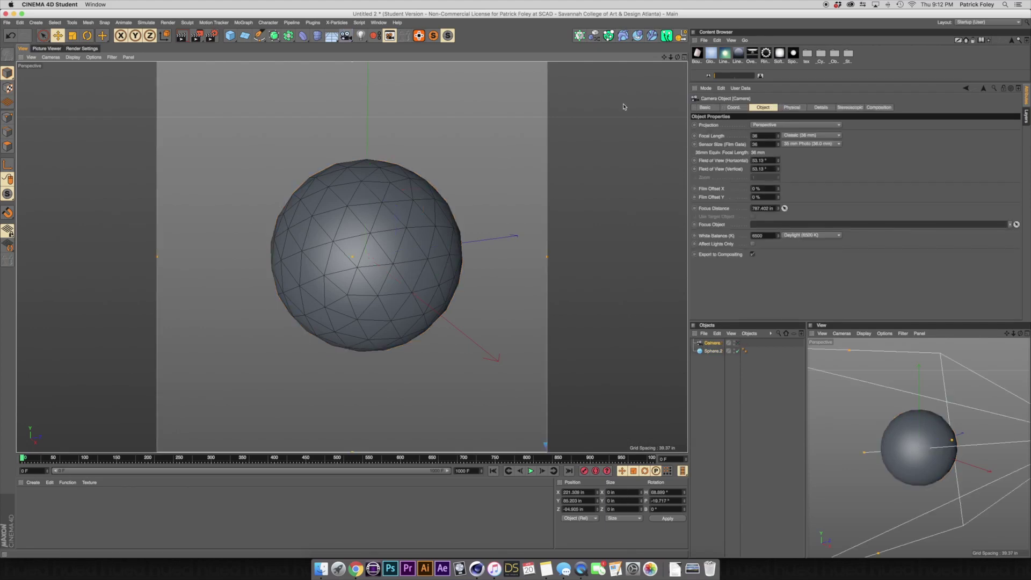
pyautogui.click(851, 415)
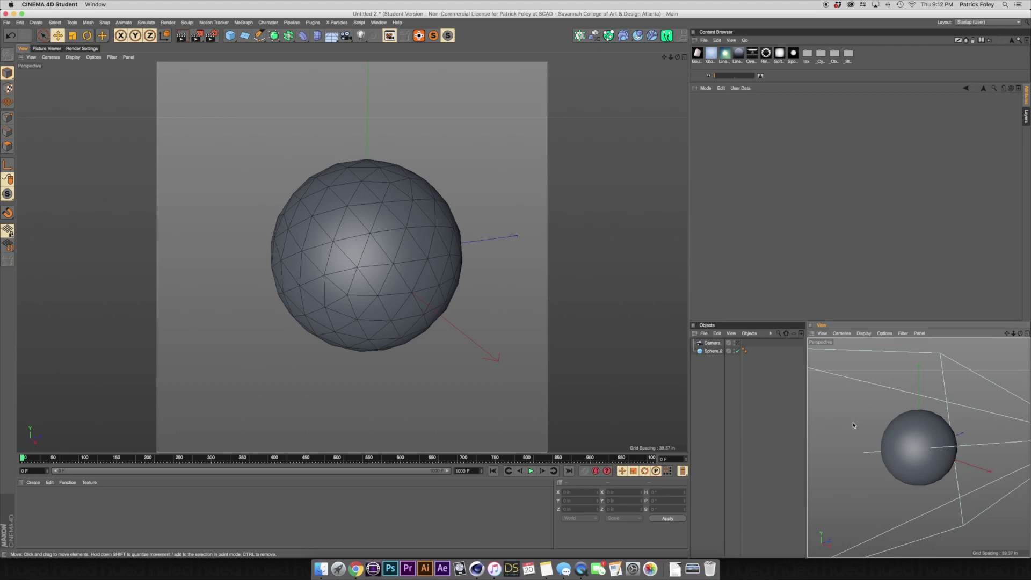
pyautogui.click(737, 343)
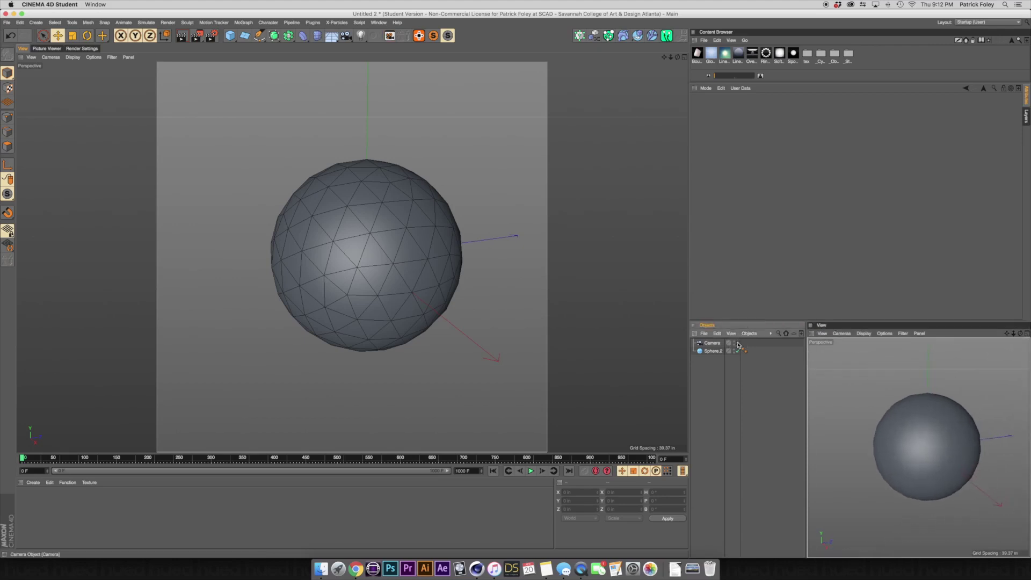
pyautogui.click(492, 305)
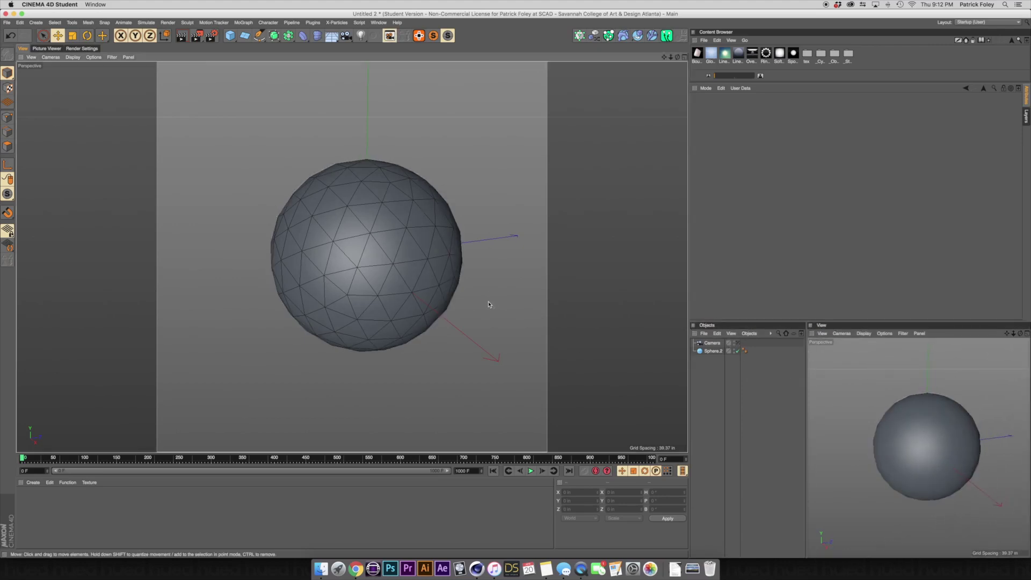
pyautogui.keyDown('alt'); pyautogui.moveTo(495, 302); pyautogui.dragTo(408, 306); pyautogui.keyUp('alt')
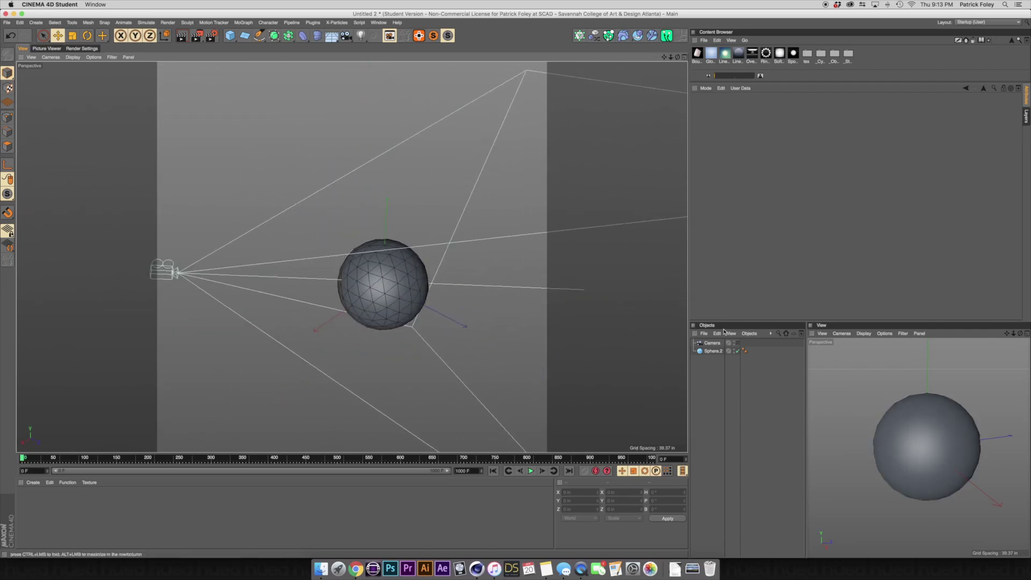
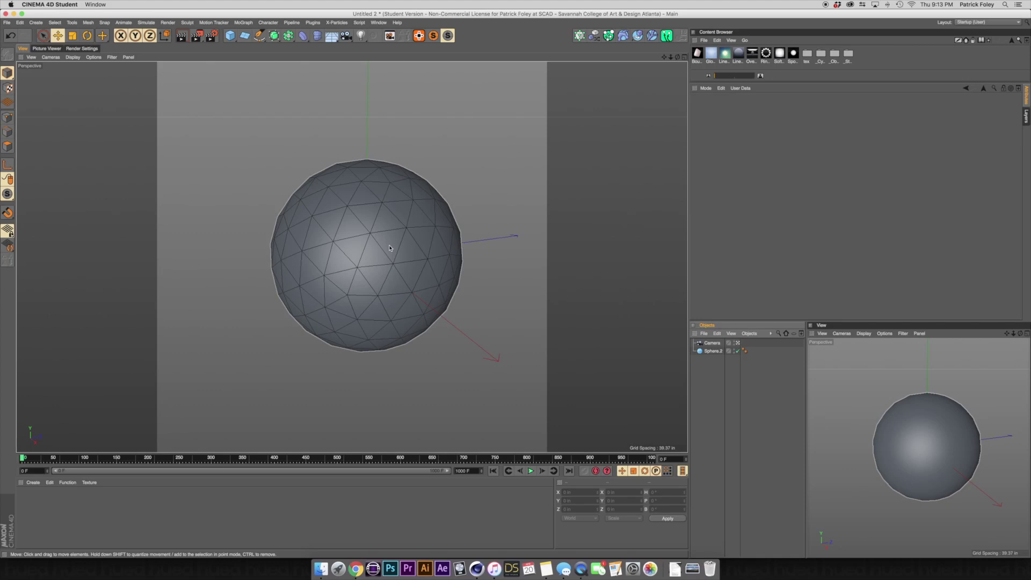
# Set the camera's X and Y positions to 0 in its coordinates.
pyautogui.click(713, 343)
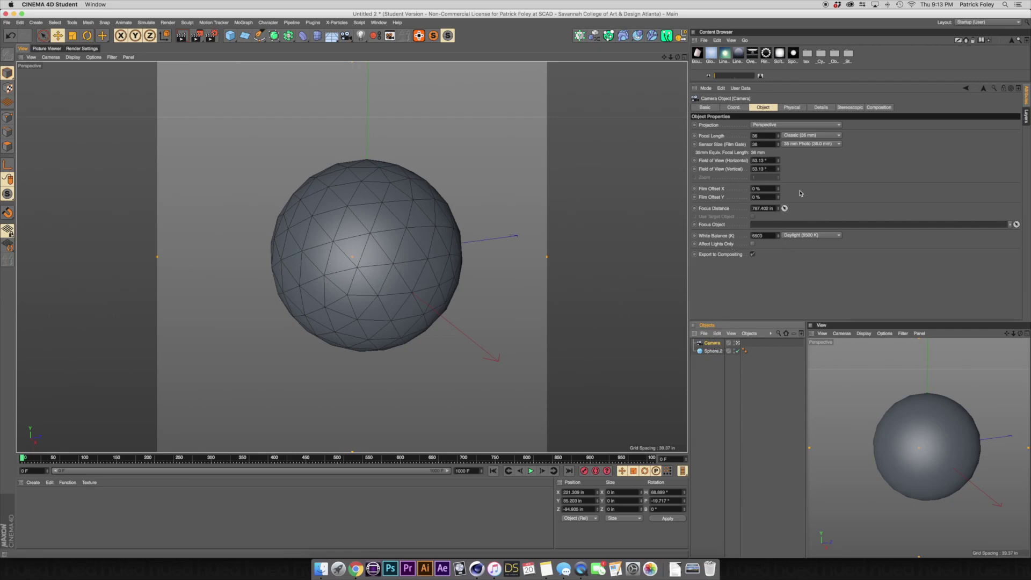
pyautogui.click(735, 107)
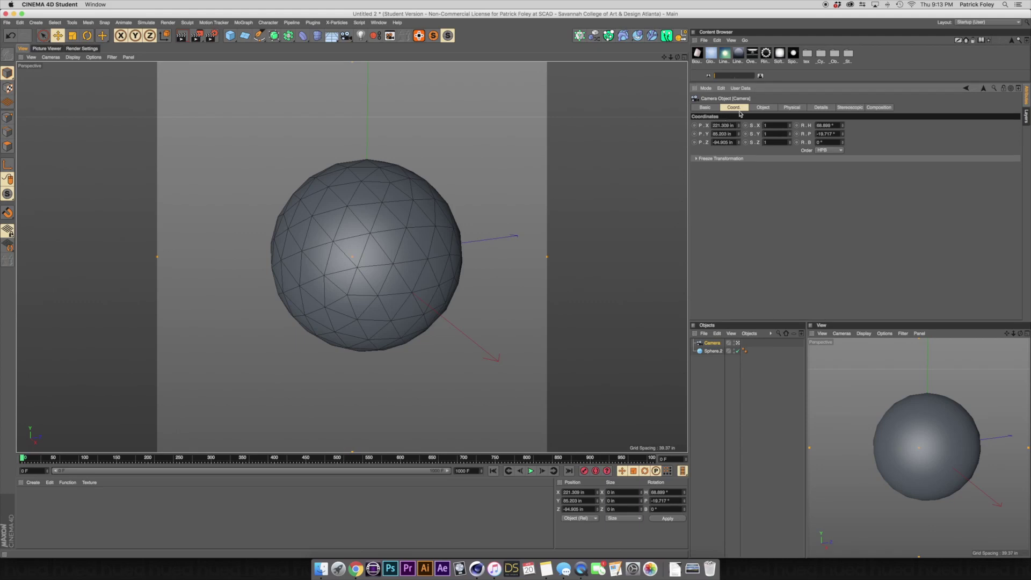
pyautogui.click(723, 125)
pyautogui.write('0')
pyautogui.press('Tab')
pyautogui.write('0')
pyautogui.press('Tab')
# Set the camera's heading and pitch rotation to 0° and move it back to a Z position of about -244 in.
pyautogui.click(824, 125)
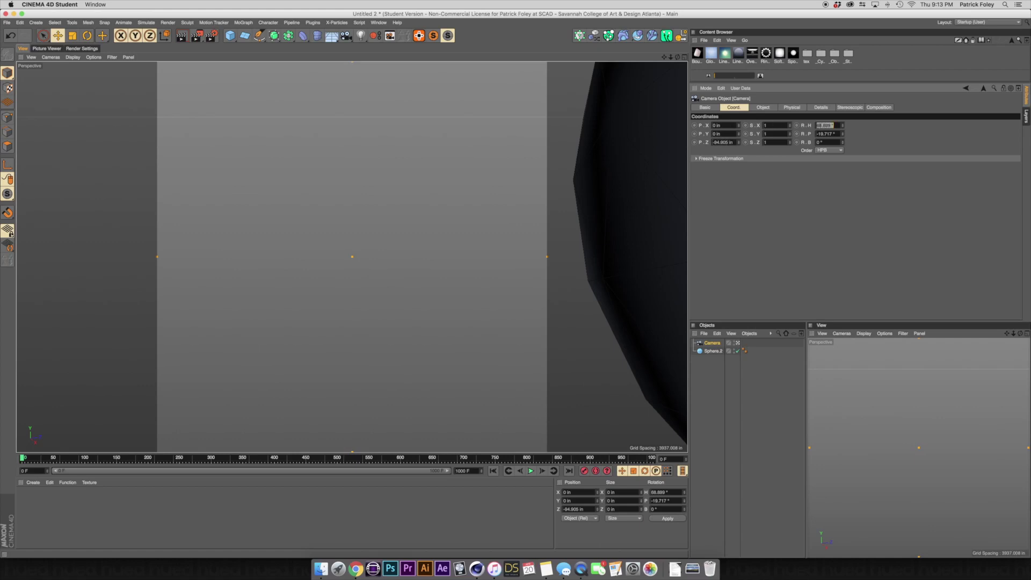
pyautogui.write('0')
pyautogui.press('Tab')
pyautogui.write('0')
pyautogui.press('Tab')
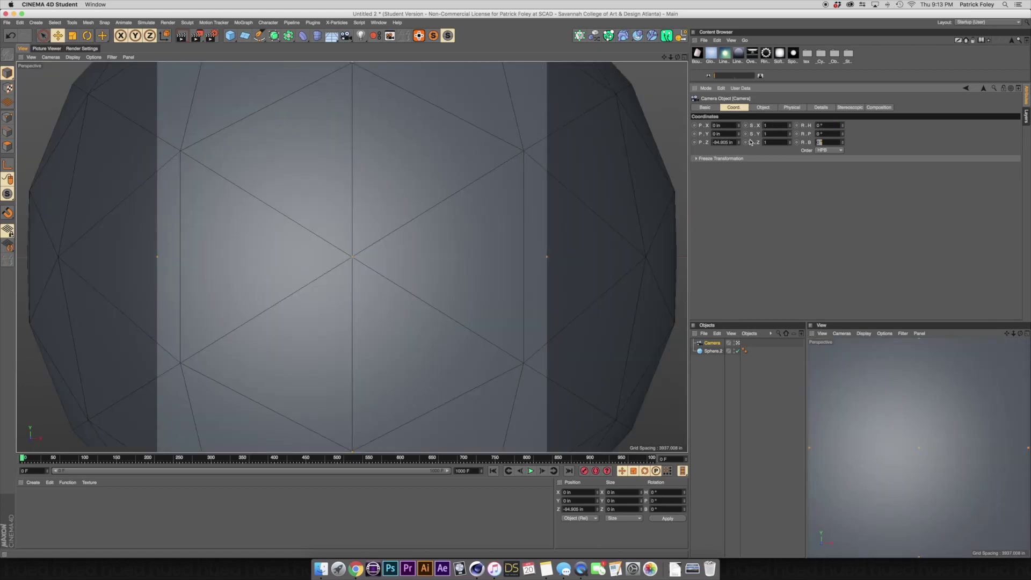
pyautogui.moveTo(738, 143)
pyautogui.mouseDown()
pyautogui.moveTo(738, 126)
pyautogui.moveTo(738, 137)
pyautogui.mouseUp()
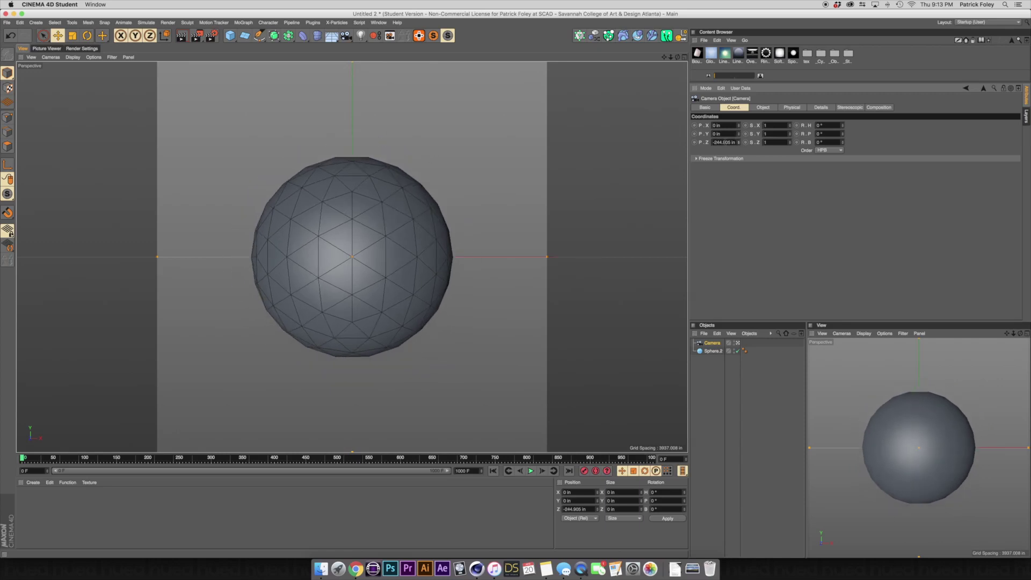
# Add a plane through the sphere's centre and scale it up to about 990 in on each side.
pyautogui.click(349, 292)
pyautogui.keyDown('alt'); pyautogui.moveTo(338, 287); pyautogui.dragTo(373, 268); pyautogui.keyUp('alt')
pyautogui.scroll(-3, 368, 291)
pyautogui.scroll(3, 368, 291)
pyautogui.click(244, 35)
pyautogui.press('t')
pyautogui.moveTo(376, 255); pyautogui.dragTo(275, 294)
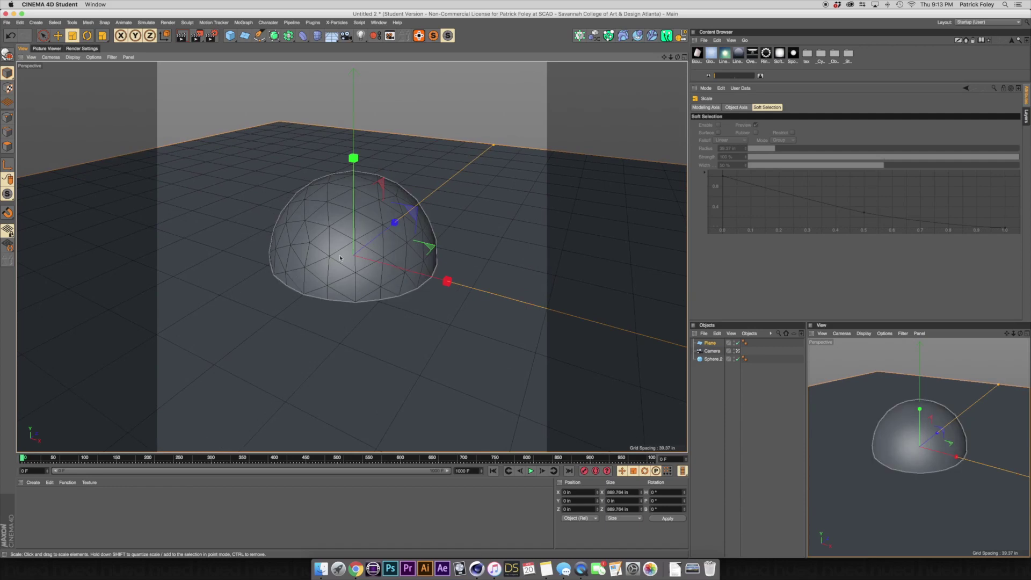
# Switch to the four-view layout and move the camera below the sphere in the object list.
pyautogui.click(685, 58)
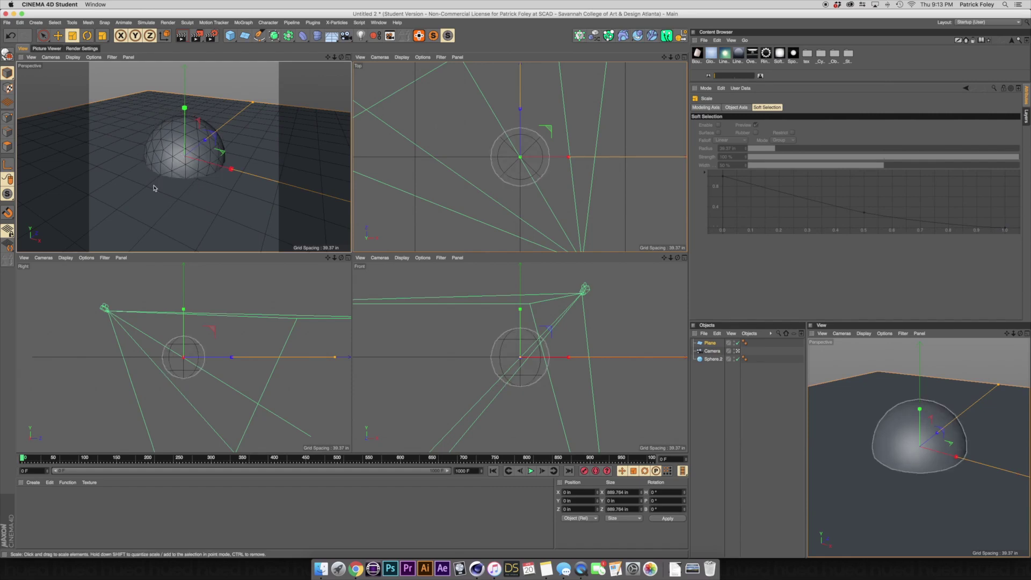
pyautogui.middleClick(215, 185)
pyautogui.middleClick(215, 186)
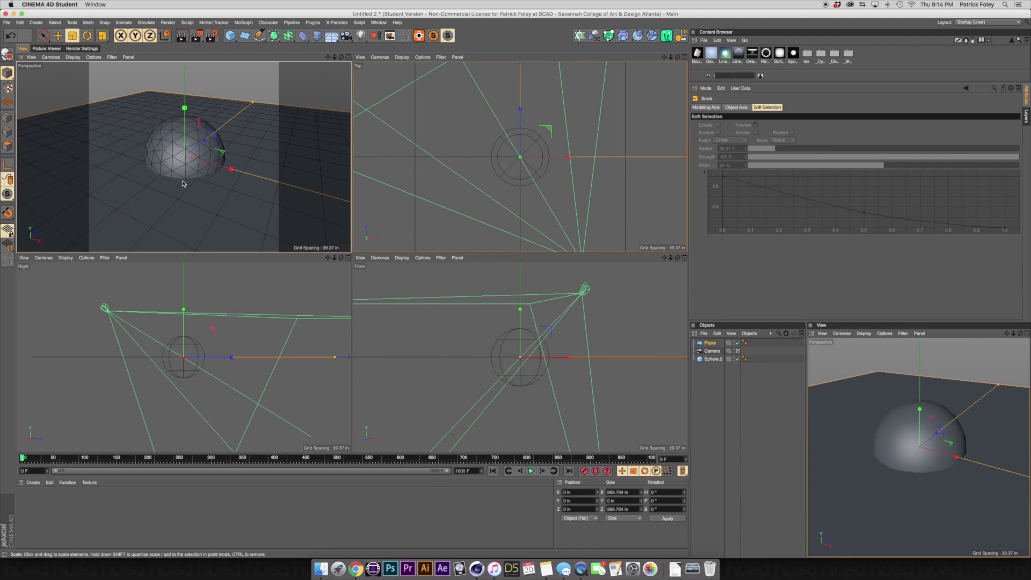
pyautogui.scroll(4, 180, 373)
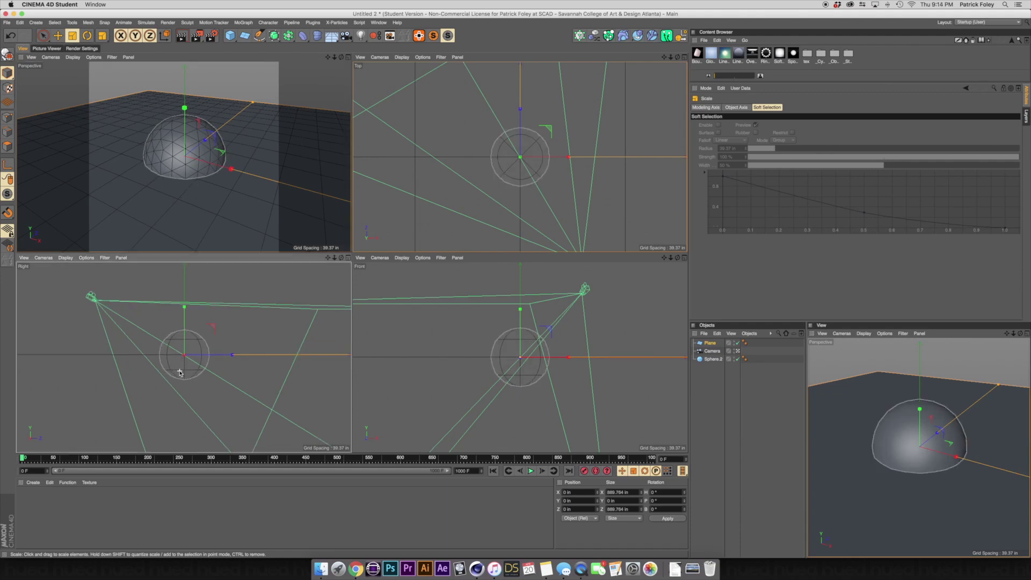
pyautogui.scroll(4, 180, 372)
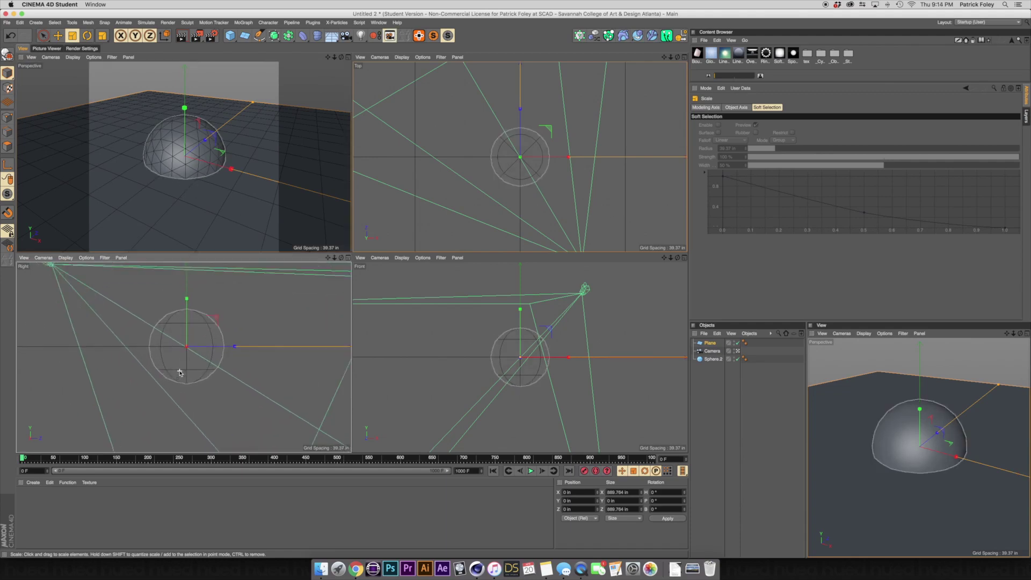
pyautogui.moveTo(711, 351); pyautogui.dragTo(709, 376)
# Lower the plane to a Y position of about -61.3 in so it meets the underside of the sphere.
pyautogui.click(709, 342)
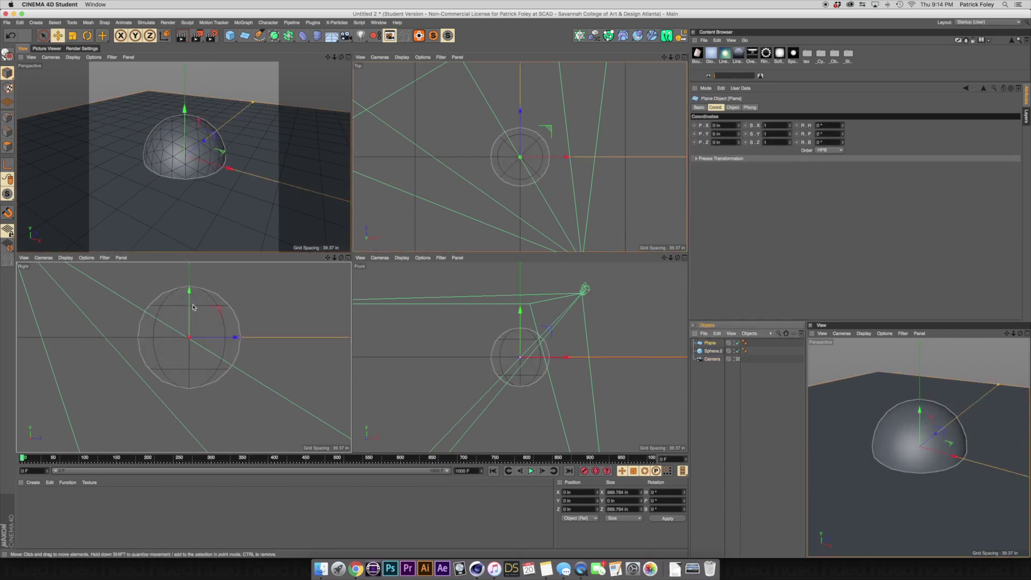
pyautogui.moveTo(189, 302); pyautogui.dragTo(190, 345)
pyautogui.moveTo(334, 258); pyautogui.dragTo(365, 258)
pyautogui.keyDown('alt'); pyautogui.moveTo(206, 398); pyautogui.dragTo(202, 322, button='middle'); pyautogui.keyUp('alt')
pyautogui.moveTo(195, 335); pyautogui.dragTo(194, 338)
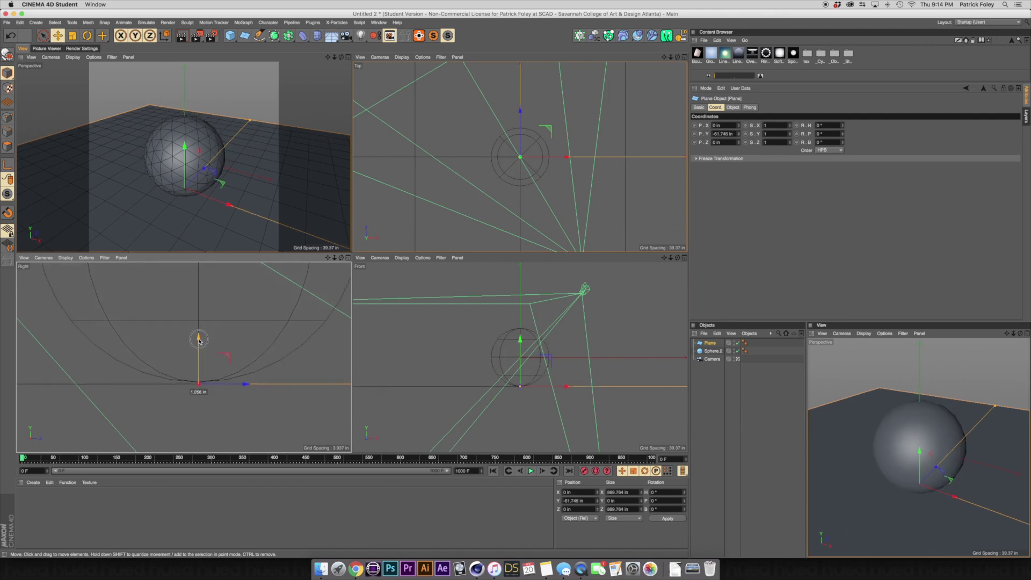
pyautogui.scroll(3, 190, 370)
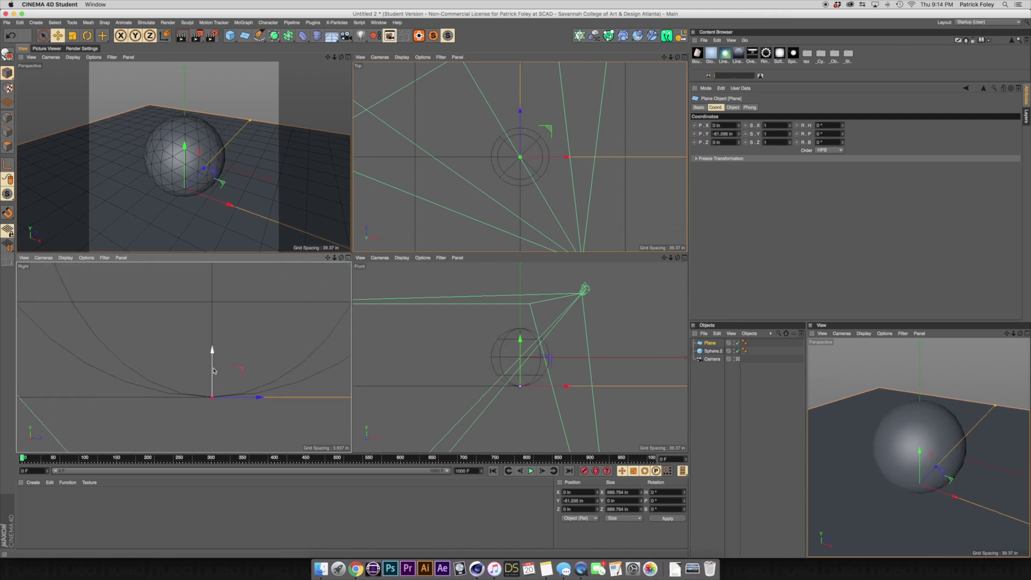
# Maximize the perspective view and set the sphere's segments to 200.
pyautogui.click(213, 293)
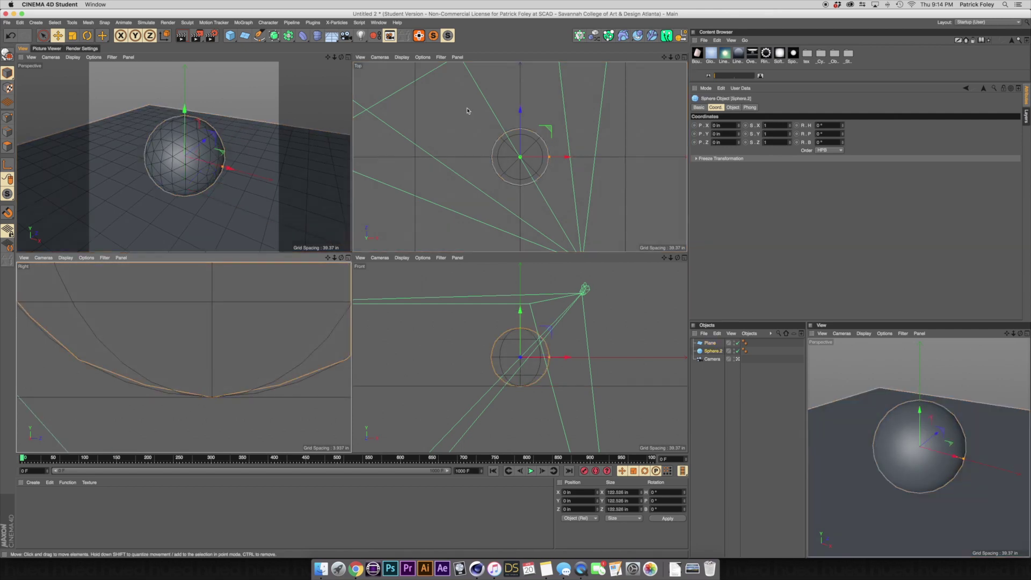
pyautogui.middleClick(312, 170)
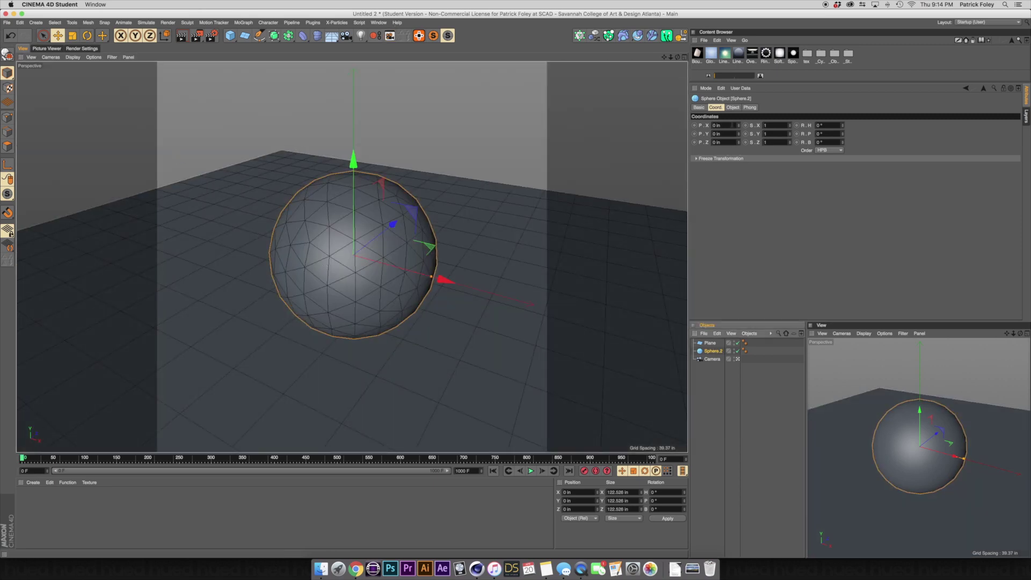
pyautogui.click(733, 107)
pyautogui.doubleClick(735, 134)
pyautogui.write('200')
pyautogui.press('Return')
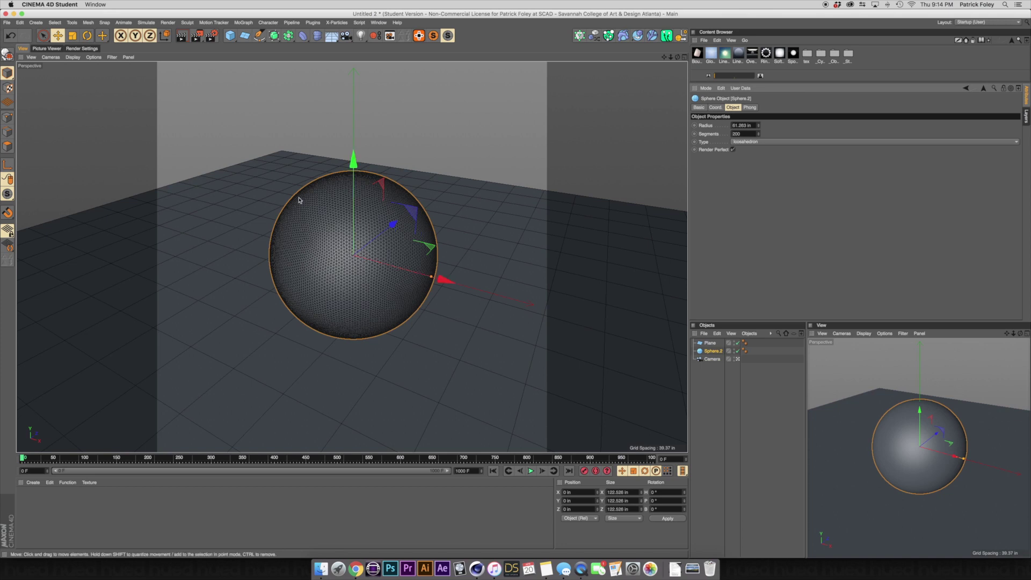
# Scale the floor plane up to about 4047 in on each side.
pyautogui.moveTo(359, 308)
pyautogui.mouseDown()
pyautogui.moveTo(345, 306)
pyautogui.moveTo(360, 294)
pyautogui.mouseUp()
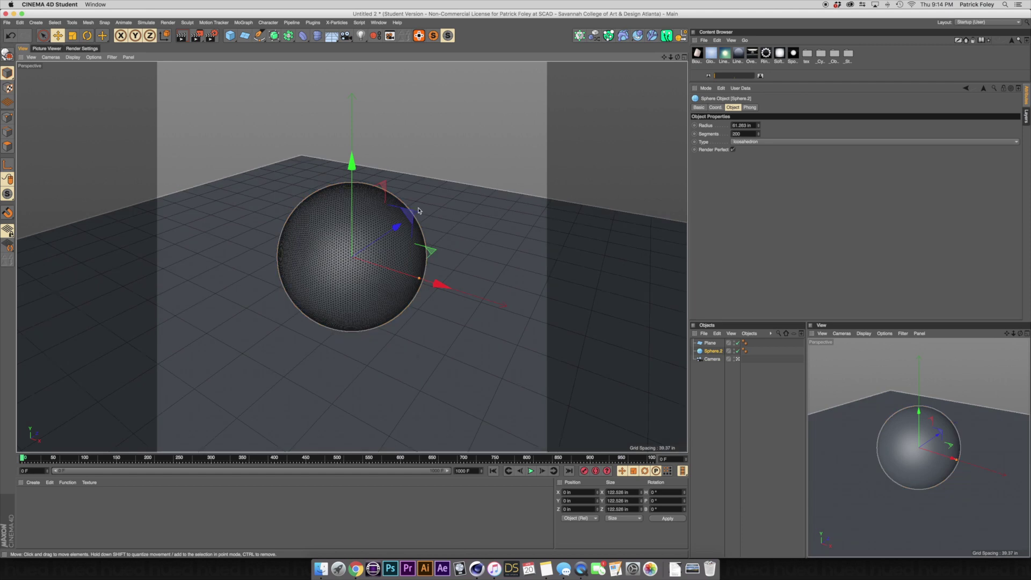
pyautogui.scroll(3, 418, 210)
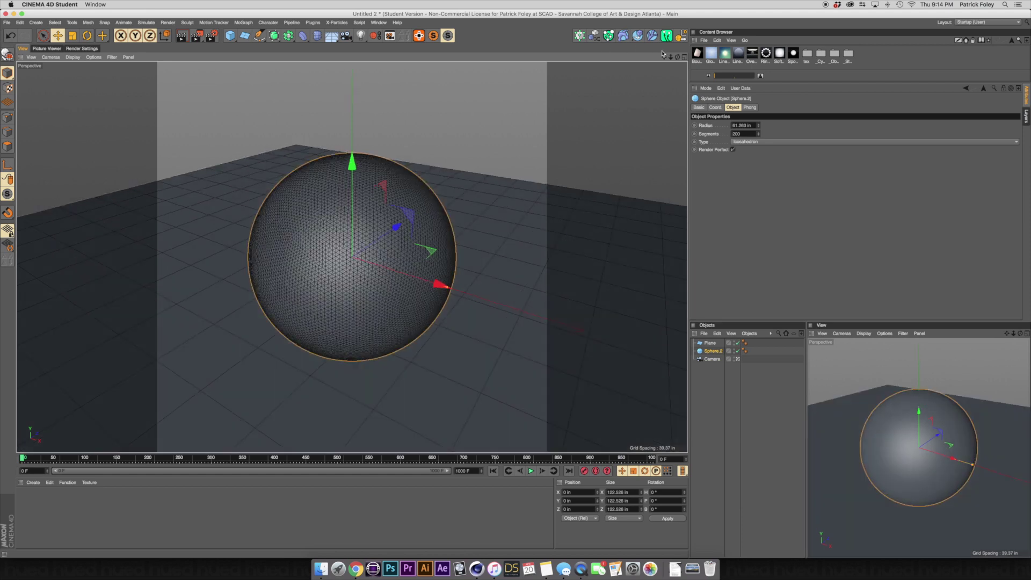
pyautogui.moveTo(671, 57)
pyautogui.mouseDown()
pyautogui.moveTo(644, 58)
pyautogui.moveTo(669, 57)
pyautogui.mouseUp()
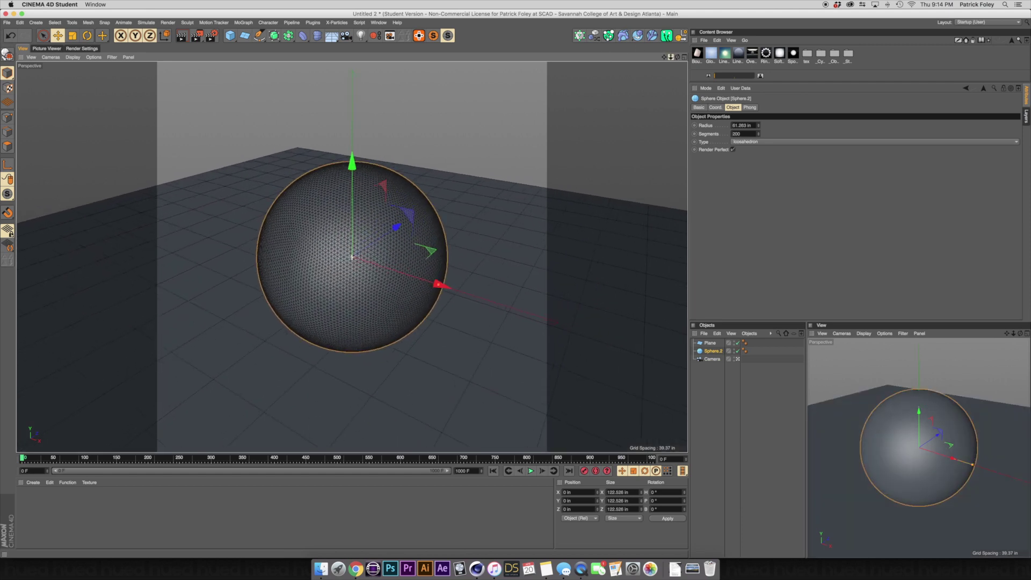
pyautogui.scroll(-1, 512, 203)
pyautogui.click(511, 203)
pyautogui.press('t')
pyautogui.moveTo(675, 200); pyautogui.dragTo(491, 220)
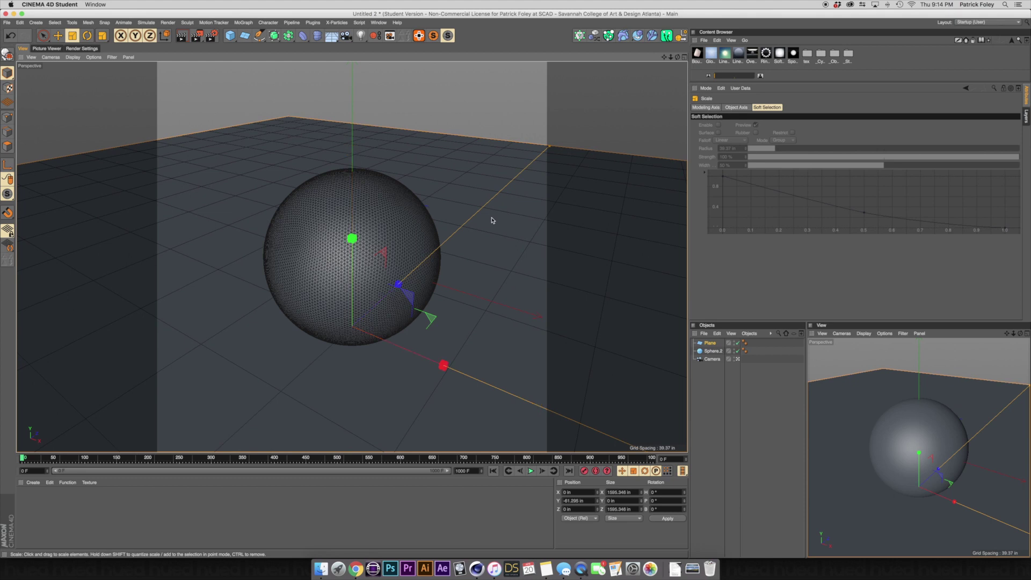
pyautogui.moveTo(464, 264); pyautogui.dragTo(350, 316)
# Toggle the scene camera's view and look around the sphere and plane from other angles.
pyautogui.click(374, 260)
pyautogui.moveTo(375, 260)
pyautogui.keyDown('alt'); pyautogui.mouseDown()
pyautogui.moveTo(376, 270)
pyautogui.moveTo(375, 259)
pyautogui.mouseUp(); pyautogui.keyUp('alt')
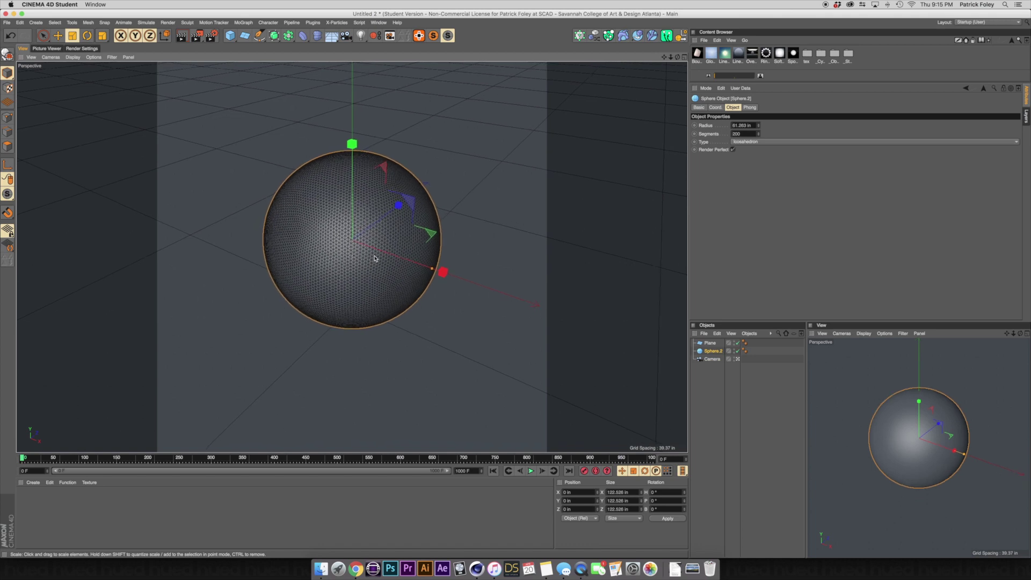
pyautogui.click(716, 414)
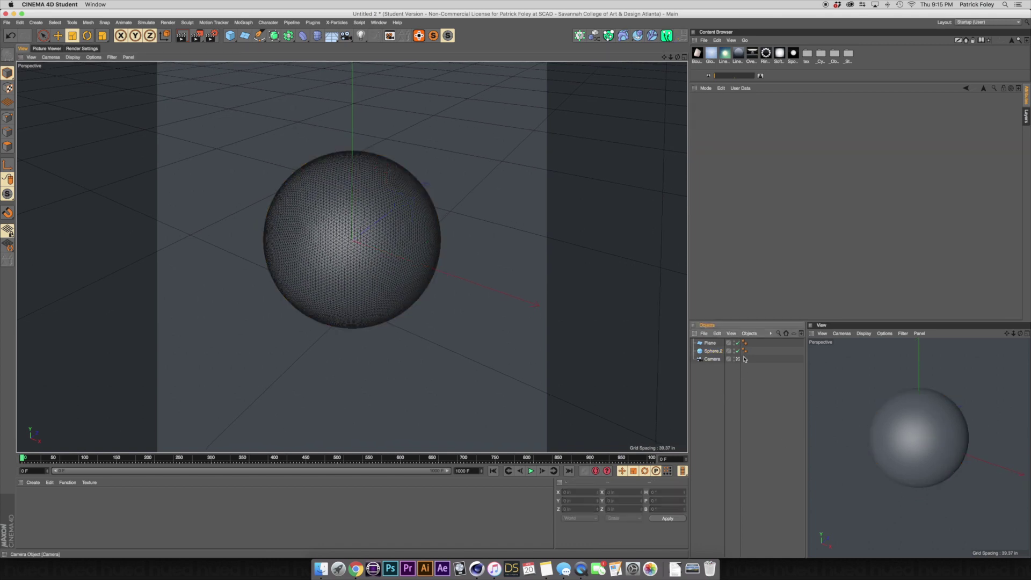
pyautogui.click(737, 359)
pyautogui.click(737, 359)
pyautogui.keyDown('alt'); pyautogui.moveTo(439, 326); pyautogui.dragTo(468, 343); pyautogui.keyUp('alt')
pyautogui.keyDown('alt'); pyautogui.moveTo(406, 354); pyautogui.dragTo(483, 359); pyautogui.keyUp('alt')
pyautogui.click(738, 360)
# Select the sphere and add a Displacer deformer to the scene.
pyautogui.click(342, 235)
pyautogui.click(342, 235)
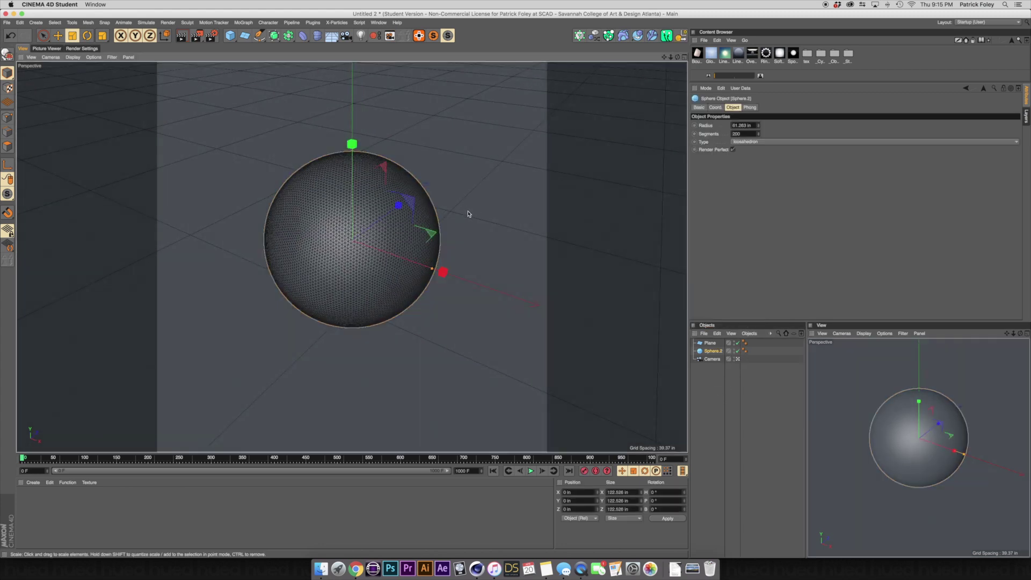
pyautogui.click(303, 36)
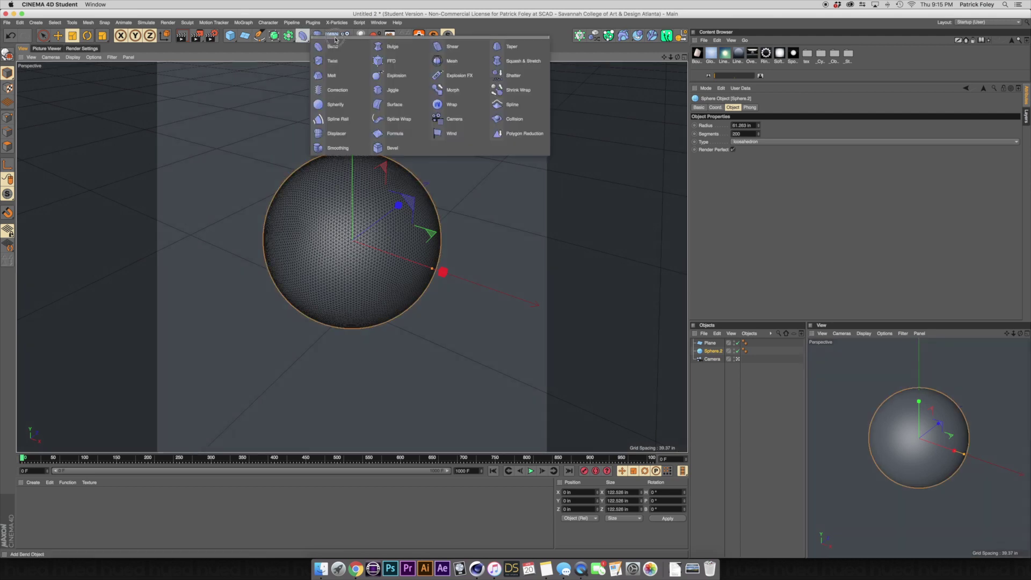
pyautogui.click(341, 133)
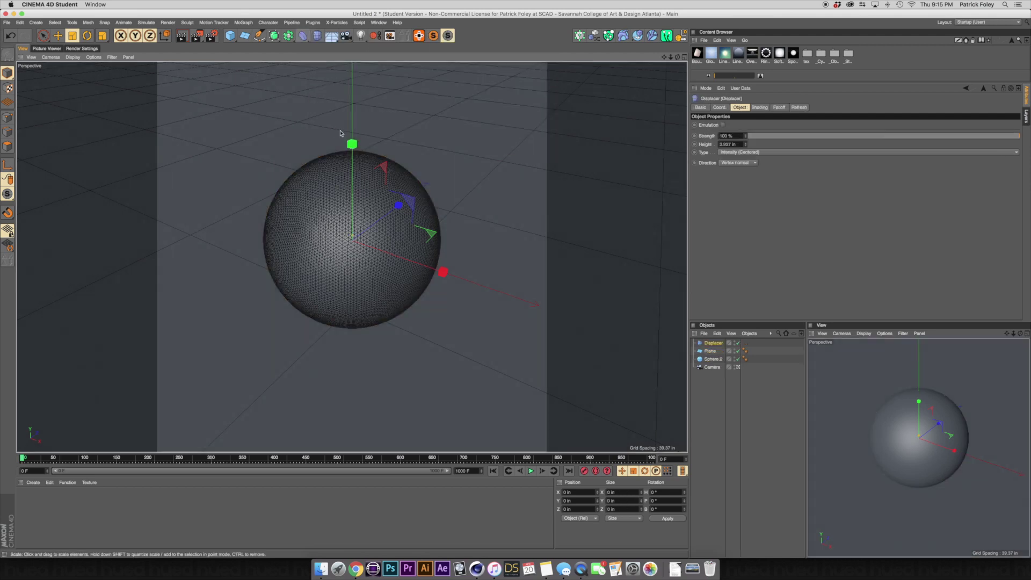
# Rename the plane as floor and place it below the sphere in the object list.
pyautogui.click(711, 352)
pyautogui.doubleClick(711, 351)
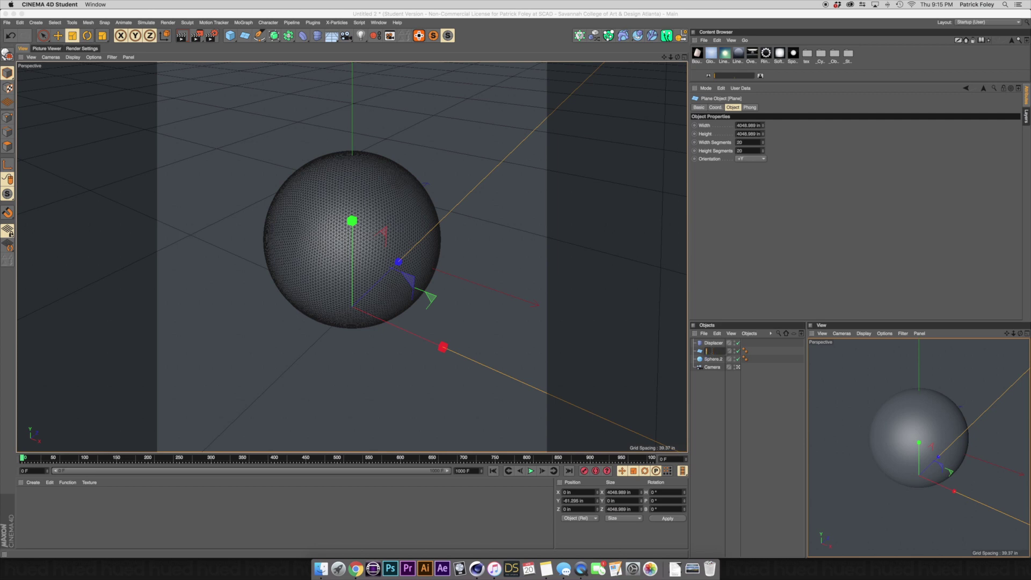
pyautogui.write('floor')
pyautogui.press('Return')
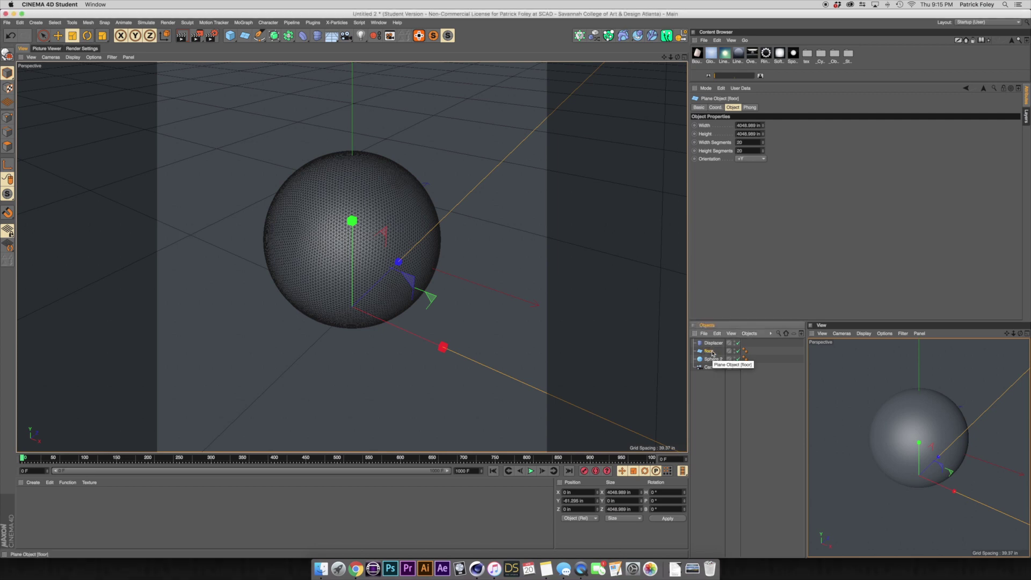
pyautogui.moveTo(708, 362); pyautogui.dragTo(708, 352)
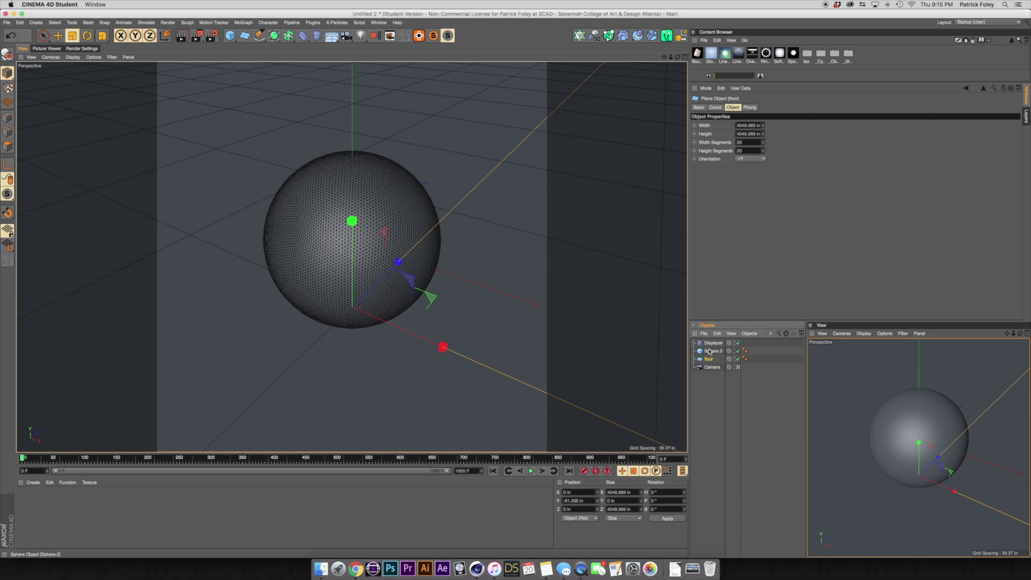
# Make the Displacer a child of the sphere and assign a Noise shader to it.
pyautogui.click(711, 344)
pyautogui.moveTo(710, 351); pyautogui.dragTo(708, 353)
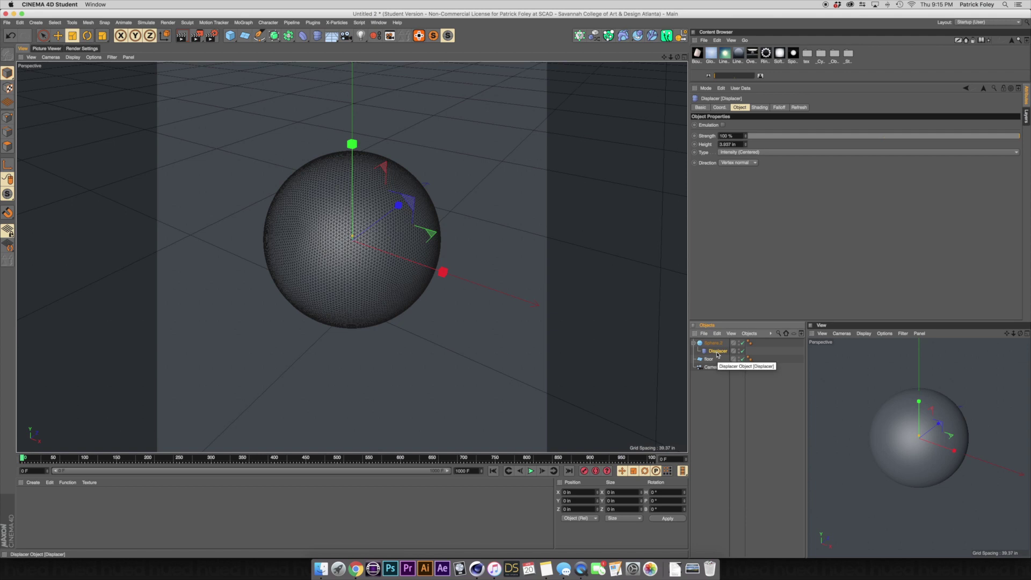
pyautogui.click(758, 108)
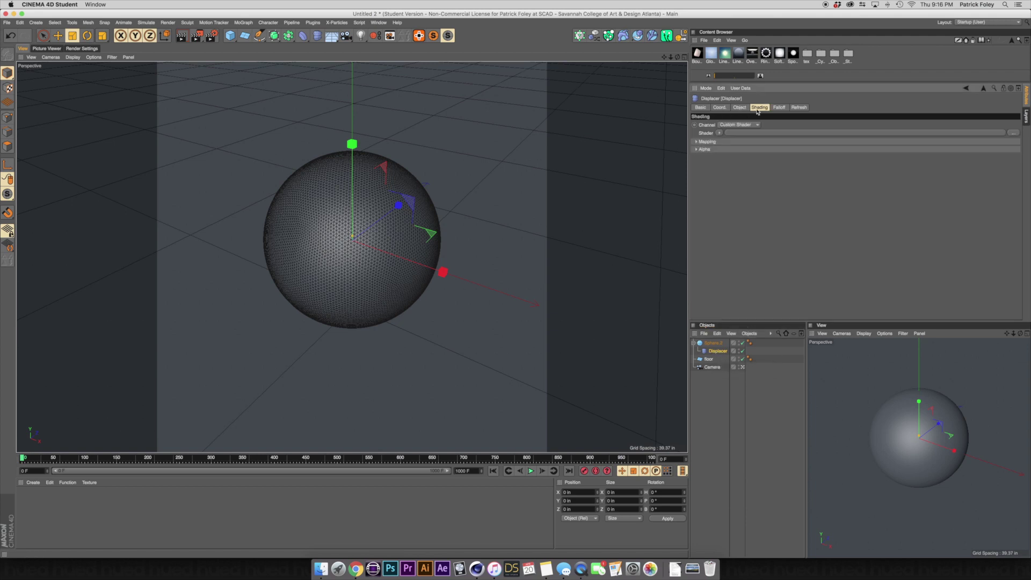
pyautogui.click(719, 134)
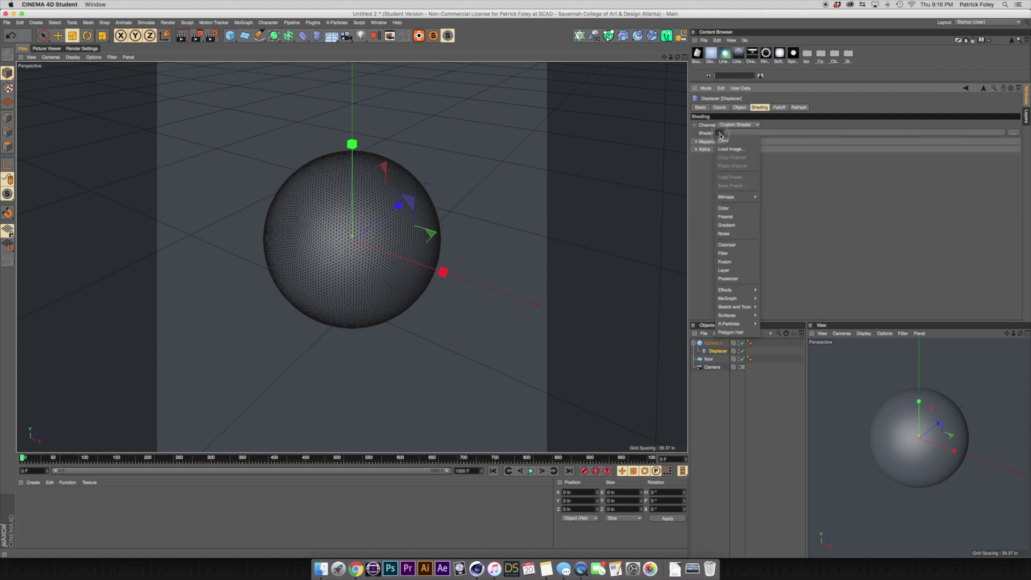
pyautogui.click(725, 234)
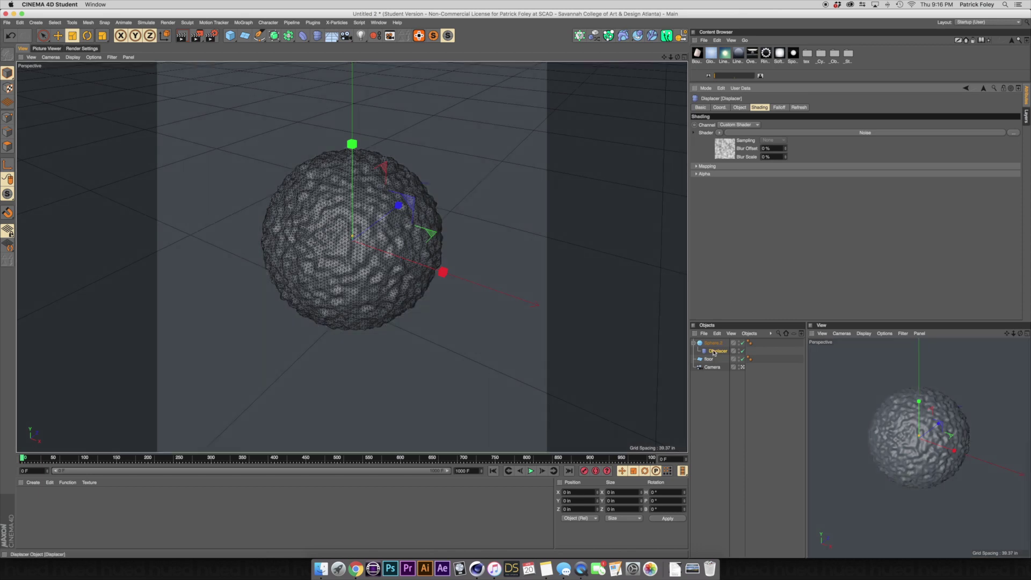
# Set the displacer's Noise shader to the Stupl noise type with a global scale of 750%.
pyautogui.click(741, 133)
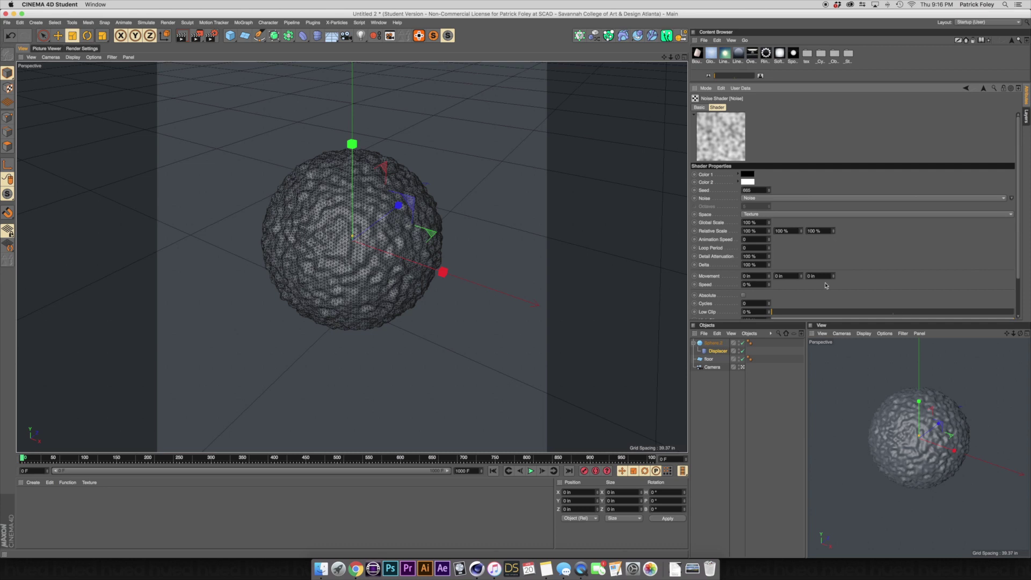
pyautogui.click(1012, 199)
pyautogui.click(1011, 197)
pyautogui.click(1011, 199)
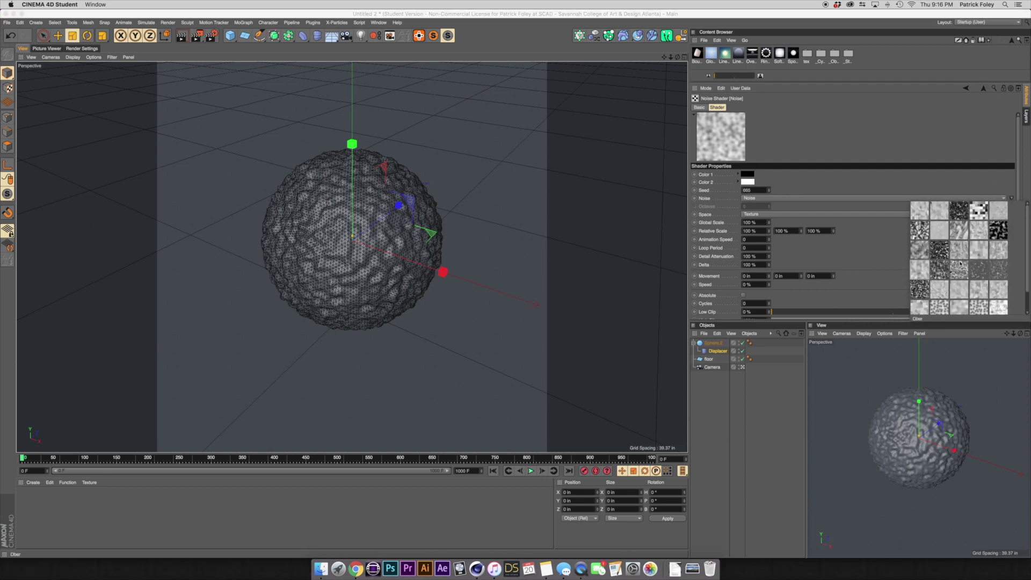
pyautogui.scroll(-1, 960, 263)
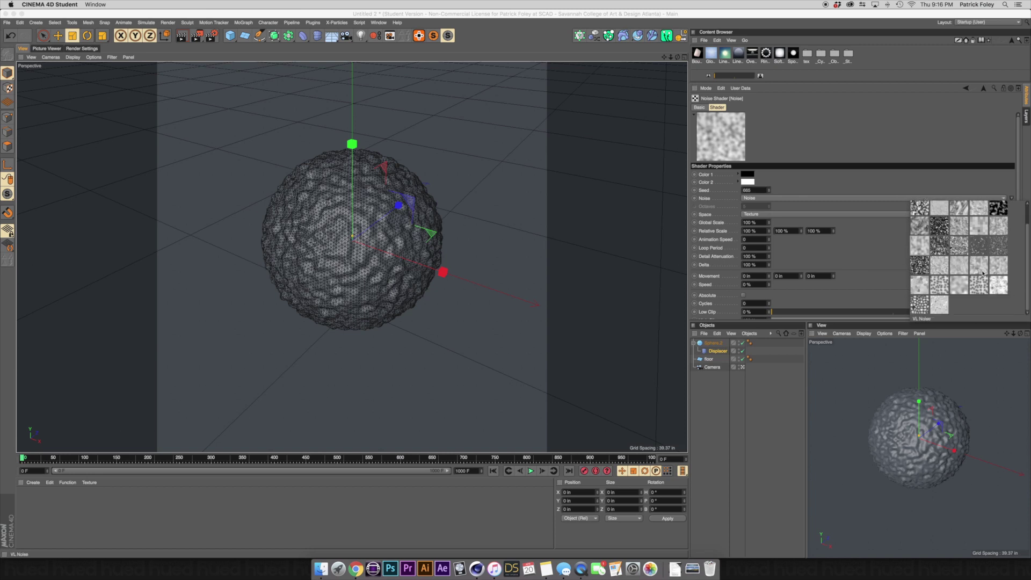
pyautogui.click(943, 271)
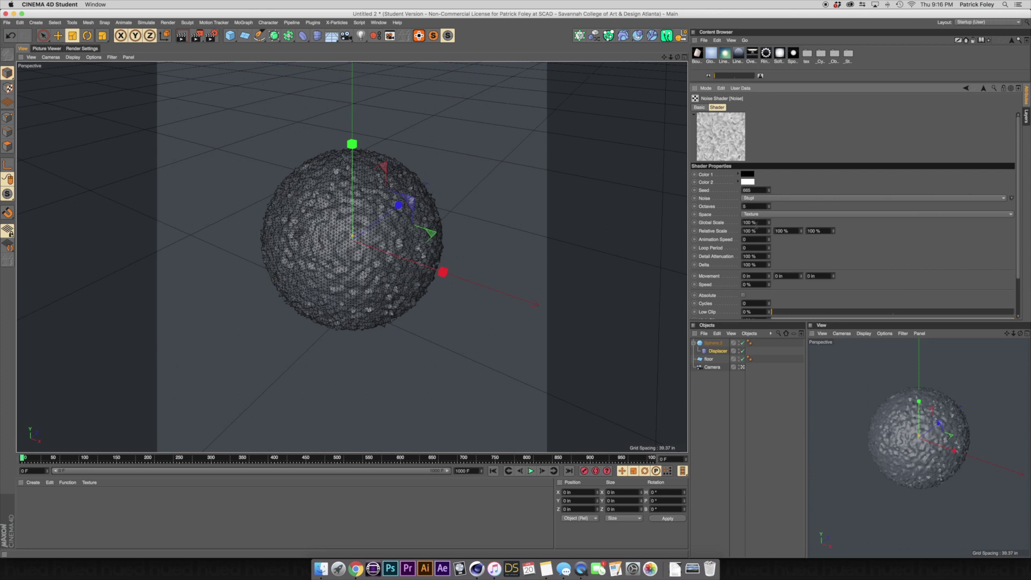
pyautogui.doubleClick(754, 222)
pyautogui.write('750')
pyautogui.press('Return')
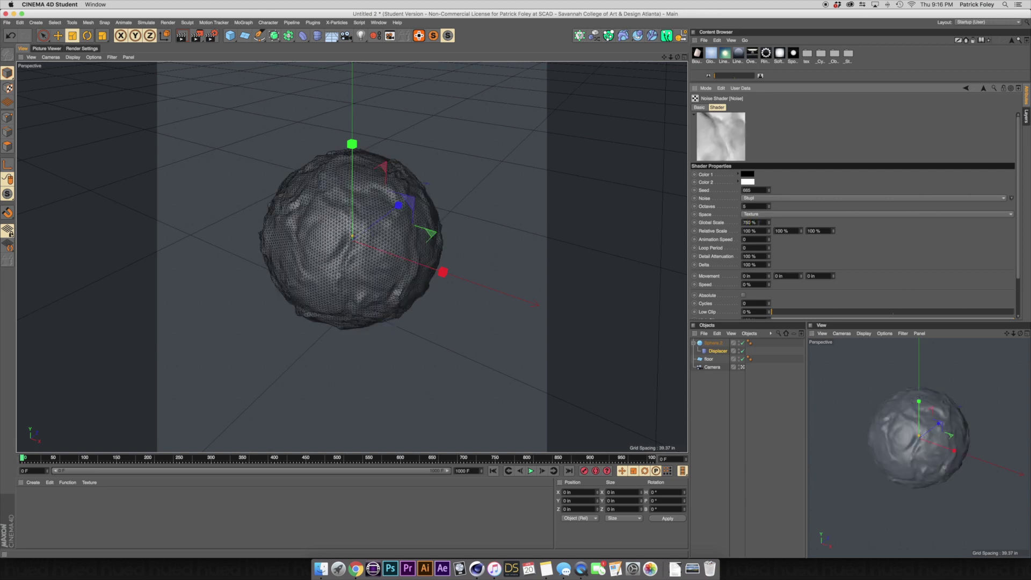
# Lower the Displacer's height to about -4.063 in.
pyautogui.click(718, 350)
pyautogui.click(739, 107)
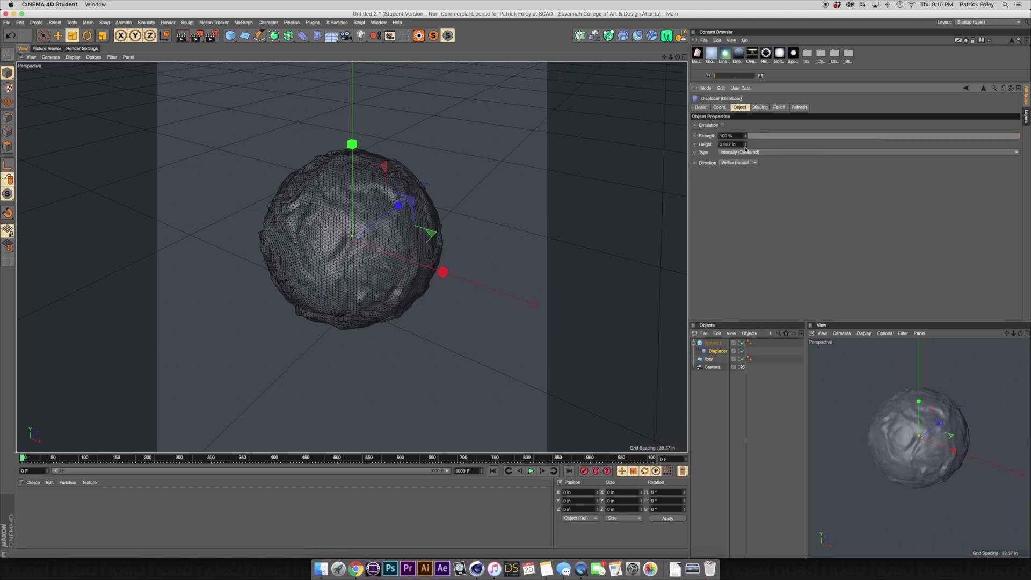
pyautogui.moveTo(745, 145); pyautogui.dragTo(745, 165)
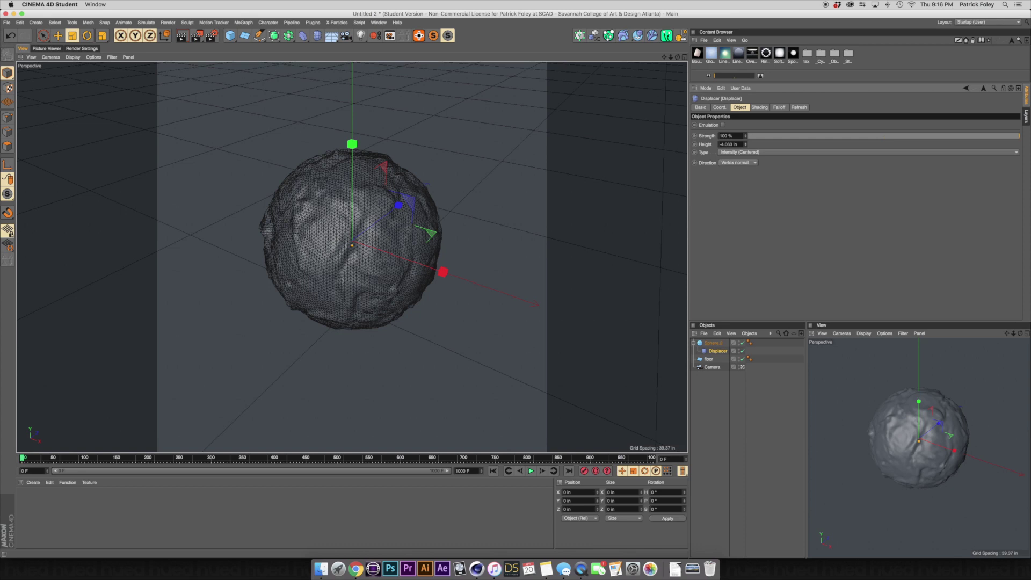
pyautogui.click(758, 108)
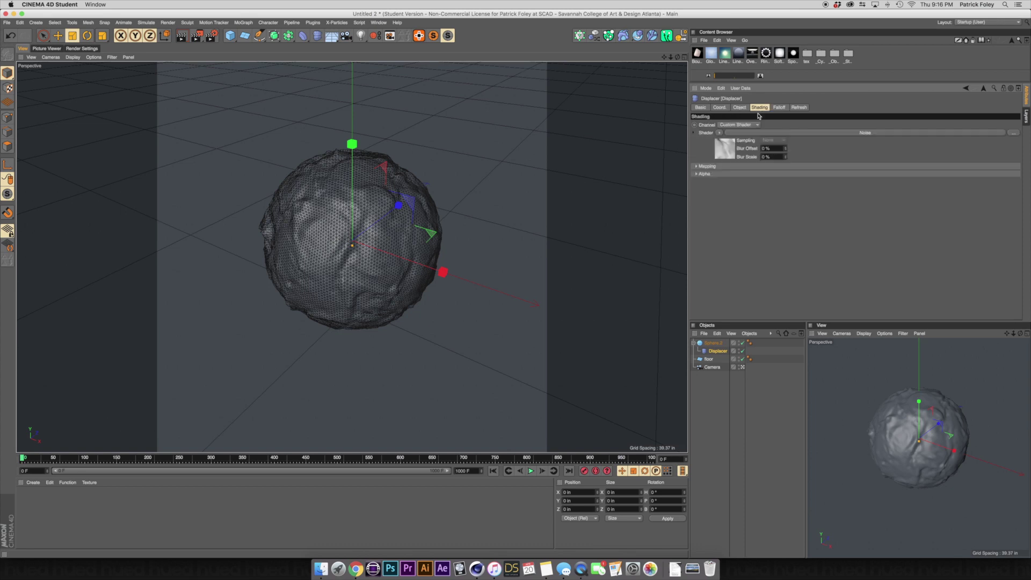
pyautogui.click(739, 108)
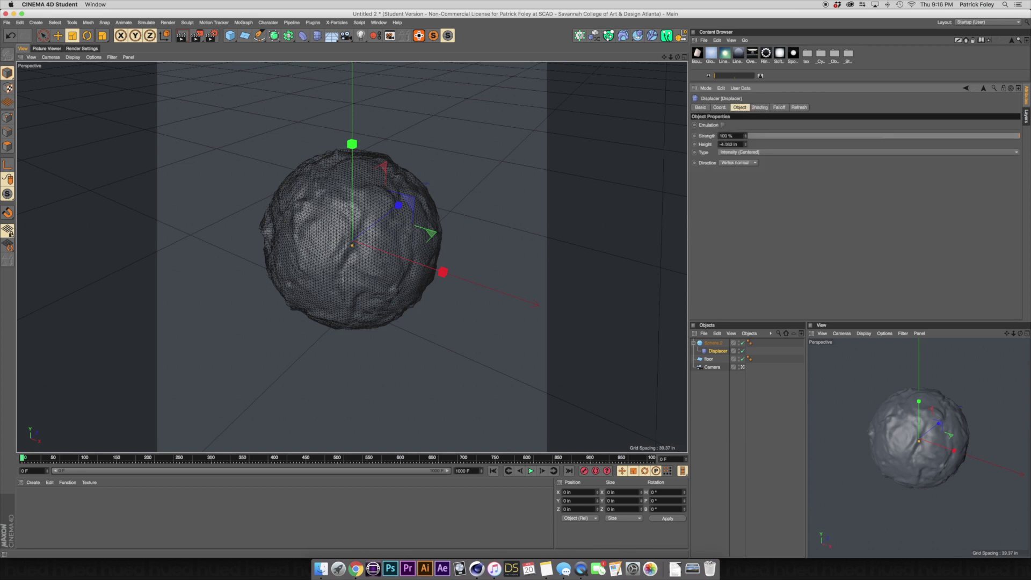
# Try the Fire, Blistered Turbulence, Gaseous and Sema noise types on the displacer's Noise shader.
pyautogui.click(760, 107)
pyautogui.click(762, 133)
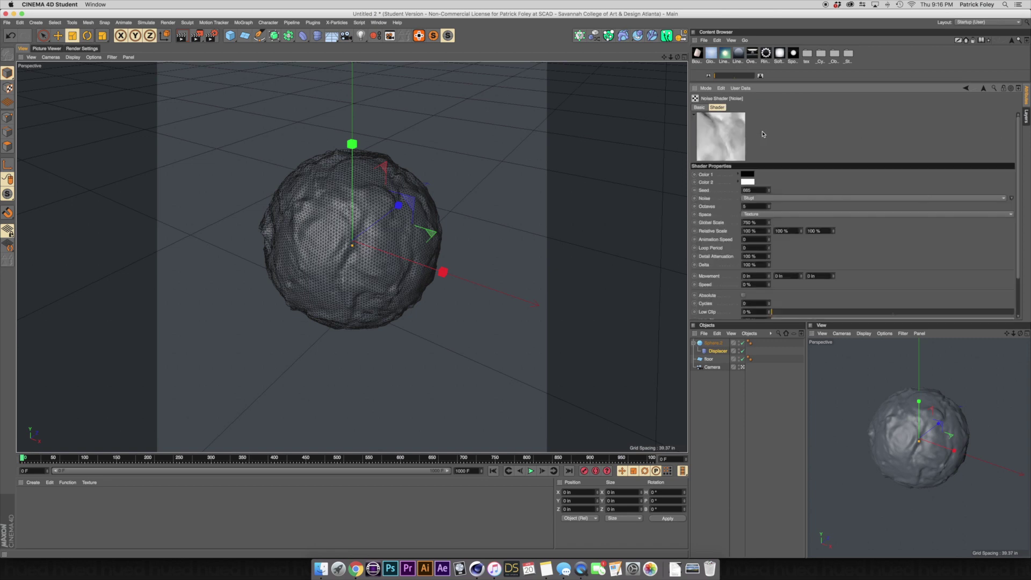
pyautogui.click(1011, 197)
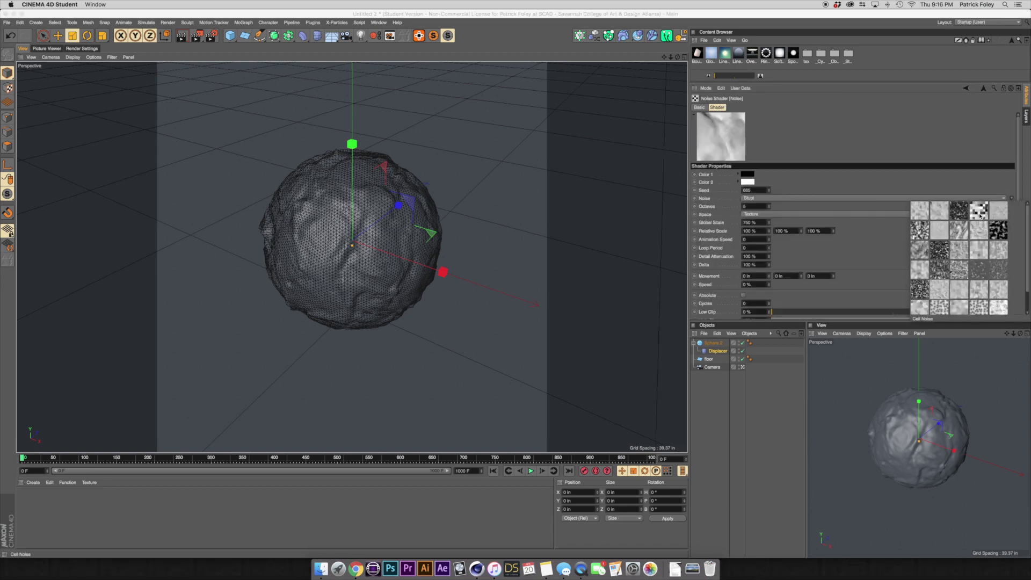
pyautogui.click(1001, 229)
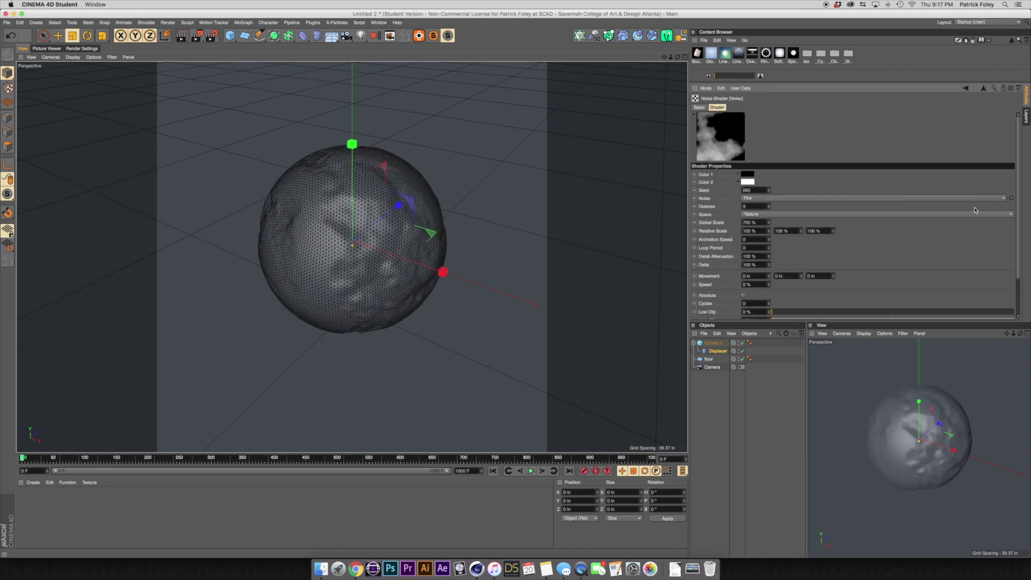
pyautogui.click(1009, 199)
pyautogui.click(939, 214)
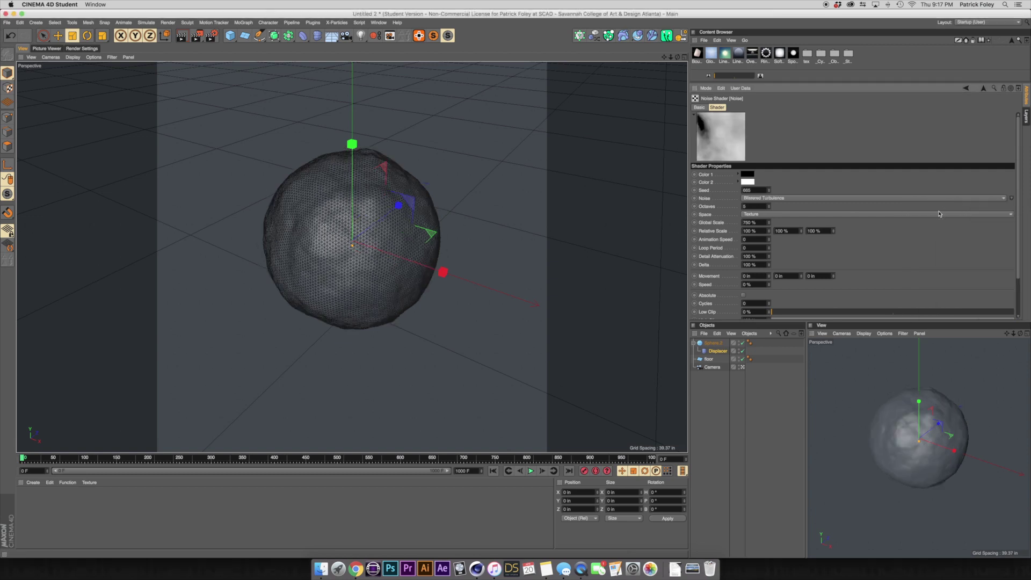
pyautogui.click(1012, 199)
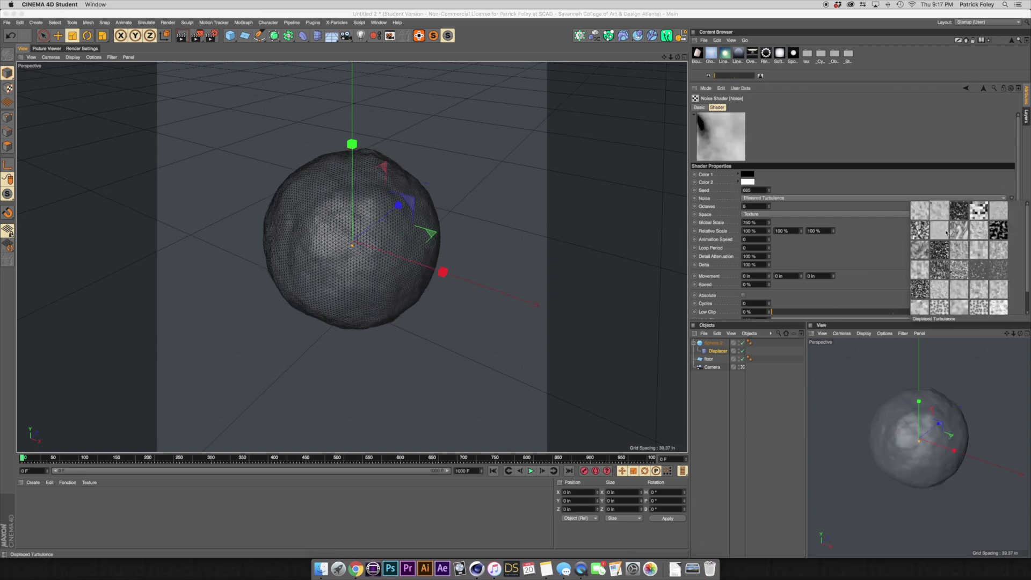
pyautogui.click(921, 256)
pyautogui.click(1007, 203)
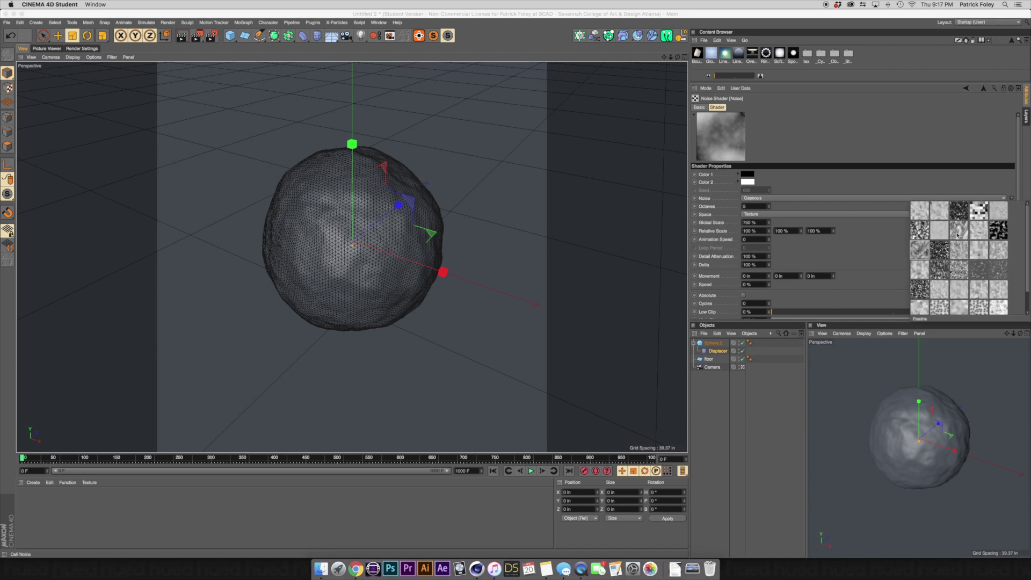
pyautogui.click(922, 287)
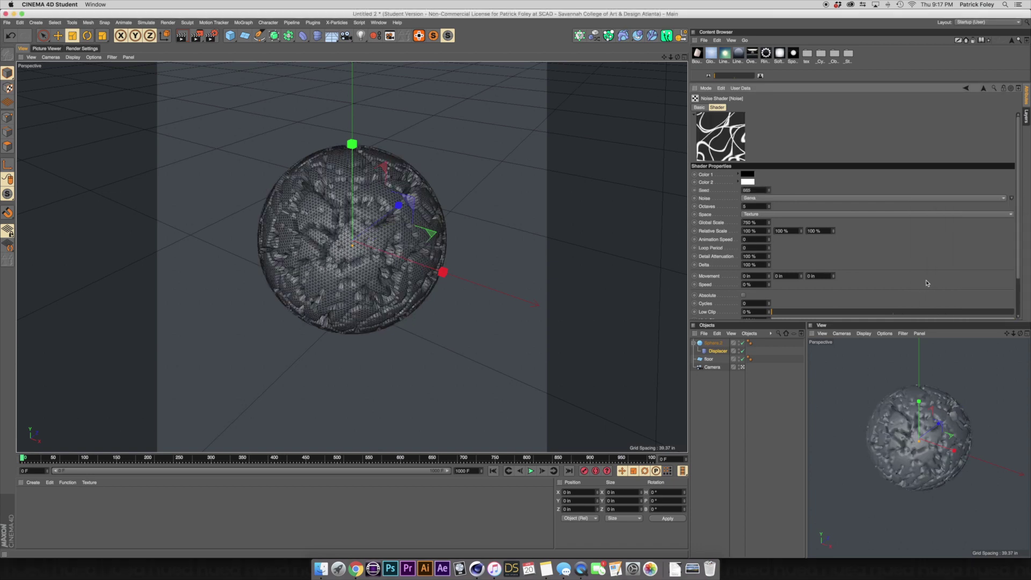
# Change the displacer's noise type to Nutous and return to the Displacer's settings.
pyautogui.click(1011, 199)
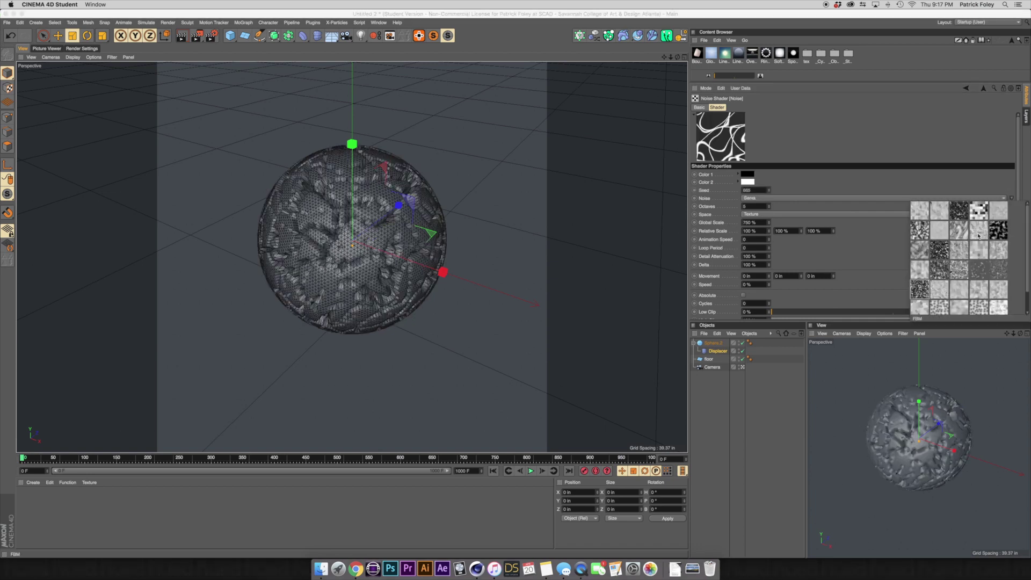
pyautogui.click(940, 274)
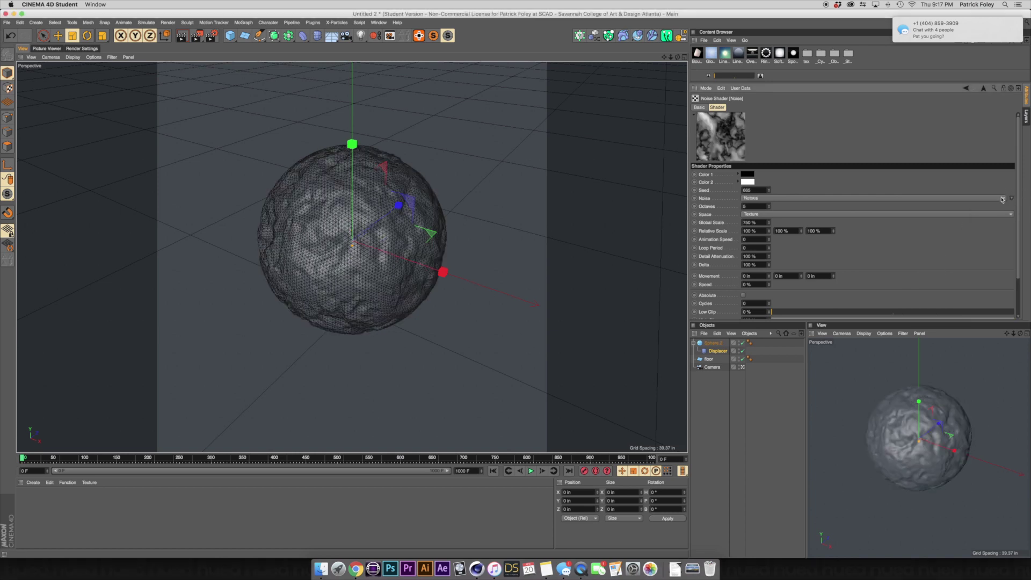
pyautogui.click(718, 351)
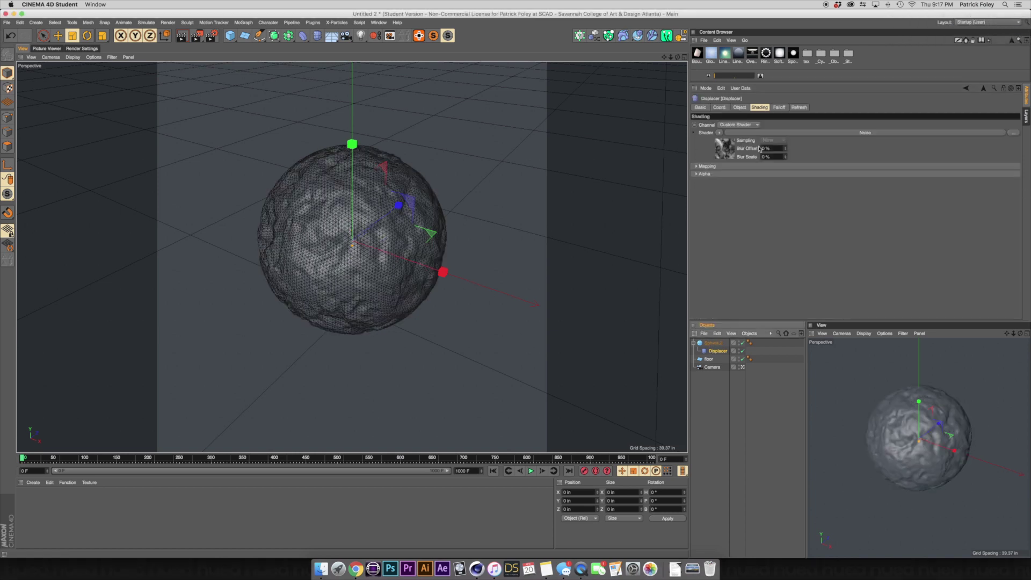
# Lower the Displacer's height to about -8.063 in and return to its shading settings.
pyautogui.click(739, 108)
pyautogui.moveTo(746, 146)
pyautogui.mouseDown()
pyautogui.moveTo(746, 131)
pyautogui.moveTo(746, 154)
pyautogui.mouseUp()
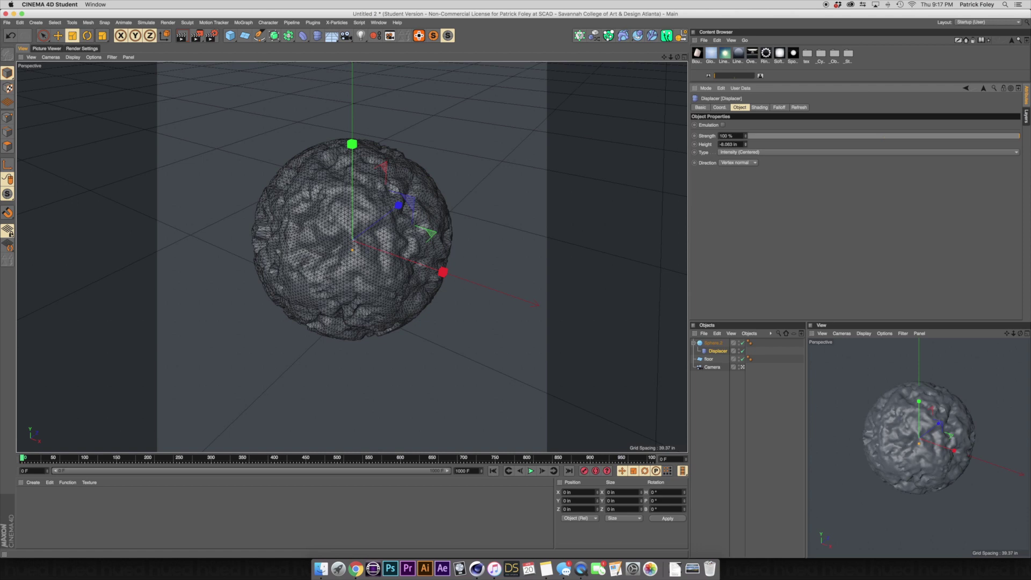
pyautogui.click(758, 108)
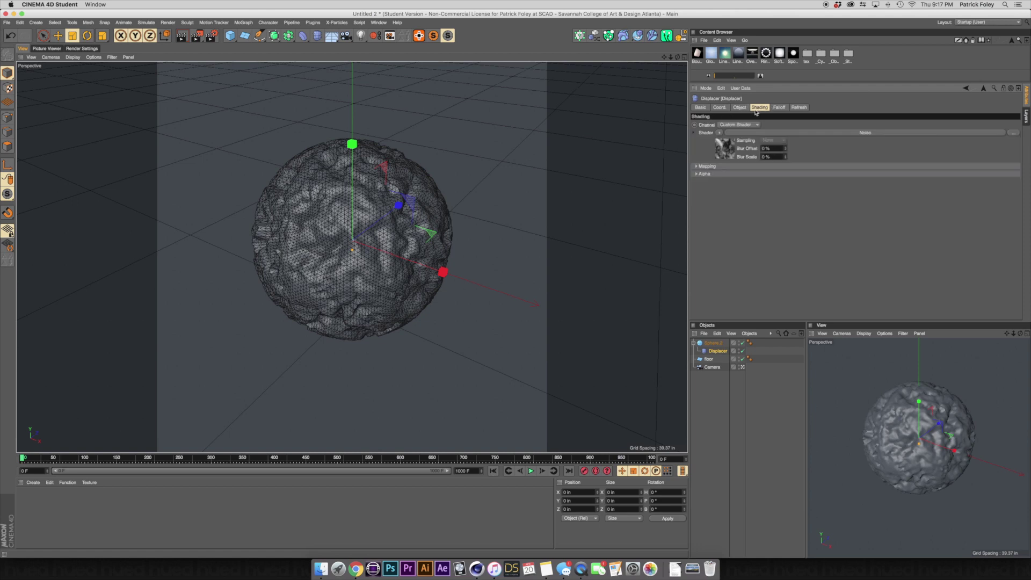
# Open the Displacer's Noise shader and raise its low clip to about 21%.
pyautogui.click(775, 136)
pyautogui.scroll(-5, 741, 226)
pyautogui.scroll(5, 727, 260)
pyautogui.scroll(-3, 728, 260)
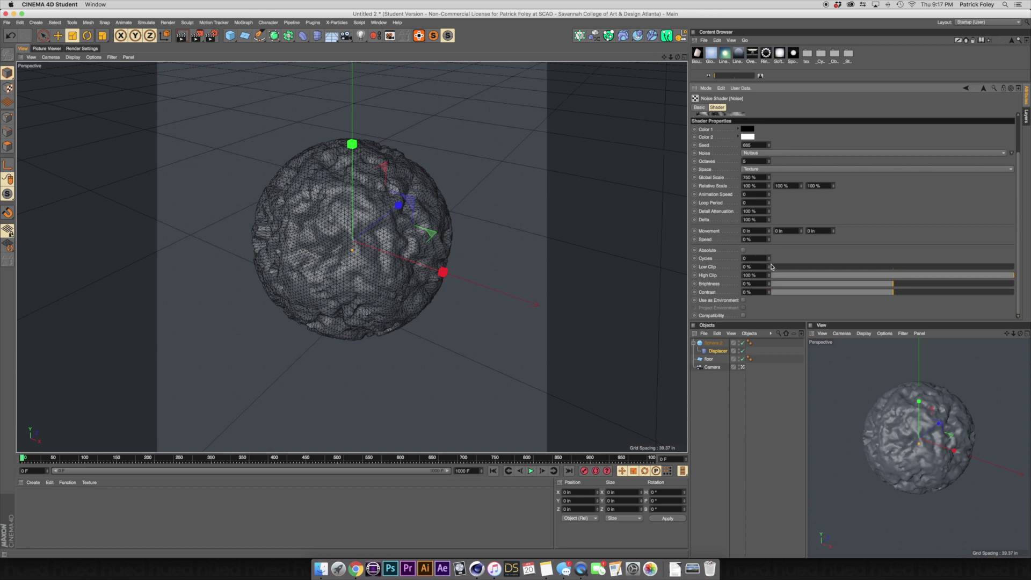
pyautogui.moveTo(774, 268); pyautogui.dragTo(822, 268)
pyautogui.click(716, 113)
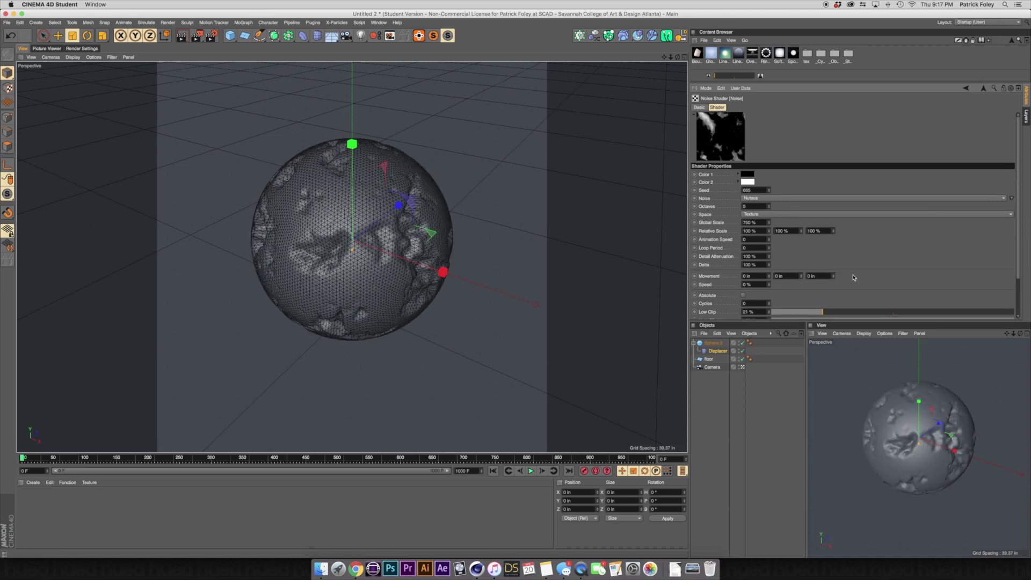
# Adjust the Noise shader's clipping, resetting the low clip, keeping the high clip at 100%, and raising the low clip to 24%.
pyautogui.scroll(-1, 893, 274)
pyautogui.scroll(-1, 880, 276)
pyautogui.moveTo(824, 292); pyautogui.dragTo(771, 293)
pyautogui.moveTo(990, 305); pyautogui.dragTo(1012, 301)
pyautogui.moveTo(787, 297); pyautogui.dragTo(830, 297)
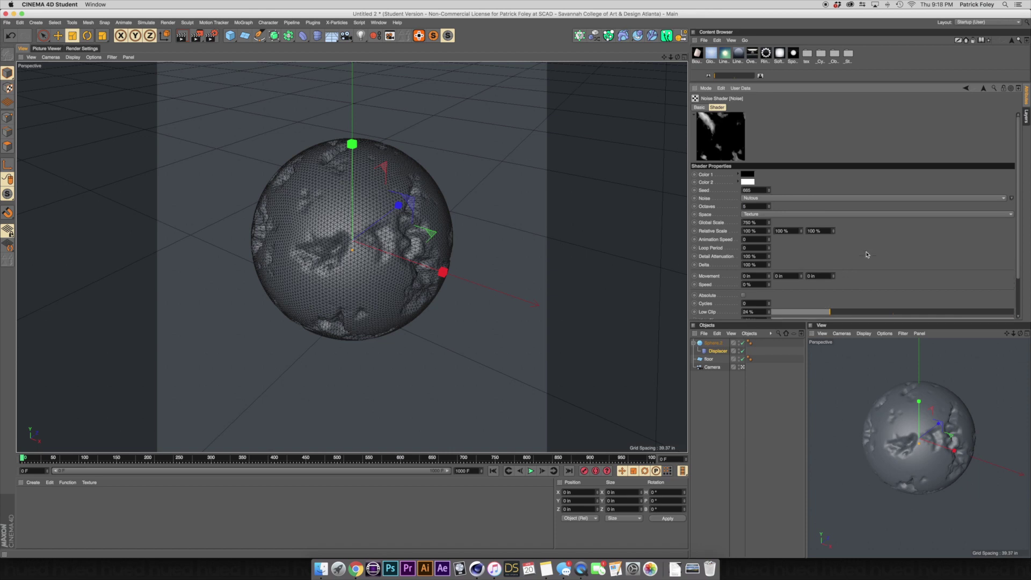
# Increase the displaced sphere's segments to 400.
pyautogui.click(714, 343)
pyautogui.doubleClick(743, 134)
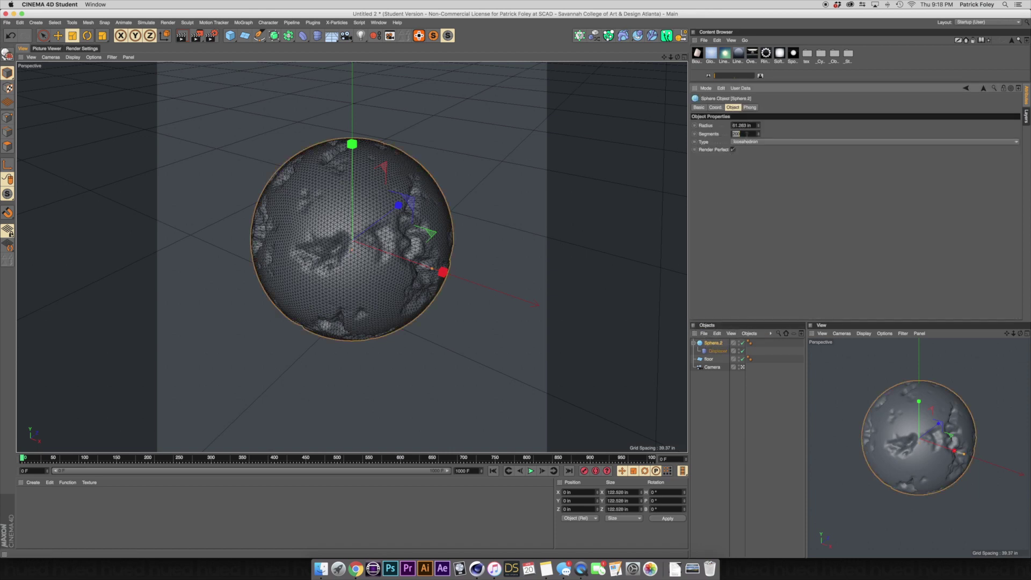
pyautogui.write('3')
pyautogui.press('Return')
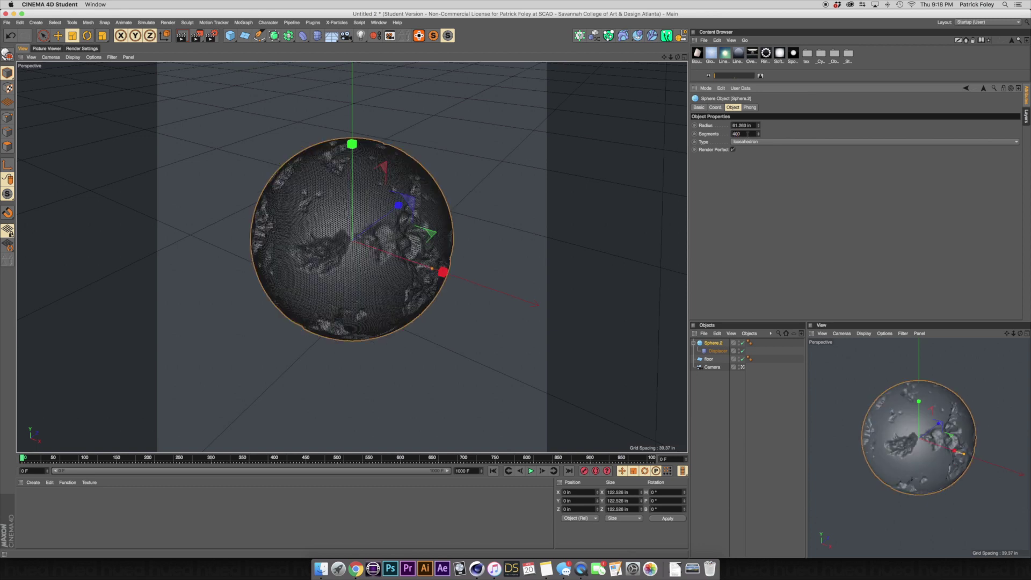
# Inspect the sphere in Gouraud Shading without lines, restore Gouraud Shading (Lines), and clear the object selection.
pyautogui.click(72, 57)
pyautogui.click(91, 68)
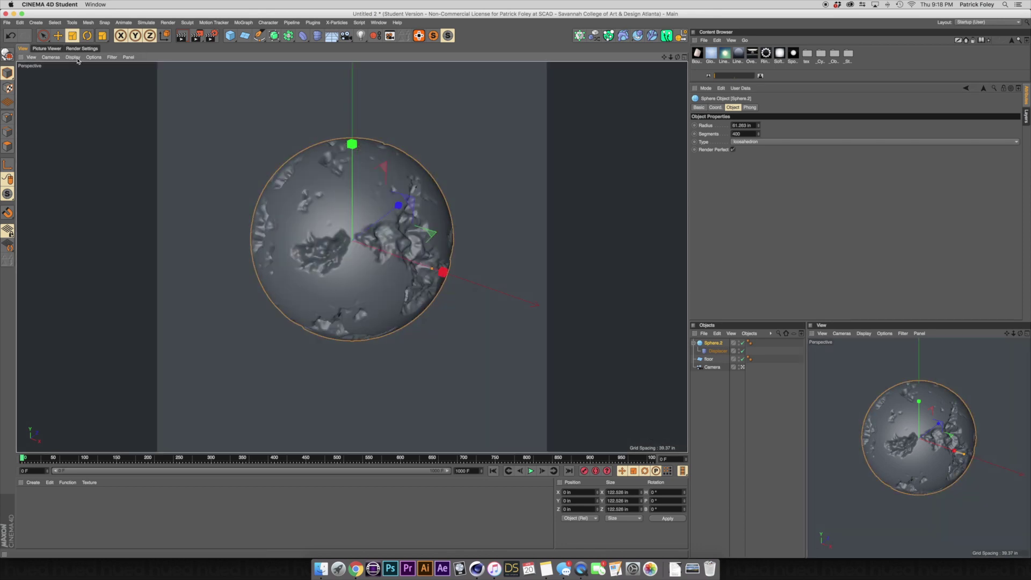
pyautogui.click(73, 57)
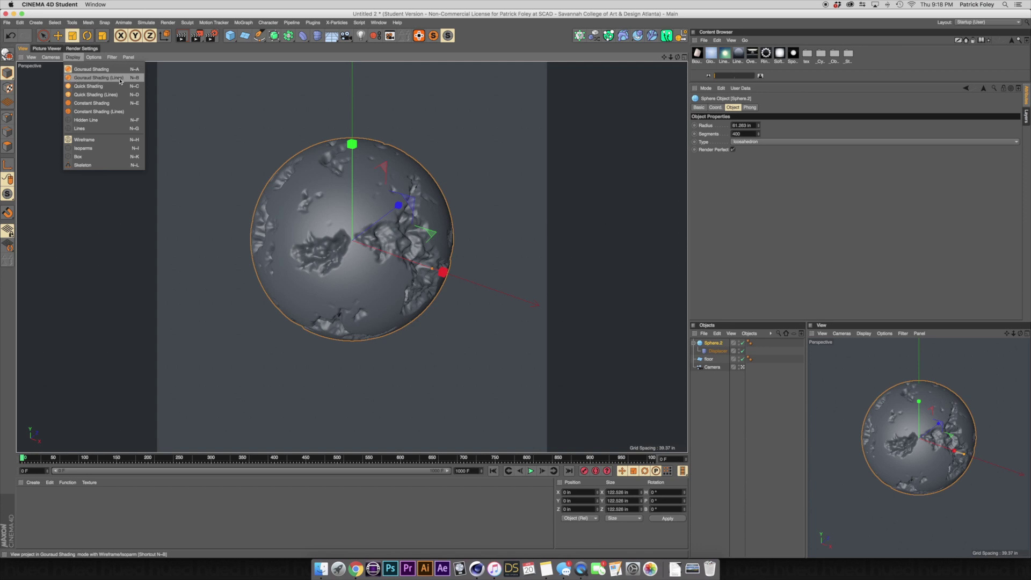
pyautogui.click(97, 78)
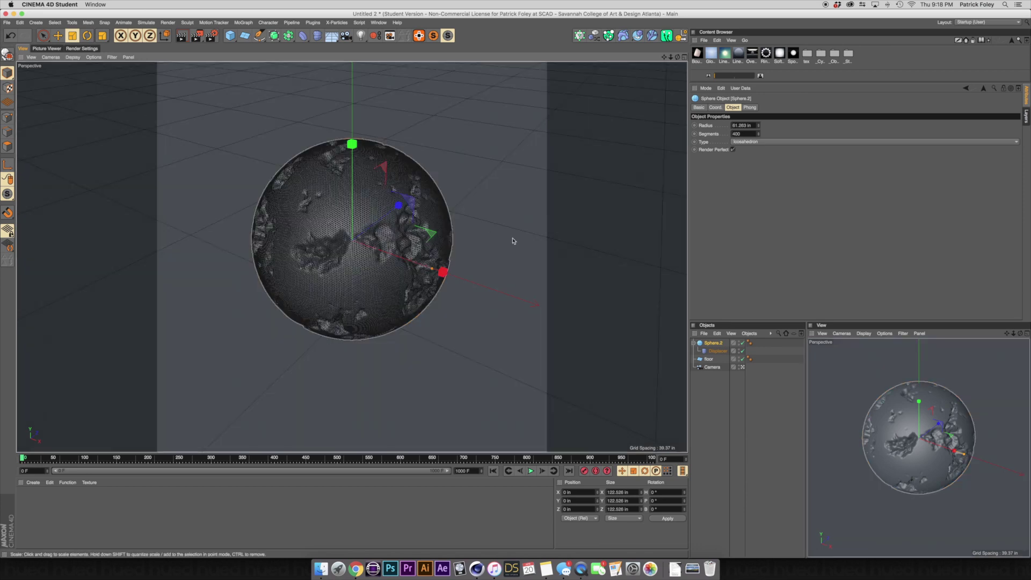
pyautogui.click(717, 411)
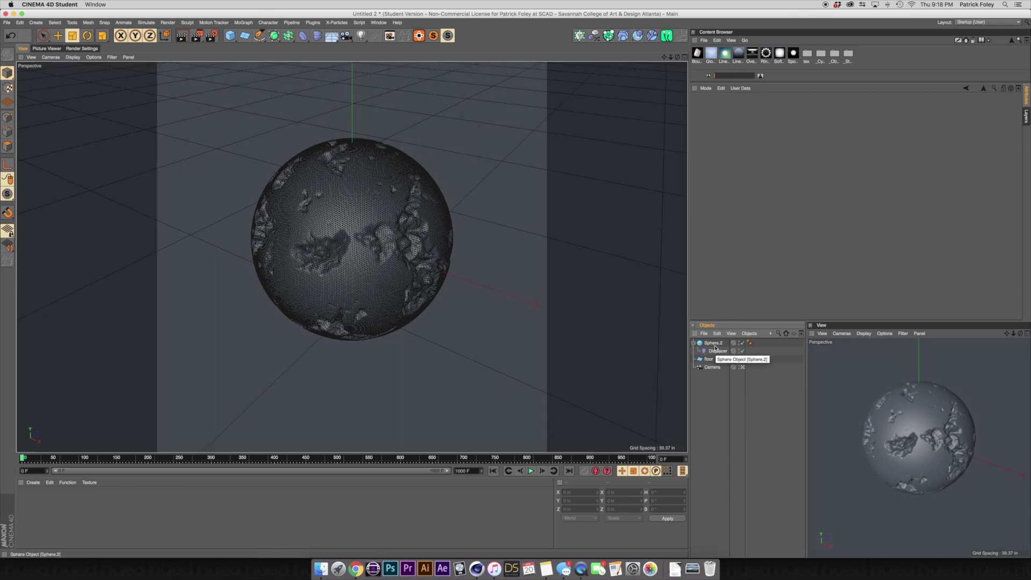
pyautogui.click(712, 344)
pyautogui.click(720, 400)
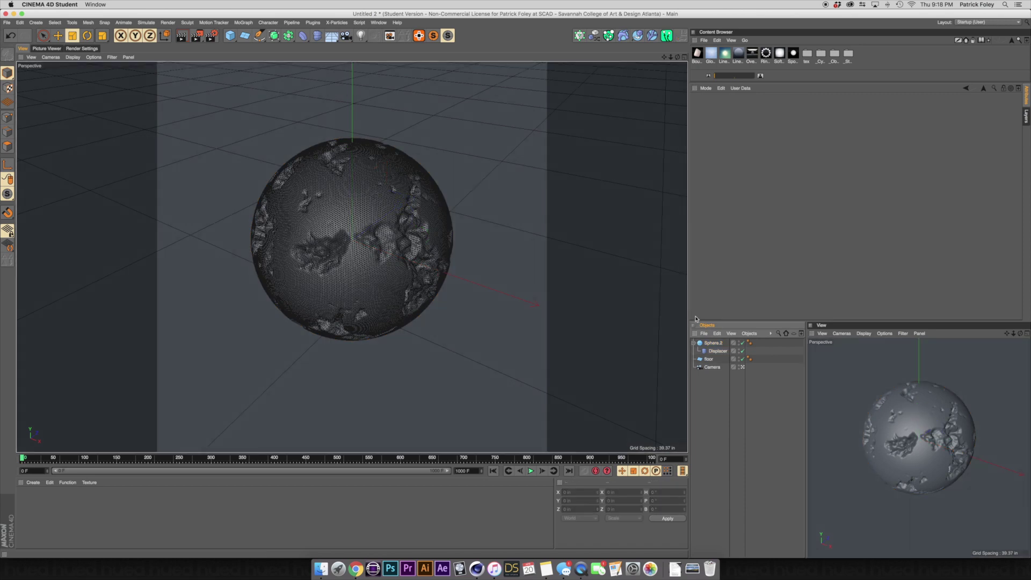
# Set the Displacer's Noise shader to a global scale of 1000% and a low clip of 20%.
pyautogui.click(715, 351)
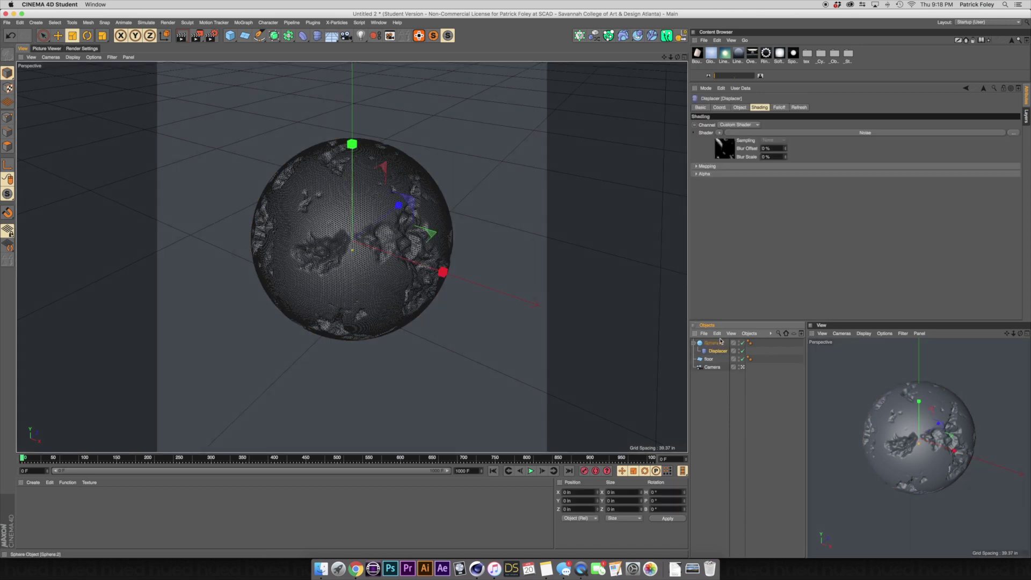
pyautogui.click(764, 136)
pyautogui.doubleClick(755, 223)
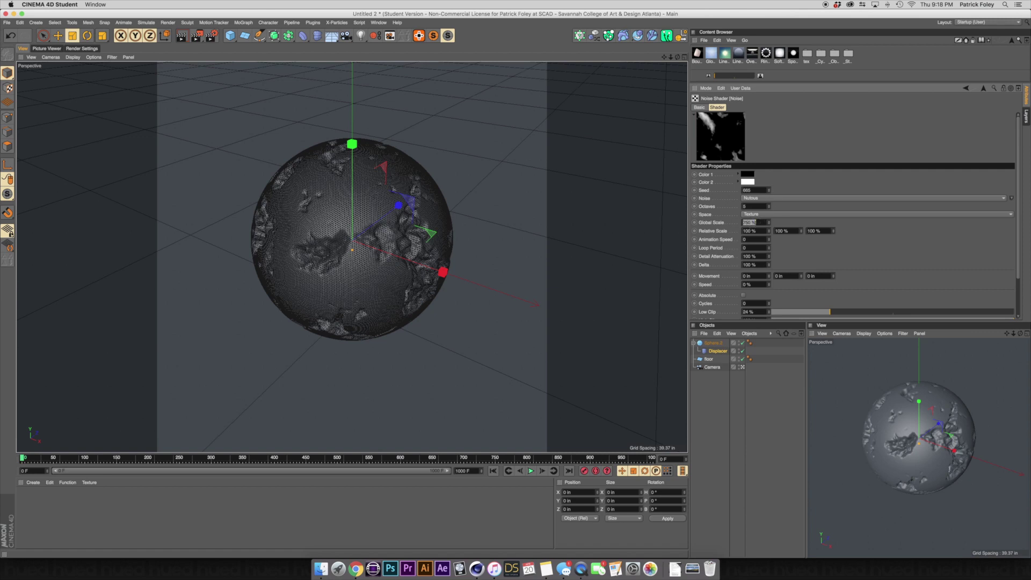
pyautogui.write('1000')
pyautogui.press('Return')
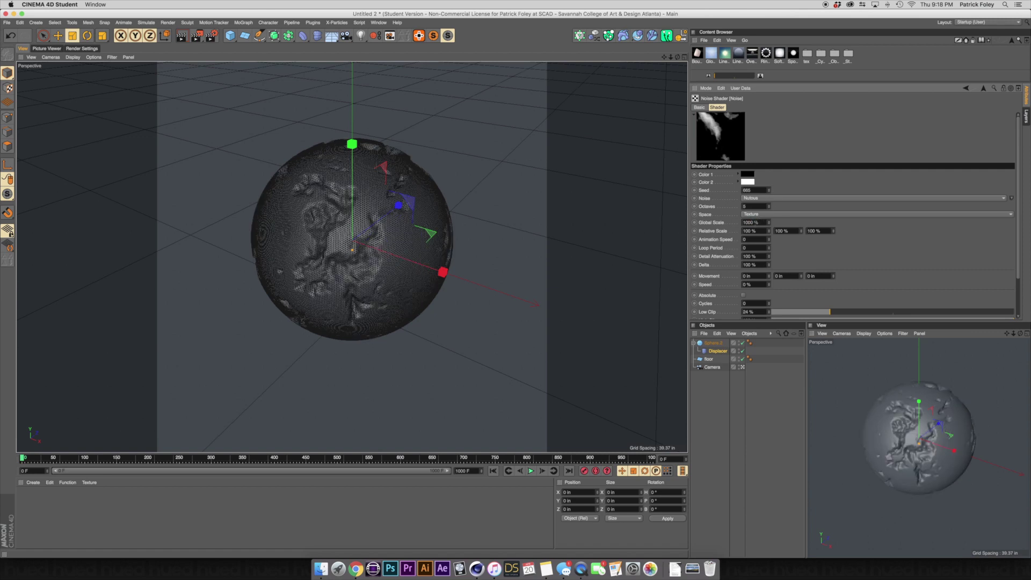
pyautogui.moveTo(817, 311)
pyautogui.mouseDown()
pyautogui.moveTo(800, 313)
pyautogui.moveTo(820, 302)
pyautogui.mouseUp()
pyautogui.scroll(-2, 887, 263)
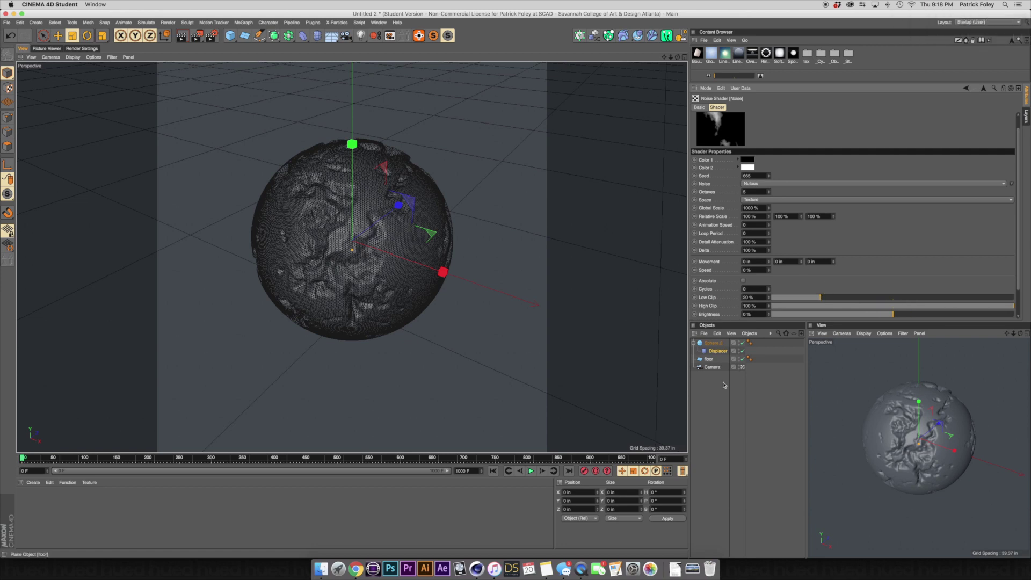
# Set the Displacer's height to exactly -8 in.
pyautogui.click(718, 351)
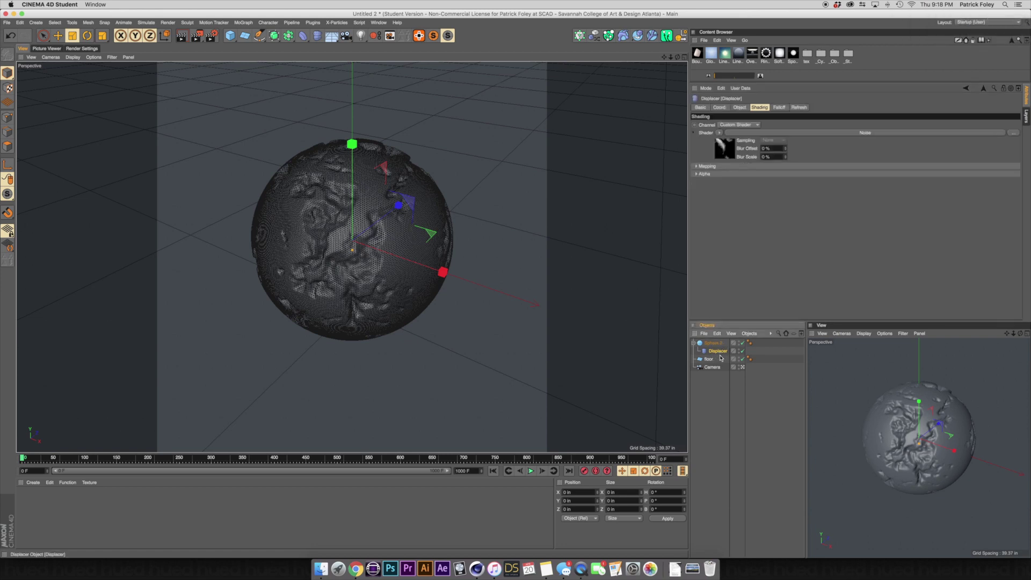
pyautogui.click(740, 108)
pyautogui.moveTo(745, 145); pyautogui.dragTo(720, 144)
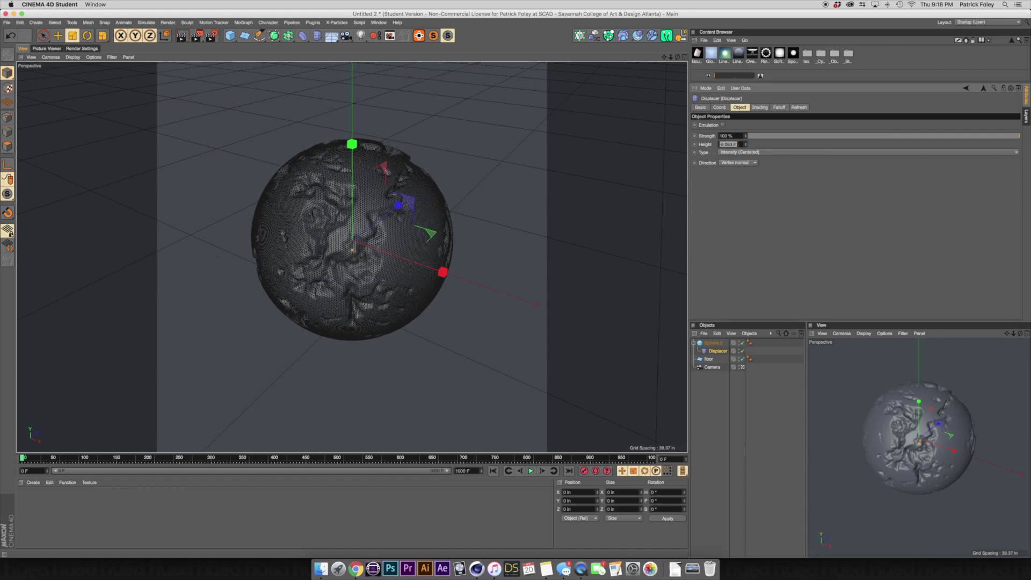
pyautogui.write('-8')
pyautogui.press('Return')
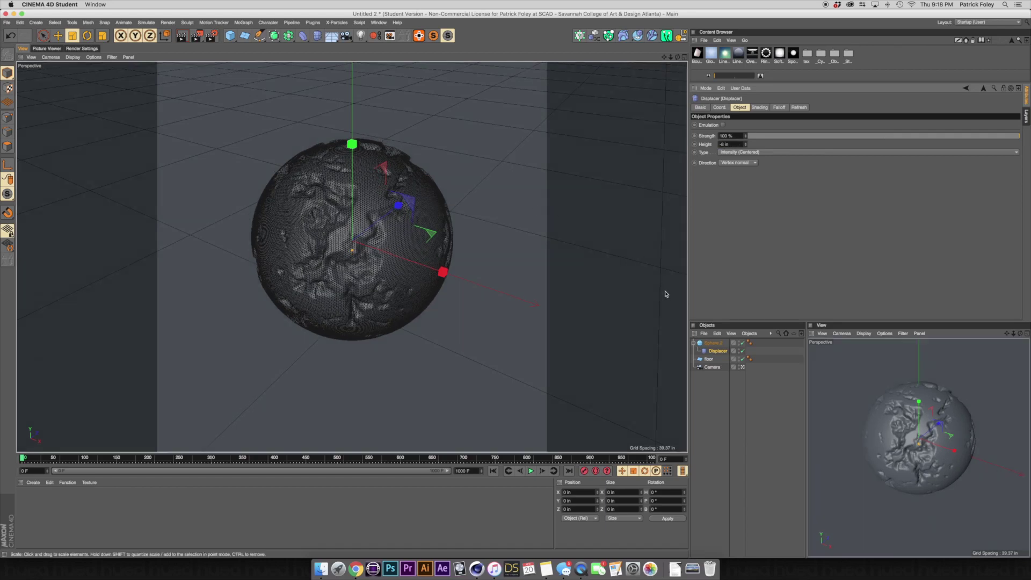
# Using the four-view layout, raise the displaced sphere about 6.9 in along Y so it rests on the floor.
pyautogui.middleClick(374, 242)
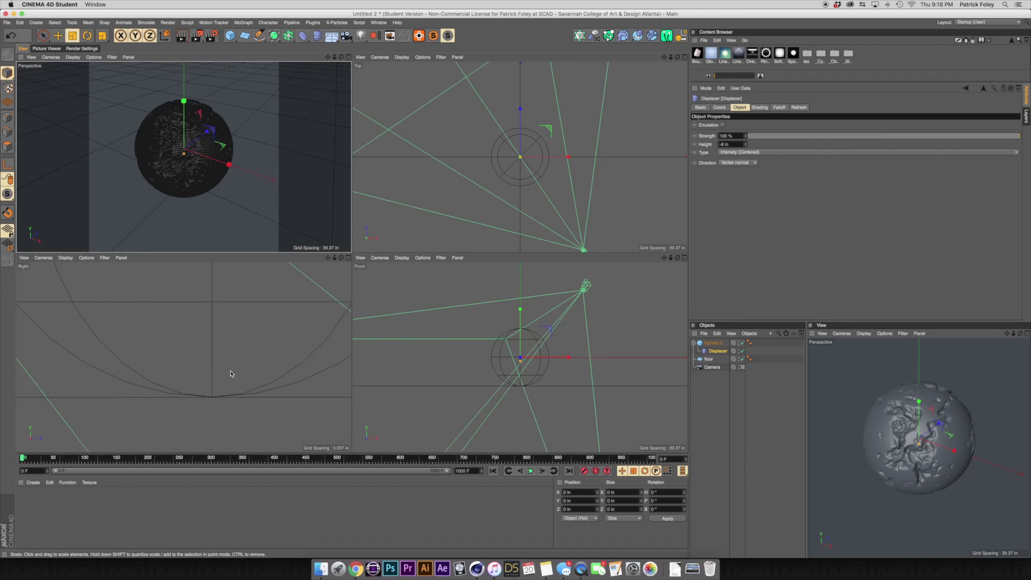
pyautogui.click(228, 400)
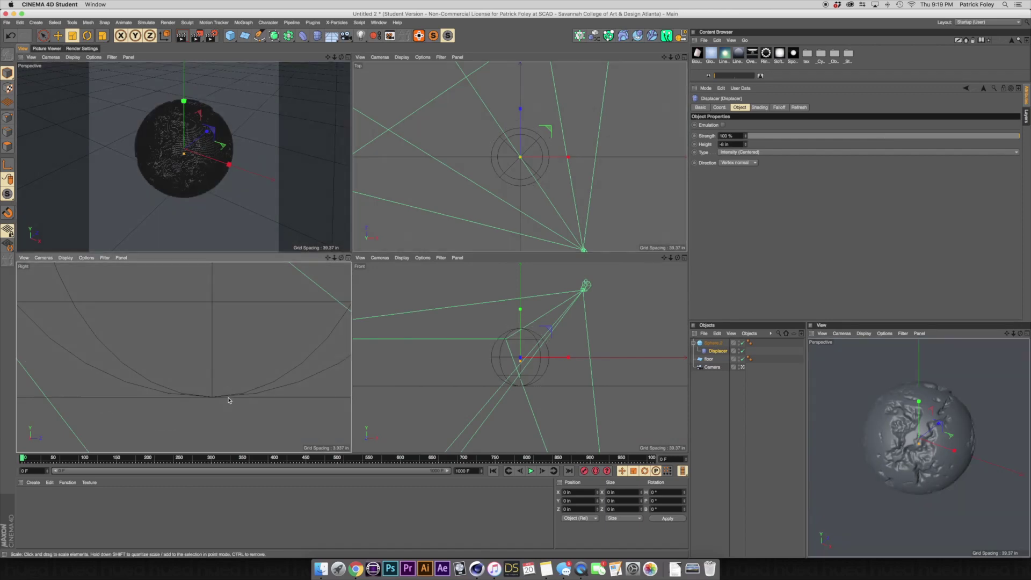
pyautogui.click(181, 322)
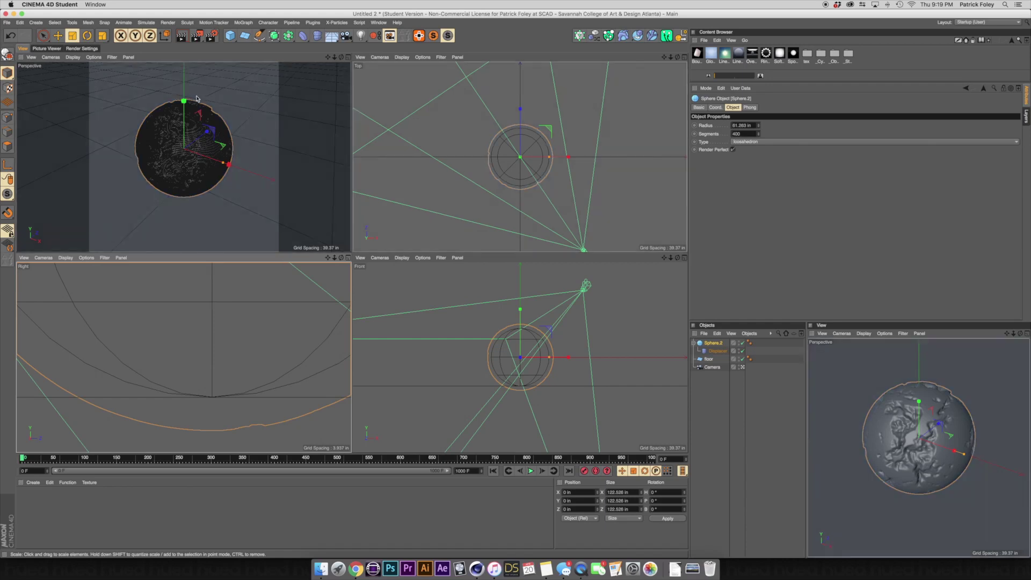
pyautogui.press('e')
pyautogui.moveTo(184, 101); pyautogui.dragTo(185, 98)
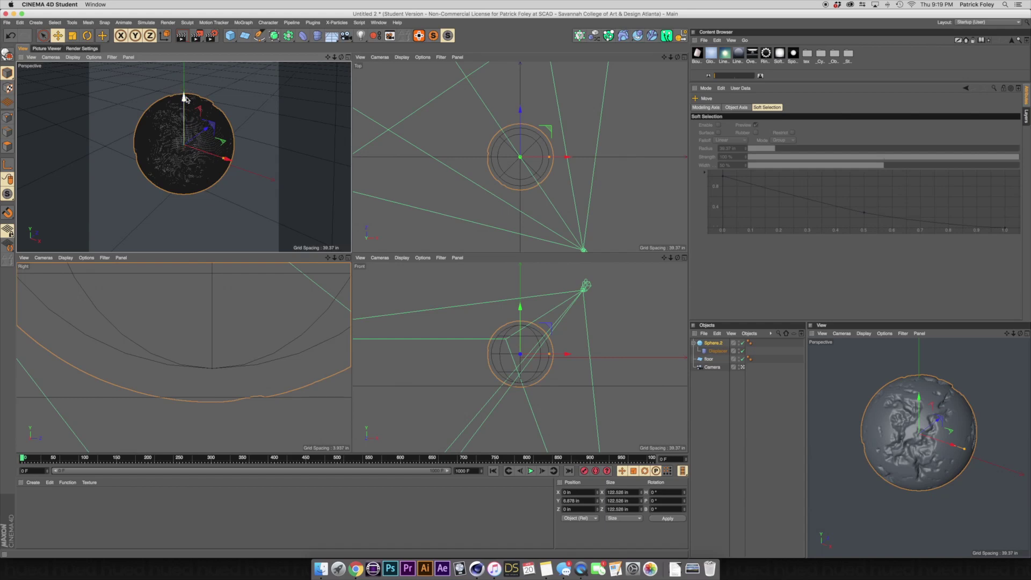
pyautogui.middleClick(206, 127)
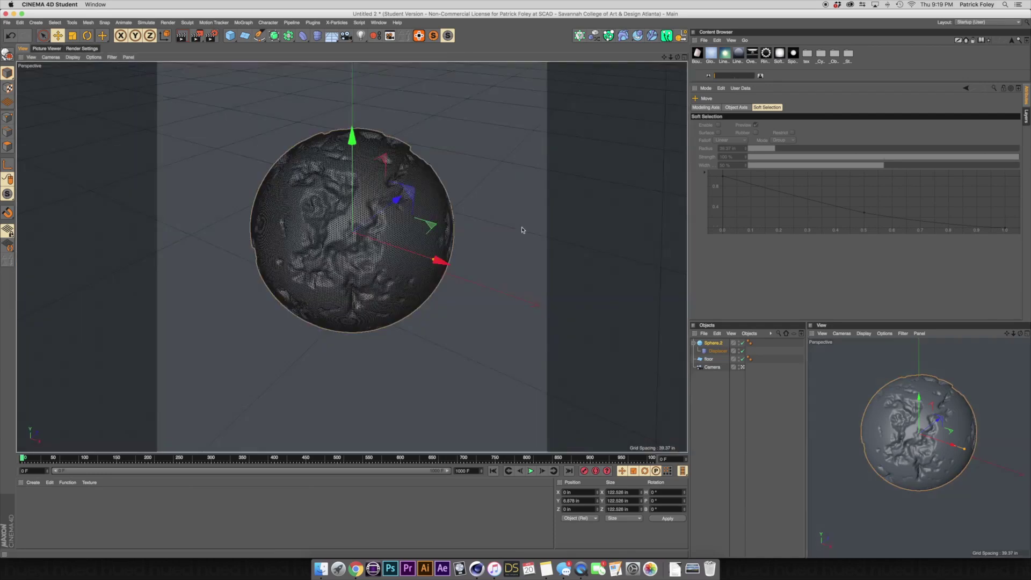
# Add a new sphere primitive and enlarge it to a radius of about 76.2 in.
pyautogui.click(709, 392)
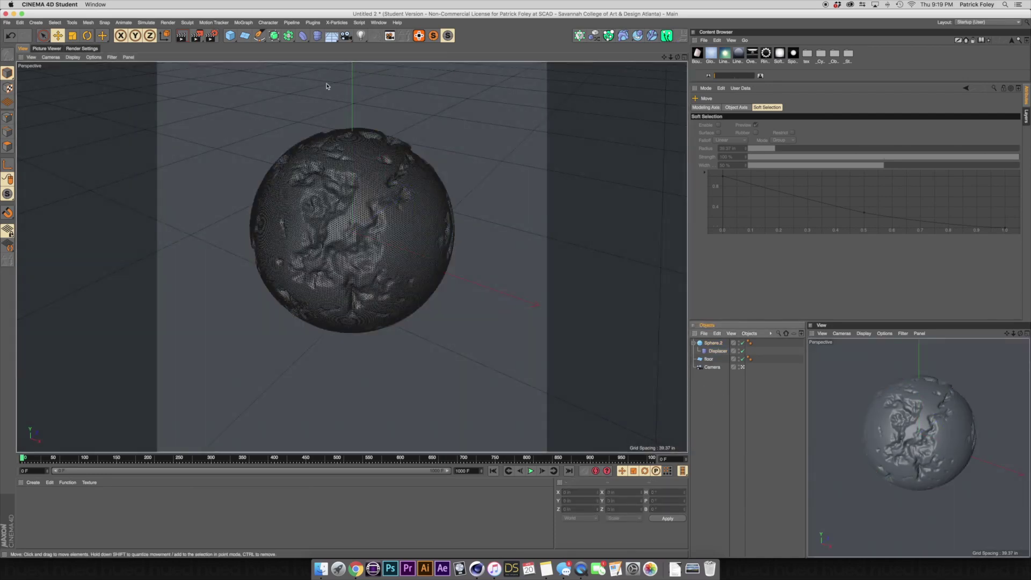
pyautogui.click(230, 36)
pyautogui.click(394, 61)
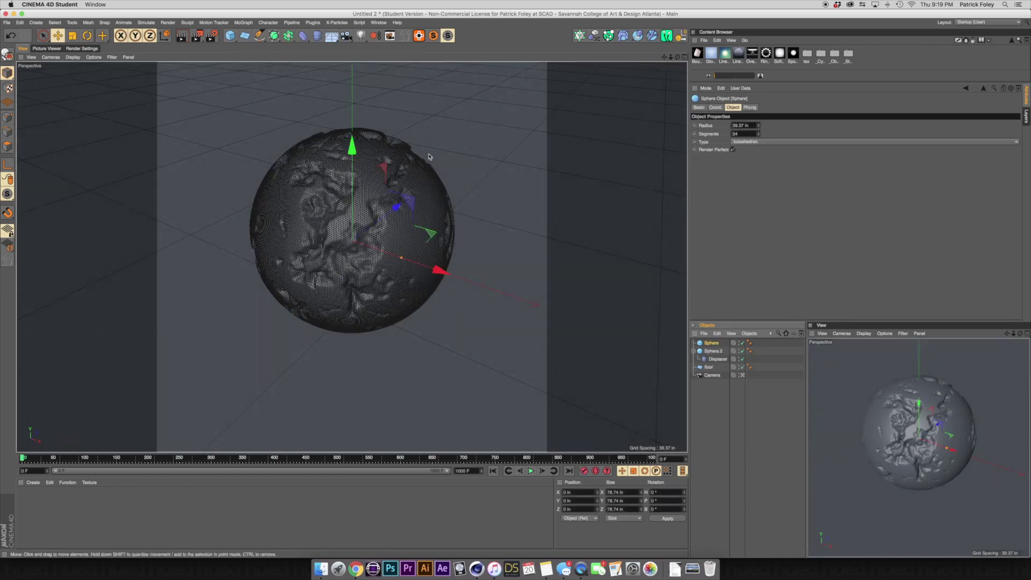
pyautogui.moveTo(397, 259); pyautogui.dragTo(451, 280)
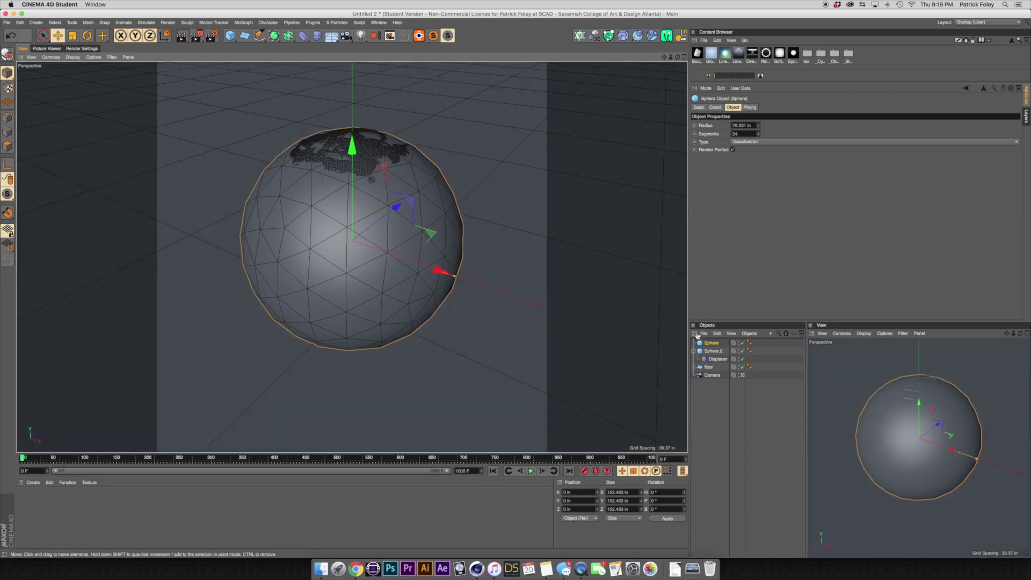
# Copy the displaced sphere's coordinates and paste them onto the new sphere so both share the same centre.
pyautogui.click(713, 352)
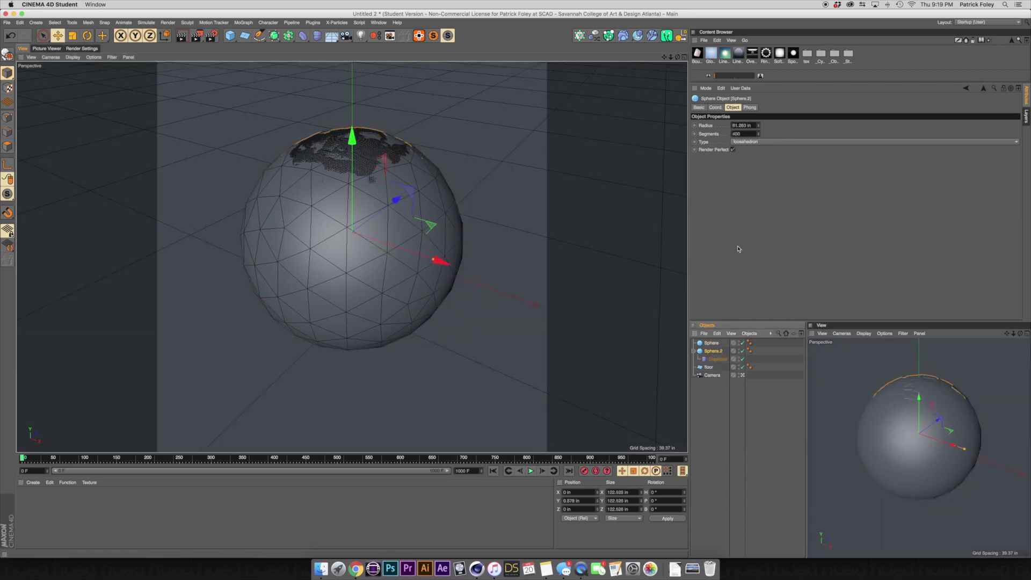
pyautogui.click(715, 107)
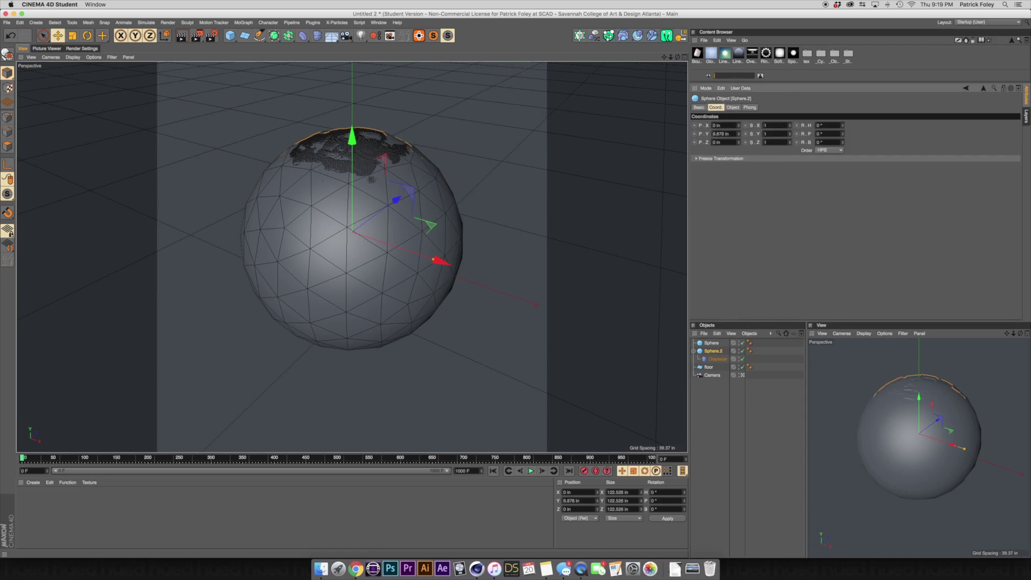
pyautogui.rightClick(707, 136)
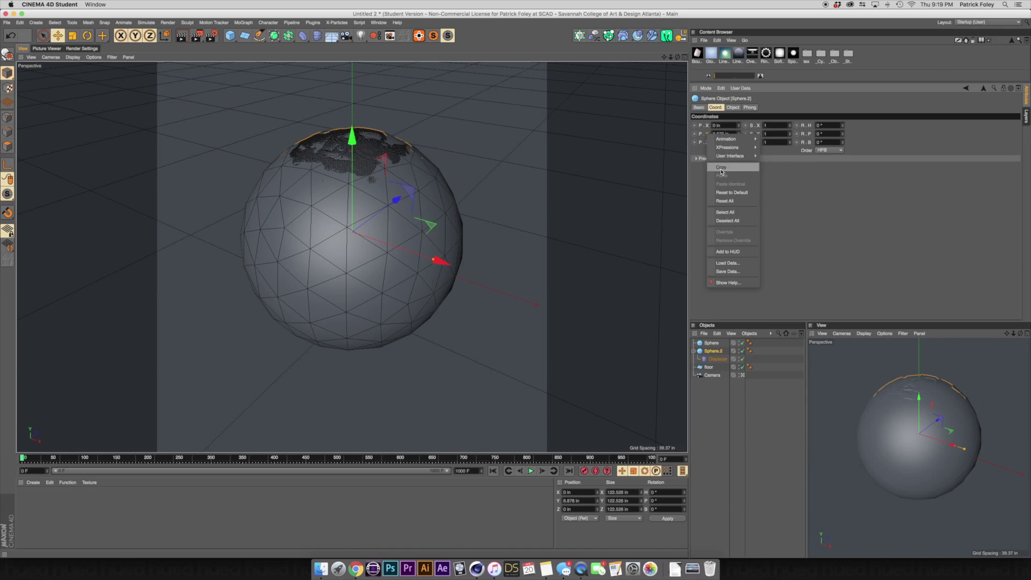
pyautogui.click(751, 212)
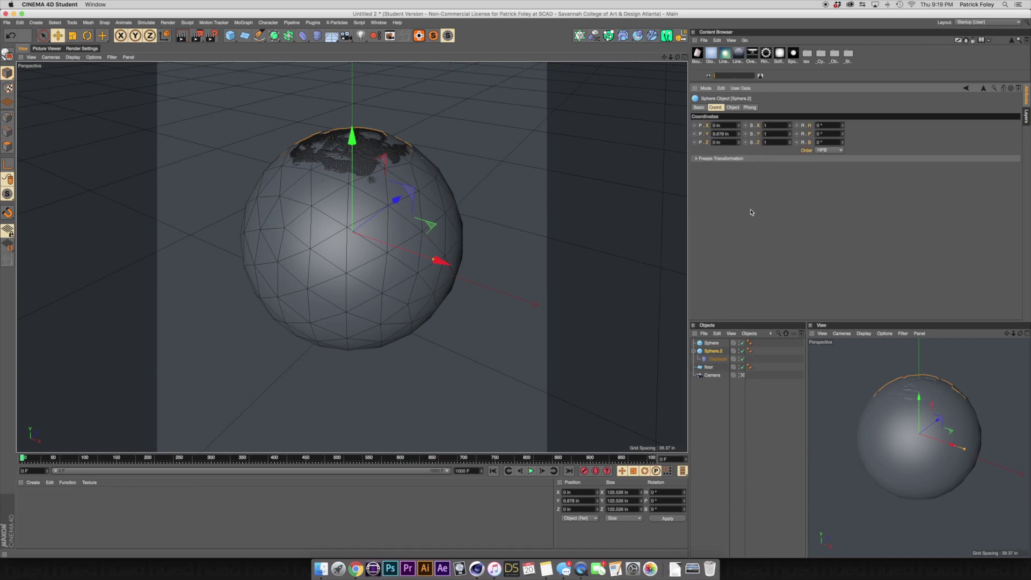
pyautogui.rightClick(708, 136)
pyautogui.click(722, 161)
pyautogui.click(712, 343)
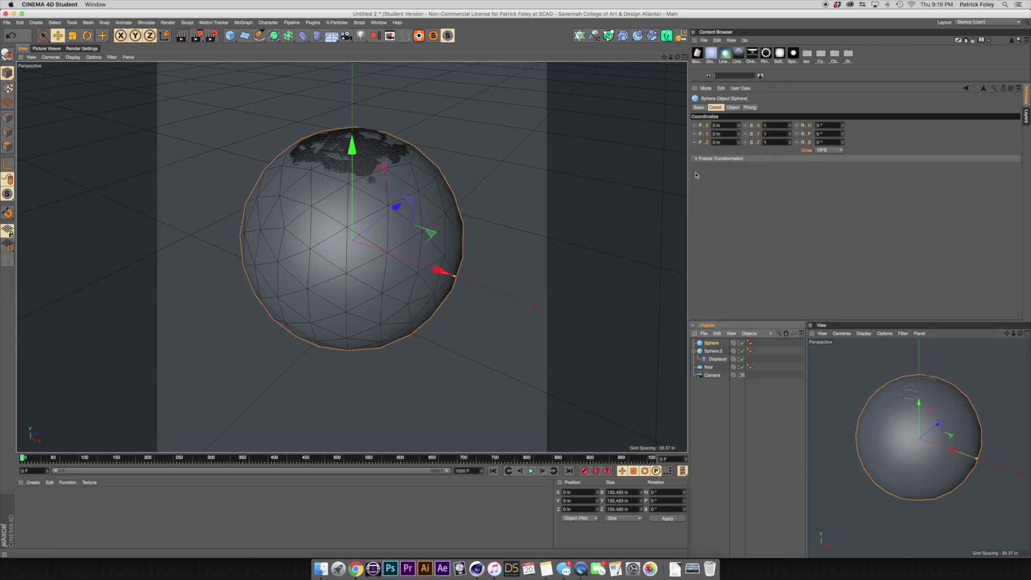
pyautogui.rightClick(707, 136)
pyautogui.click(722, 177)
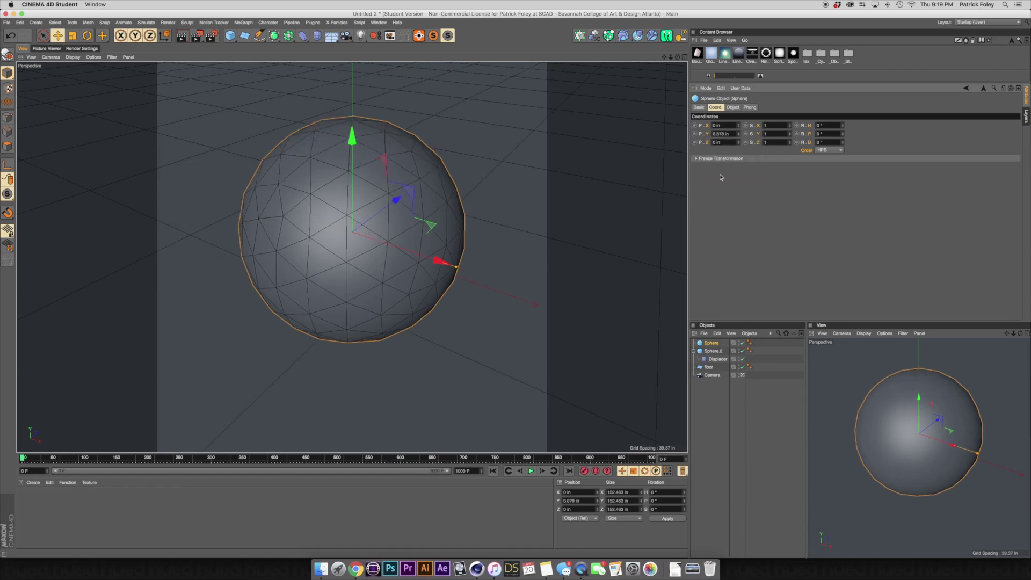
# Shrink the new sphere to a radius of about 69.03 in and set its segments to 40.
pyautogui.moveTo(456, 267); pyautogui.dragTo(439, 280)
pyautogui.click(733, 108)
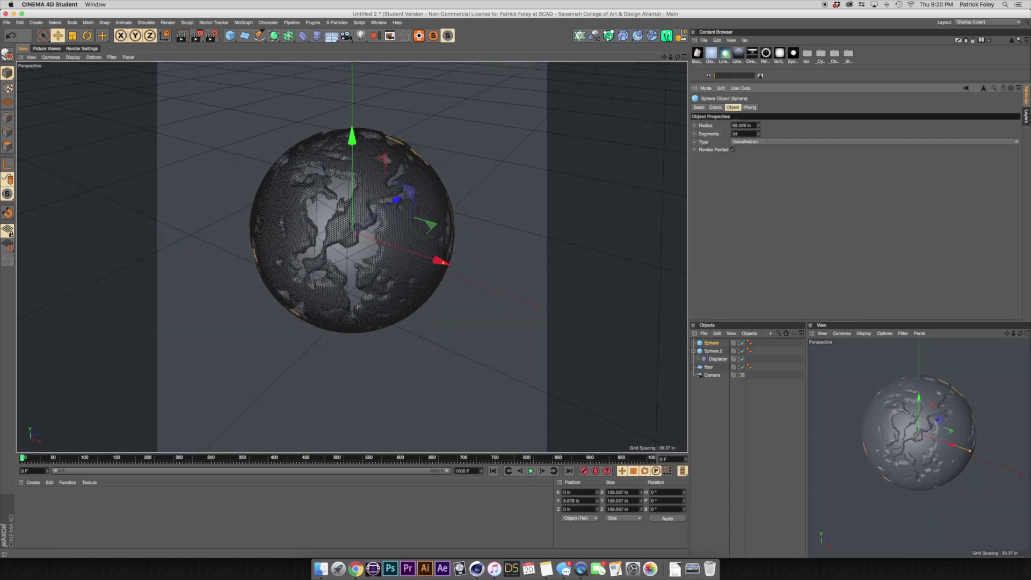
pyautogui.write('40')
pyautogui.press('Return')
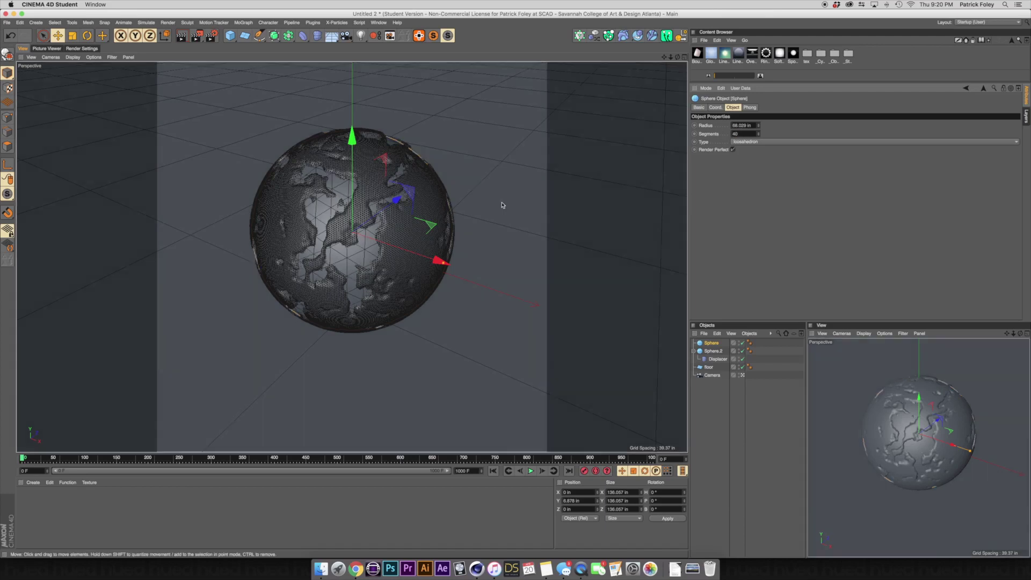
# Shrink the inner sphere to a radius of about 67.29 in and hide it so only the displaced sphere shows.
pyautogui.moveTo(442, 264); pyautogui.dragTo(443, 264)
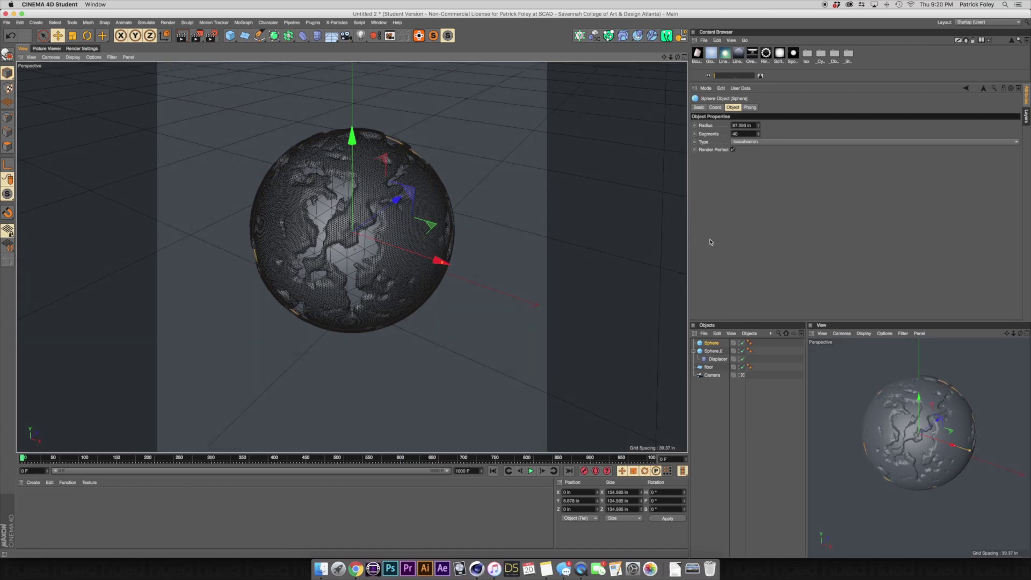
pyautogui.click(713, 345)
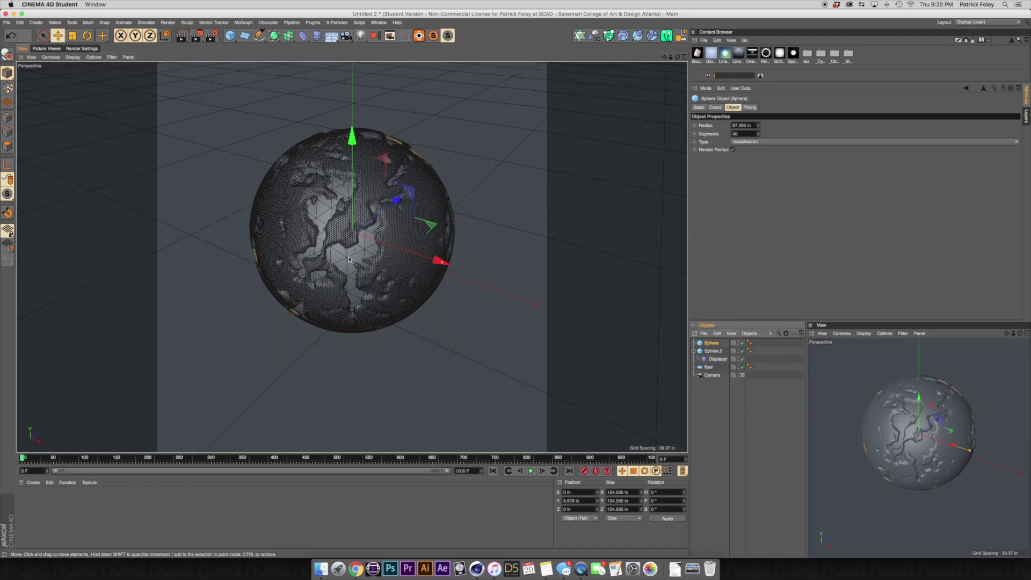
pyautogui.click(743, 344)
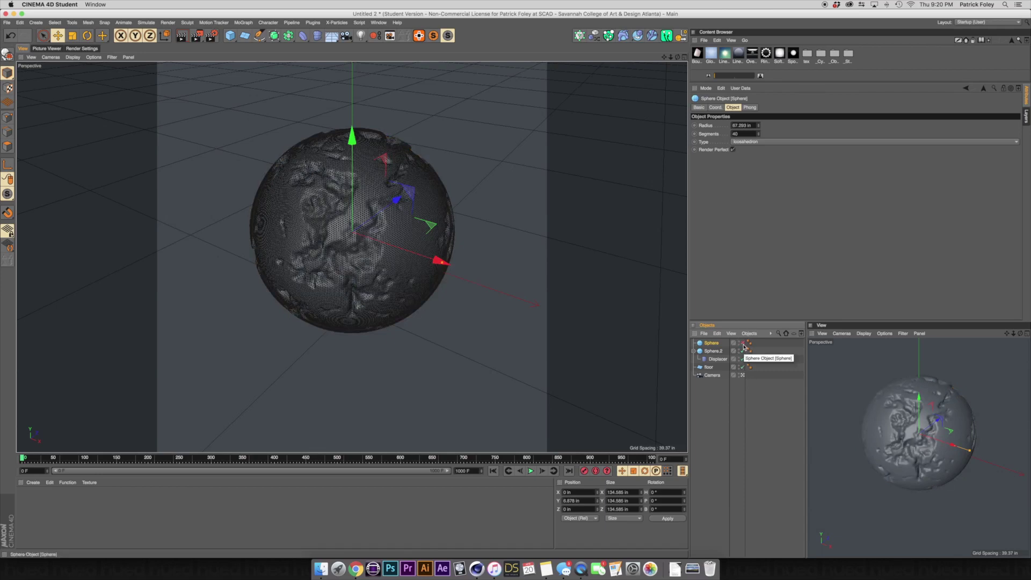
pyautogui.click(742, 343)
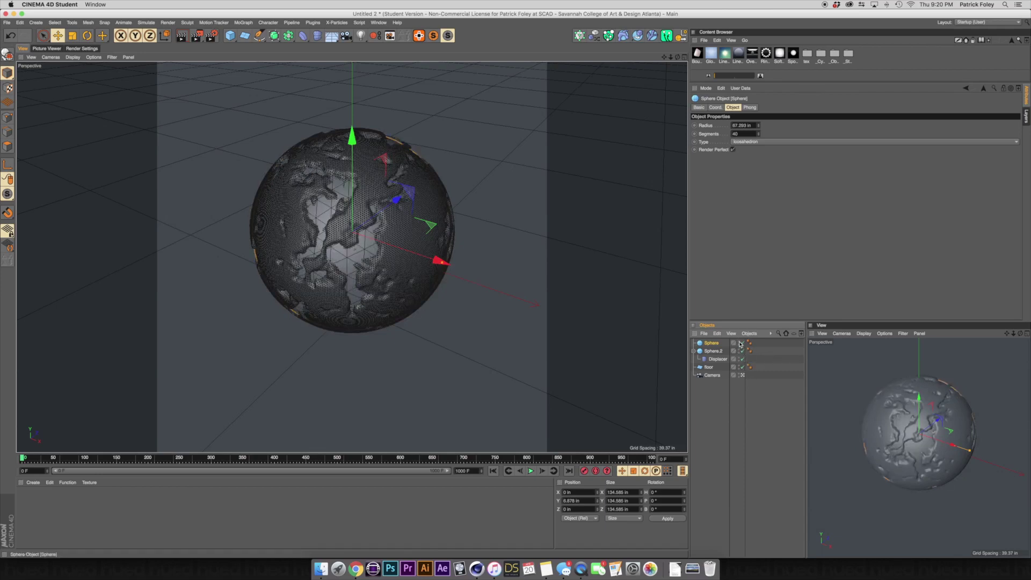
pyautogui.click(740, 345)
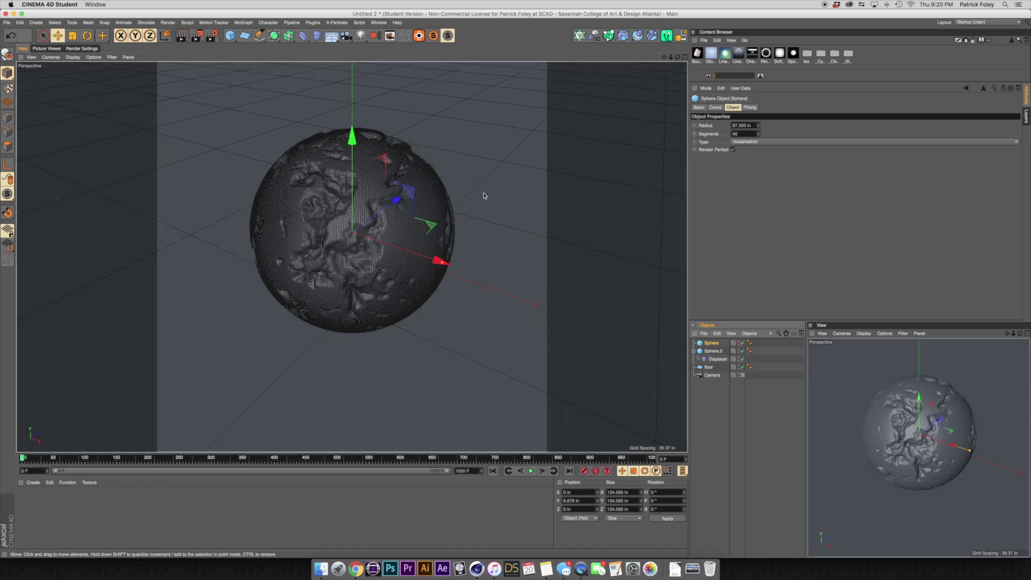
# Add a cylinder primitive and move it about 106 in along X, clear of the displaced sphere.
pyautogui.click(230, 37)
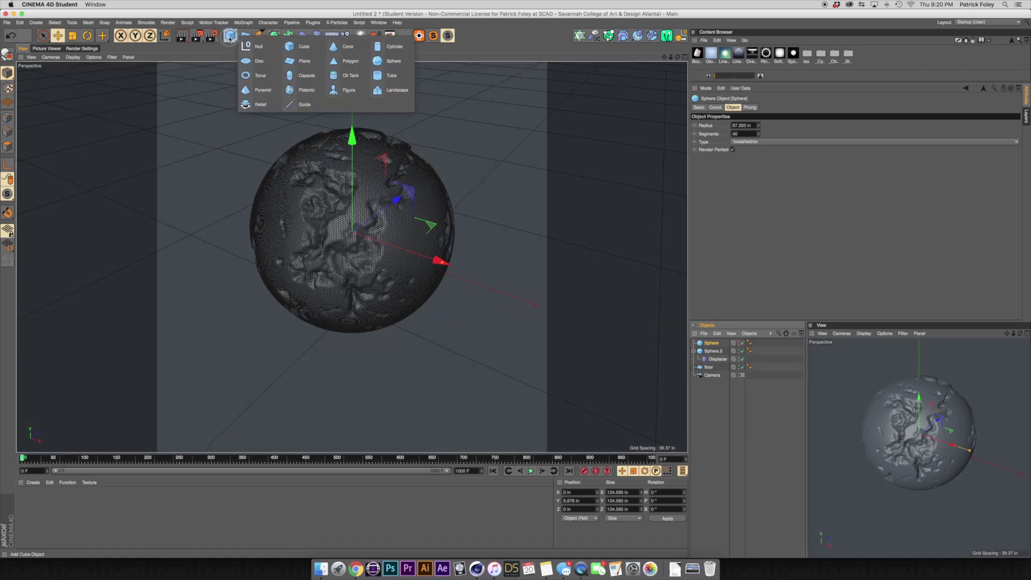
pyautogui.click(393, 46)
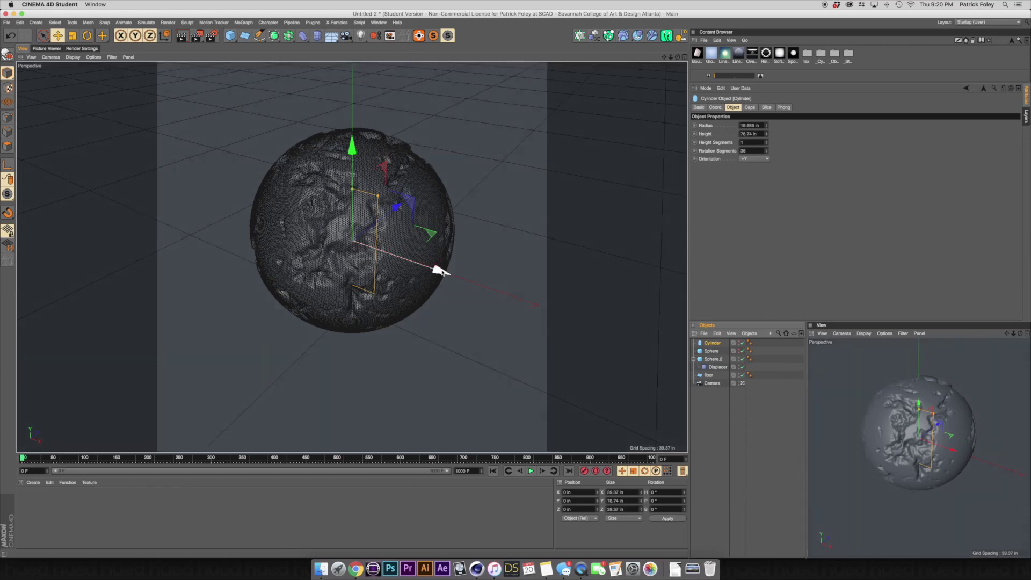
pyautogui.moveTo(441, 272); pyautogui.dragTo(624, 313)
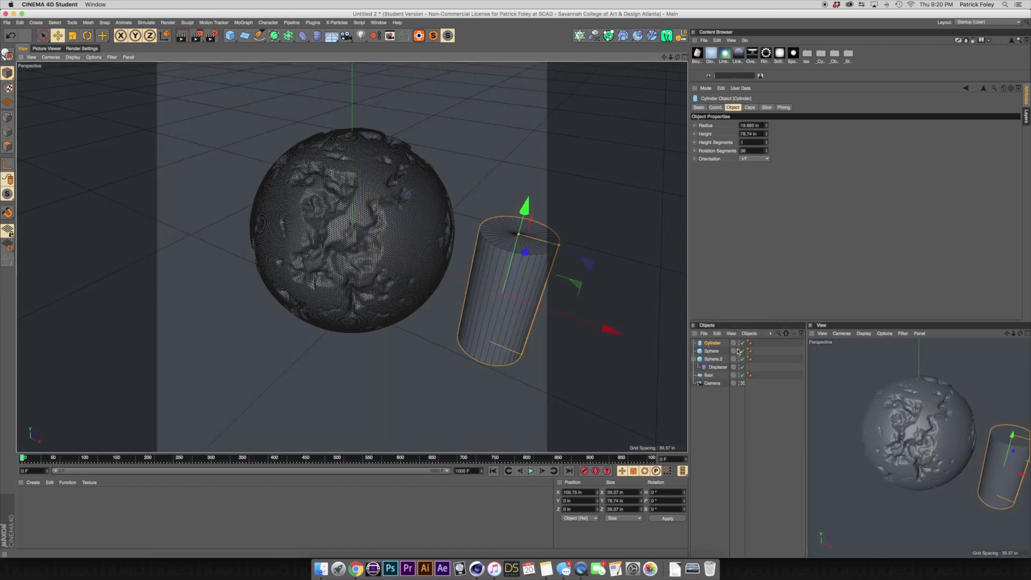
pyautogui.click(713, 344)
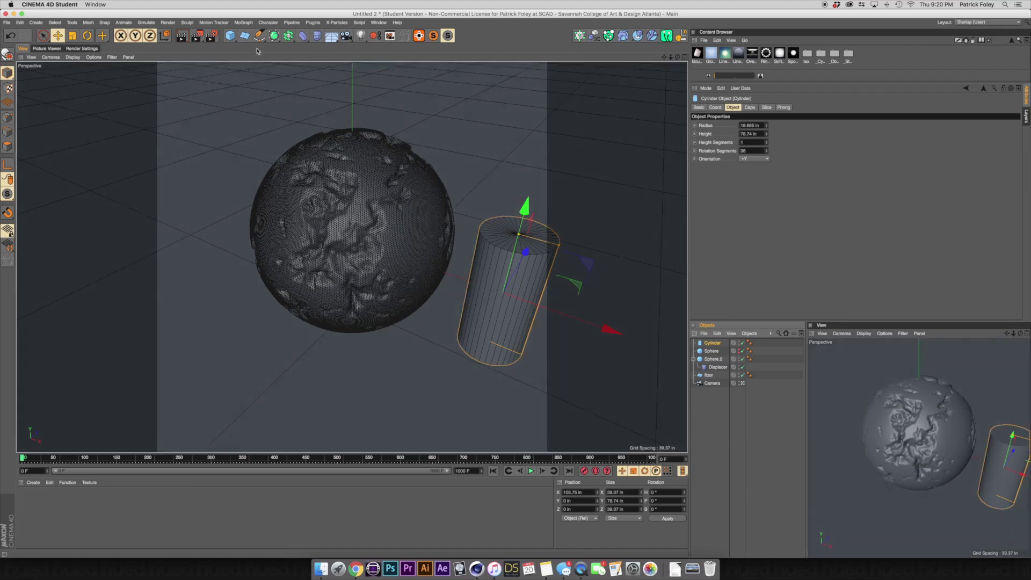
# Add a MoGraph Cloner and make the cylinder its child, keeping the cloner at the origin.
pyautogui.click(242, 23)
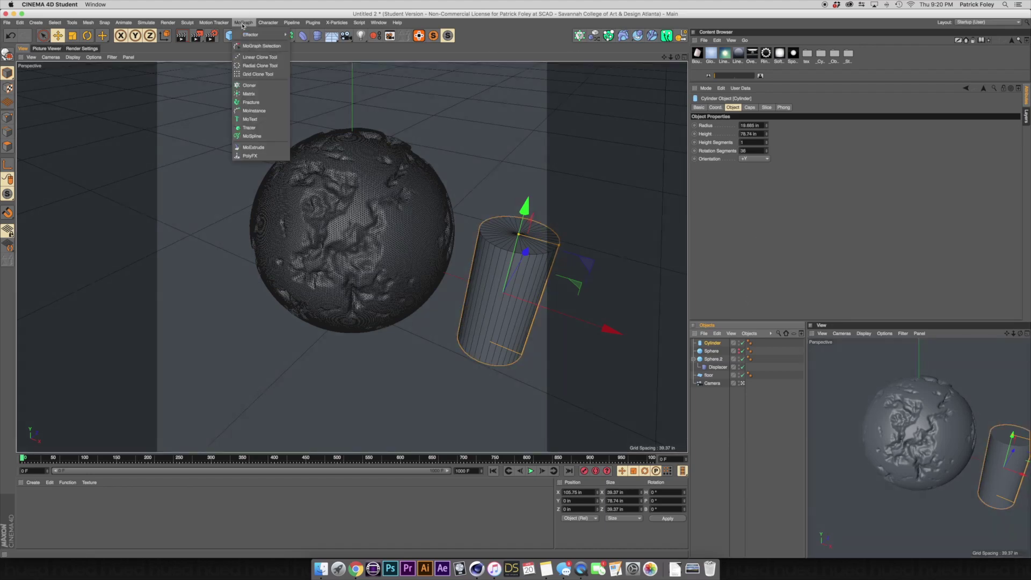
pyautogui.click(248, 86)
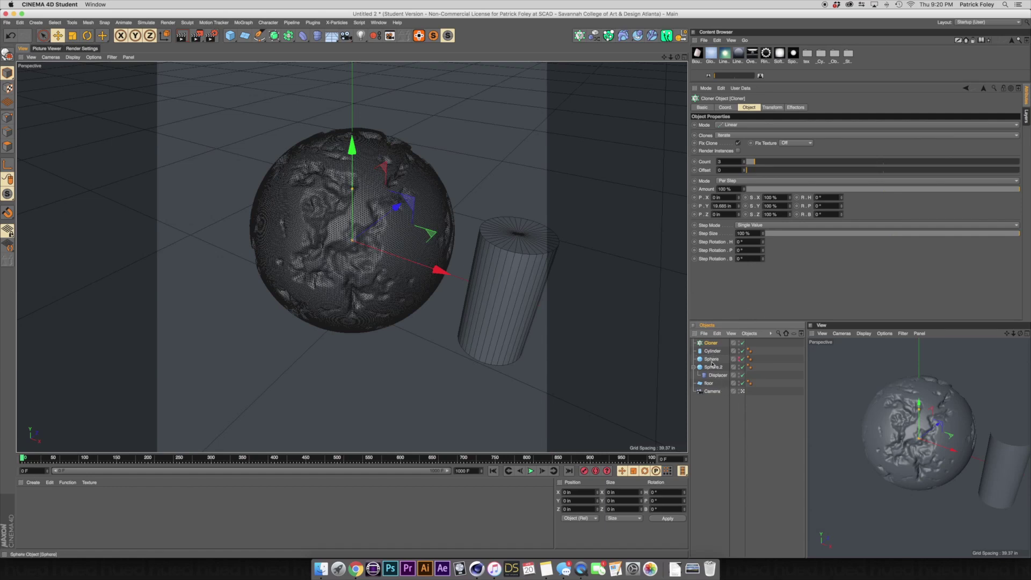
pyautogui.moveTo(712, 351); pyautogui.dragTo(711, 345)
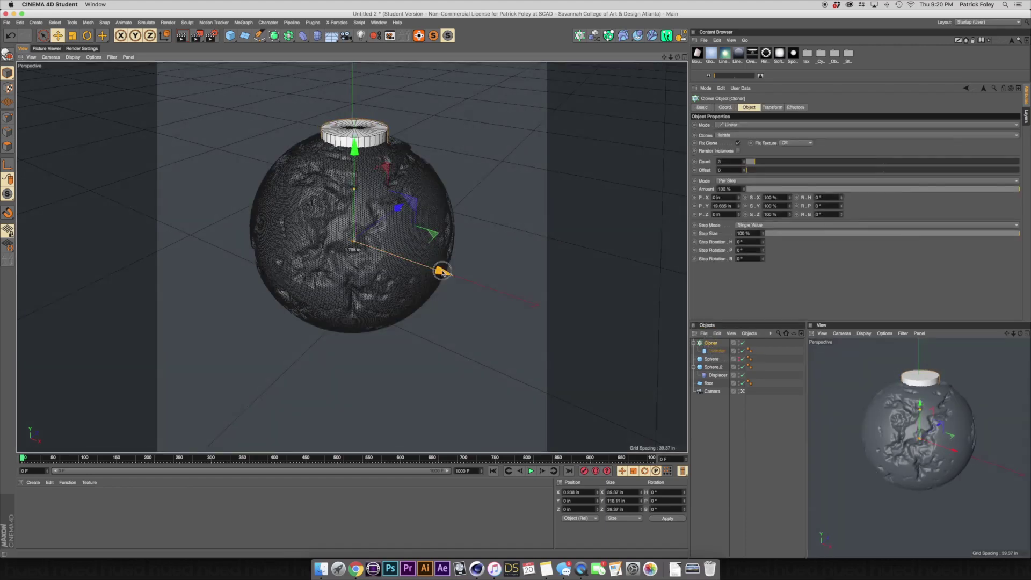
pyautogui.moveTo(438, 270); pyautogui.dragTo(627, 315)
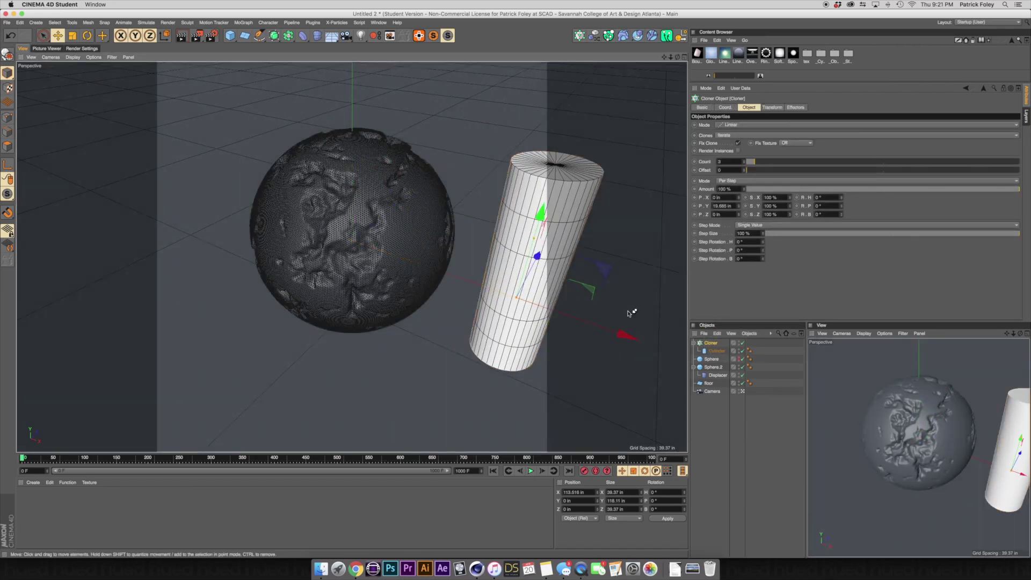
pyautogui.press('super+z')
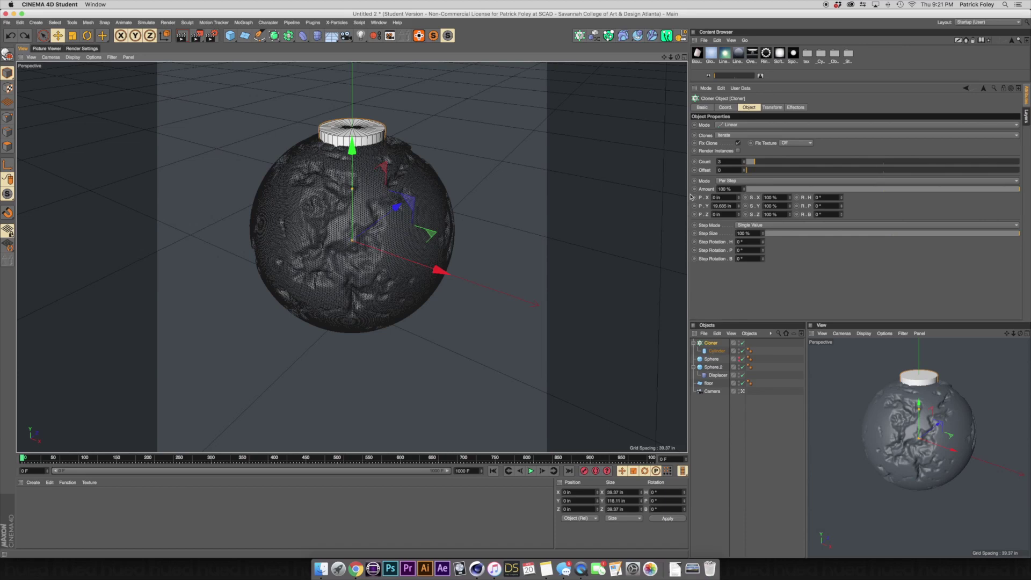
# Enable Render Instances on the cloner and set it to Object mode with the hidden inner sphere as its target object.
pyautogui.click(738, 151)
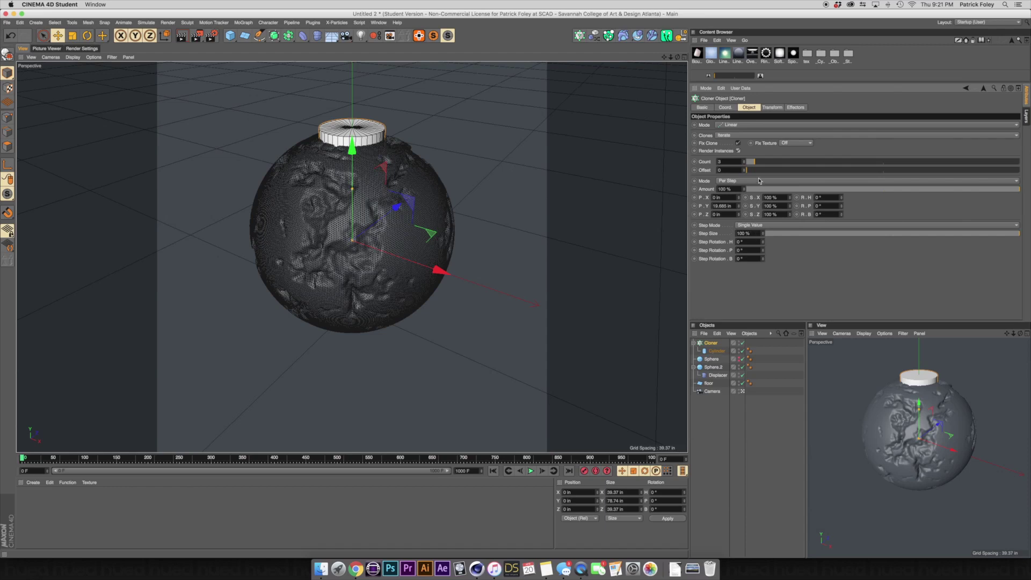
pyautogui.click(730, 127)
pyautogui.click(730, 135)
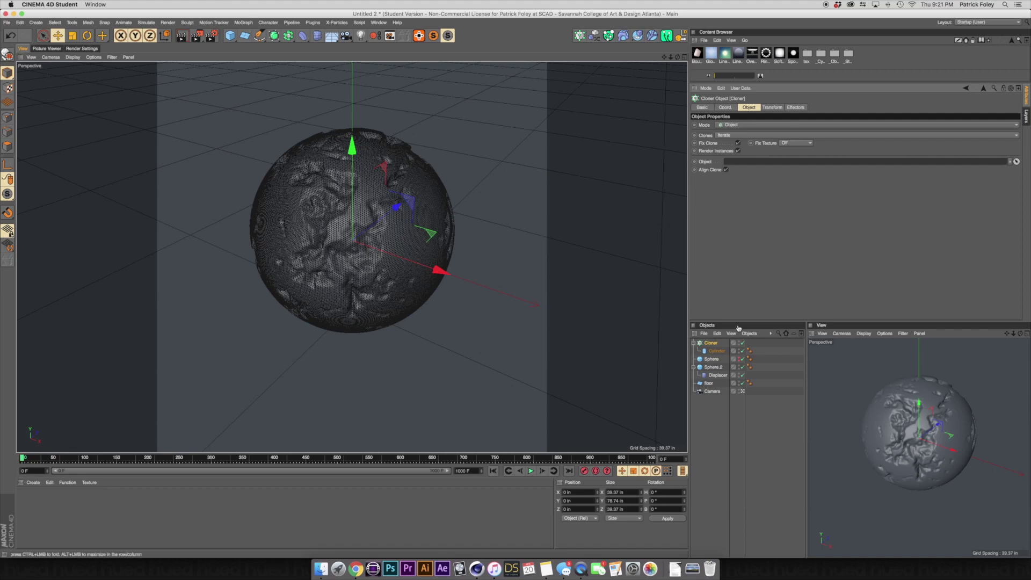
pyautogui.moveTo(707, 362); pyautogui.dragTo(750, 168)
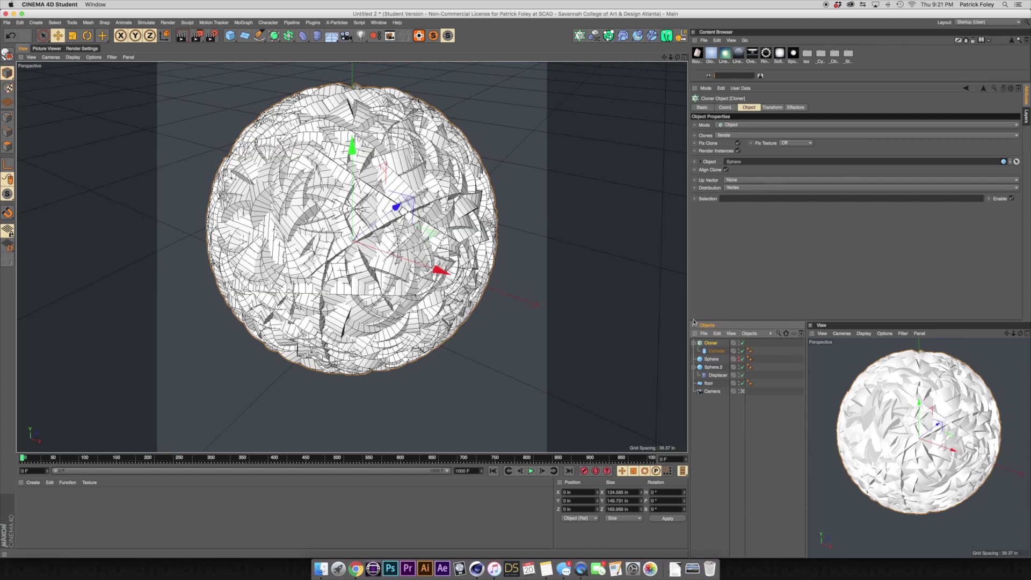
# Scale the cloned cylinder down to a radius of about 1.83 in and a height of about 7.32 in.
pyautogui.click(717, 351)
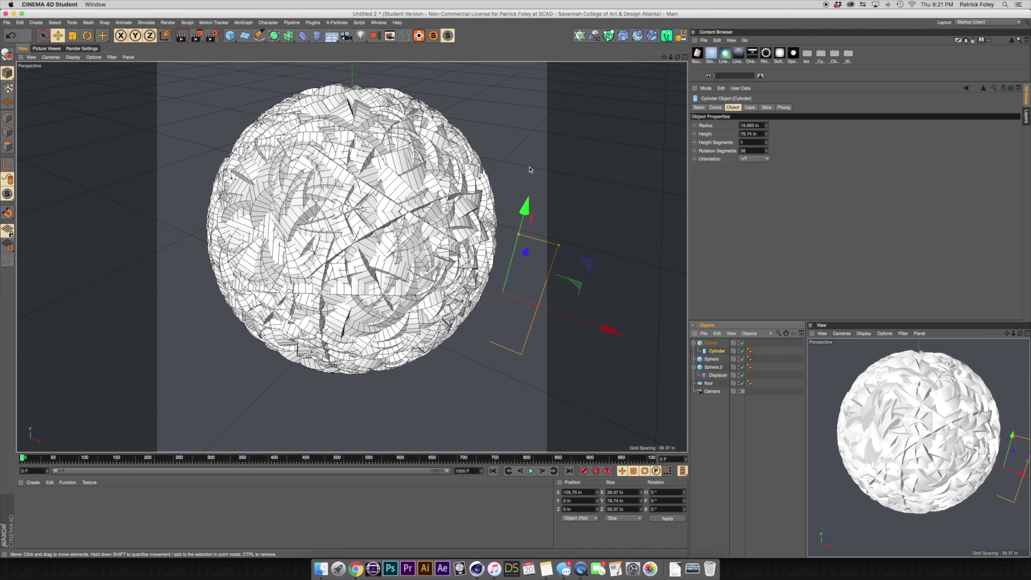
pyautogui.press('t')
pyautogui.moveTo(594, 152); pyautogui.dragTo(328, 196)
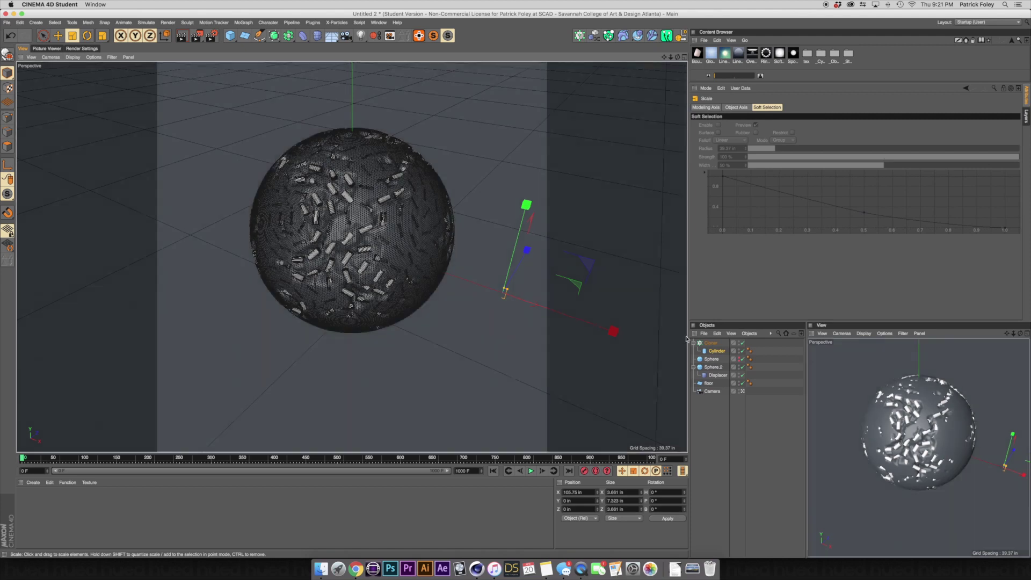
# Set the cloner's distribution to Edge and enable Scale on Edge with an edge scale of 100%.
pyautogui.click(711, 343)
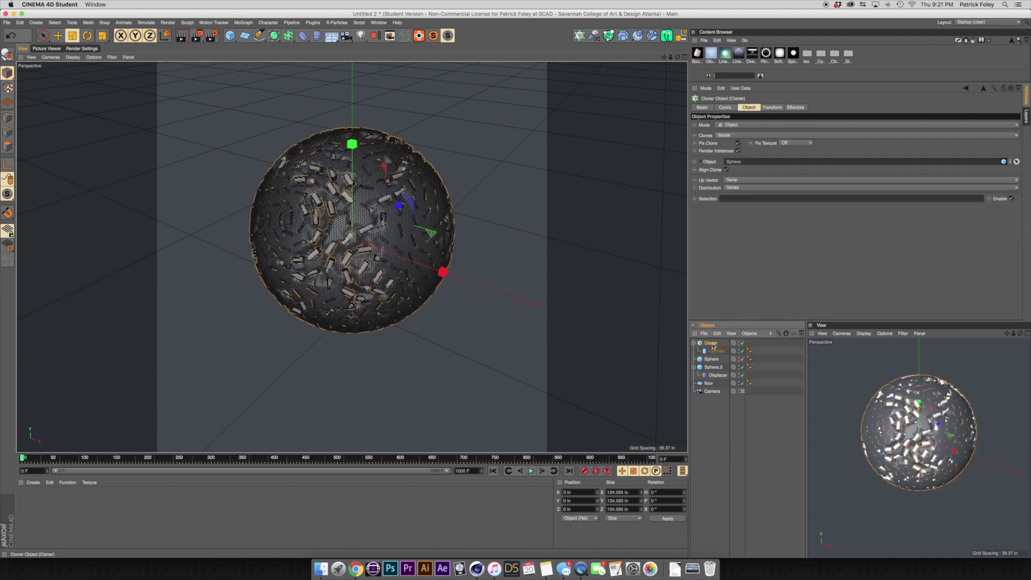
pyautogui.click(730, 188)
pyautogui.click(732, 205)
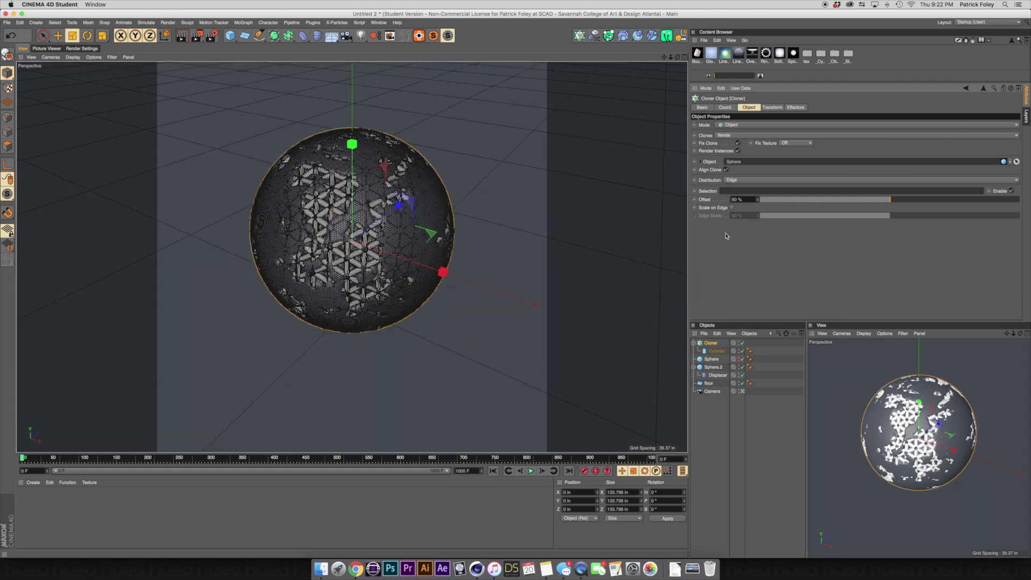
pyautogui.click(732, 208)
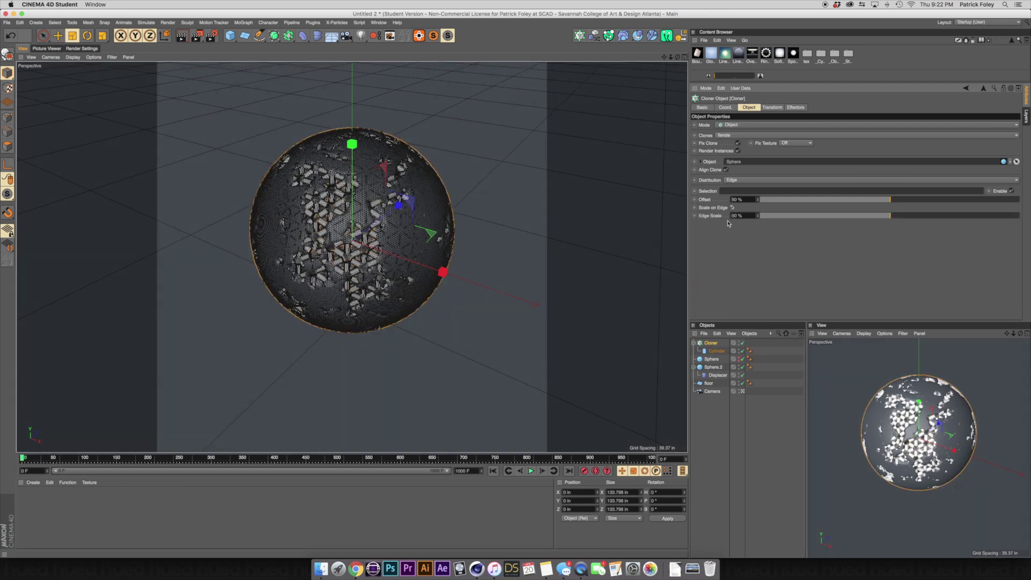
pyautogui.moveTo(877, 221); pyautogui.dragTo(1024, 221)
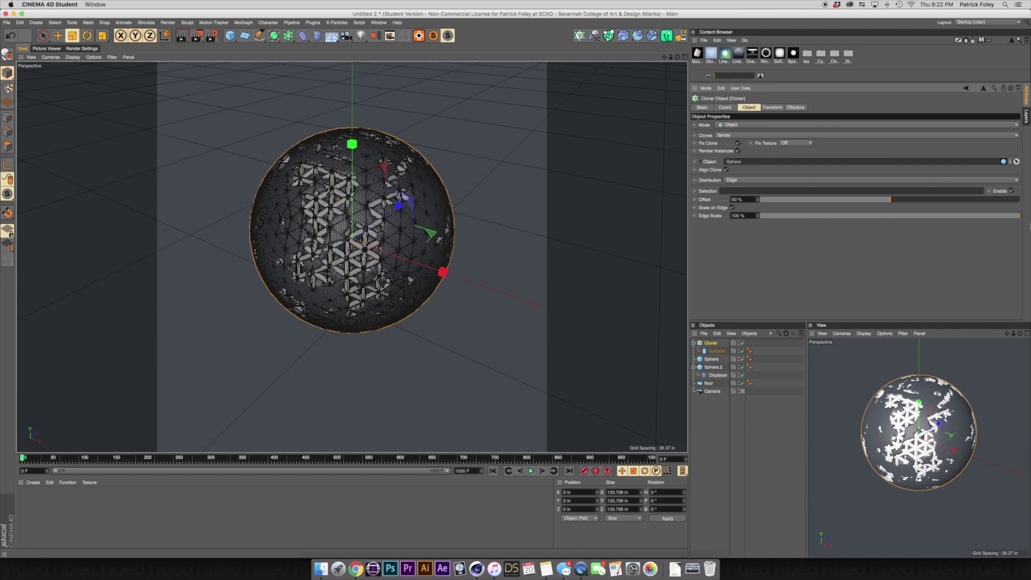
# Set the cylinder's rotation segments to 12 and thin its radius to 0.5 in.
pyautogui.click(716, 351)
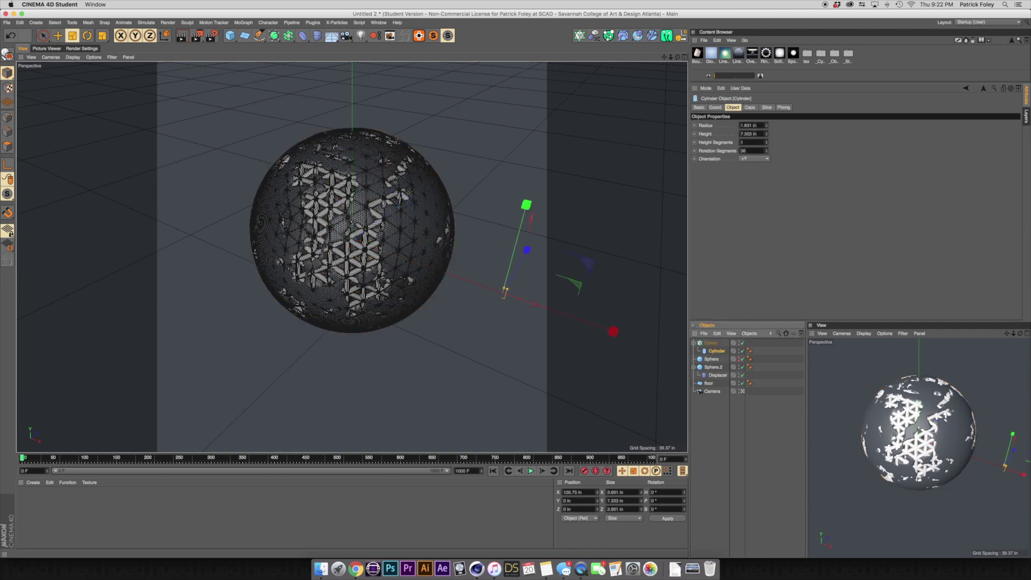
pyautogui.doubleClick(751, 125)
pyautogui.write('1')
pyautogui.press('Return')
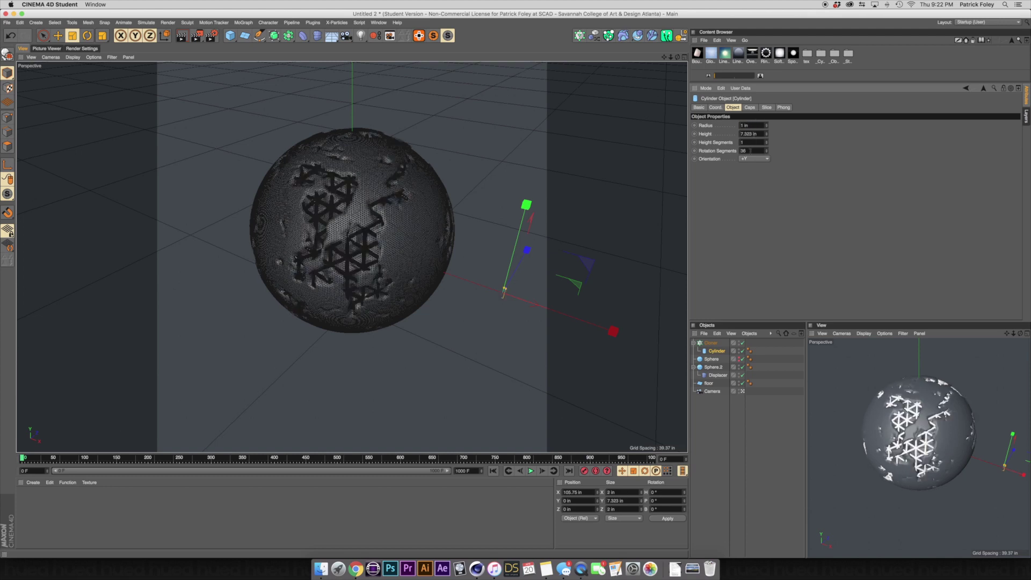
pyautogui.doubleClick(750, 151)
pyautogui.write('12')
pyautogui.press('Return')
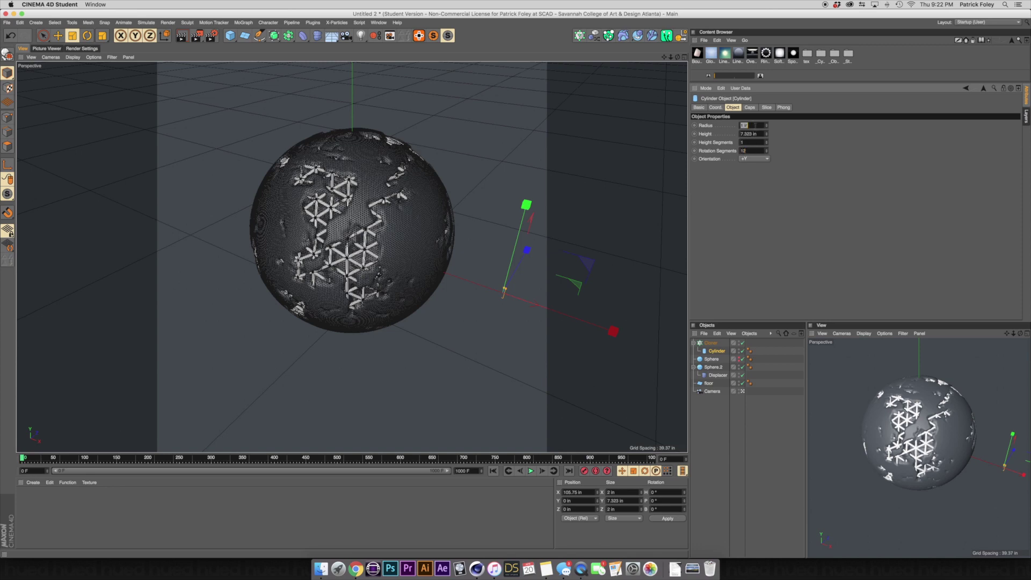
pyautogui.write('0.5')
pyautogui.press('Return')
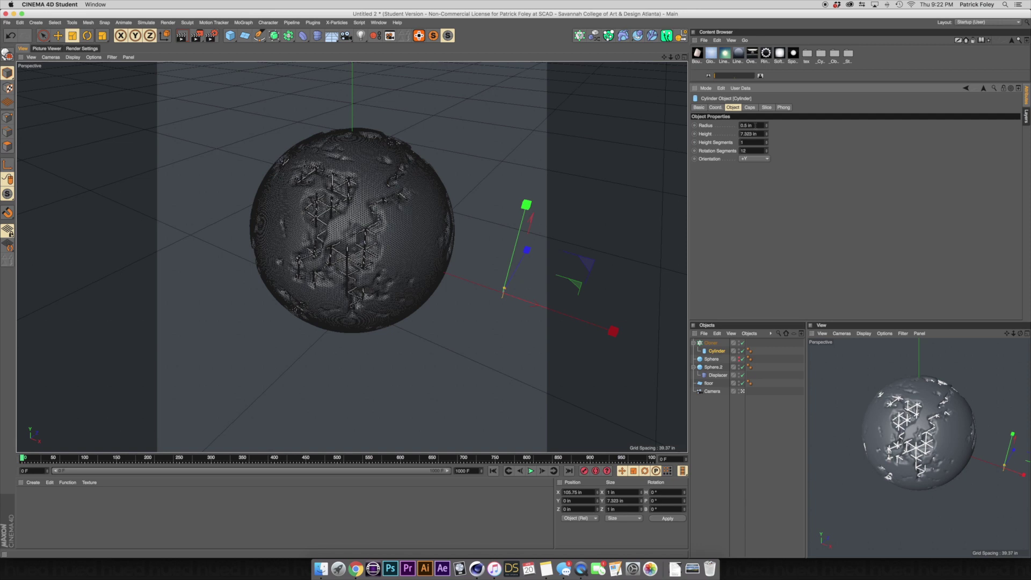
# Deselect all objects and switch the main viewport to smooth shading without wireframe lines.
pyautogui.click(710, 421)
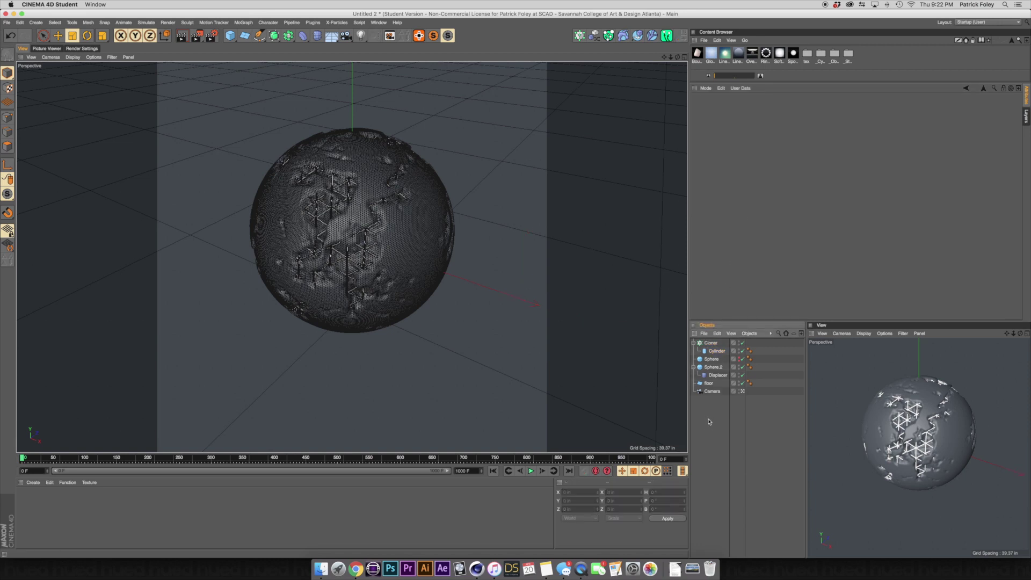
pyautogui.click(75, 57)
pyautogui.click(81, 69)
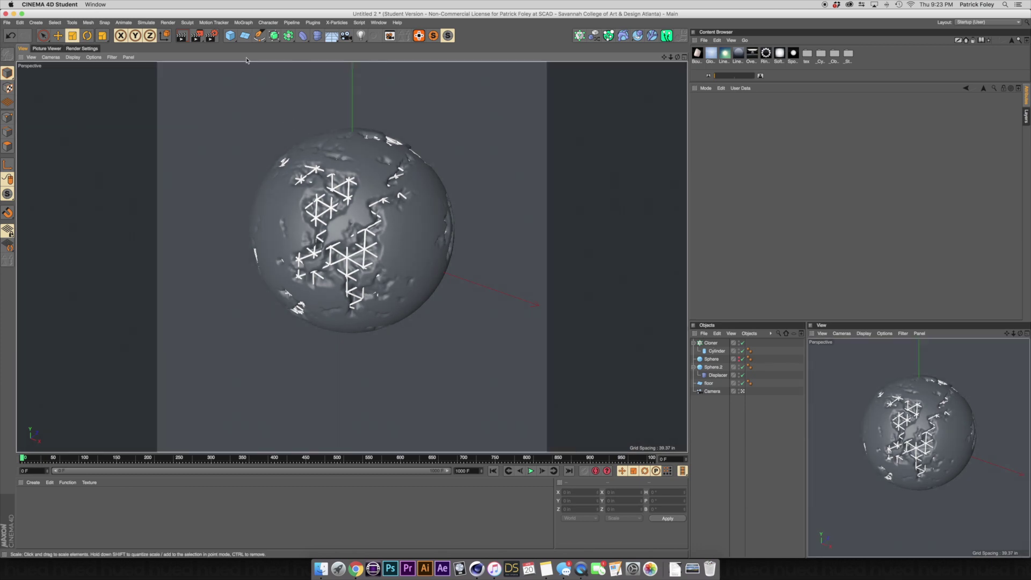
# Add another sphere primitive and move it about 134 in along X, outside the displaced sphere.
pyautogui.moveTo(230, 35); pyautogui.dragTo(393, 66)
pyautogui.click(394, 66)
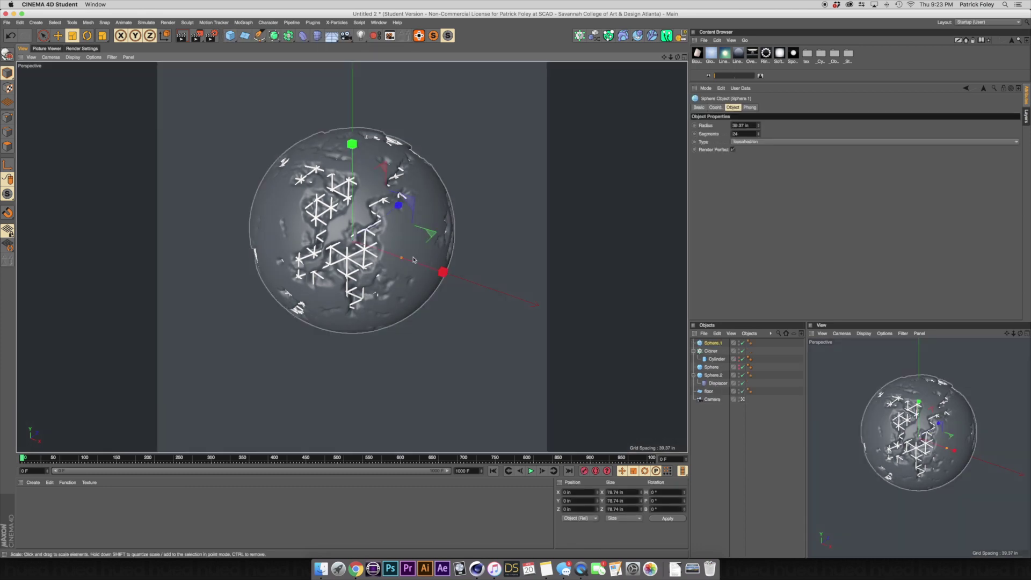
pyautogui.press('e')
pyautogui.moveTo(426, 270); pyautogui.dragTo(647, 343)
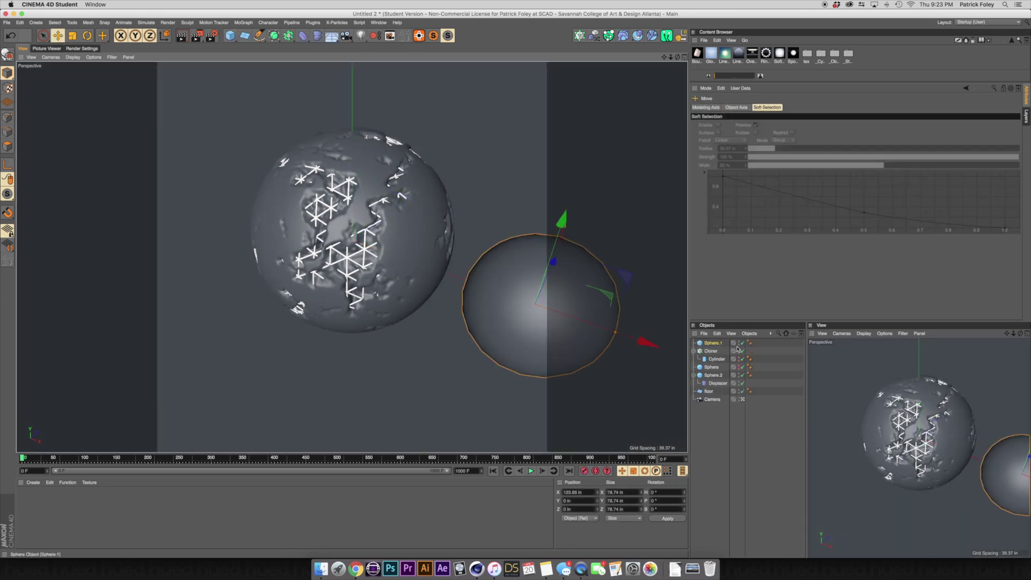
# Rename the new sphere as bubbles.
pyautogui.doubleClick(714, 343)
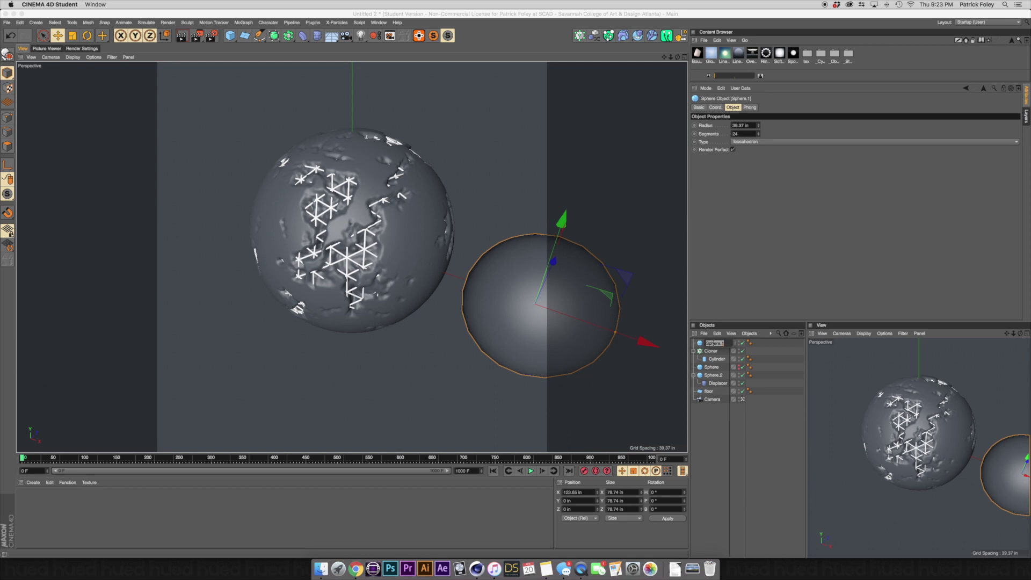
pyautogui.write('bub')
pyautogui.press('Return')
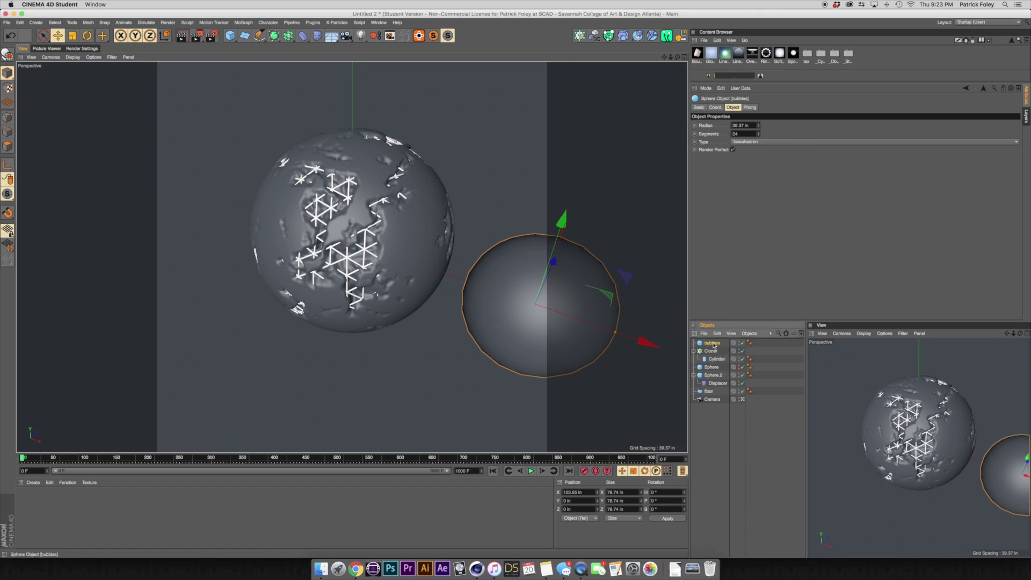
# Add a second MoGraph Cloner and rename it as bubbles.
pyautogui.click(248, 25)
pyautogui.click(252, 75)
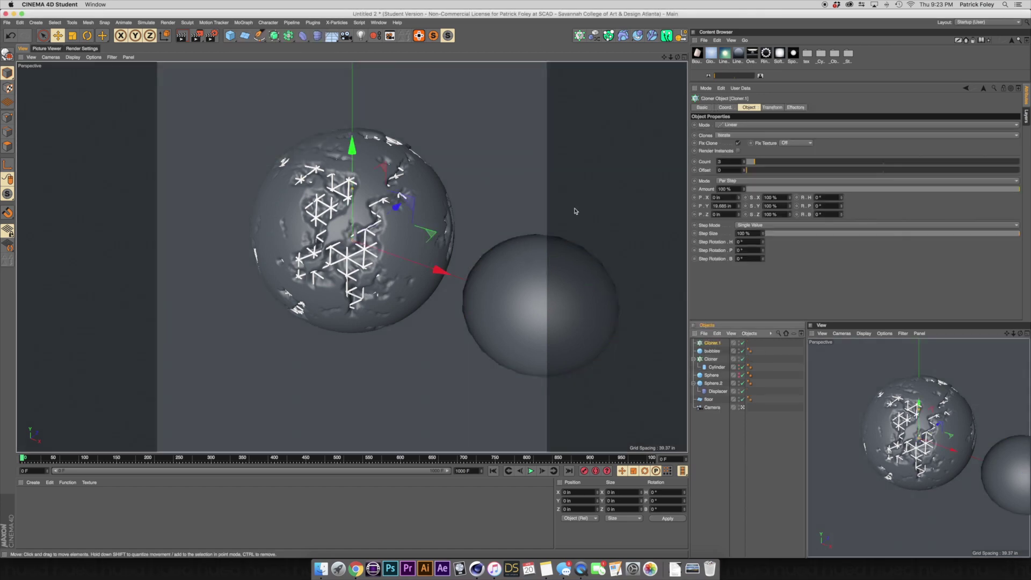
pyautogui.doubleClick(713, 343)
pyautogui.write('bubbles')
pyautogui.press('Return')
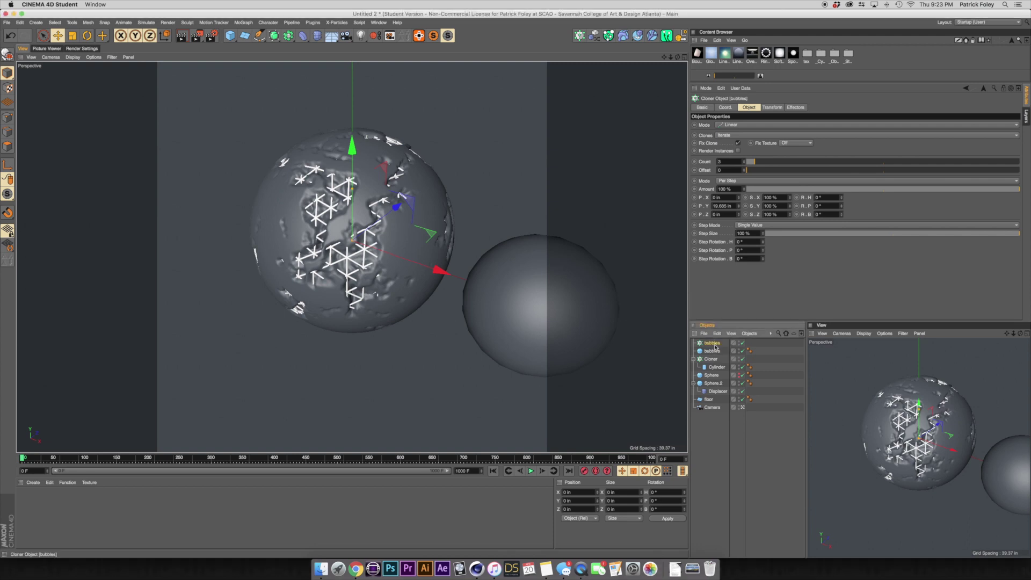
# Nest the bubbles sphere under the bubbles Cloner, enable its Render Instances option and set its mode to Object.
pyautogui.moveTo(716, 344); pyautogui.dragTo(715, 345)
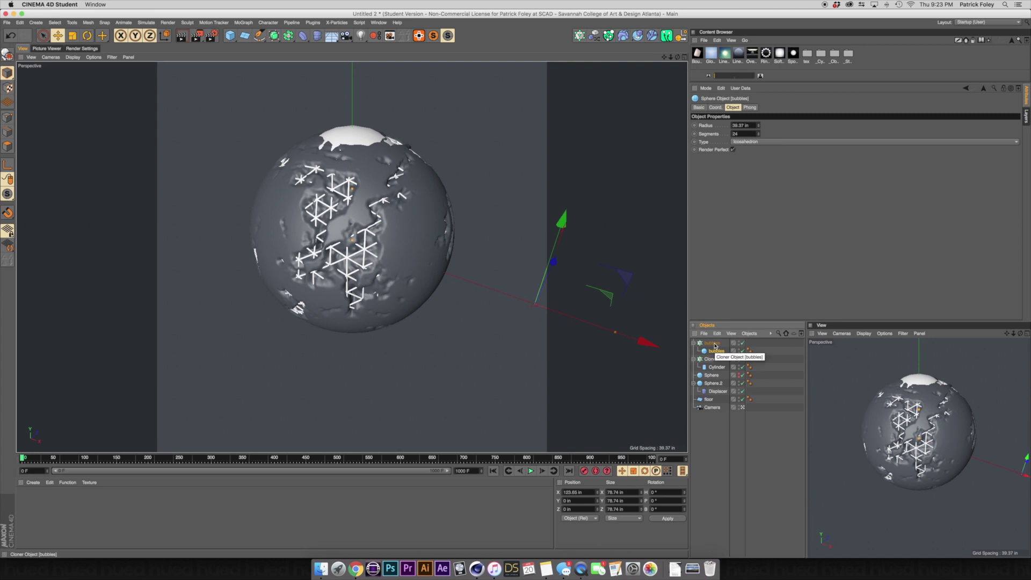
pyautogui.click(714, 343)
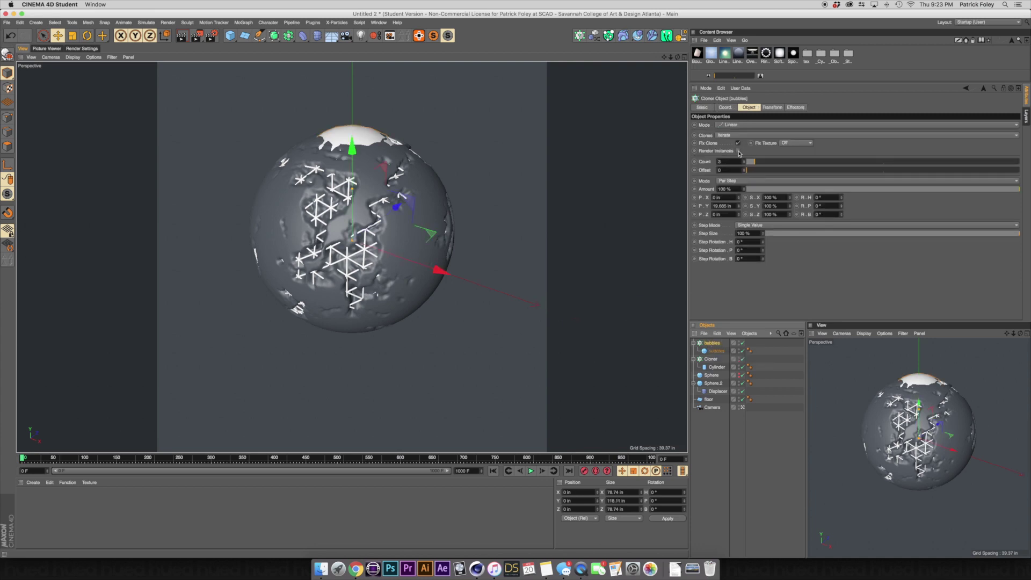
pyautogui.click(738, 152)
pyautogui.click(734, 126)
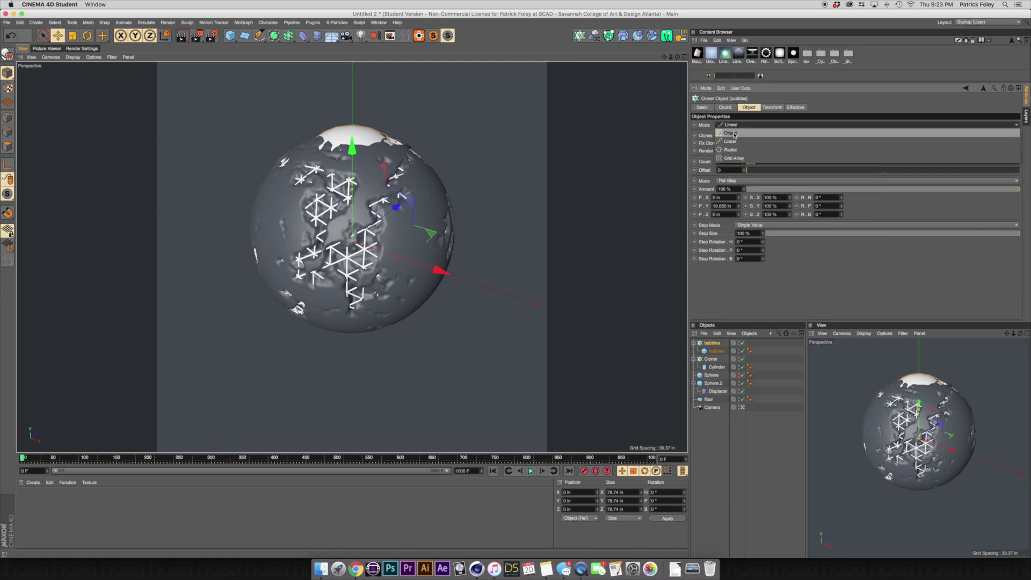
pyautogui.click(734, 133)
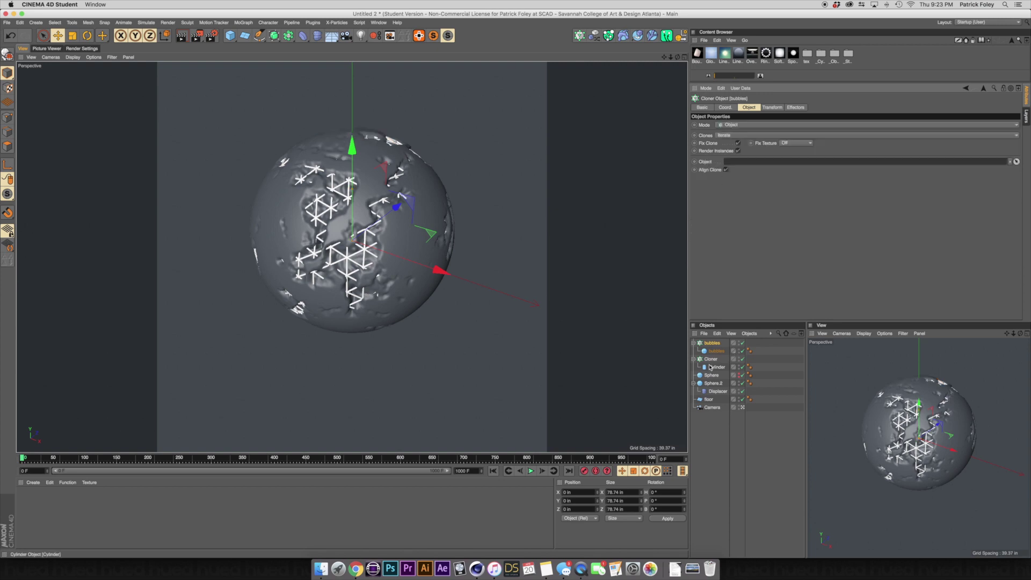
# Assign Sphere.2 as the bubbles Cloner's target object and set its distribution to Surface.
pyautogui.moveTo(708, 385); pyautogui.dragTo(735, 167)
pyautogui.click(735, 187)
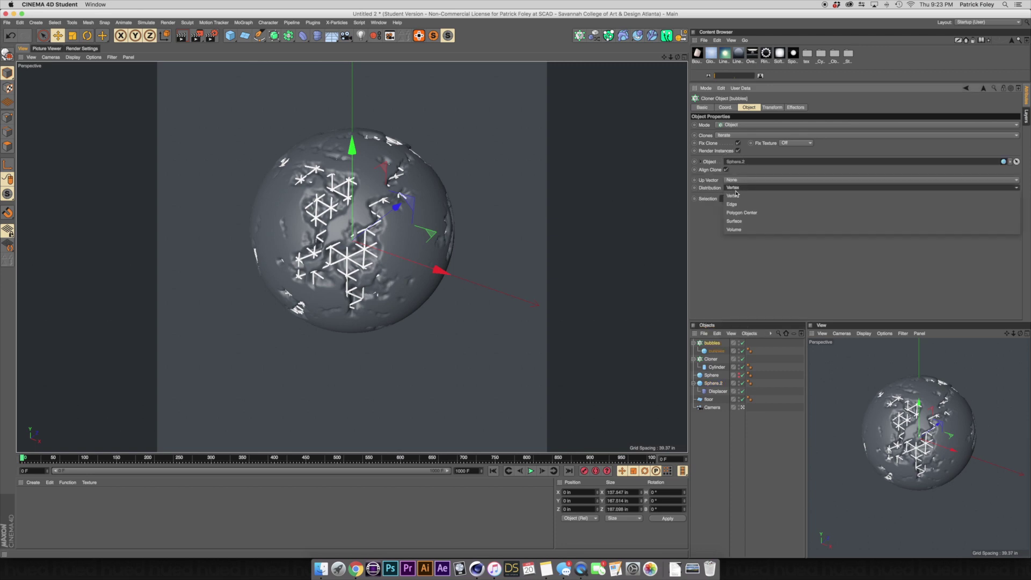
pyautogui.click(738, 221)
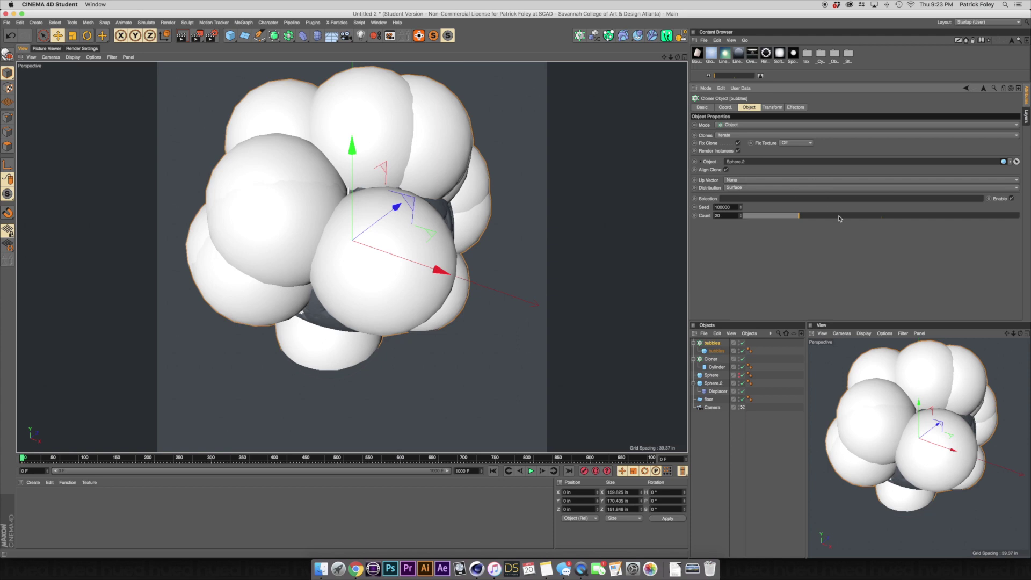
pyautogui.click(739, 189)
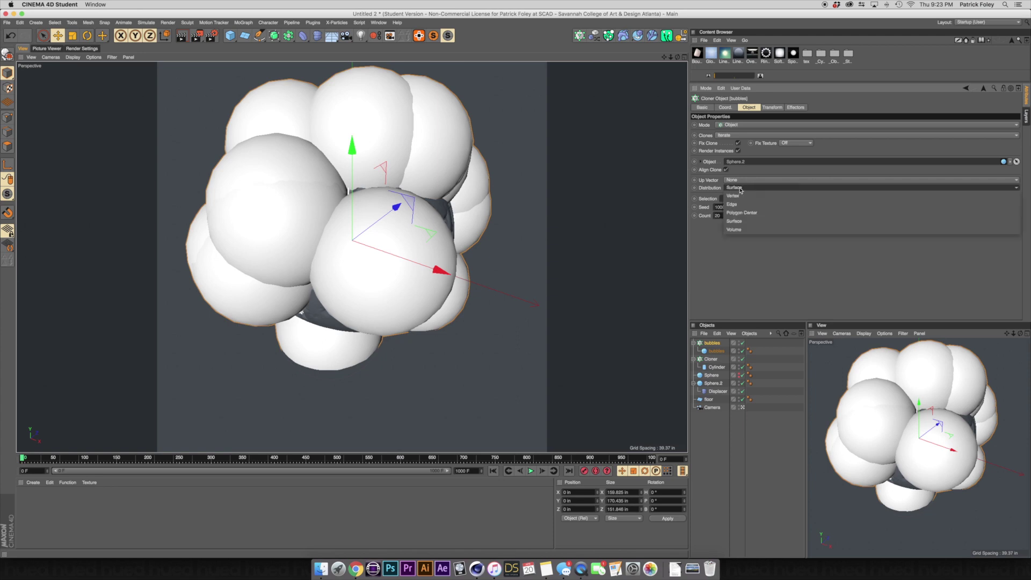
pyautogui.click(736, 265)
# Set the source bubbles sphere's segments to 12.
pyautogui.click(711, 383)
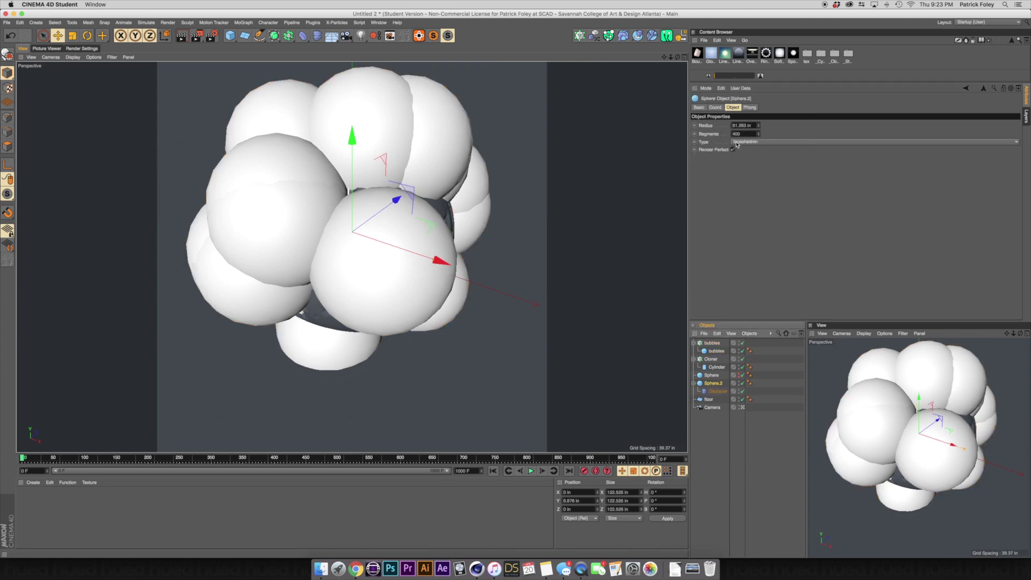
pyautogui.click(715, 351)
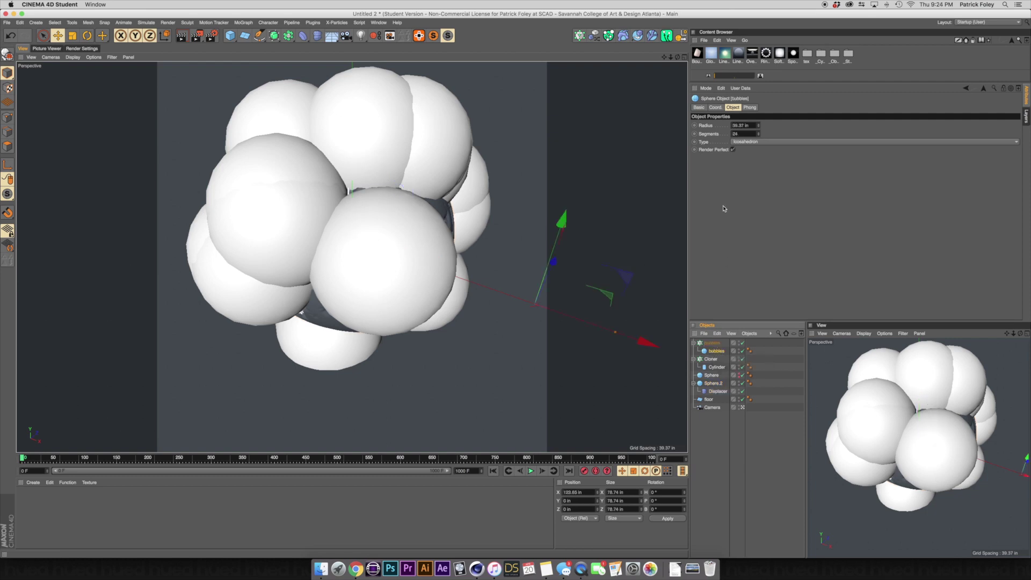
pyautogui.doubleClick(735, 133)
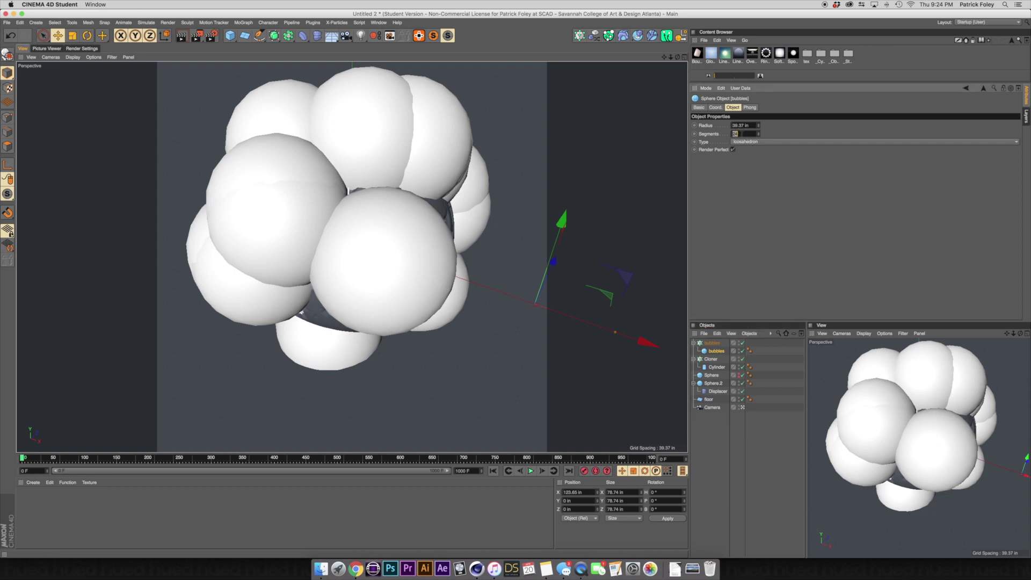
pyautogui.write('12')
pyautogui.press('Return')
# Switch the main viewport to Gouraud Shading (Lines) and scale the source bubbles sphere down to a radius of about 2.5 in.
pyautogui.click(76, 57)
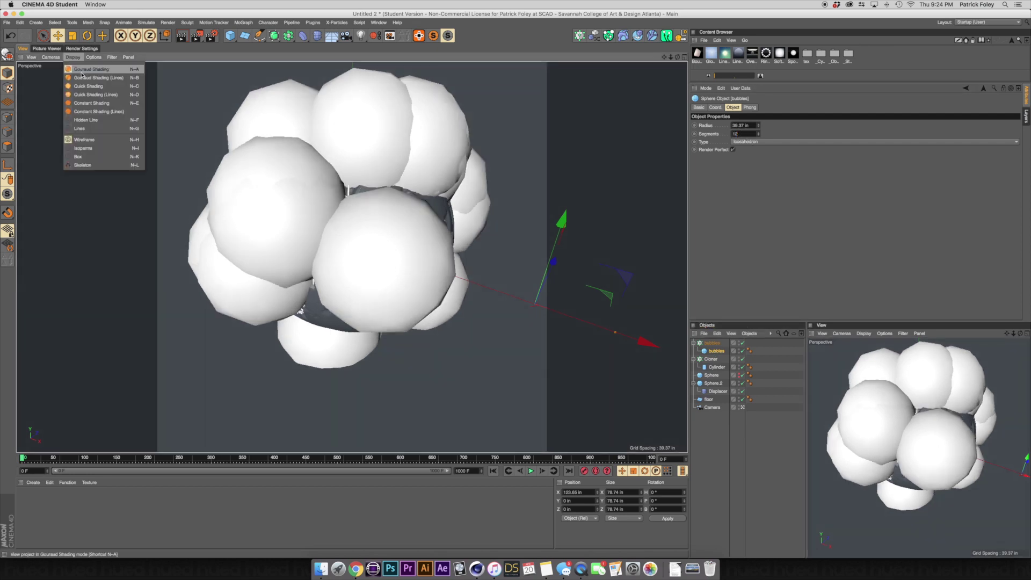
pyautogui.click(91, 78)
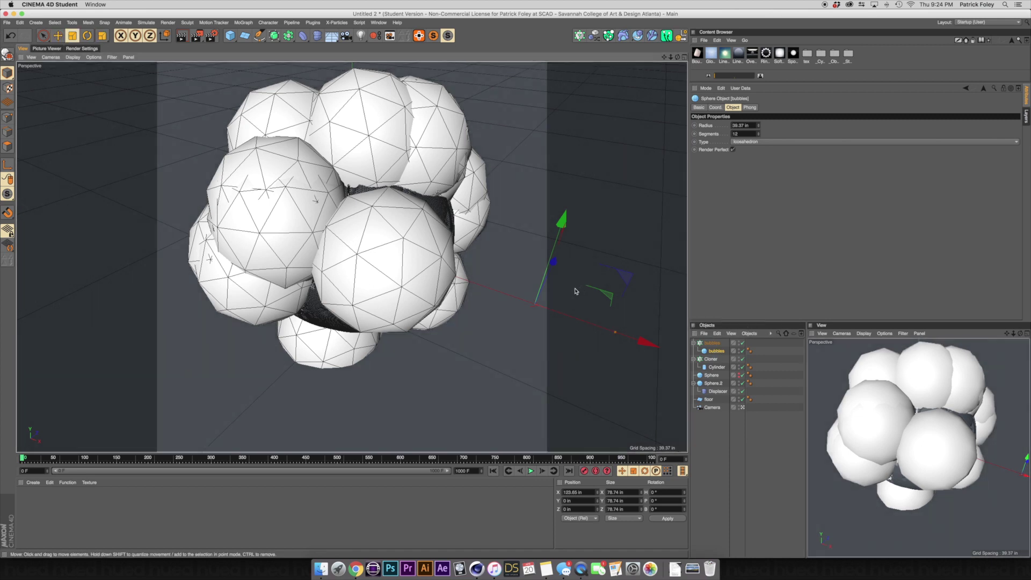
pyautogui.press('t')
pyautogui.moveTo(525, 293); pyautogui.dragTo(214, 330)
# Set the source bubbles sphere's segments to 18.
pyautogui.click(716, 351)
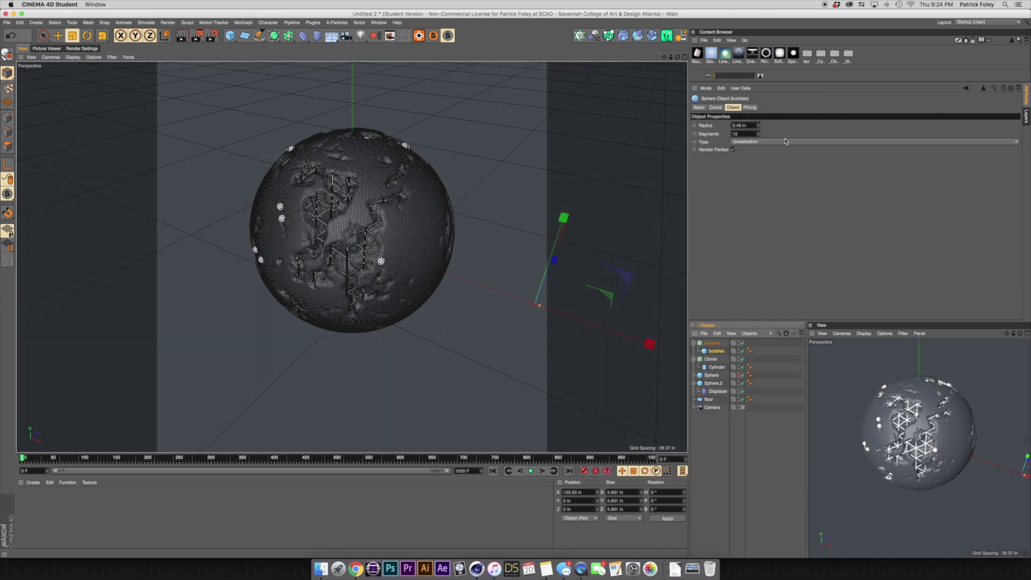
pyautogui.doubleClick(735, 134)
pyautogui.press('Return')
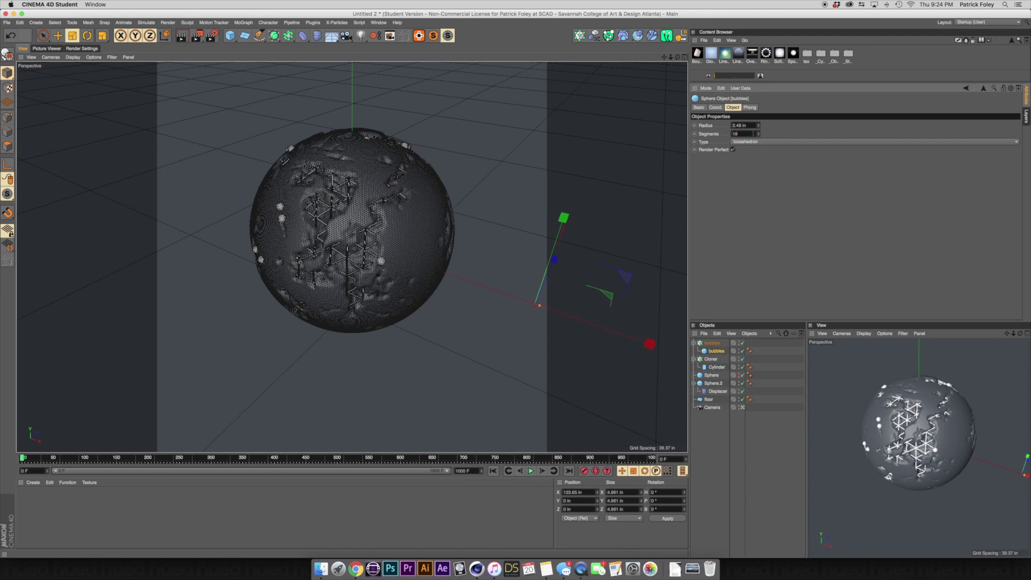
# Raise the bubbles Cloner's count to 100 and step its seed down to 99987.
pyautogui.click(712, 343)
pyautogui.moveTo(798, 219); pyautogui.dragTo(1026, 234)
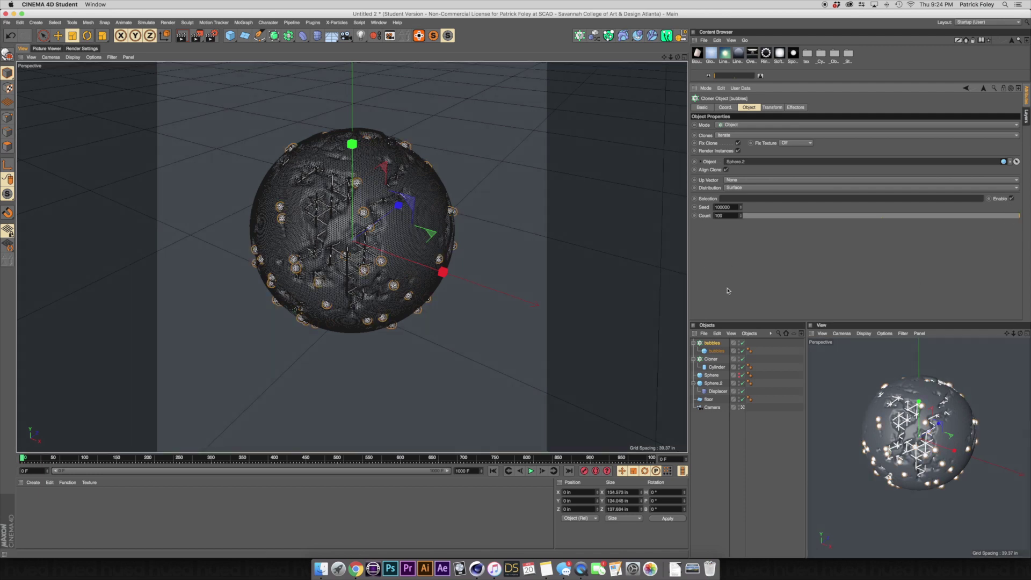
pyautogui.click(741, 210)
pyautogui.click(741, 209)
pyautogui.click(742, 209)
pyautogui.click(741, 209)
pyautogui.click(741, 209)
pyautogui.click(741, 210)
pyautogui.click(741, 209)
pyautogui.click(742, 209)
pyautogui.click(741, 209)
pyautogui.click(742, 209)
pyautogui.click(742, 209)
pyautogui.click(741, 210)
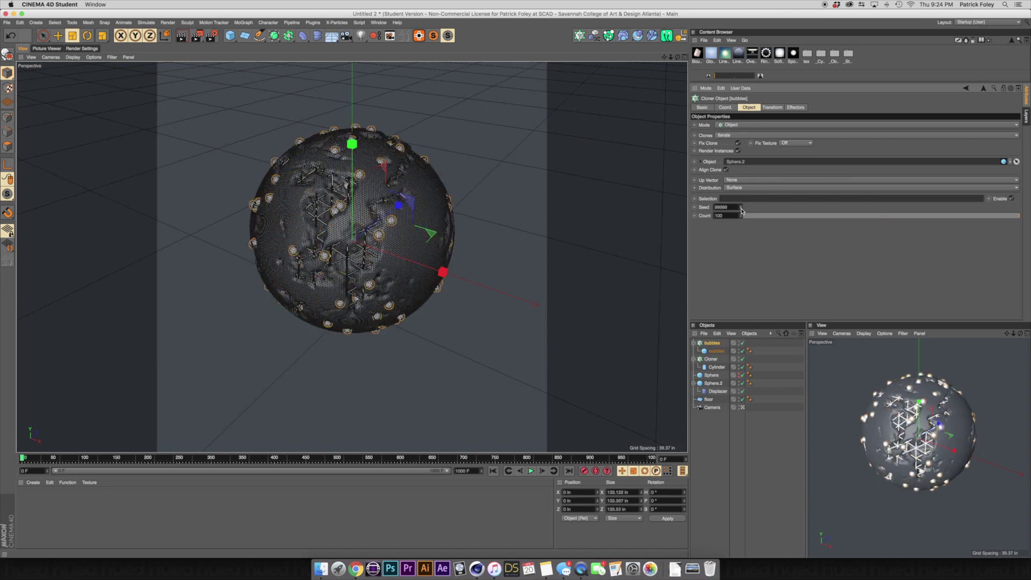
pyautogui.click(742, 210)
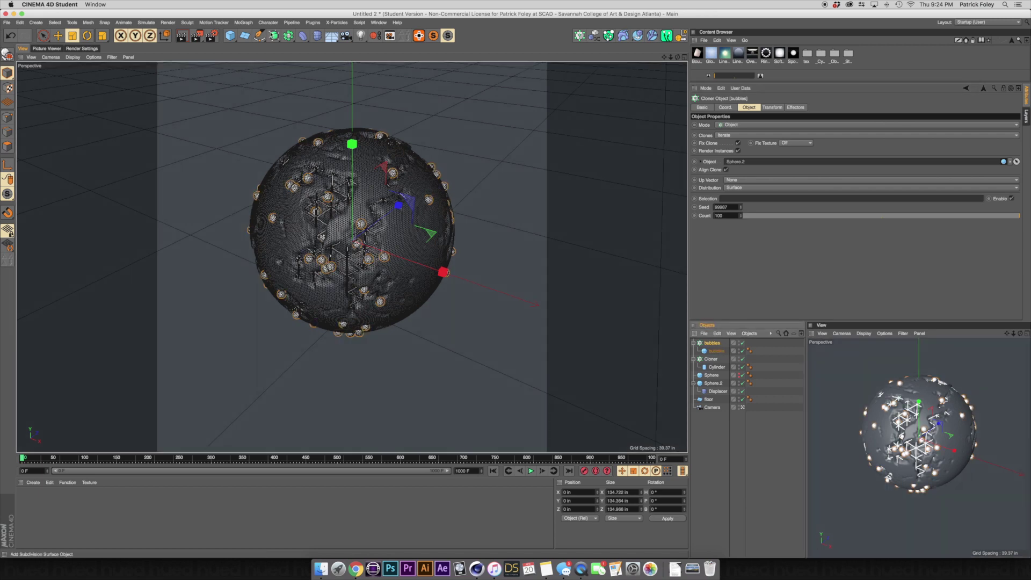
# Add a MoGraph Random effector to the bubbles Cloner and turn off its Position randomization.
pyautogui.click(241, 23)
pyautogui.moveTo(263, 34)
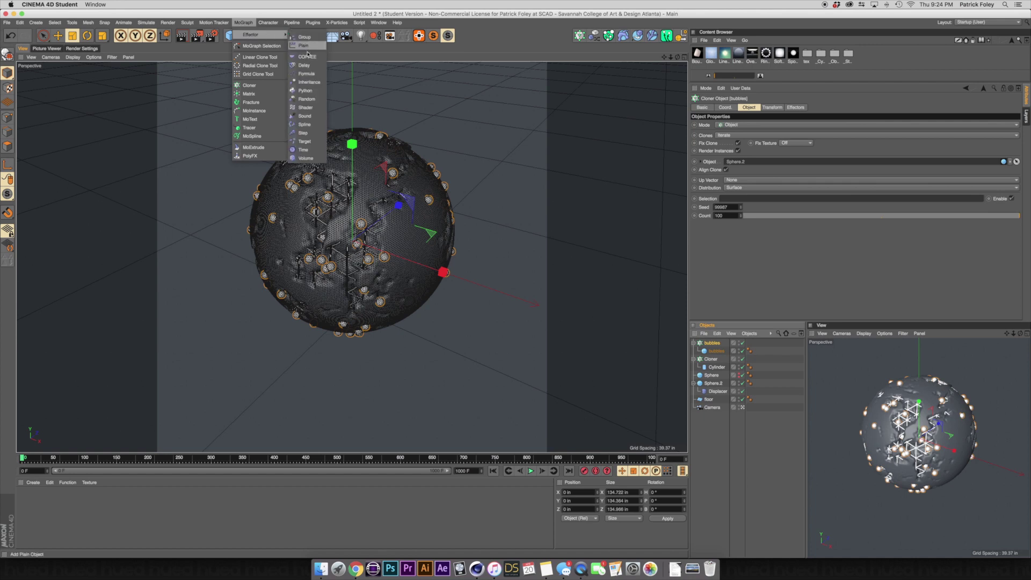
pyautogui.click(307, 100)
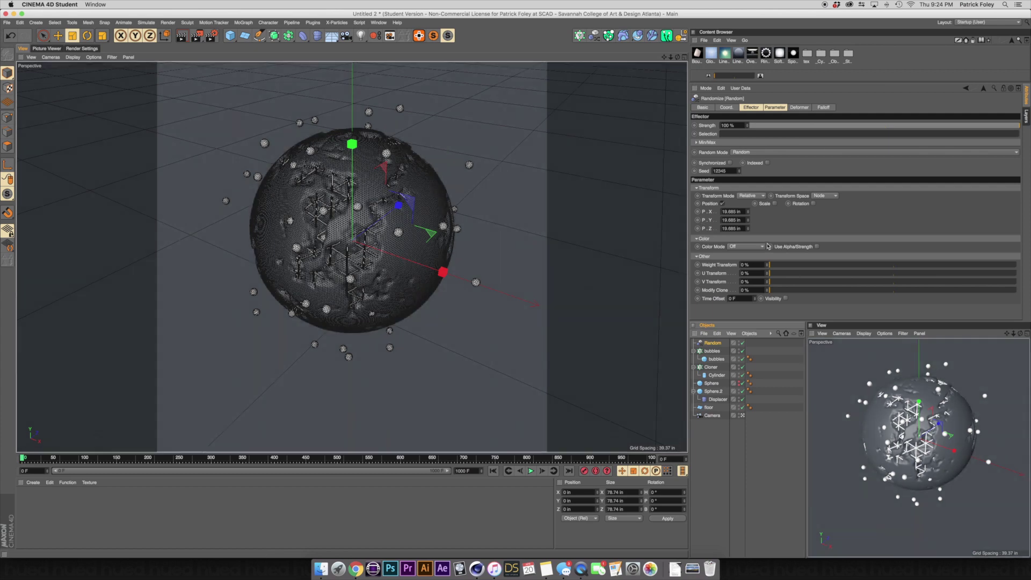
pyautogui.click(722, 203)
pyautogui.click(722, 204)
pyautogui.click(723, 203)
pyautogui.click(722, 203)
# Enable Uniform Scale randomization on the Random effector with a scale of 0.8.
pyautogui.click(755, 203)
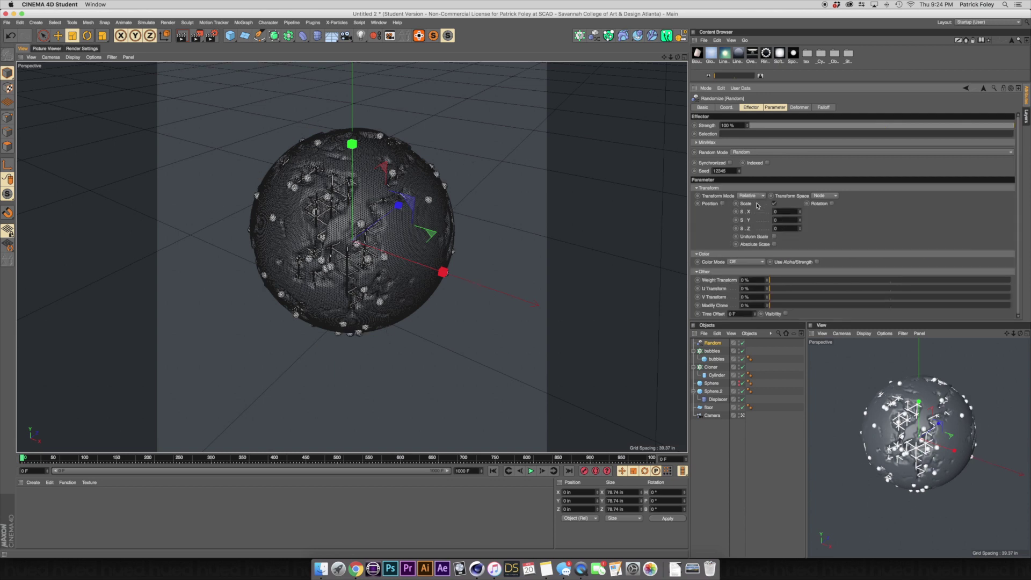
pyautogui.click(774, 237)
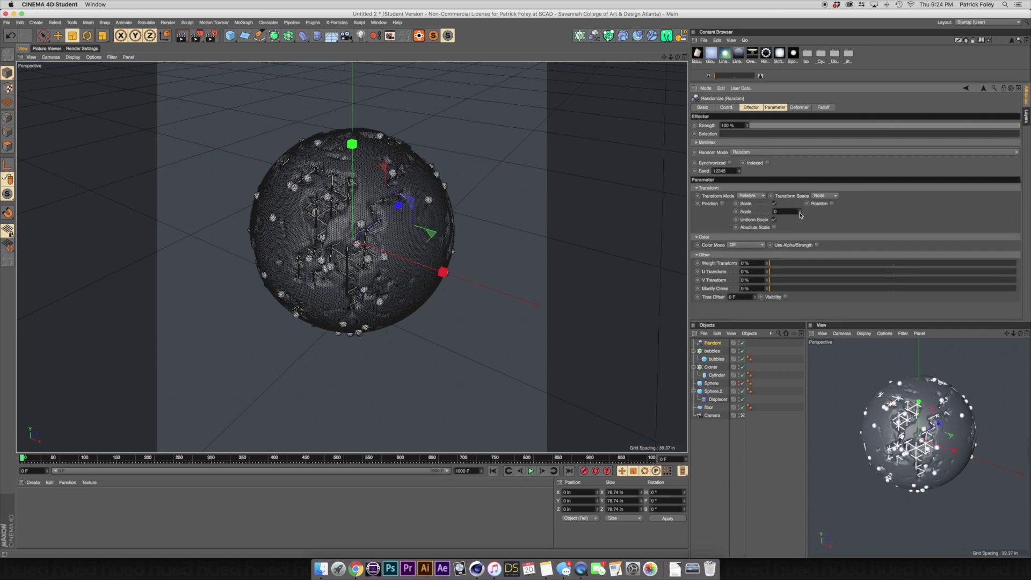
pyautogui.click(801, 214)
pyautogui.moveTo(801, 215); pyautogui.dragTo(843, 213)
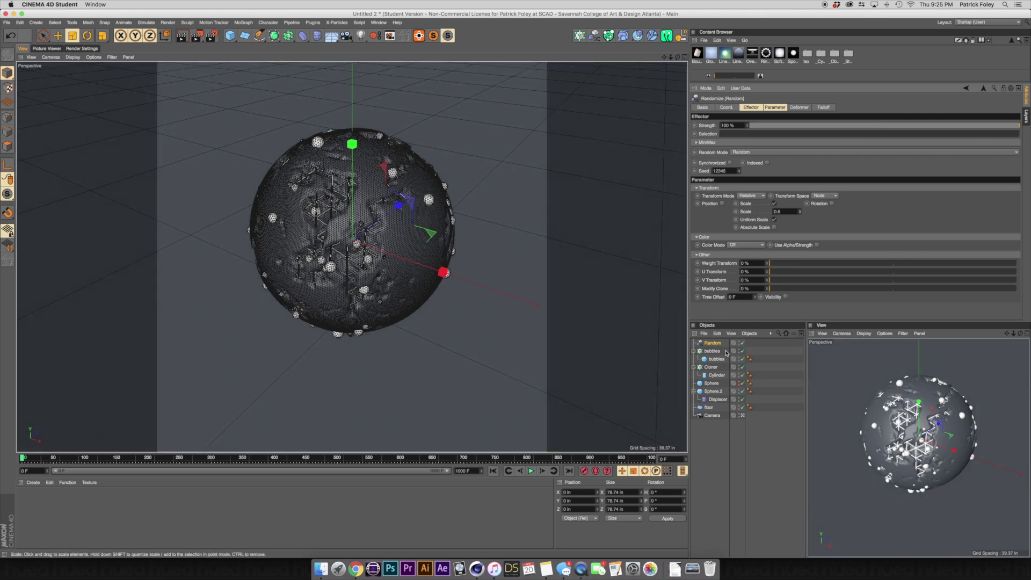
# Scale the source bubbles sphere up to about 7.3 in across.
pyautogui.click(694, 359)
pyautogui.press('t')
pyautogui.moveTo(475, 336); pyautogui.dragTo(540, 314)
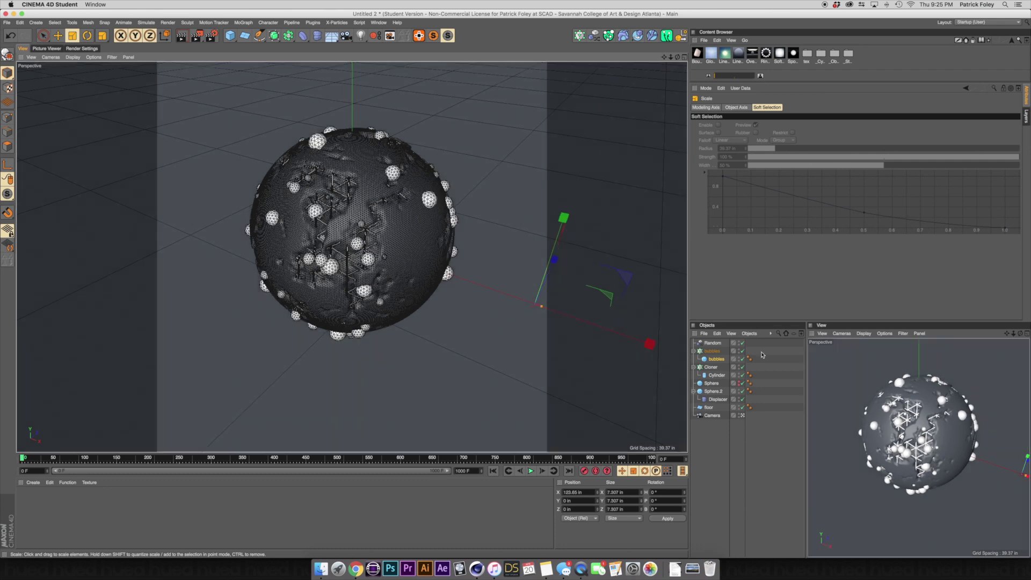
# Step the bubbles Cloner's seed down to 99974 to redistribute the bubbles, and deselect everything.
pyautogui.click(712, 351)
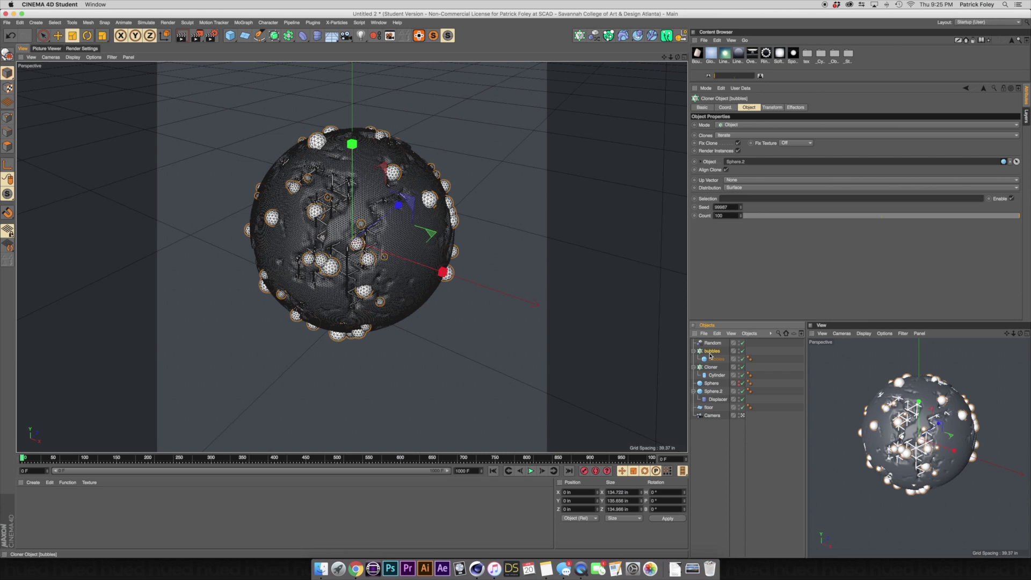
pyautogui.click(742, 209)
pyautogui.click(741, 210)
pyautogui.click(742, 210)
pyautogui.click(742, 209)
pyautogui.click(742, 209)
pyautogui.click(741, 209)
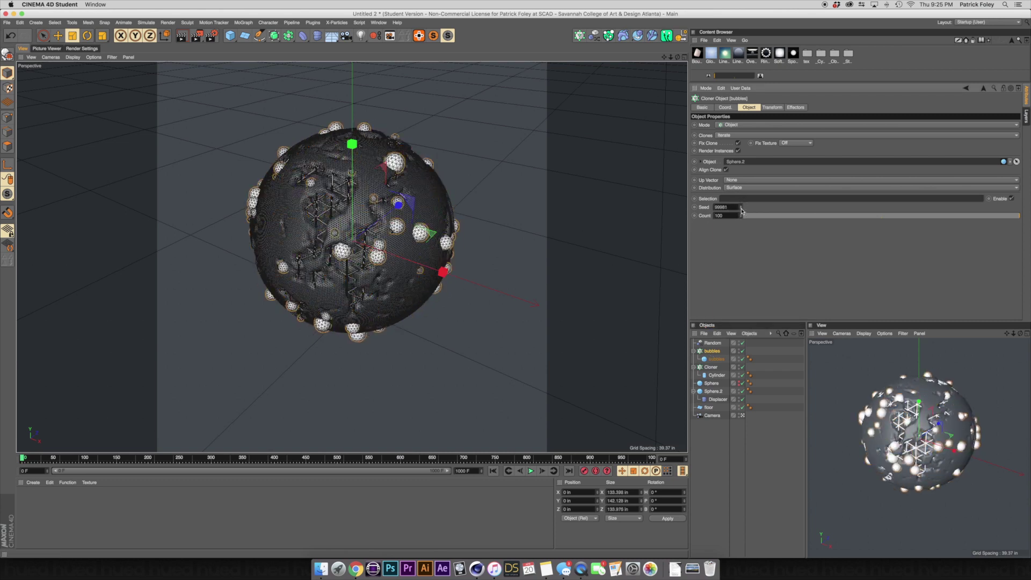
pyautogui.click(741, 209)
pyautogui.click(742, 210)
pyautogui.click(741, 209)
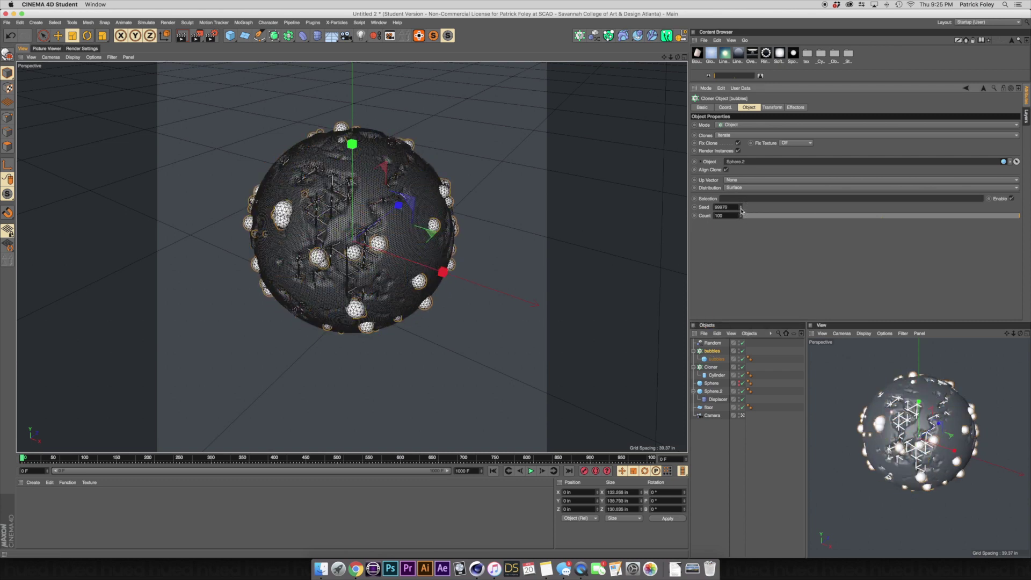
pyautogui.click(742, 209)
pyautogui.click(741, 210)
pyautogui.click(741, 209)
pyautogui.click(742, 210)
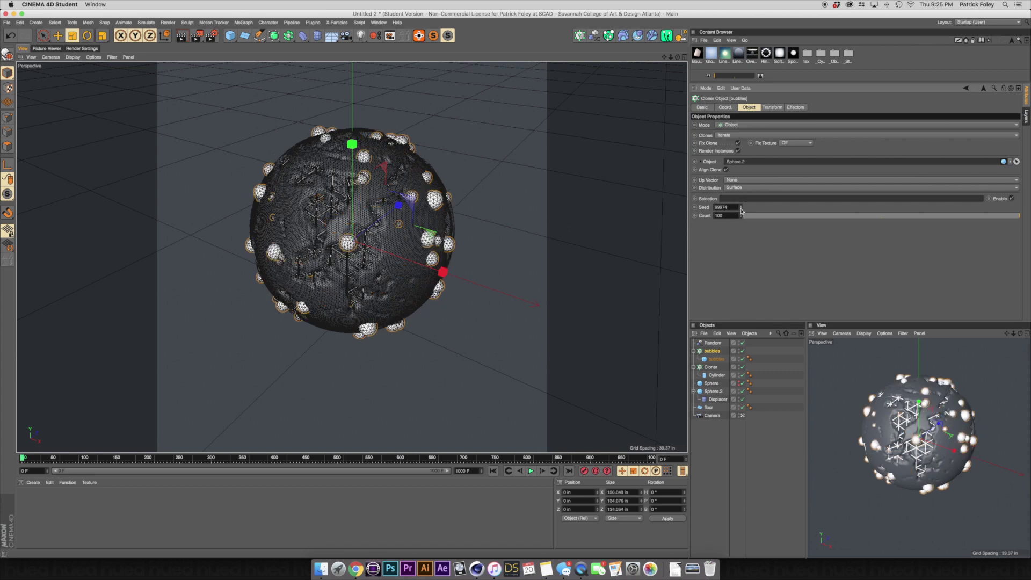
pyautogui.click(722, 454)
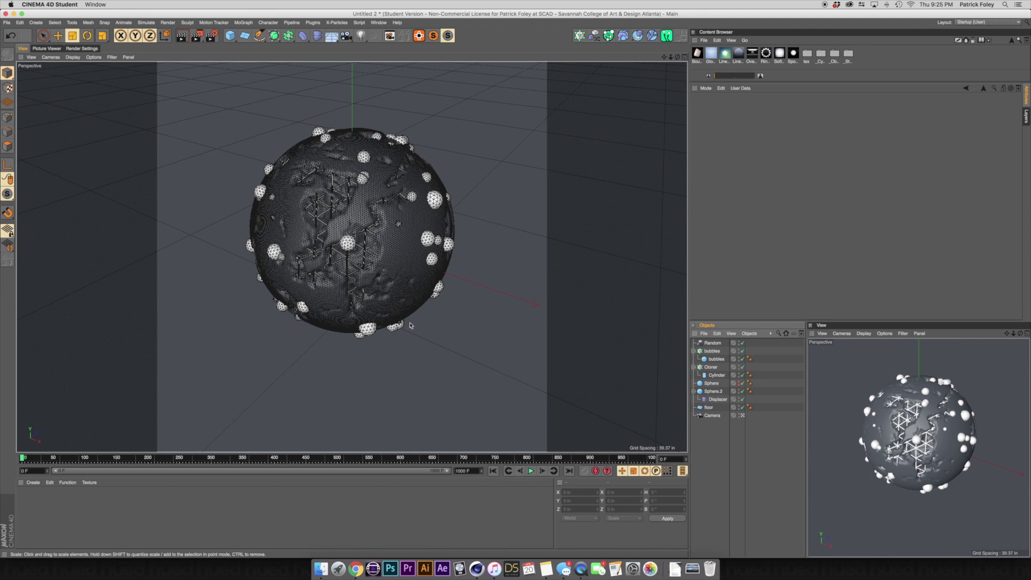
# Move the floor plane back behind the sphere, to about -610 in on X and 804 in on Z, and deselect it.
pyautogui.click(543, 237)
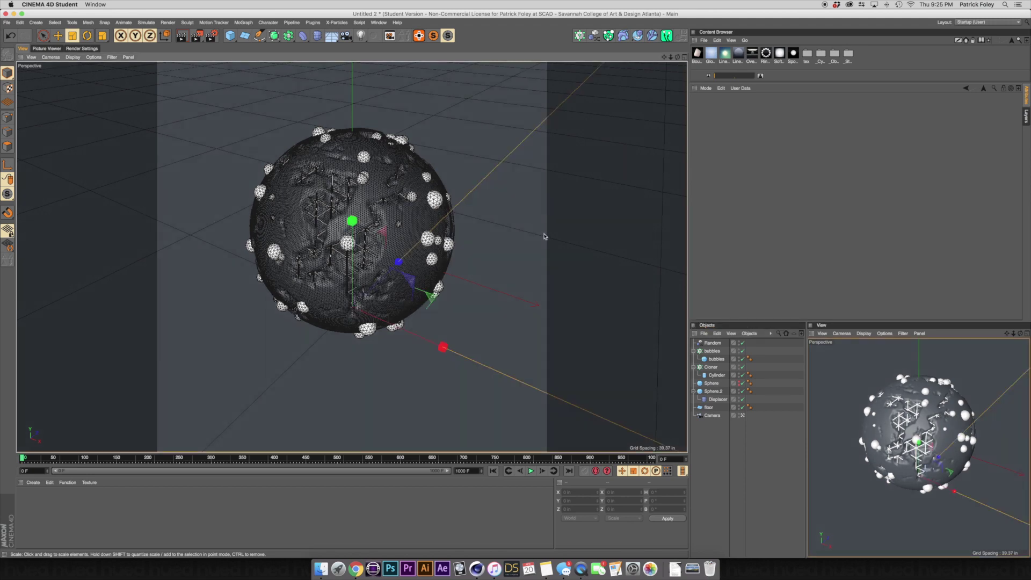
pyautogui.moveTo(579, 229); pyautogui.dragTo(426, 85)
pyautogui.press('e')
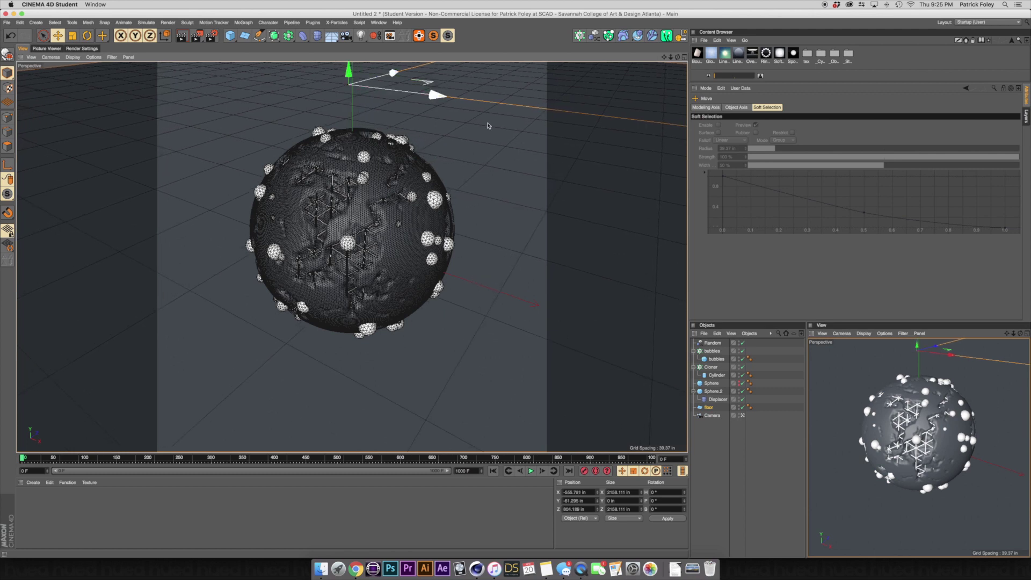
pyautogui.click(720, 446)
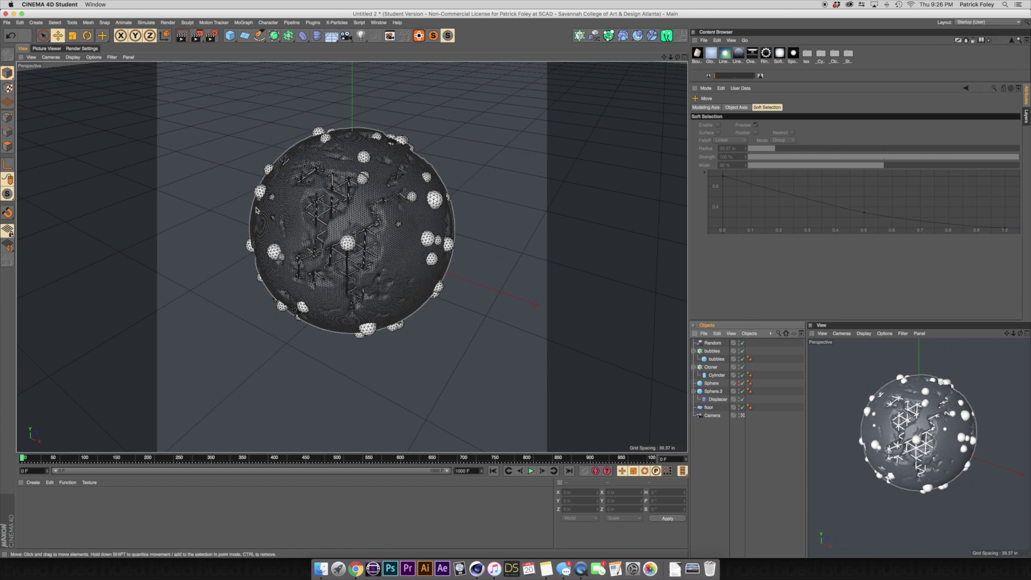
# Add a new sphere primitive, rename it as hdri map and place it last in the object hierarchy.
pyautogui.click(230, 36)
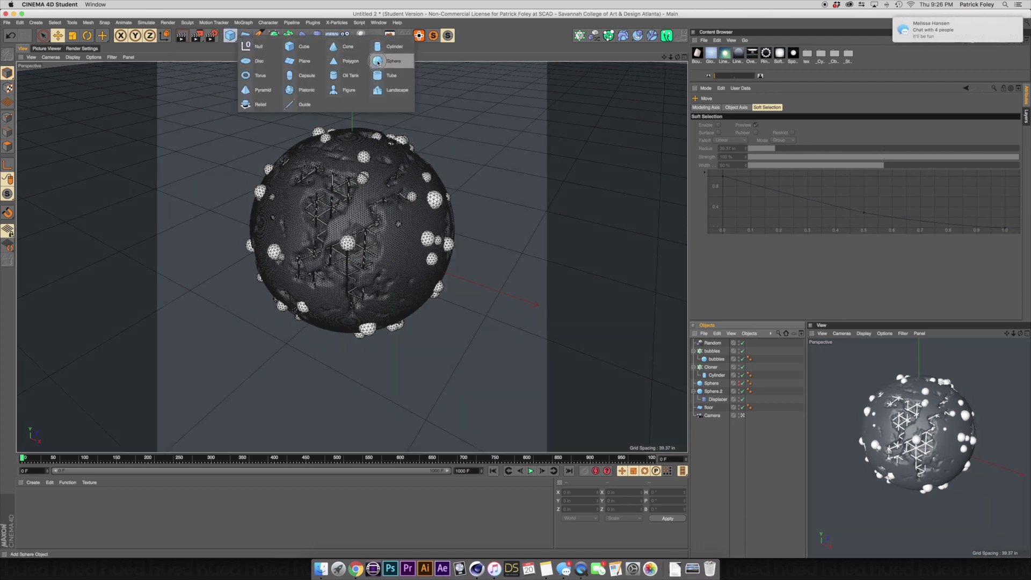
pyautogui.click(380, 61)
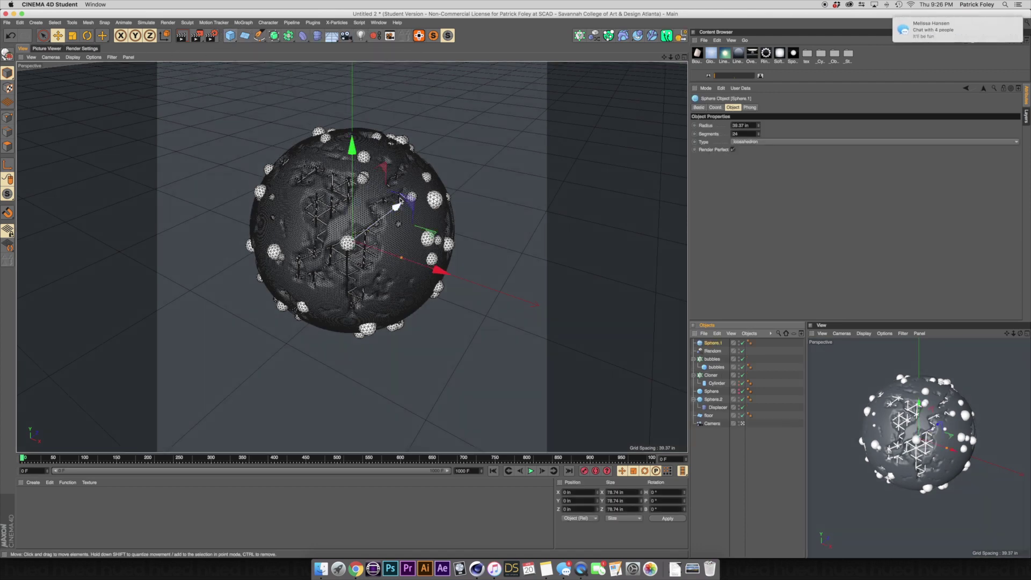
pyautogui.doubleClick(713, 343)
pyautogui.write('h')
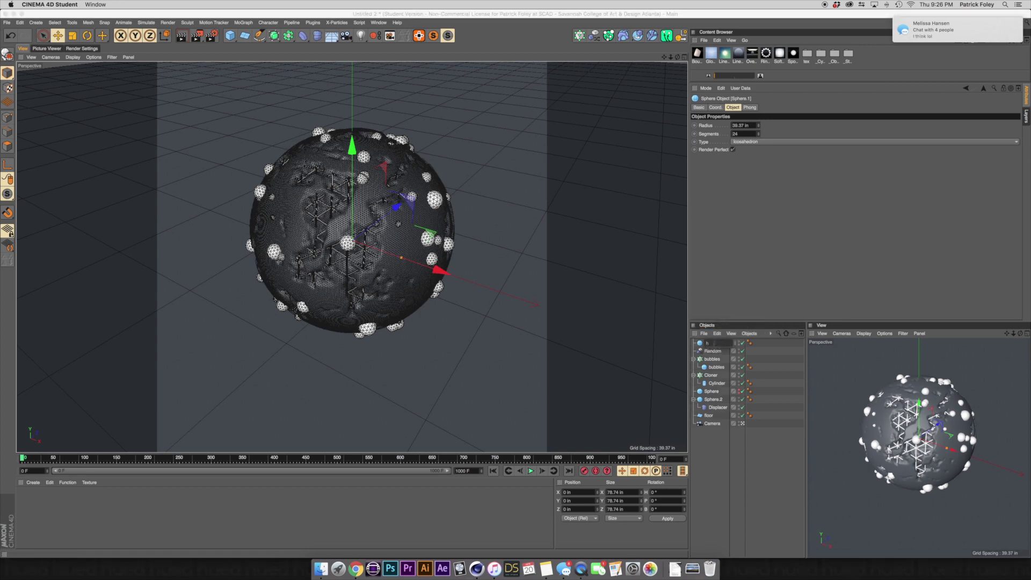
pyautogui.write('dri map')
pyautogui.press('Return')
pyautogui.moveTo(713, 343); pyautogui.dragTo(708, 468)
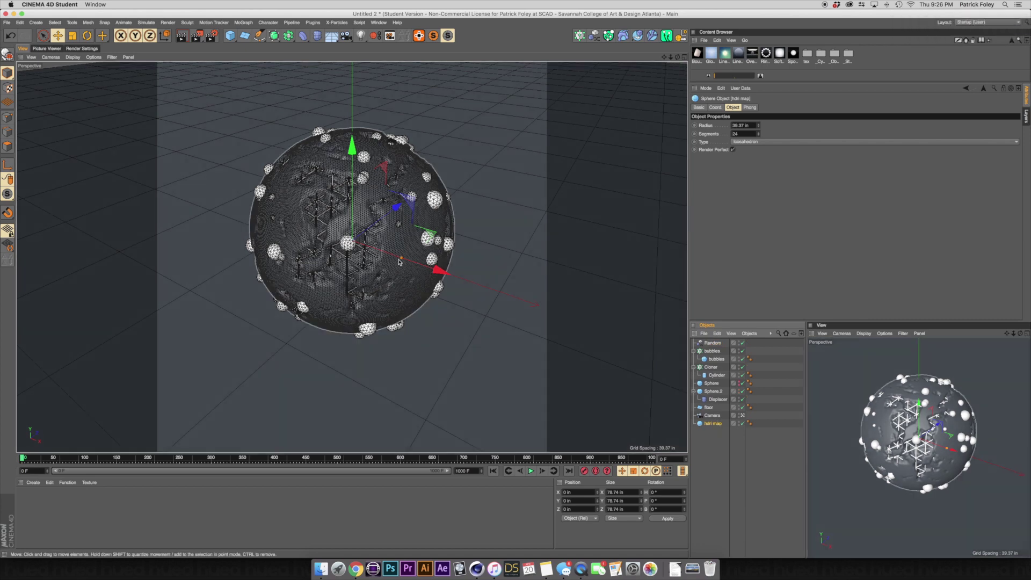
# Enlarge the hdri map sphere to a radius of about 115 in, surrounding the model, and hide it.
pyautogui.moveTo(402, 258); pyautogui.dragTo(708, 364)
pyautogui.moveTo(759, 125); pyautogui.dragTo(758, 160)
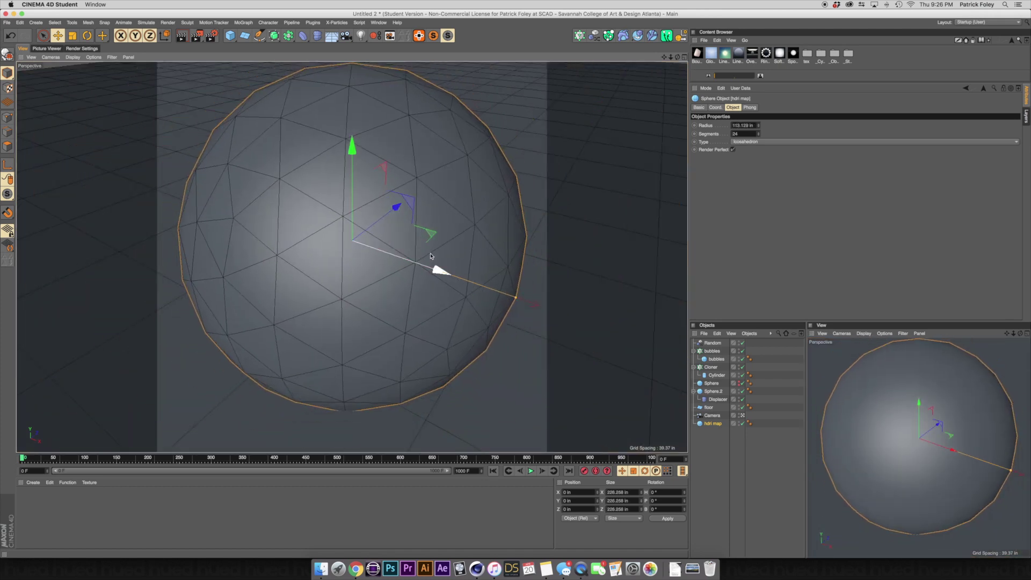
pyautogui.click(740, 424)
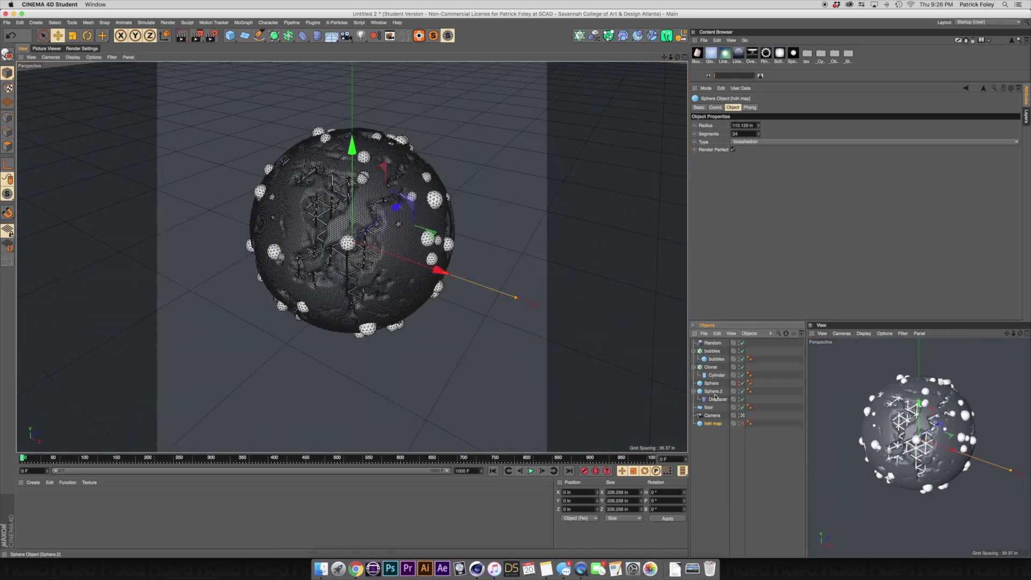
# Open the camera's object properties.
pyautogui.click(712, 415)
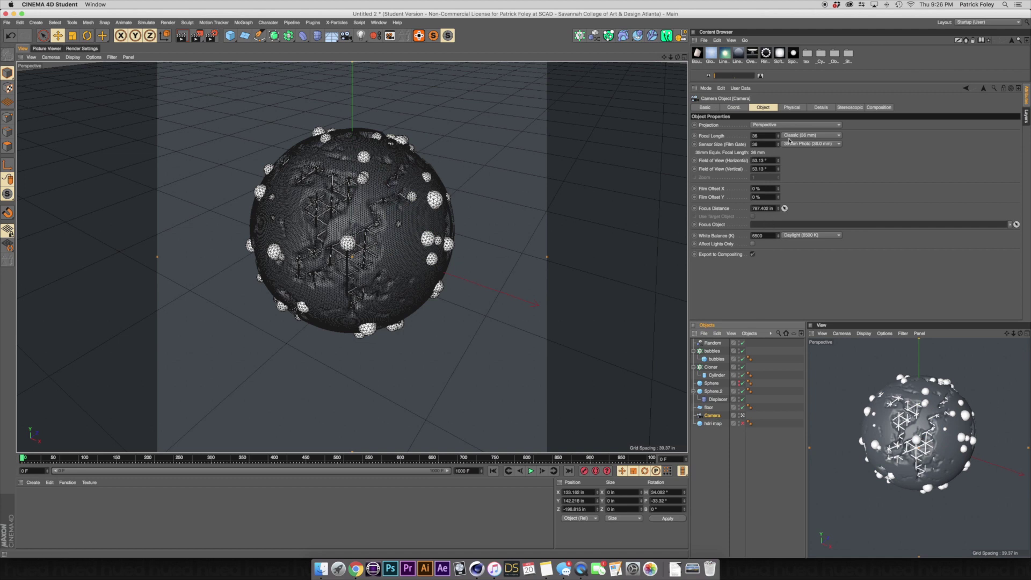
pyautogui.click(761, 107)
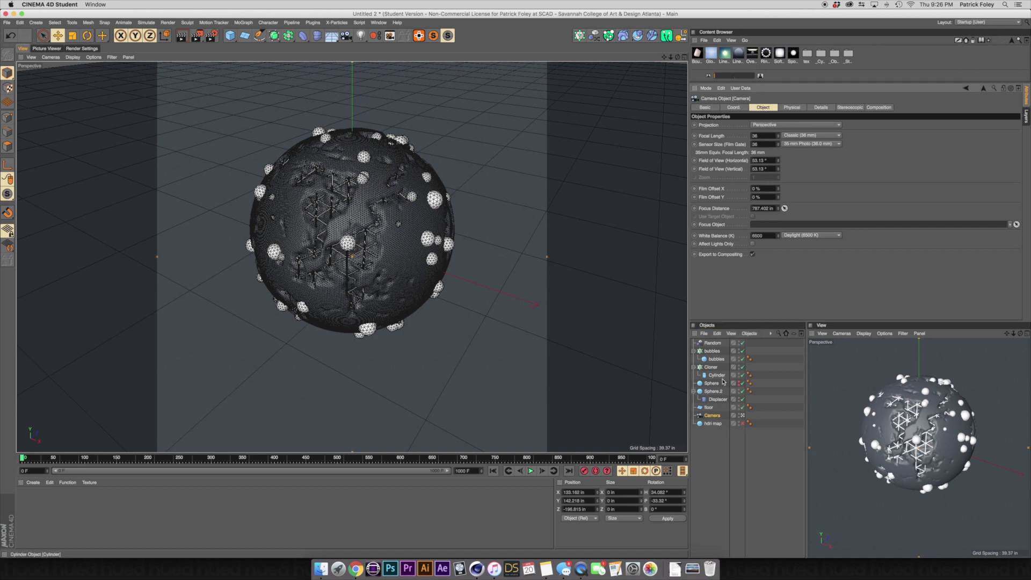
# Set the camera's focal length to Portrait (80 mm) and pull the camera back until the whole sphere is framed.
pyautogui.click(799, 136)
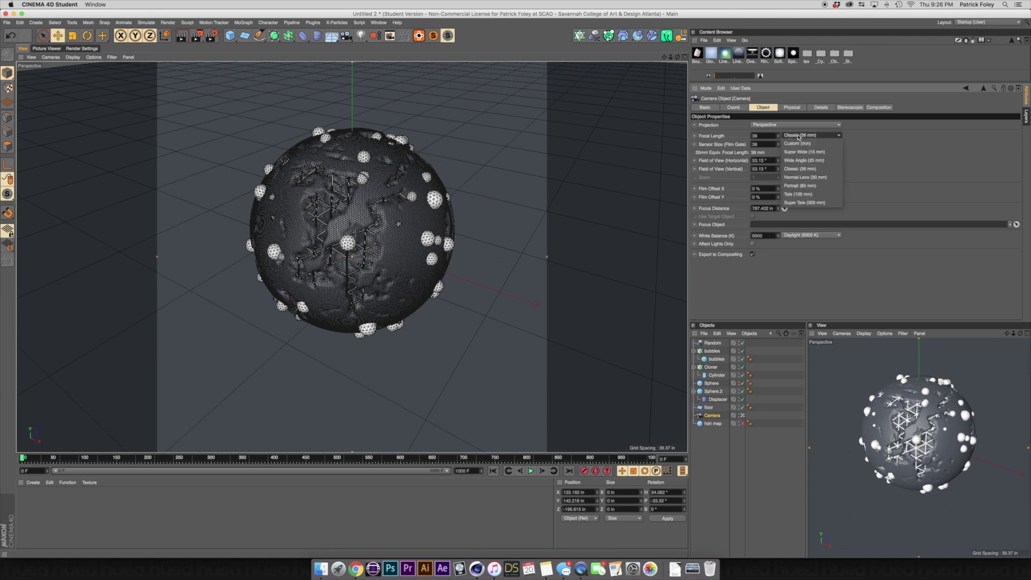
pyautogui.click(796, 188)
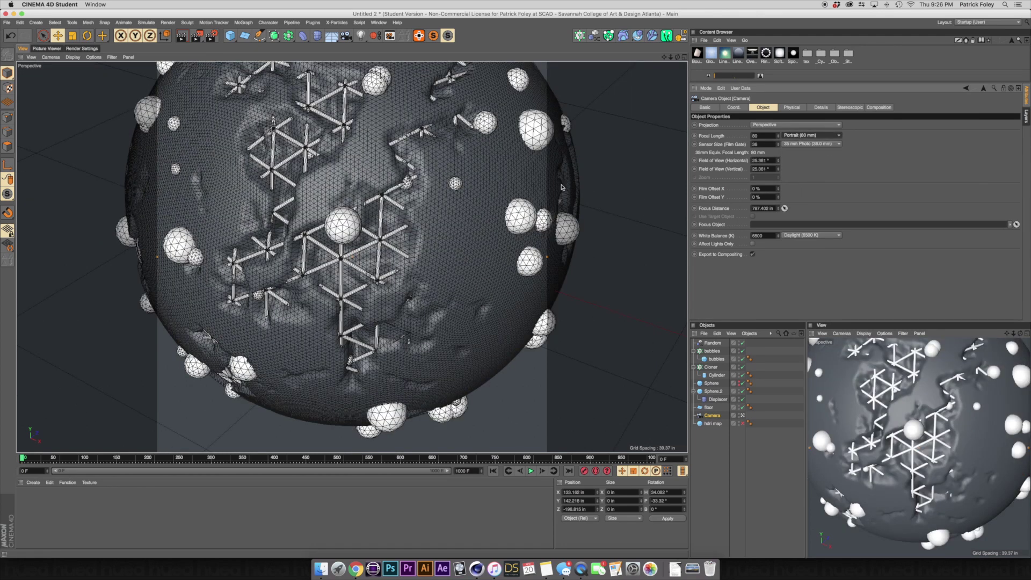
pyautogui.click(366, 140)
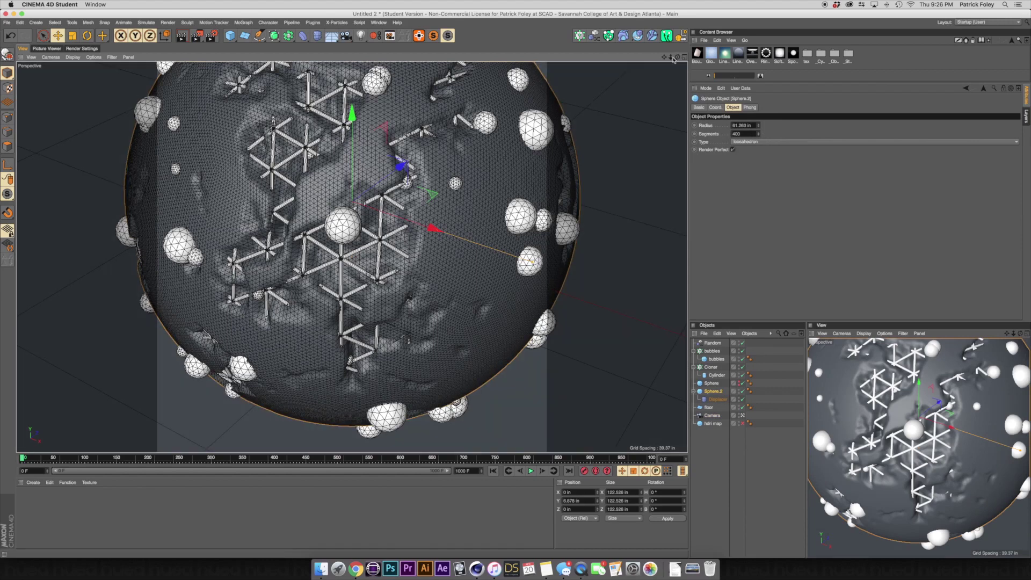
pyautogui.scroll(-10, 351, 256)
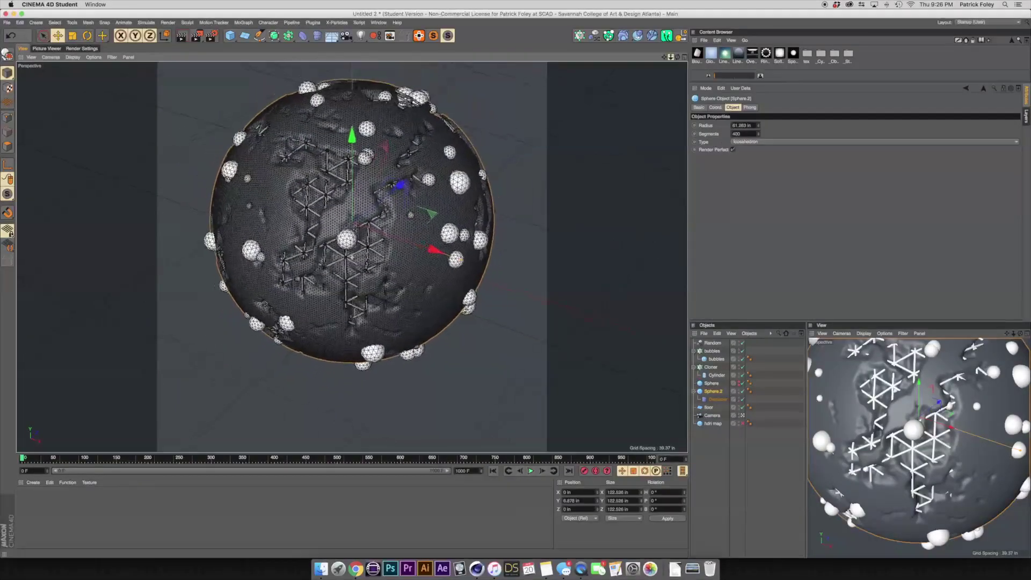
pyautogui.scroll(-2, 352, 256)
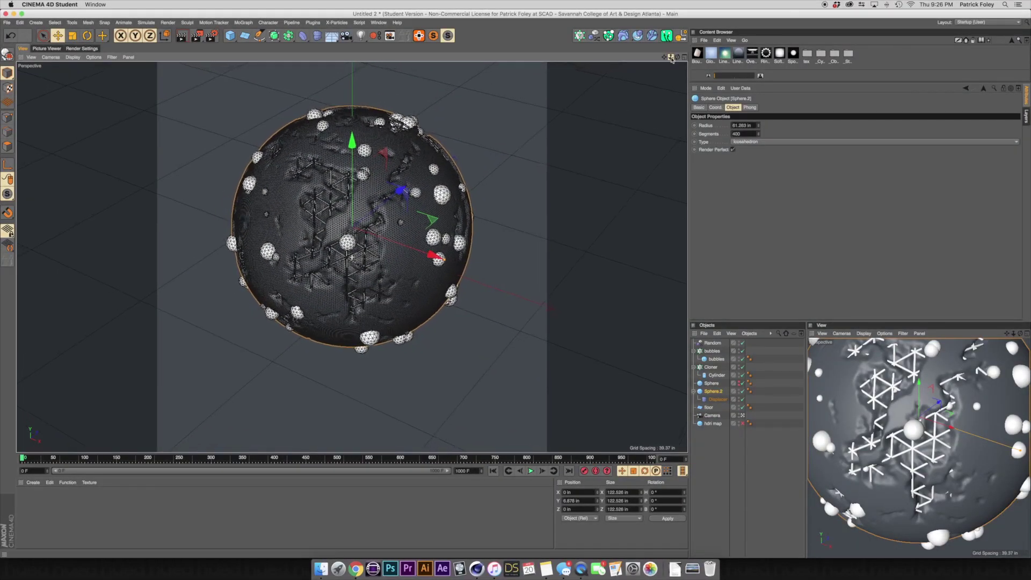
# Scale the floor plane down to about 1,500 in and check its extent from outside the camera view.
pyautogui.click(539, 179)
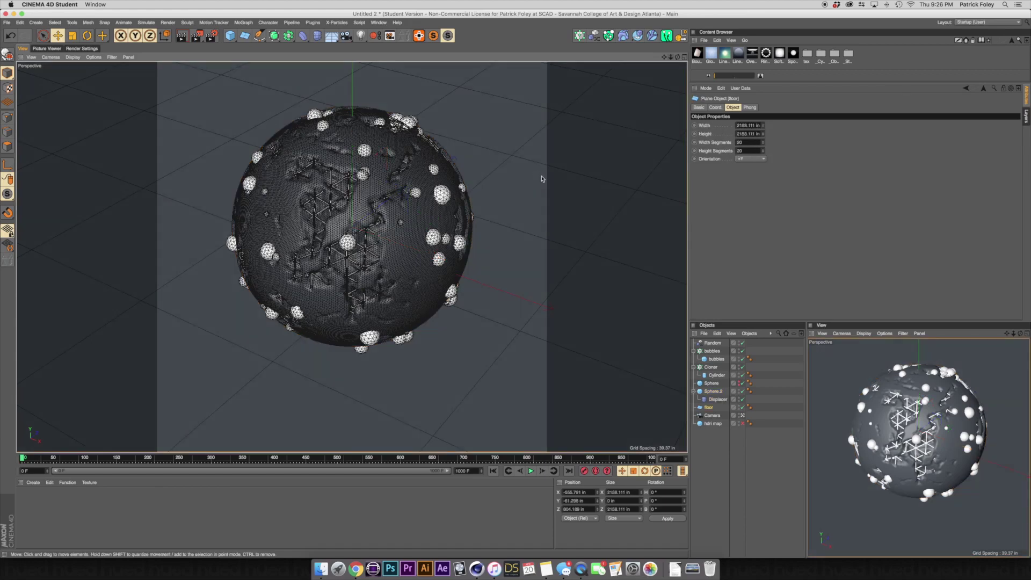
pyautogui.press('t')
pyautogui.moveTo(572, 172); pyautogui.dragTo(489, 209)
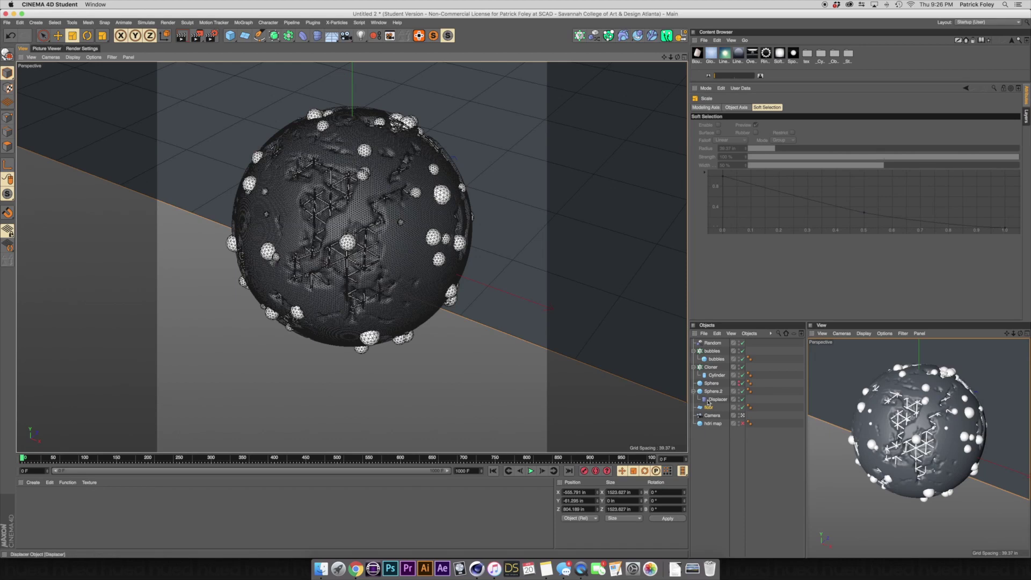
pyautogui.click(742, 416)
pyautogui.click(742, 424)
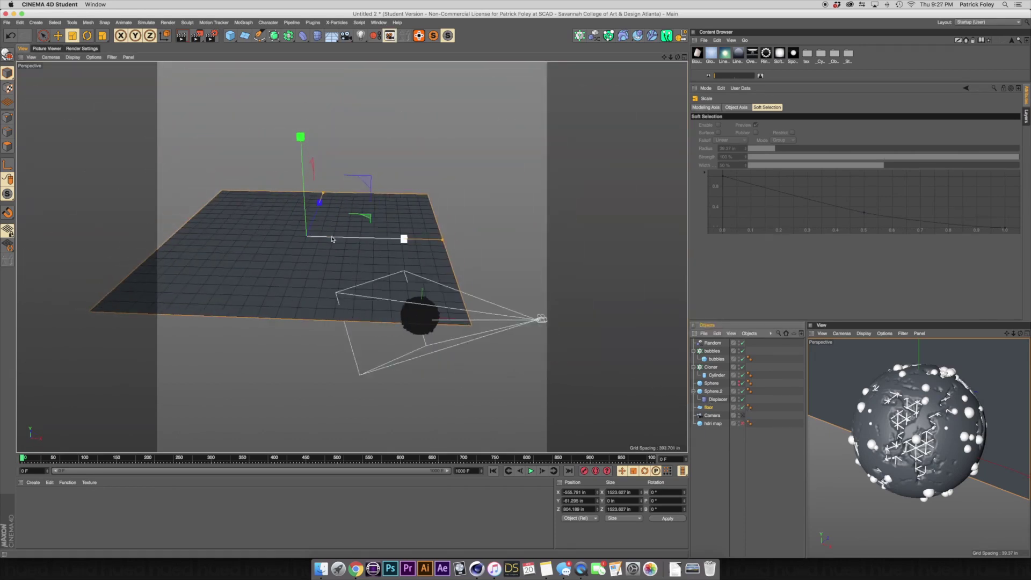
pyautogui.click(742, 416)
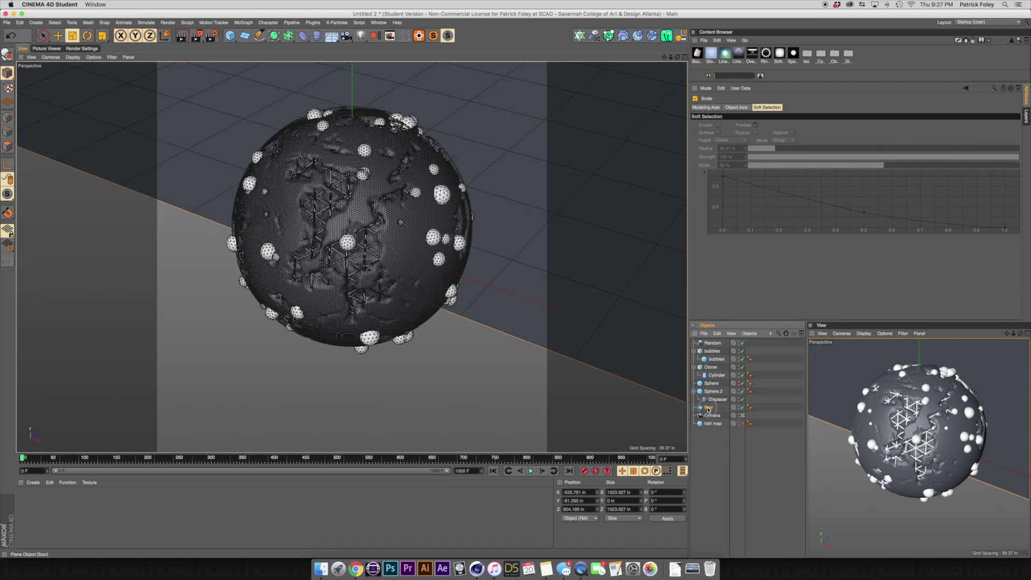
# Center the floor plane at the origin by setting its X, Y and Z positions to 0.
pyautogui.click(708, 408)
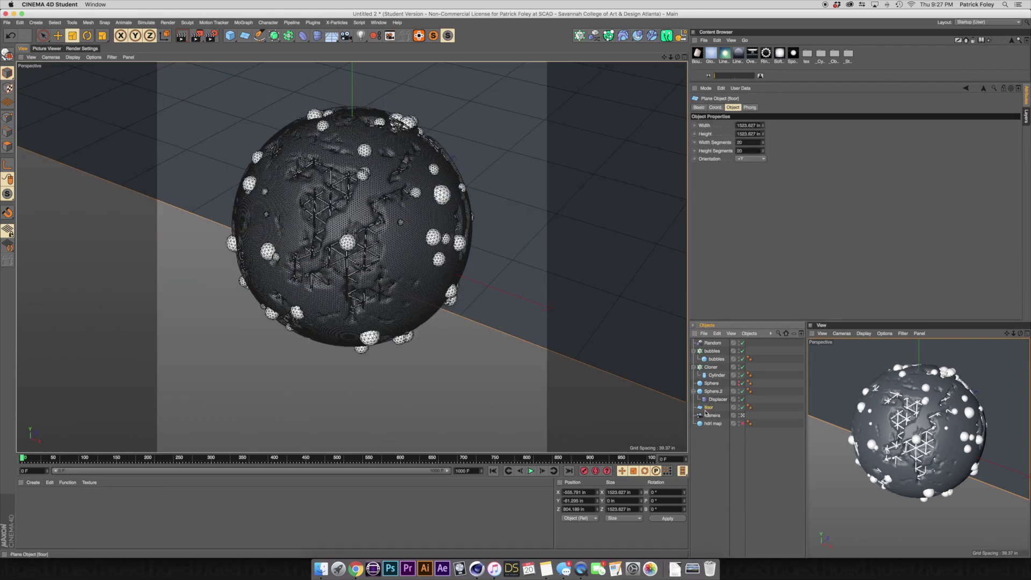
pyautogui.click(716, 107)
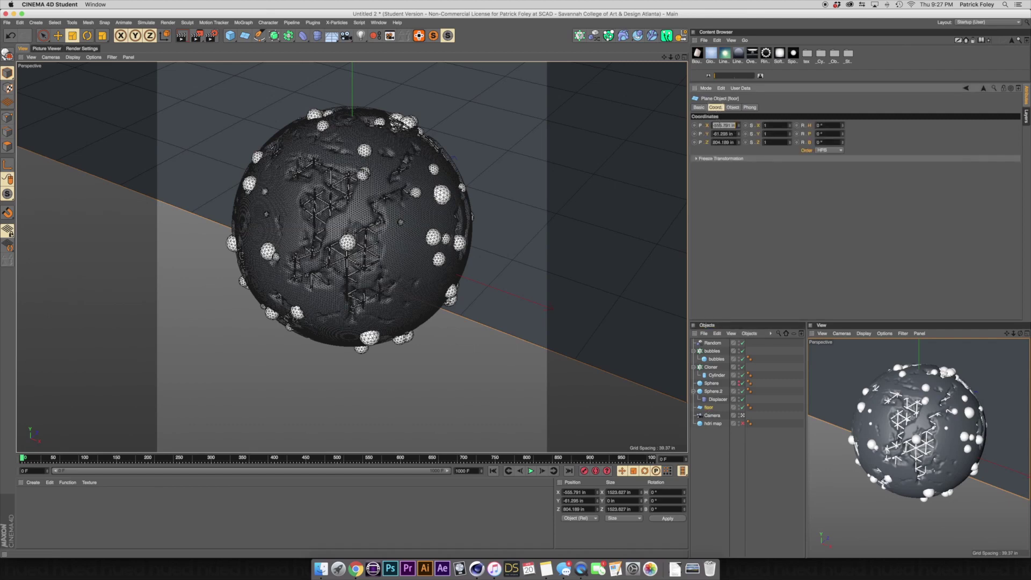
pyautogui.write('0')
pyautogui.press('Tab')
pyautogui.write('0')
pyautogui.press('Tab')
pyautogui.write('0')
pyautogui.press('Tab')
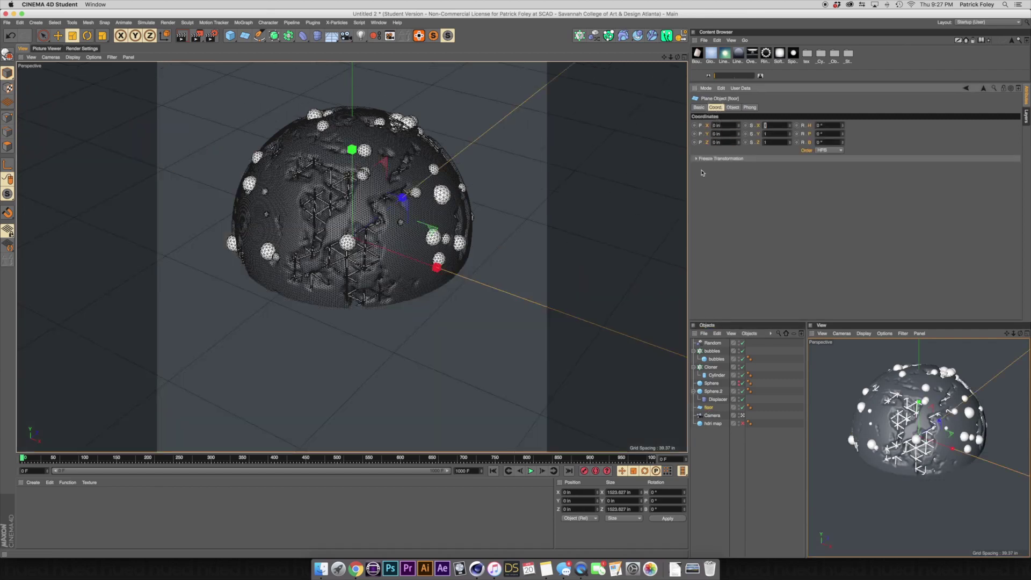
# Move the floor plane straight down to just beneath the sphere, at a Y position of about -63 in.
pyautogui.middleClick(458, 240)
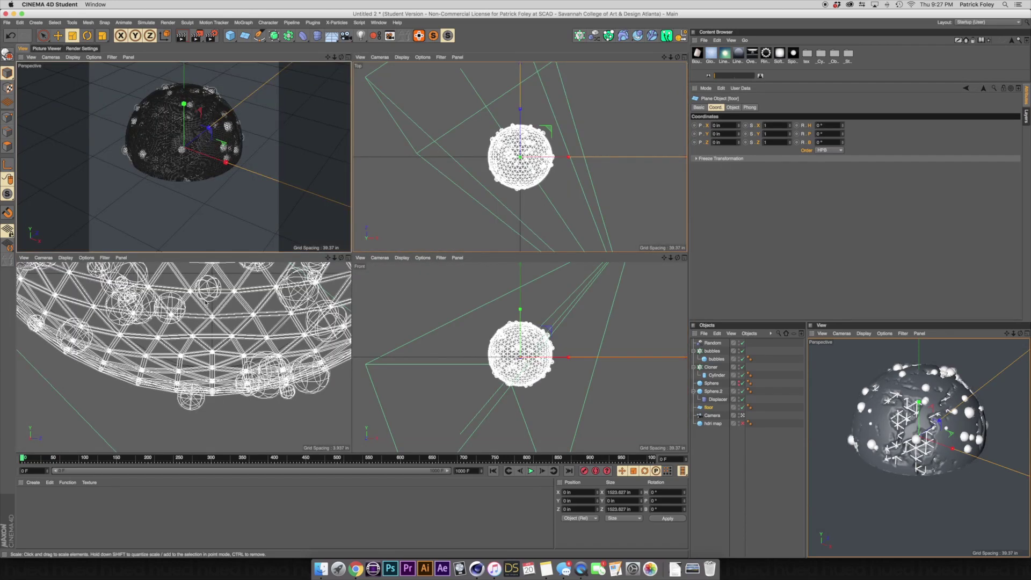
pyautogui.scroll(-5, 205, 303)
pyautogui.keyDown('alt'); pyautogui.moveTo(214, 297); pyautogui.dragTo(232, 393, button='middle'); pyautogui.keyUp('alt')
pyautogui.press('e')
pyautogui.moveTo(214, 275); pyautogui.dragTo(214, 408)
pyautogui.middleClick(198, 188)
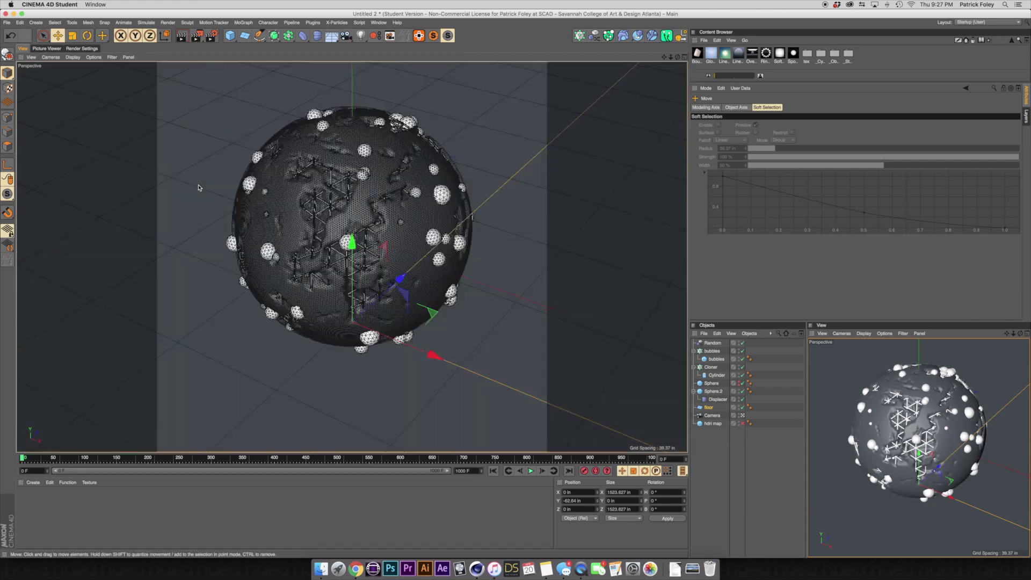
pyautogui.click(719, 461)
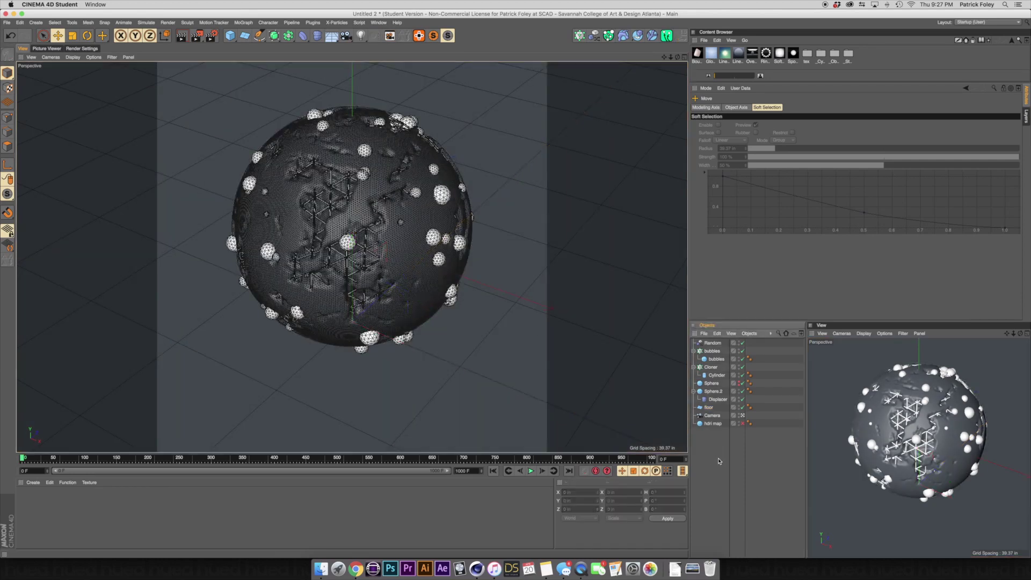
# Scale the centered floor plane down uniformly to about 985 in wide and deep.
pyautogui.click(628, 281)
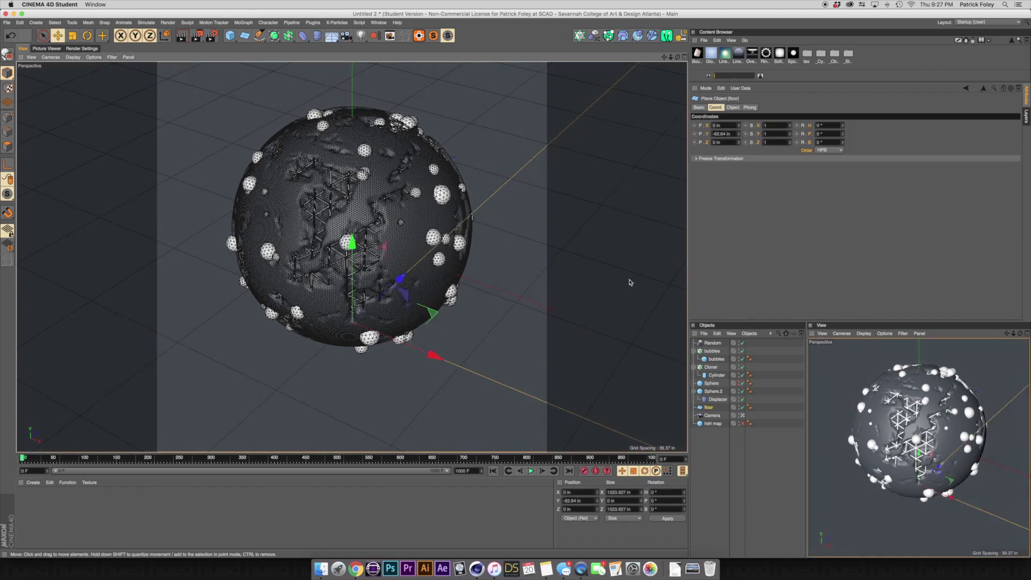
pyautogui.press('t')
pyautogui.moveTo(620, 263); pyautogui.dragTo(531, 317)
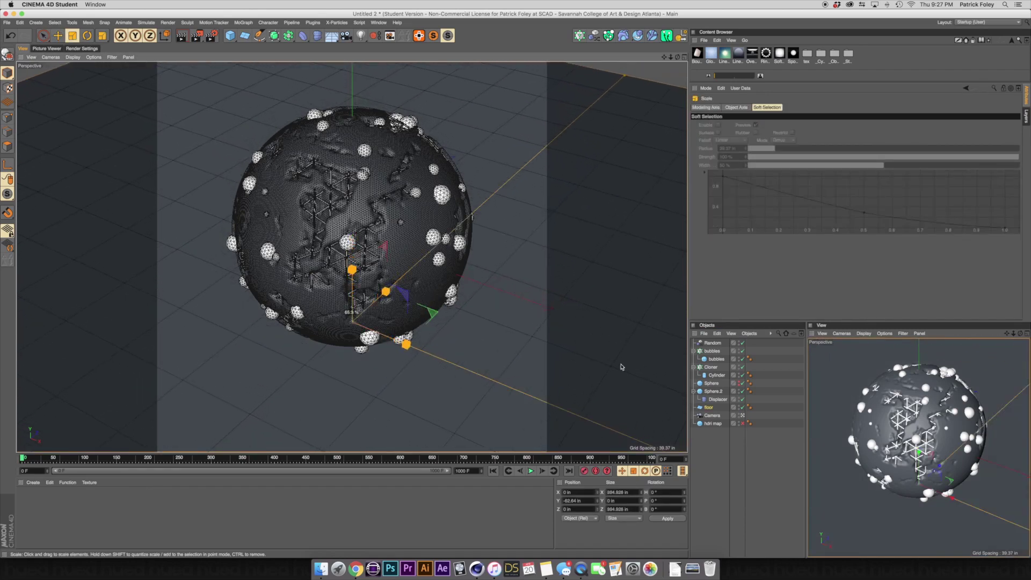
pyautogui.click(711, 478)
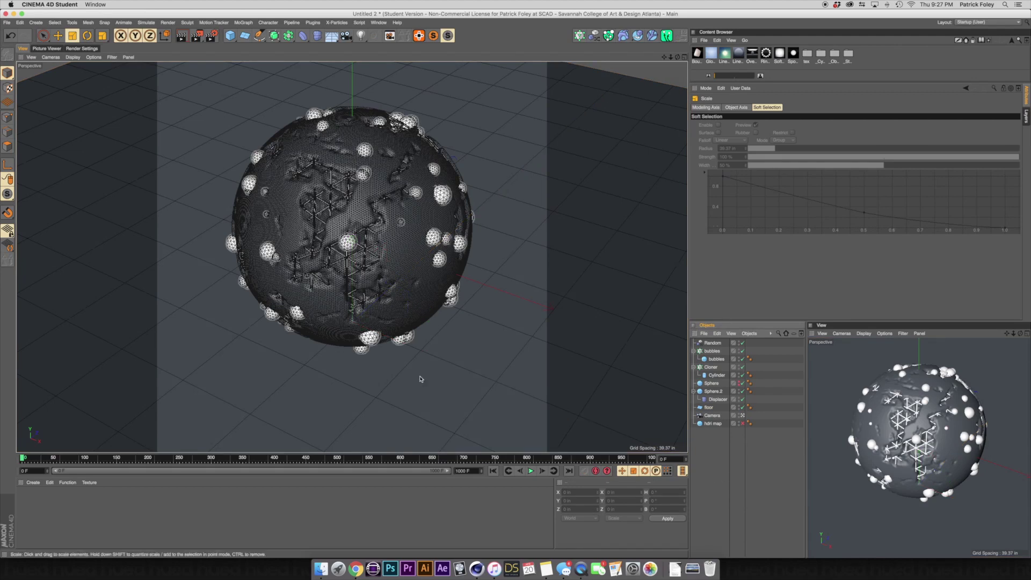
# Save the scene to the Desktop under the name "tutorial render".
pyautogui.press('super+s')
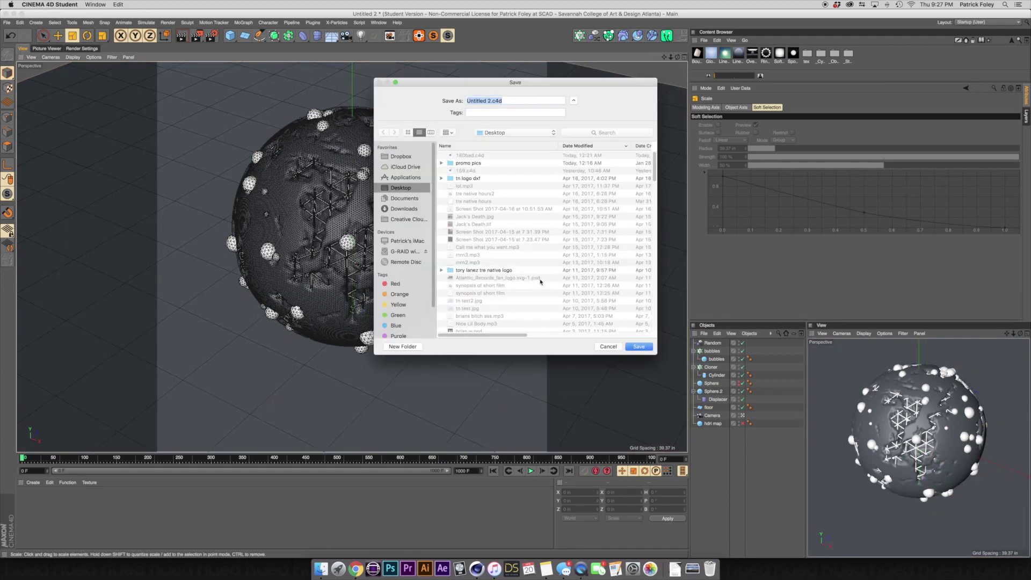
pyautogui.write('tutorial render')
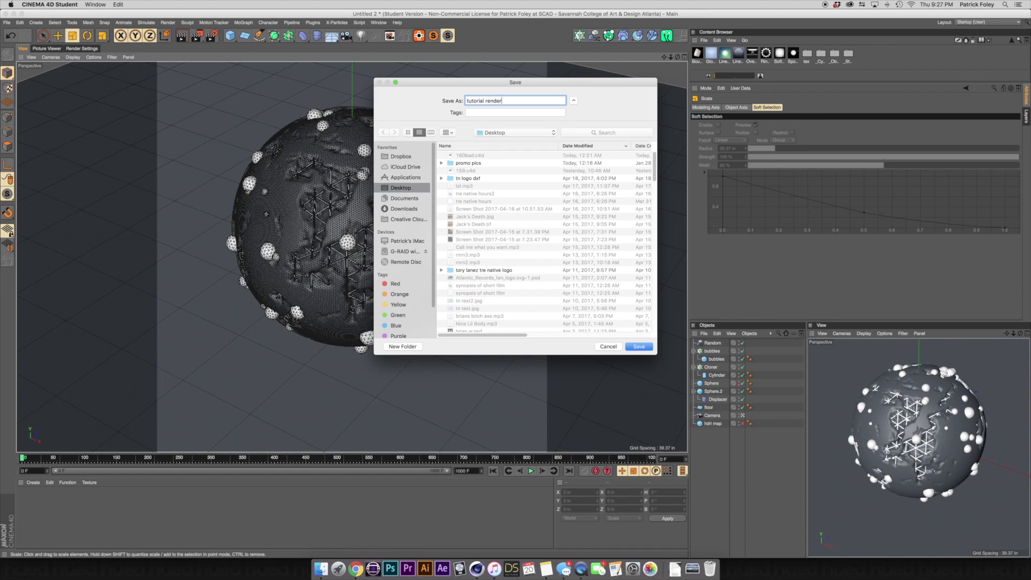
pyautogui.press('Return')
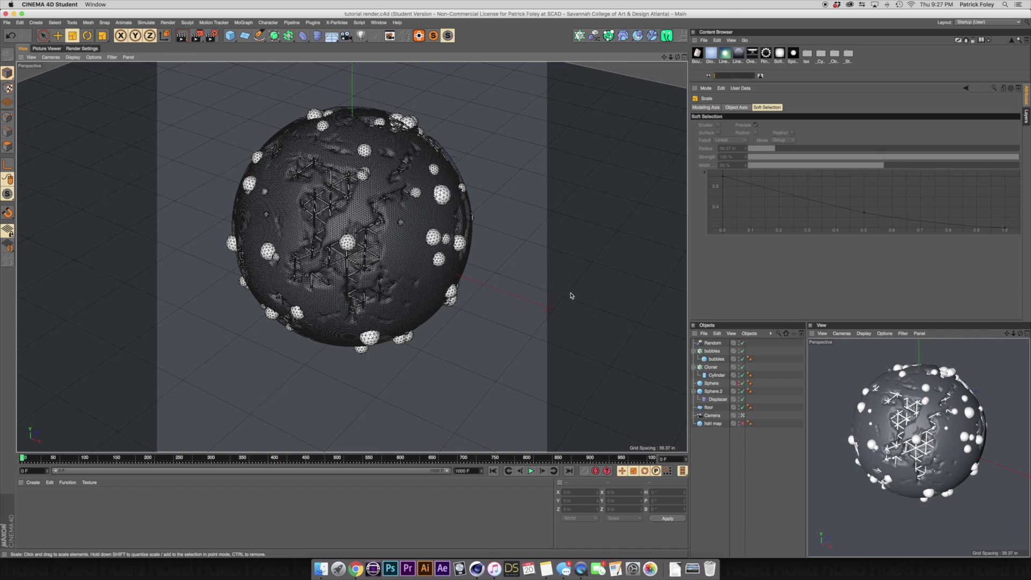
# Enable the hdri map sphere, scale it up to about 1,075 in around the scene, and check it from outside the camera view.
pyautogui.click(745, 416)
pyautogui.scroll(10, 422, 330)
pyautogui.keyDown('alt'); pyautogui.moveTo(422, 330); pyautogui.dragTo(445, 338); pyautogui.keyUp('alt')
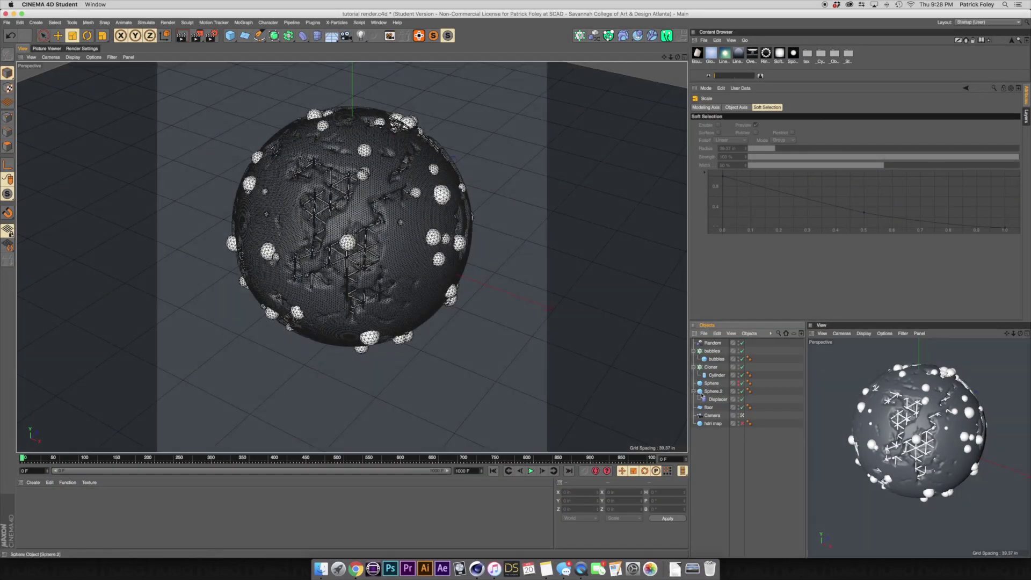
pyautogui.click(714, 424)
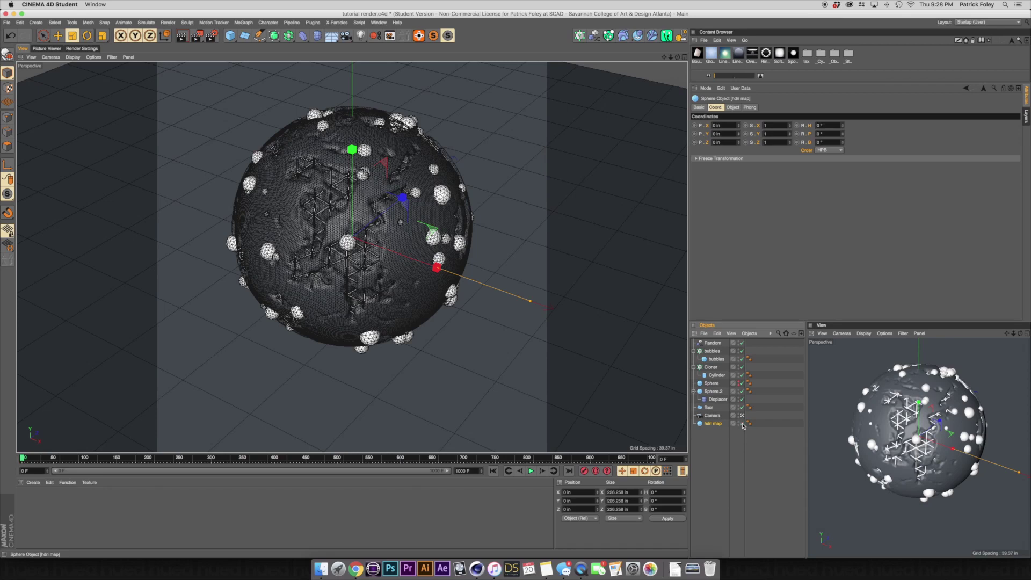
pyautogui.click(742, 424)
pyautogui.moveTo(589, 320); pyautogui.dragTo(671, 321)
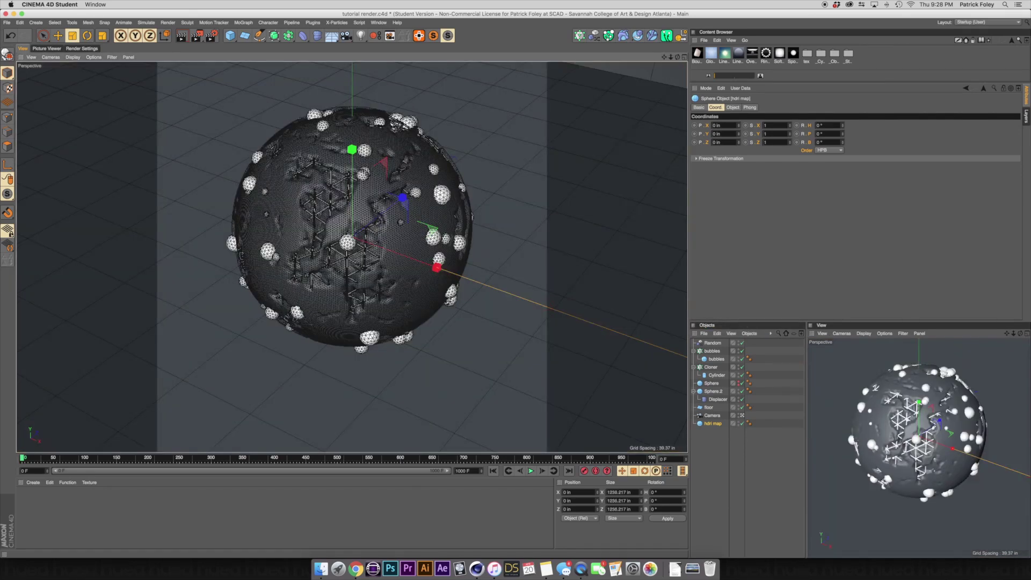
pyautogui.moveTo(671, 321)
pyautogui.mouseDown()
pyautogui.moveTo(648, 321)
pyautogui.moveTo(658, 321)
pyautogui.mouseUp()
pyautogui.click(743, 415)
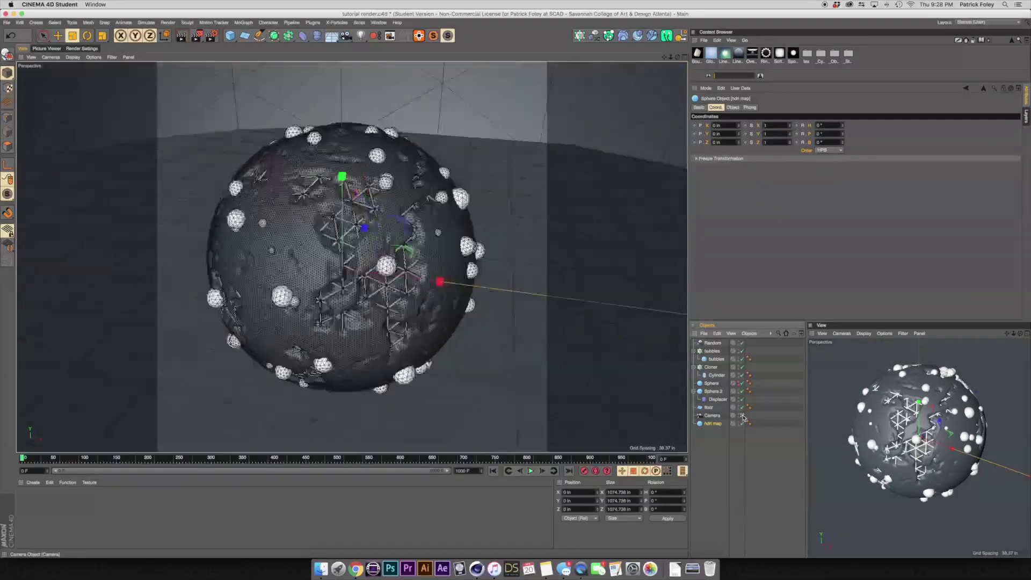
pyautogui.press('o')
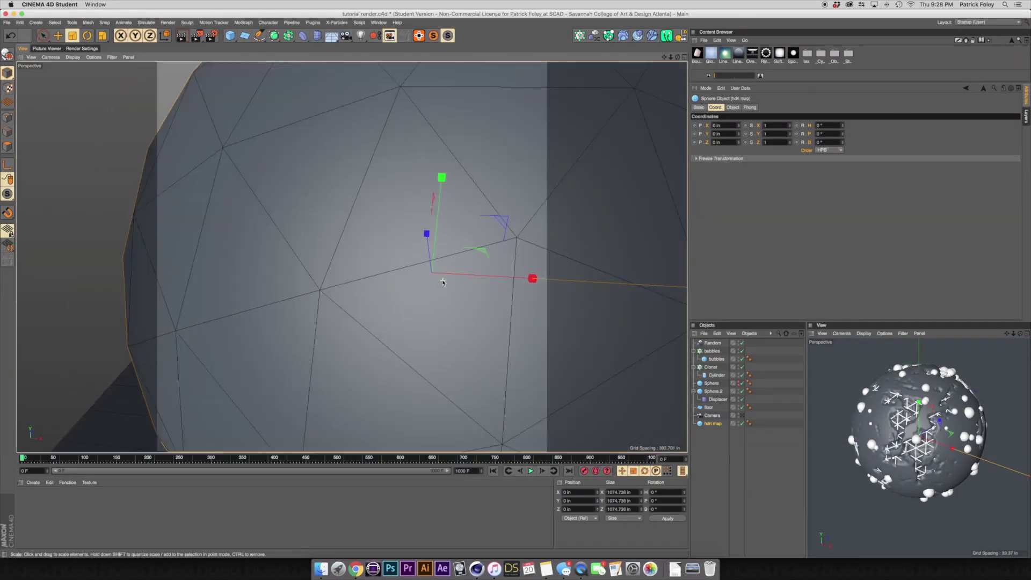
pyautogui.scroll(-5, 443, 282)
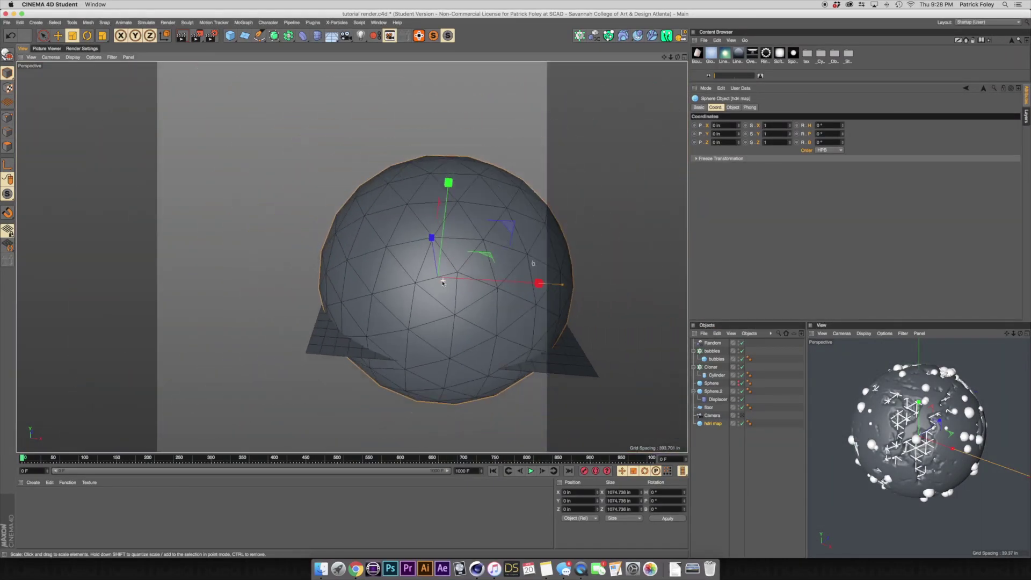
pyautogui.click(741, 416)
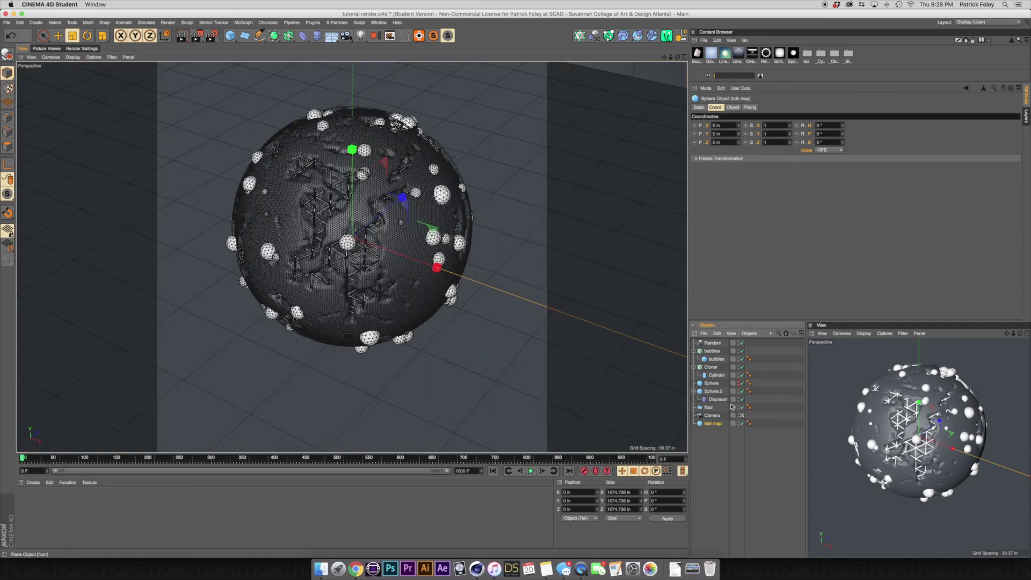
# Switch to Chrome and search Google for "hdri 360 room".
pyautogui.click(356, 573)
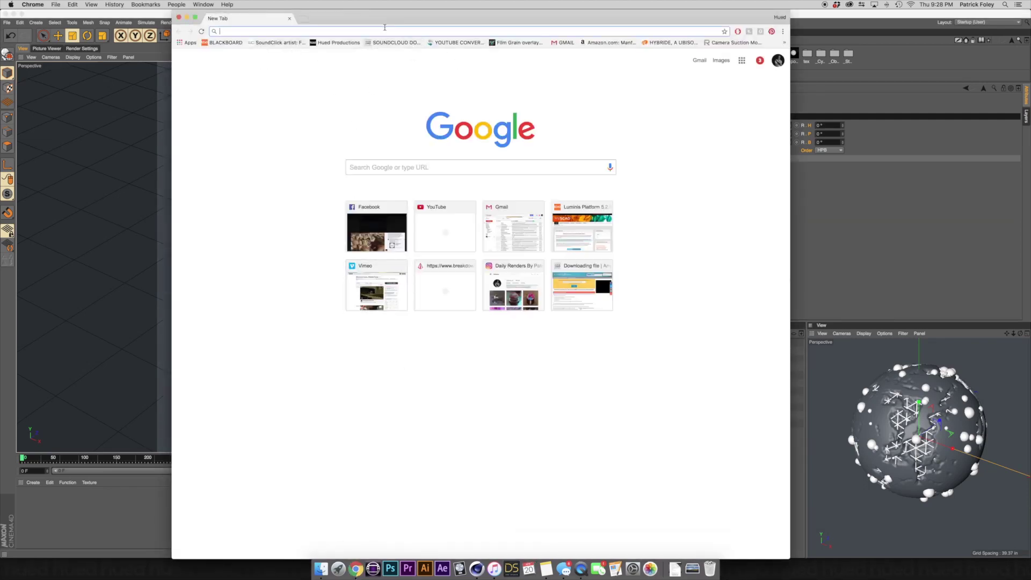
pyautogui.write('h')
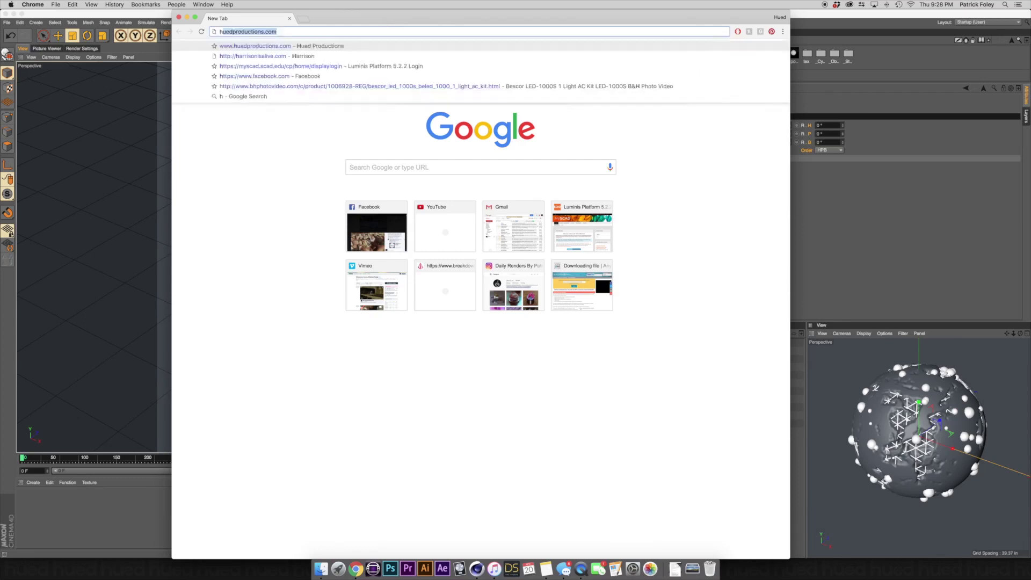
pyautogui.write('dri 360 roo')
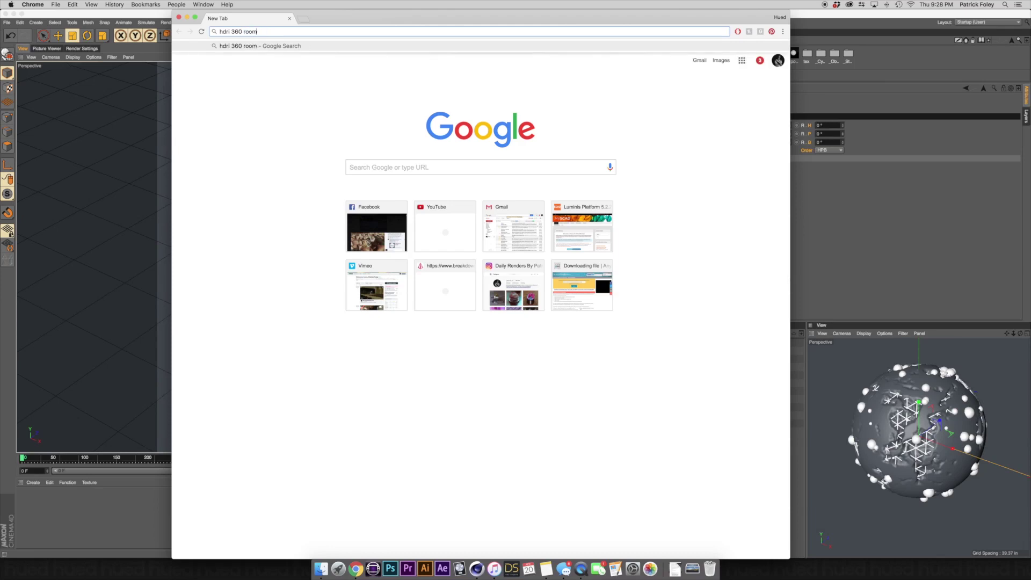
pyautogui.write('m')
pyautogui.press('Return')
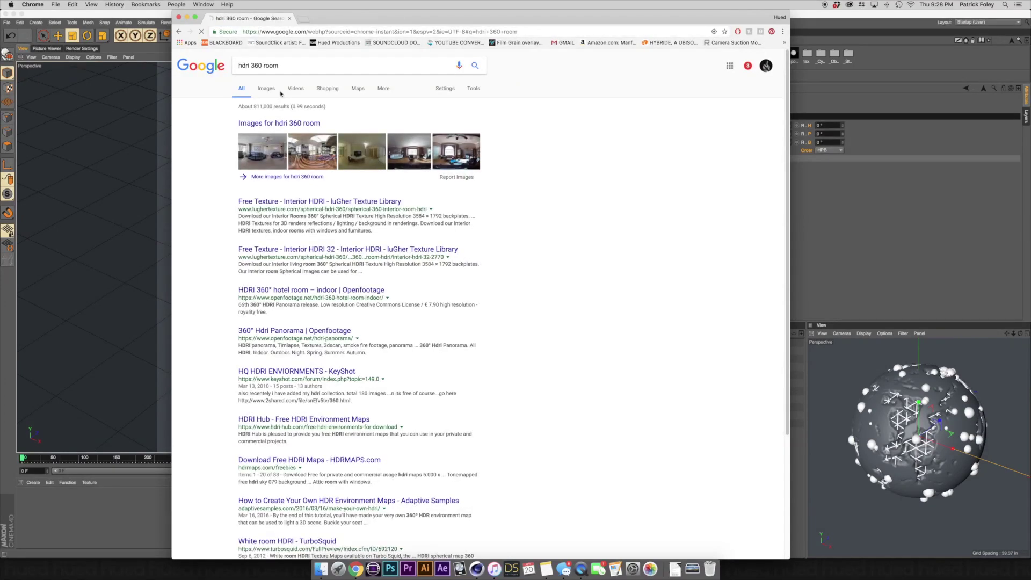
# Show the image results and limit them to sizes larger than 2 MP (1600×1200).
pyautogui.click(268, 90)
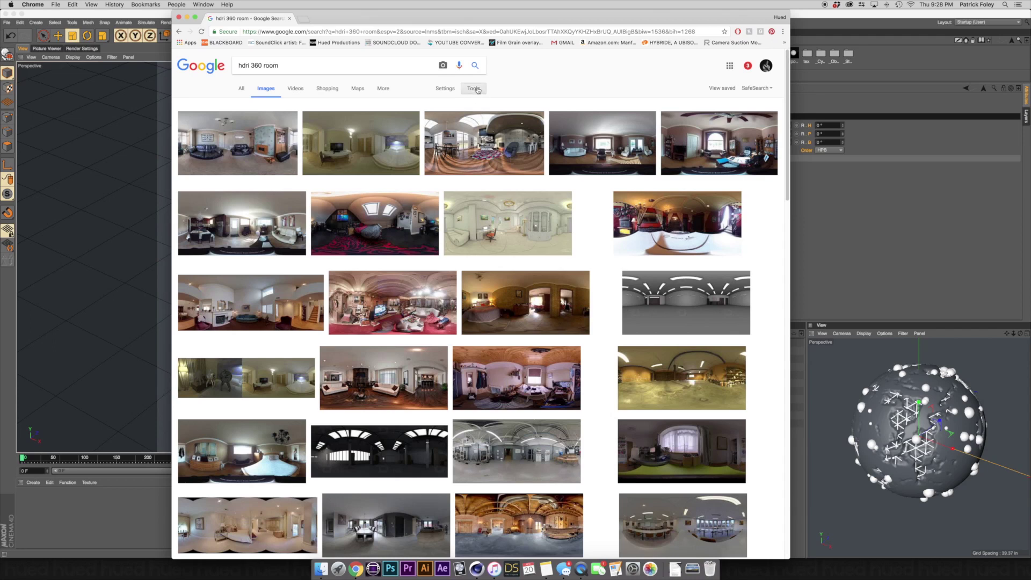
pyautogui.click(481, 92)
pyautogui.click(245, 104)
pyautogui.moveTo(252, 163)
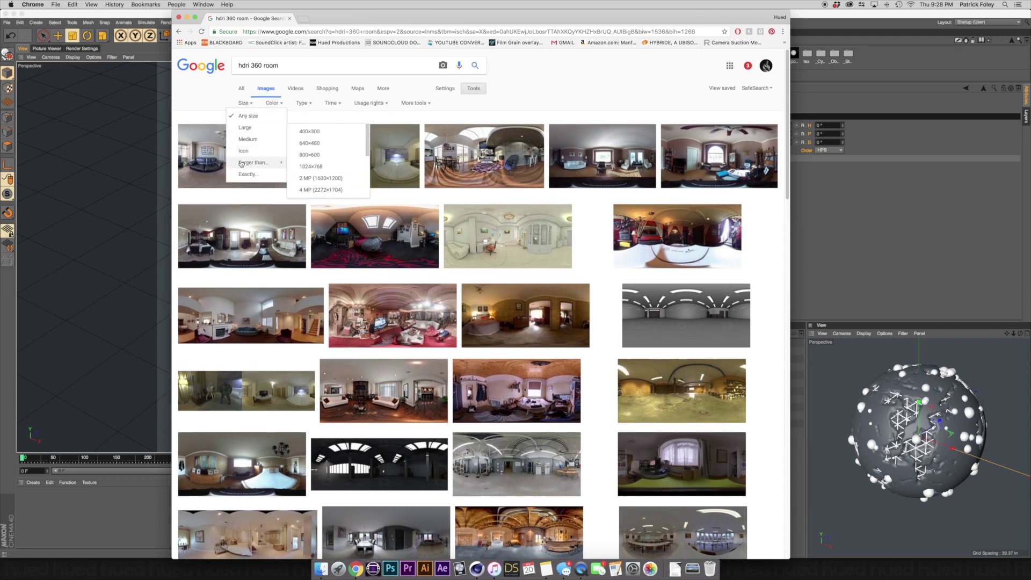
pyautogui.click(333, 181)
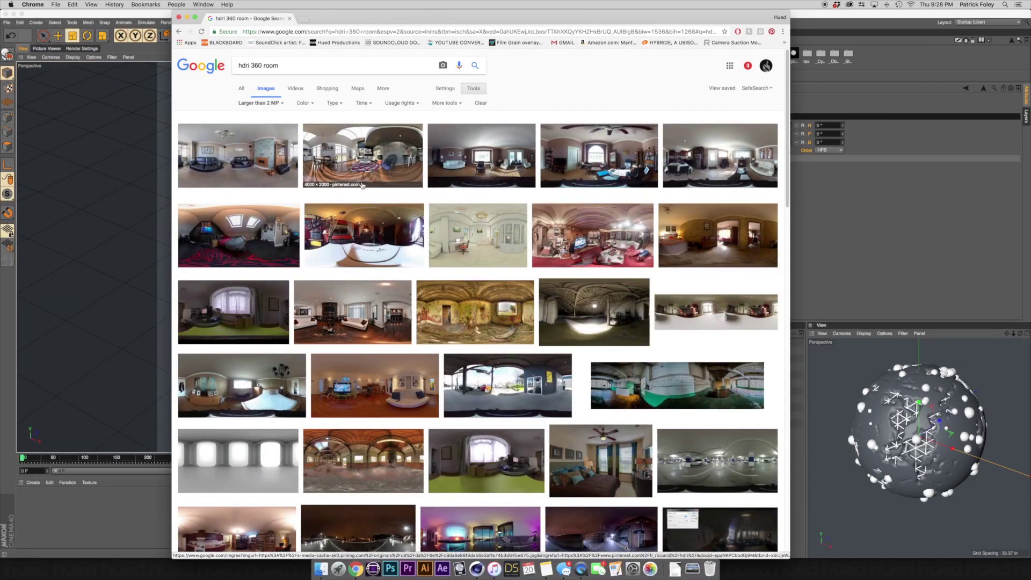
# Browse the first rows of the image results and preview the white TurboSquid room and the luGher Texture living-room panoramas.
pyautogui.scroll(-2, 354, 184)
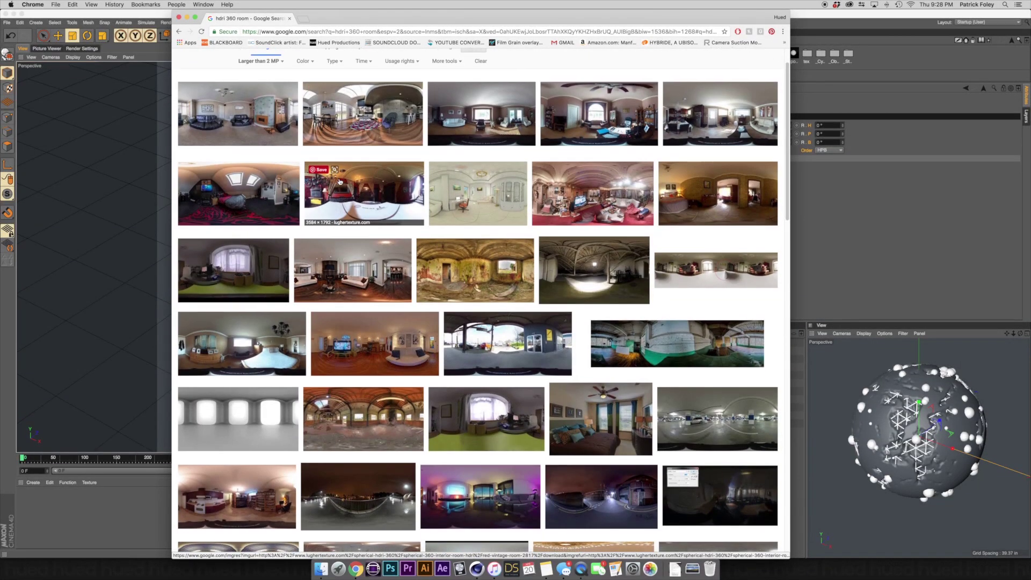
pyautogui.scroll(-2, 339, 182)
pyautogui.scroll(-1, 340, 181)
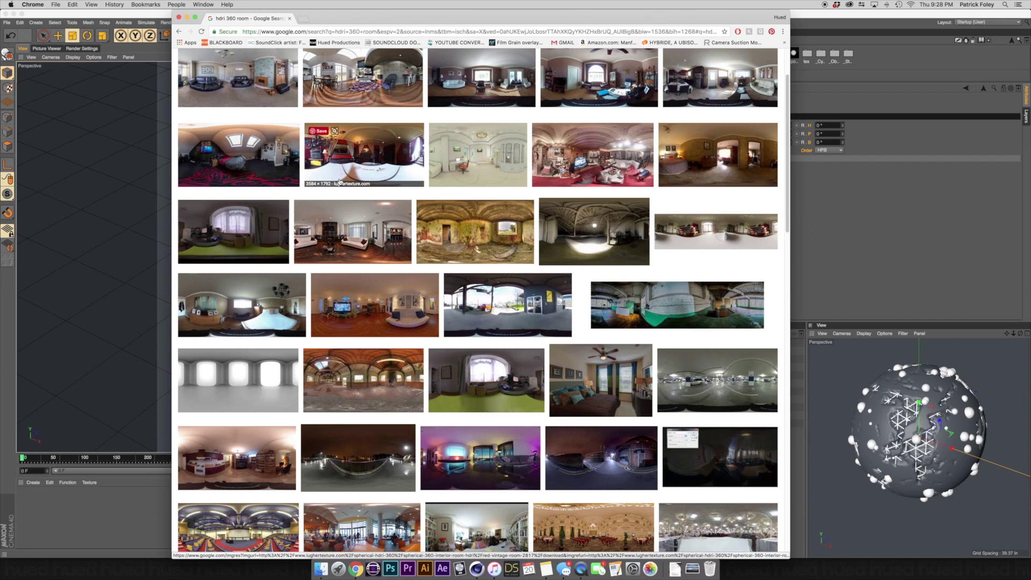
pyautogui.scroll(3, 484, 225)
pyautogui.click(485, 242)
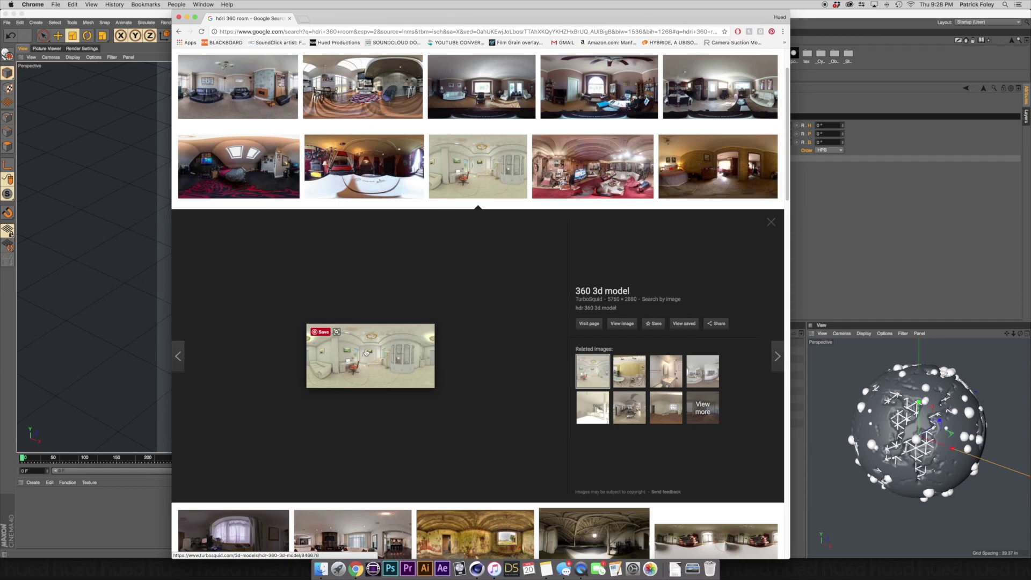
pyautogui.scroll(2, 414, 359)
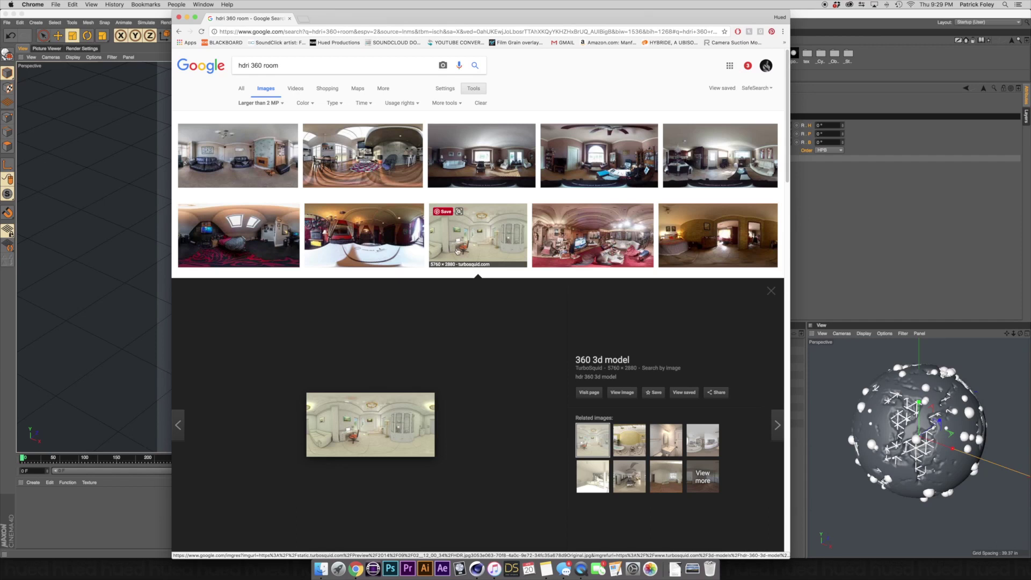
pyautogui.click(495, 171)
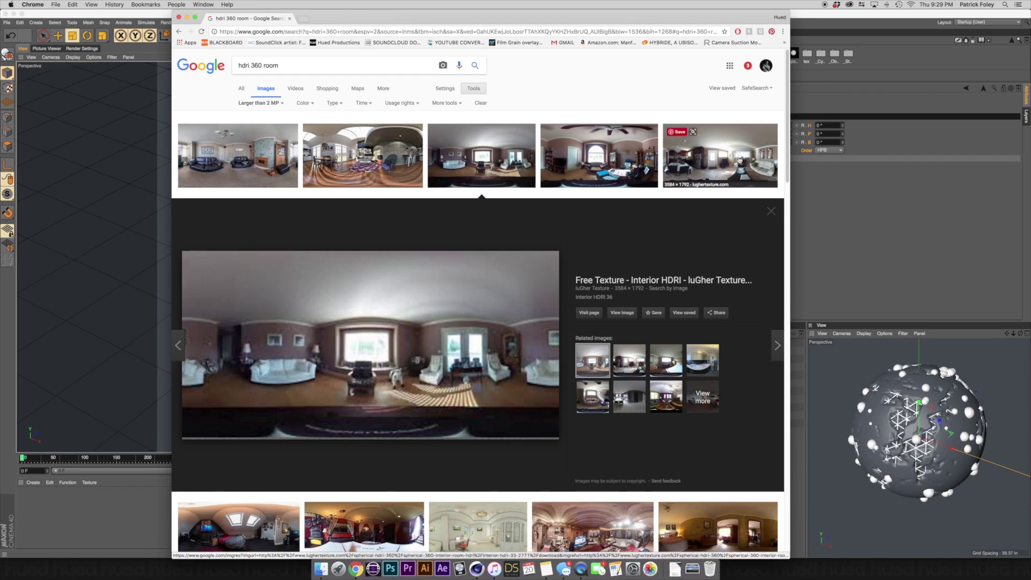
pyautogui.click(739, 160)
# Look further down the image results for a suitable 360-degree room panorama.
pyautogui.scroll(-6, 462, 324)
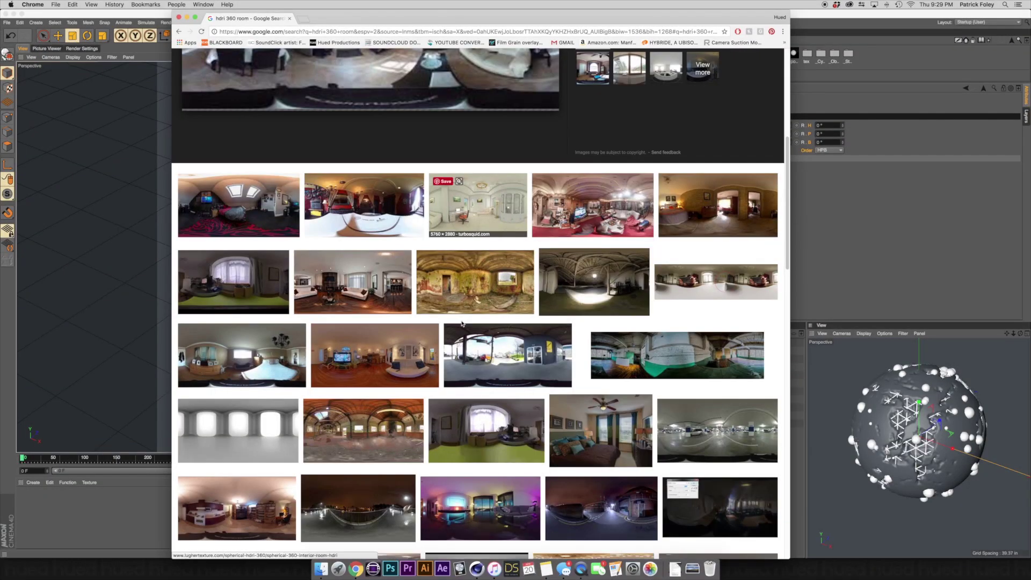
pyautogui.scroll(-3, 462, 323)
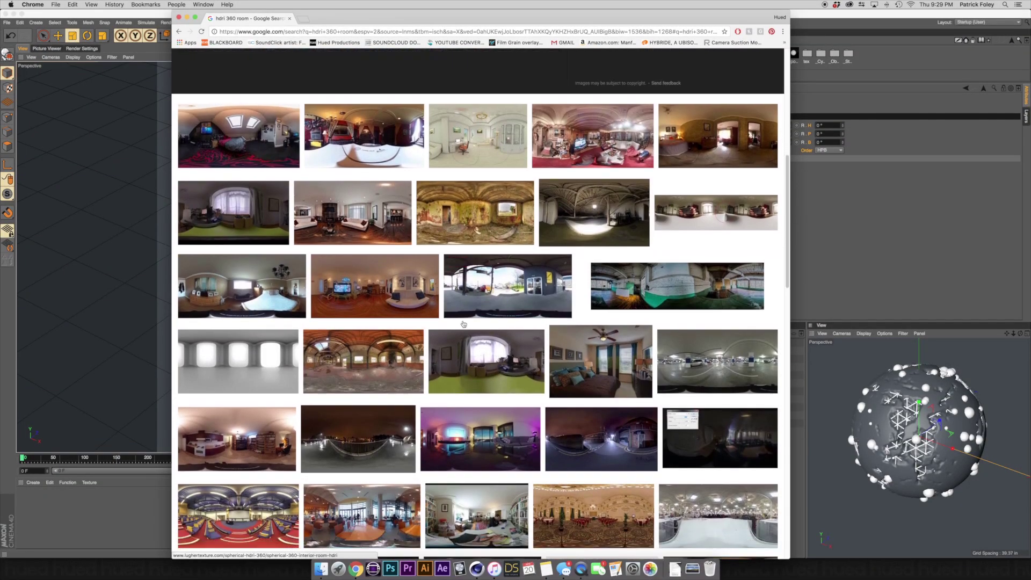
pyautogui.scroll(-5, 463, 323)
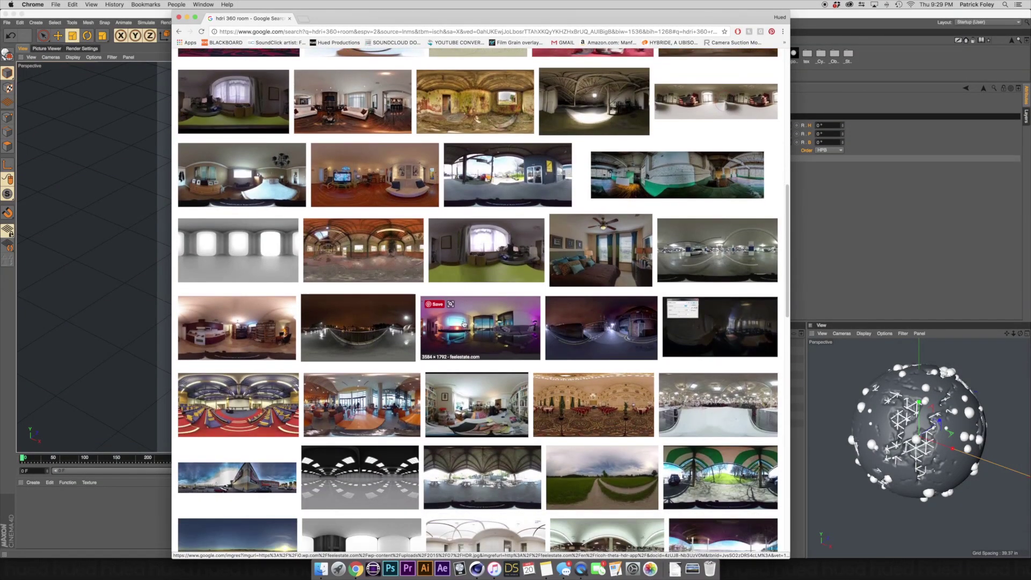
pyautogui.scroll(-6, 464, 323)
pyautogui.scroll(-3, 463, 323)
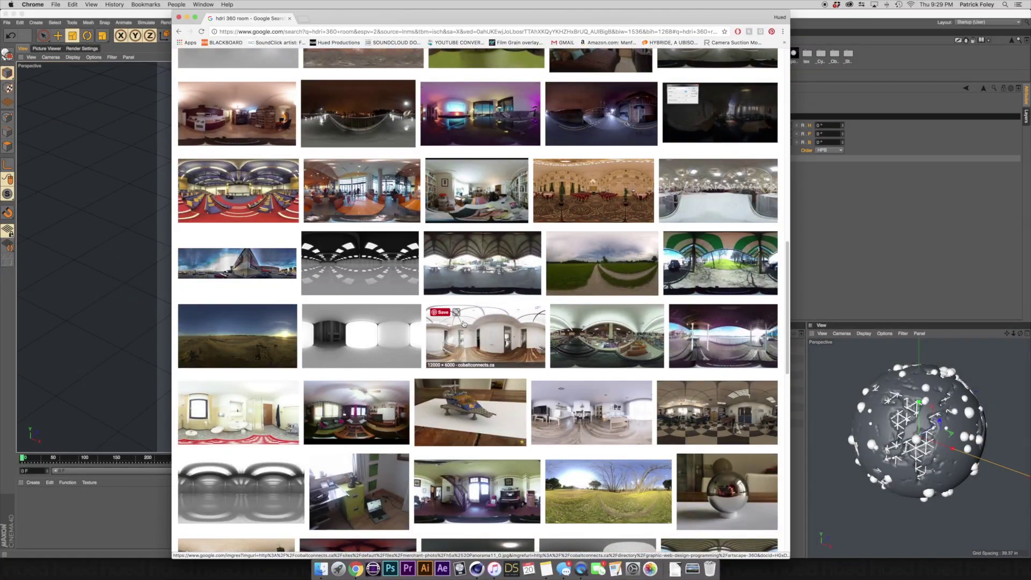
pyautogui.scroll(-5, 463, 324)
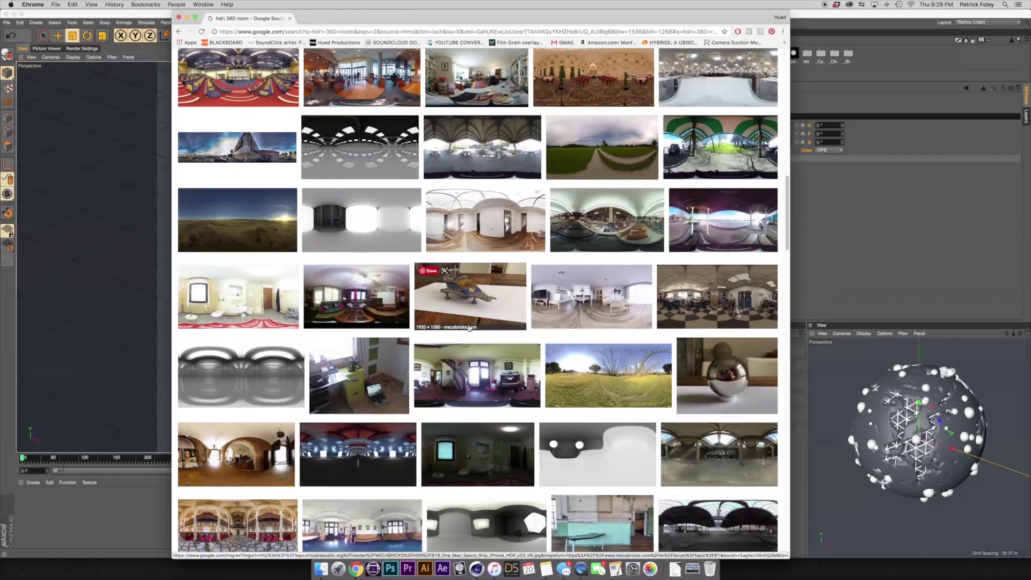
pyautogui.scroll(-5, 468, 328)
pyautogui.scroll(-8, 469, 328)
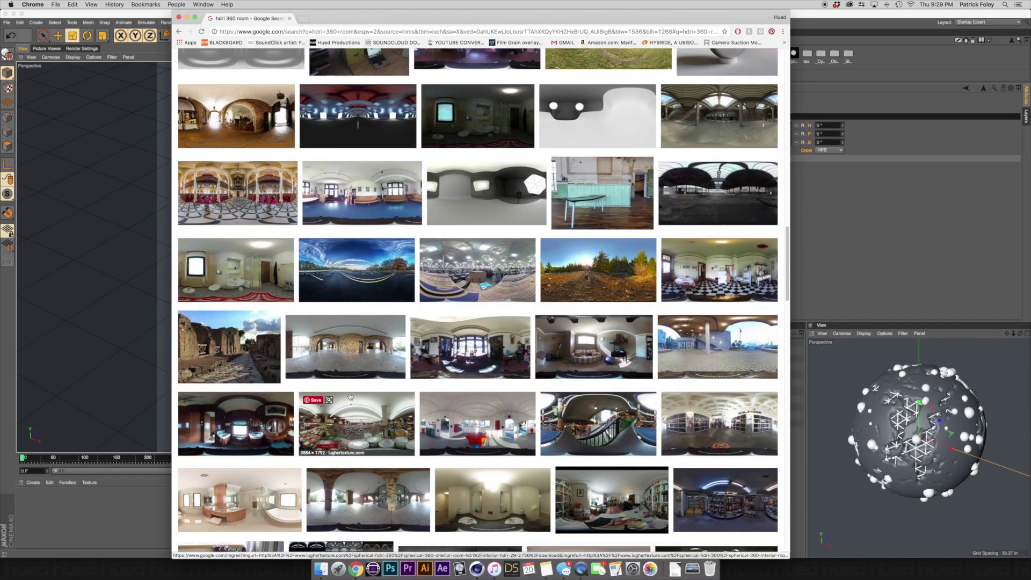
pyautogui.scroll(-4, 350, 396)
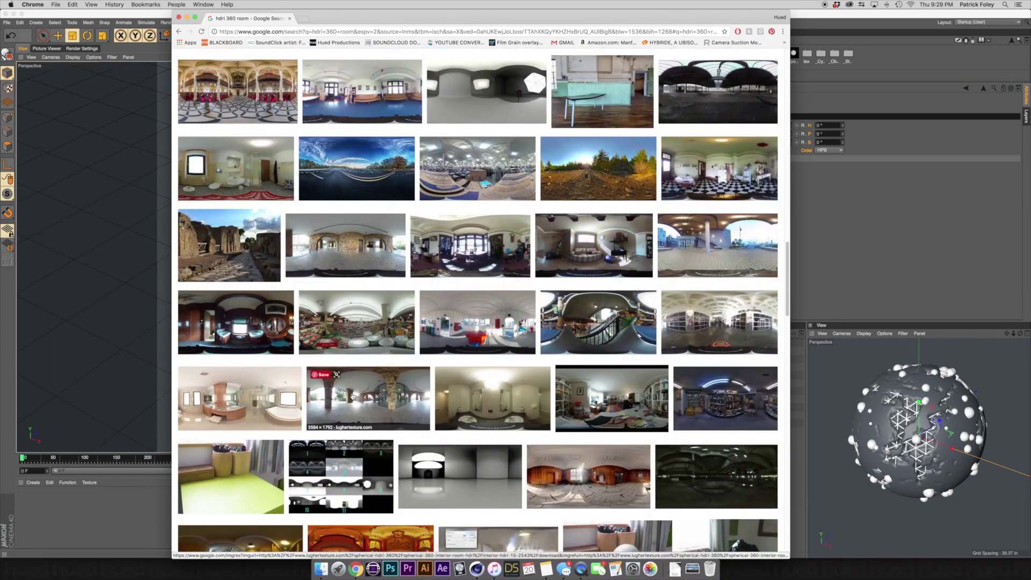
pyautogui.scroll(-4, 352, 396)
pyautogui.scroll(-5, 353, 397)
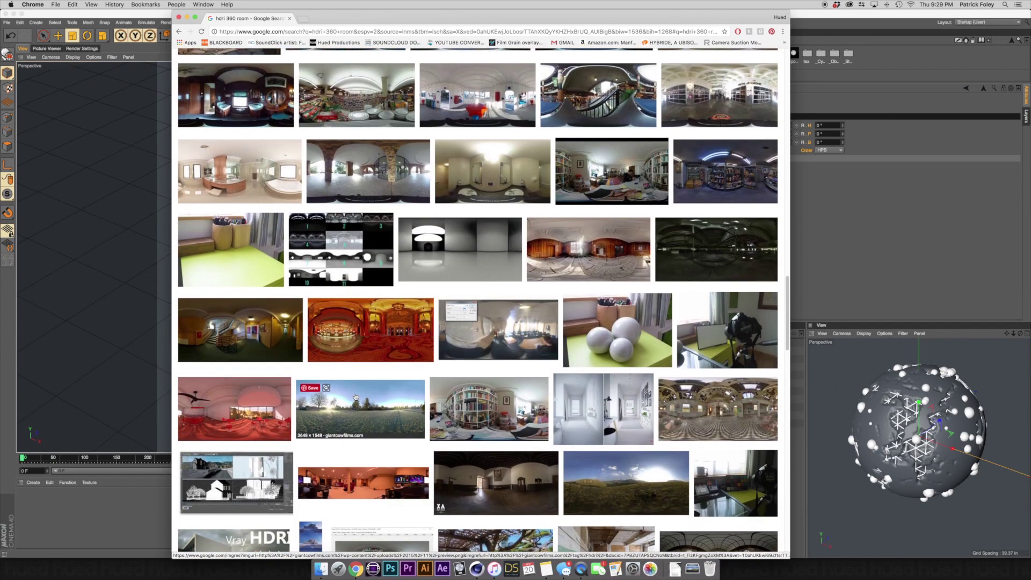
pyautogui.scroll(-9, 355, 397)
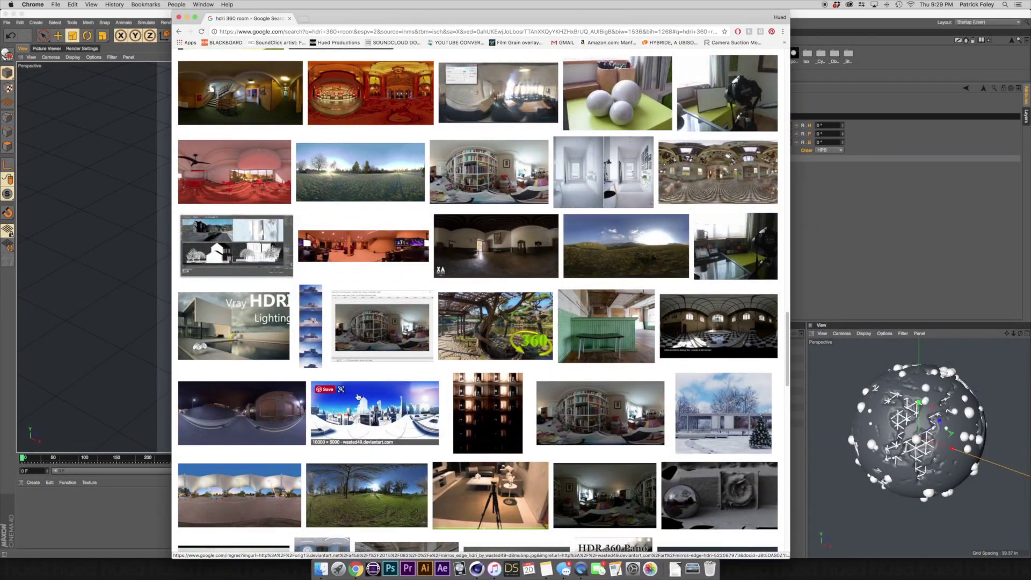
# Open the 4300 × 2150 bookshelf room panorama at full size and save it to the Documents folder.
pyautogui.click(369, 342)
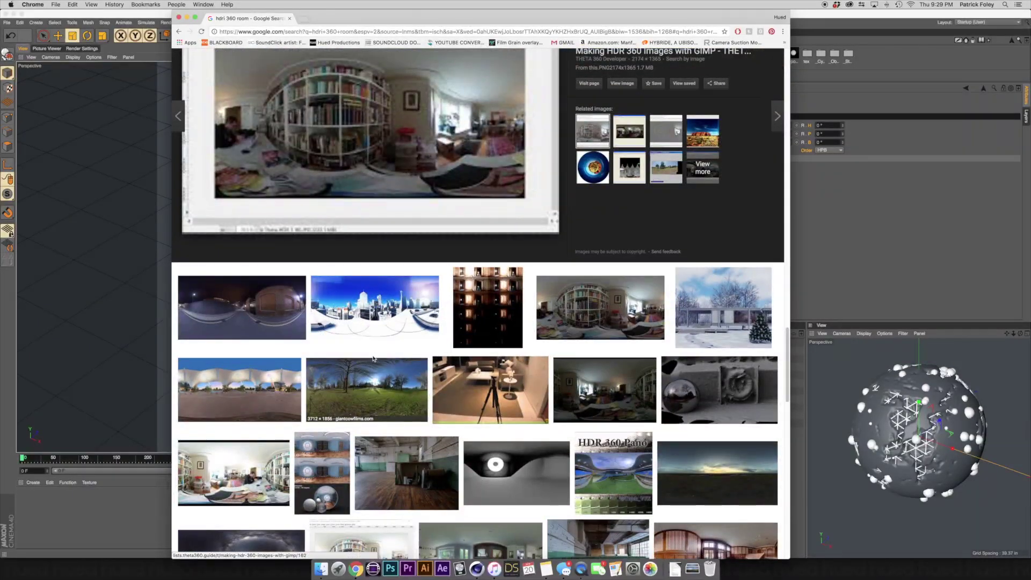
pyautogui.click(601, 310)
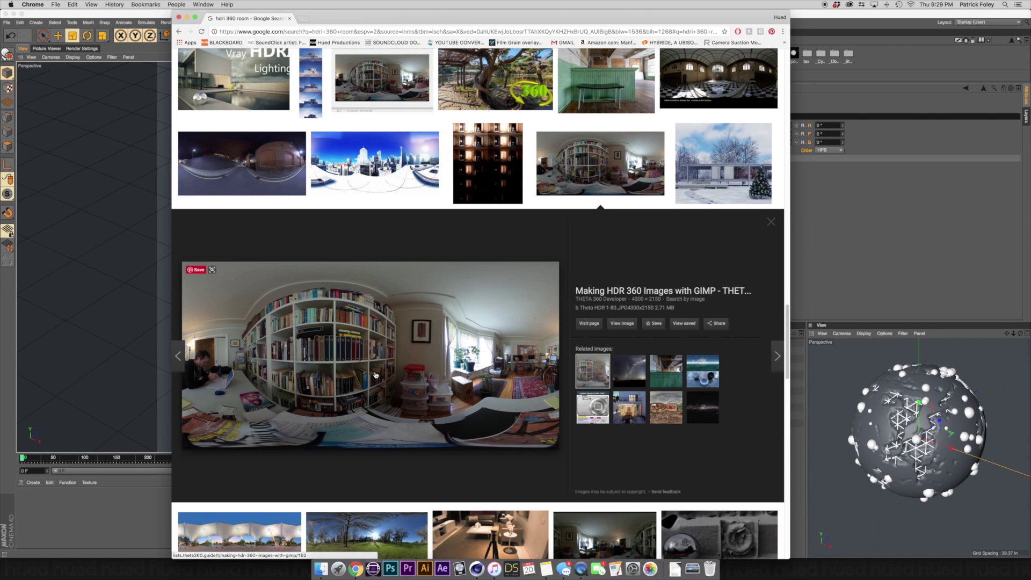
pyautogui.click(621, 323)
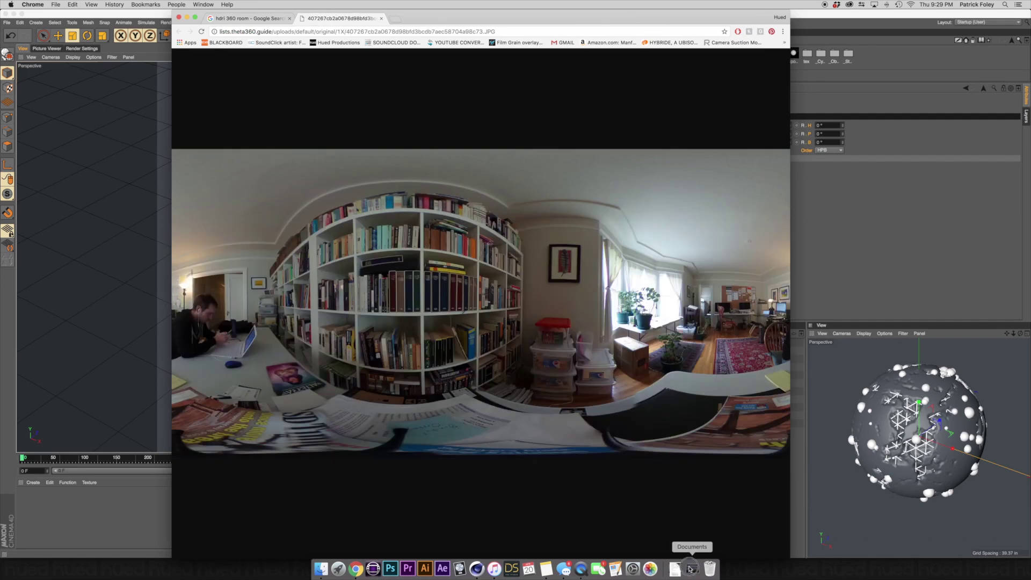
# Switch back to Cinema 4D and create a new material.
pyautogui.click(105, 301)
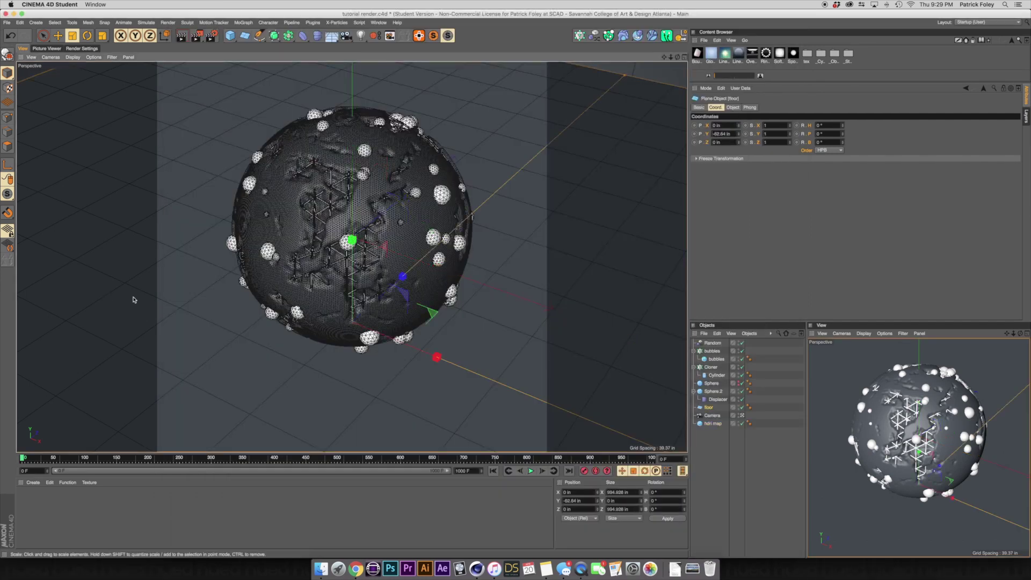
pyautogui.doubleClick(53, 510)
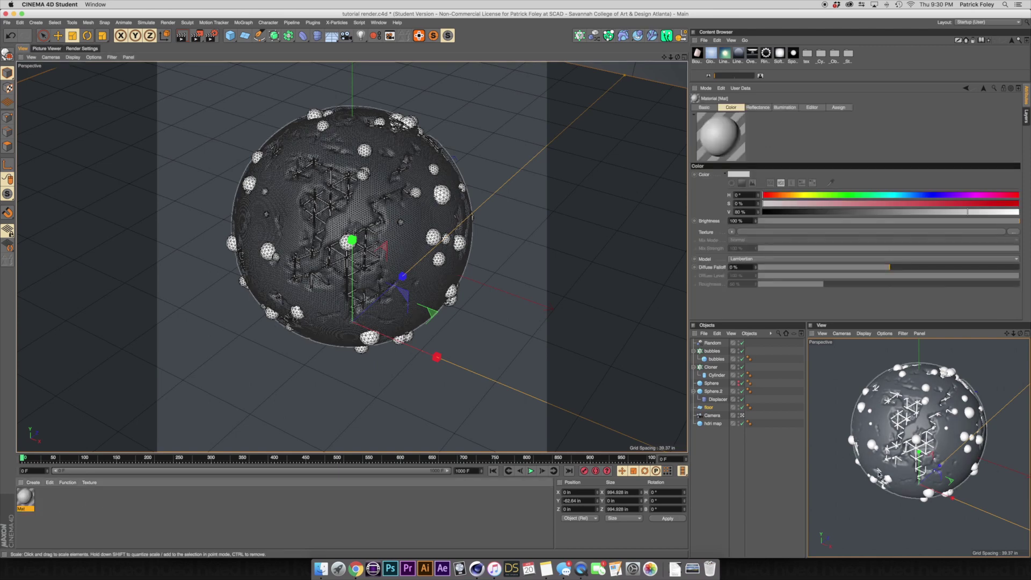
# Turn on the Interactive Render Region in the small perspective view.
pyautogui.click(872, 515)
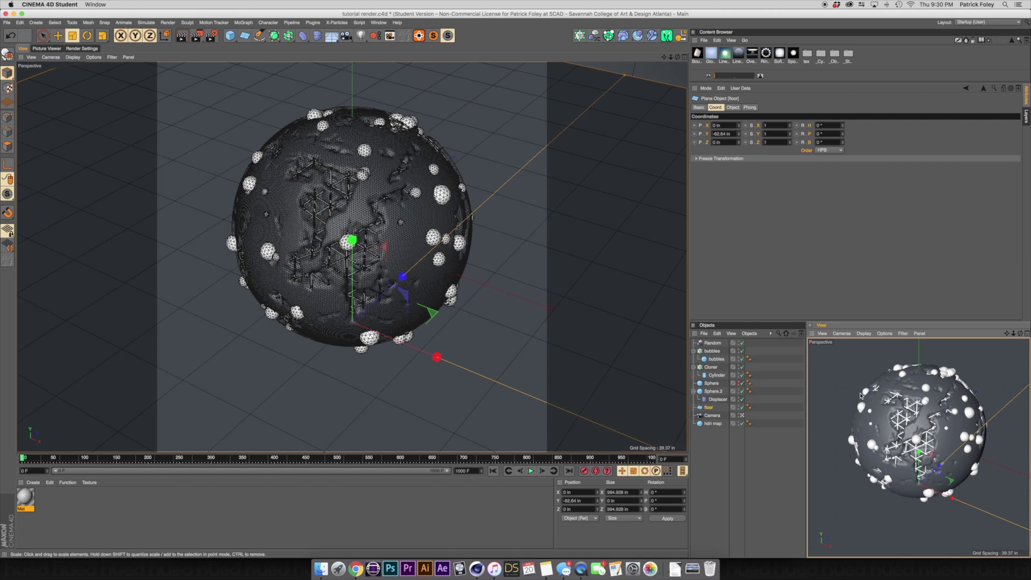
pyautogui.press('super+r')
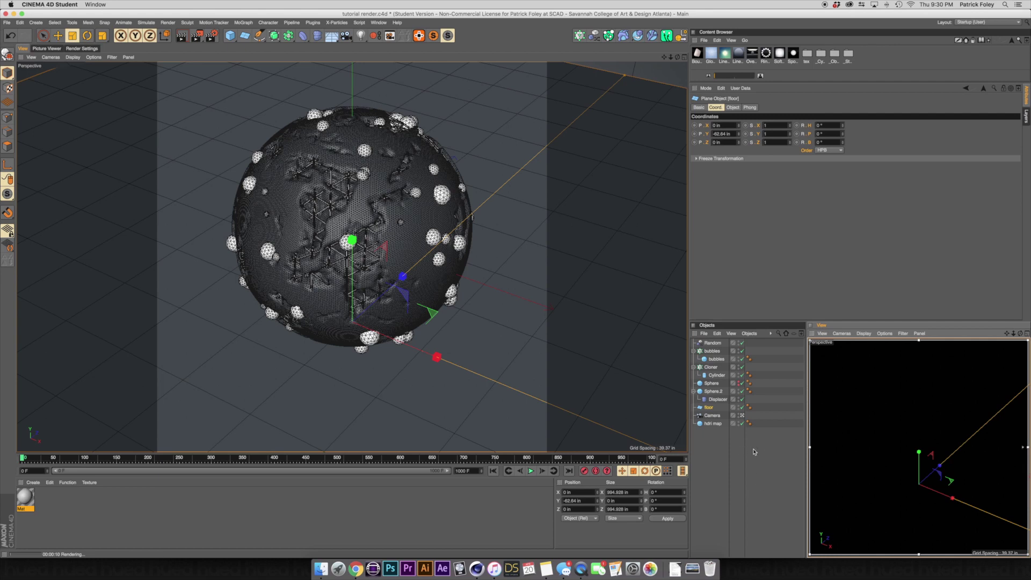
pyautogui.click(194, 38)
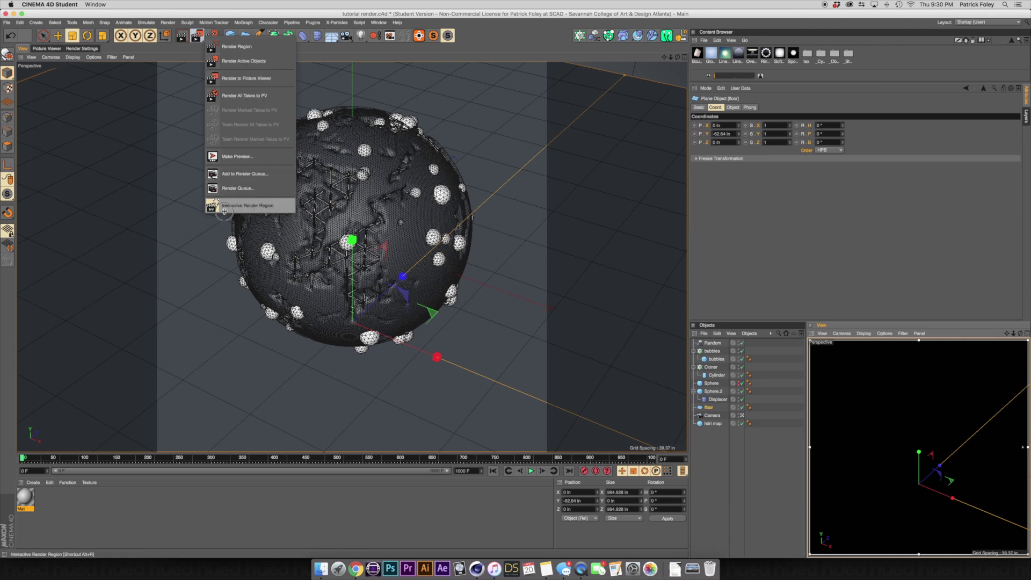
pyautogui.click(266, 206)
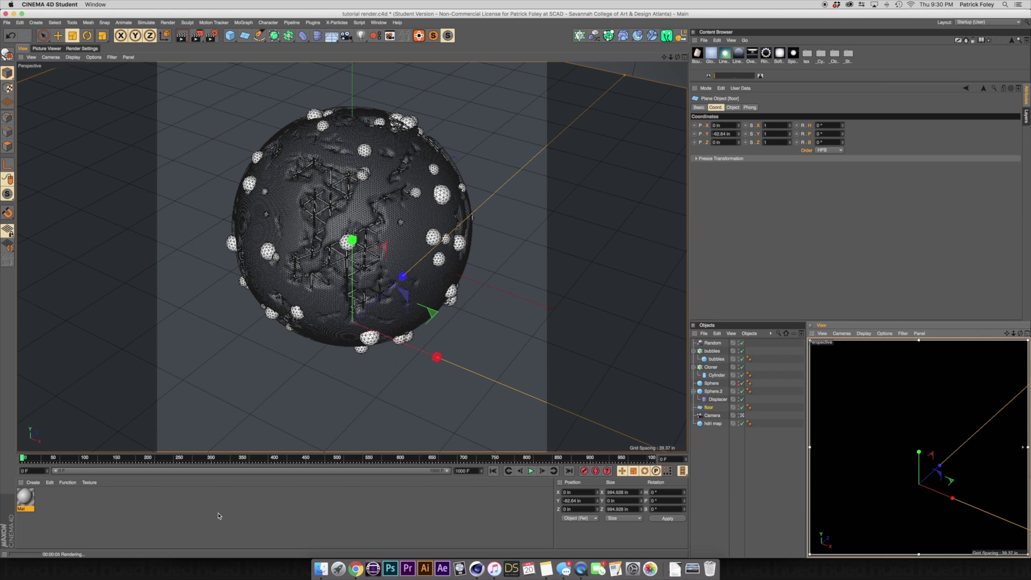
# Apply the new material to the hdri map sphere and make it emit light, with Color and Reflectance disabled and Luminance enabled.
pyautogui.moveTo(27, 497); pyautogui.dragTo(712, 424)
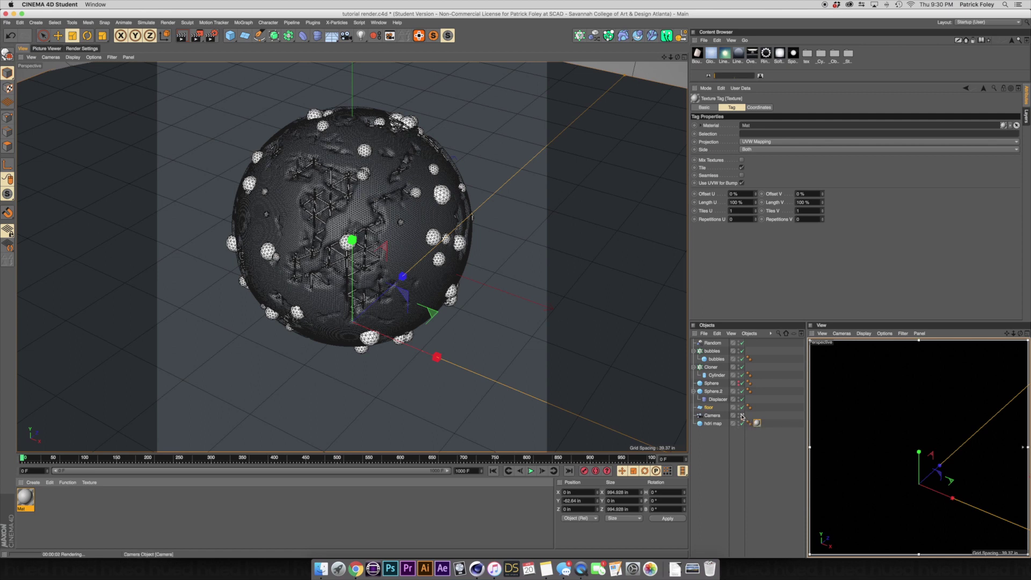
pyautogui.doubleClick(26, 498)
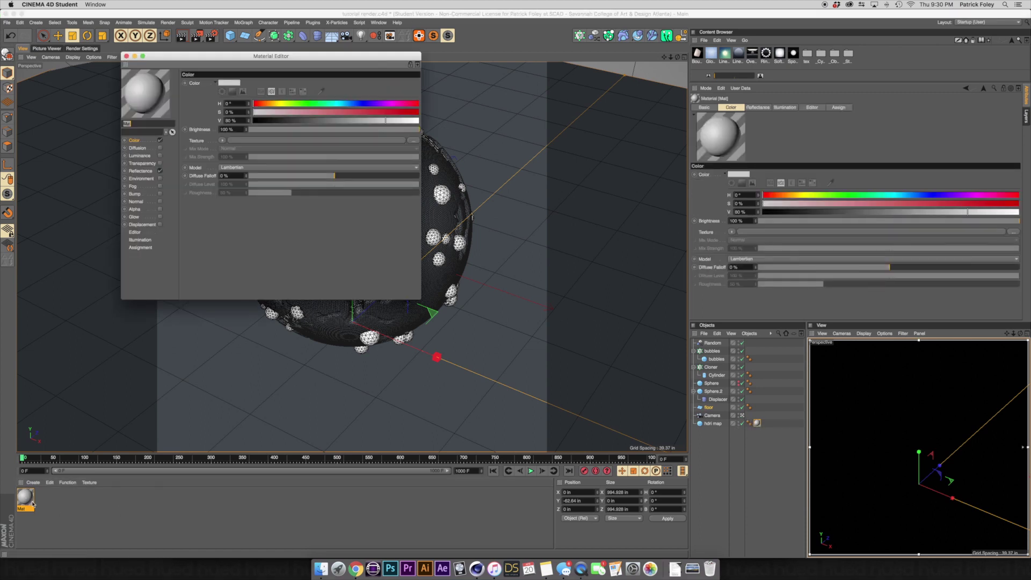
pyautogui.moveTo(191, 56); pyautogui.dragTo(447, 91)
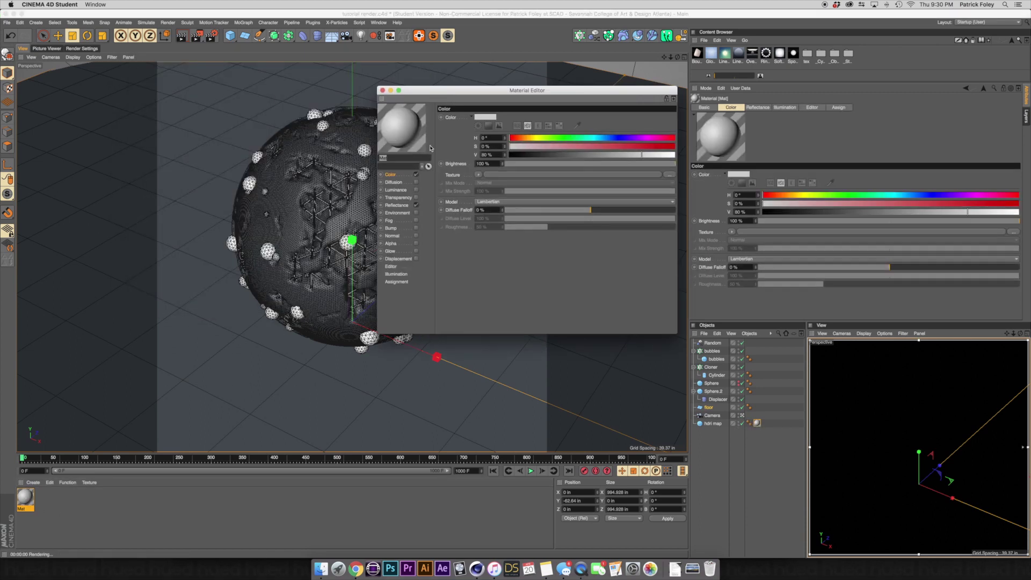
pyautogui.click(417, 176)
pyautogui.click(416, 205)
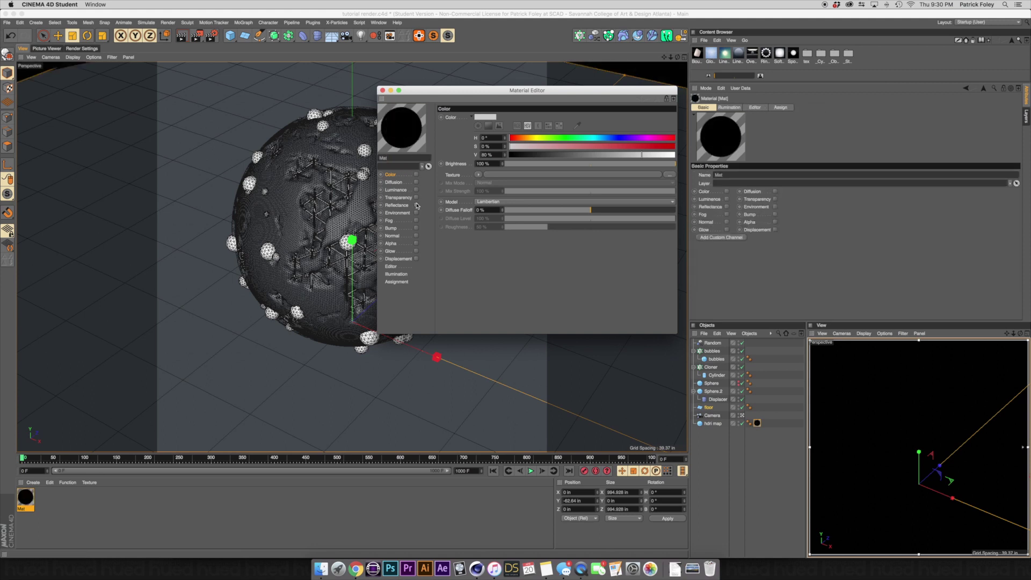
pyautogui.click(416, 190)
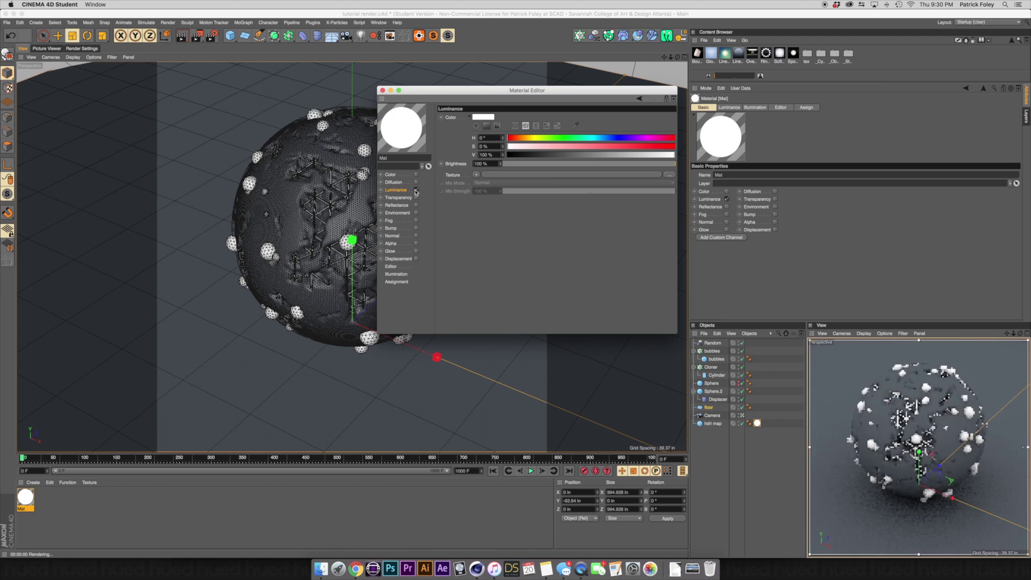
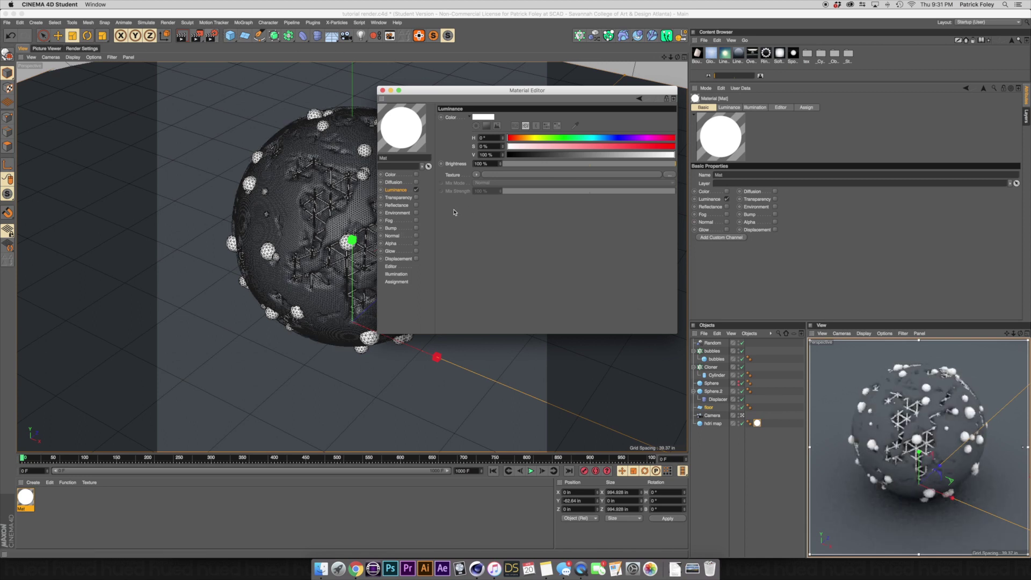
# Look at the material's Illumination settings and refresh the interactive render.
pyautogui.click(398, 275)
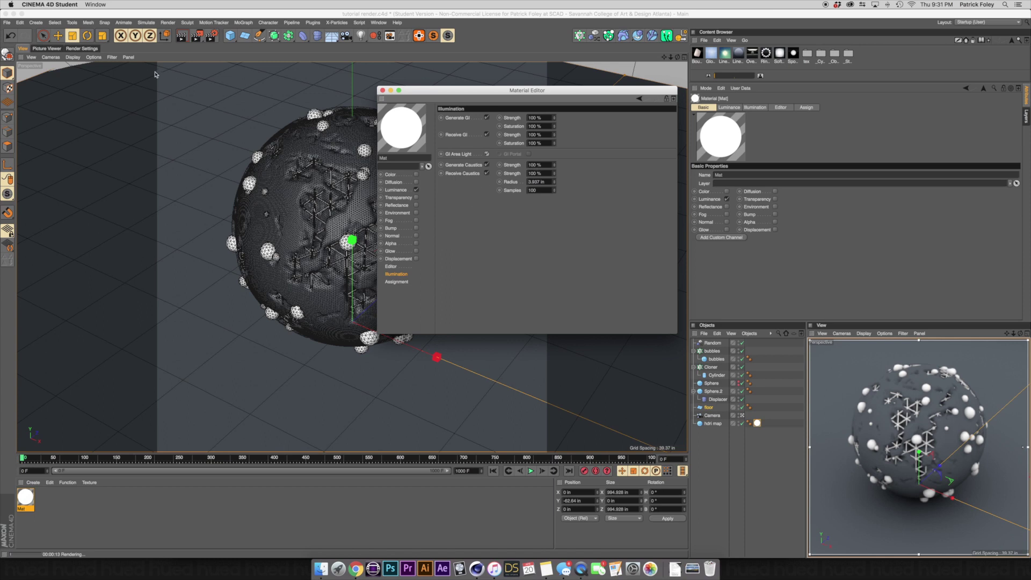
pyautogui.press('super+r')
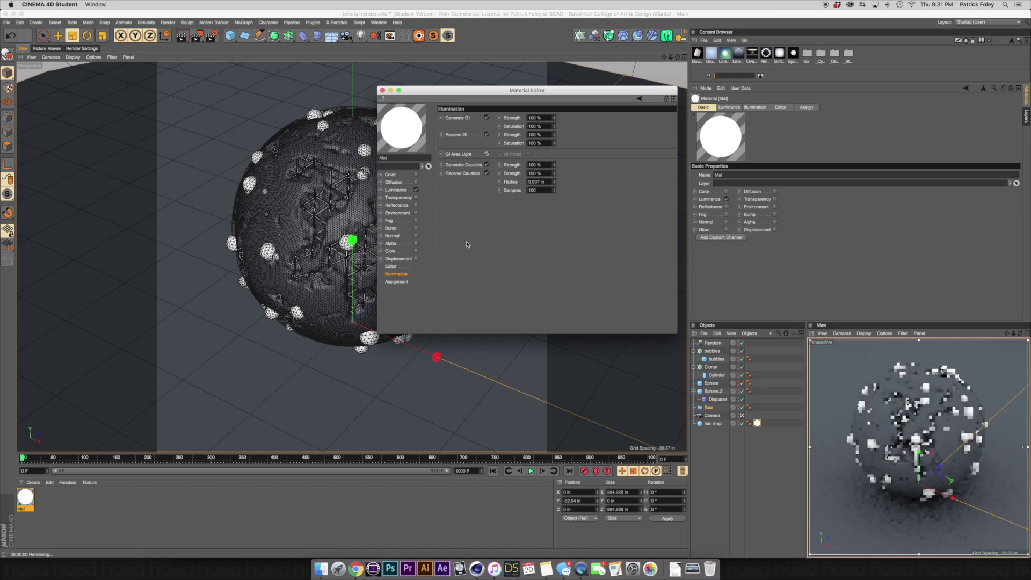
# Load the downloaded room panorama JPG from Documents as the material's Luminance texture, without copying it to the project location.
pyautogui.click(397, 191)
pyautogui.click(476, 175)
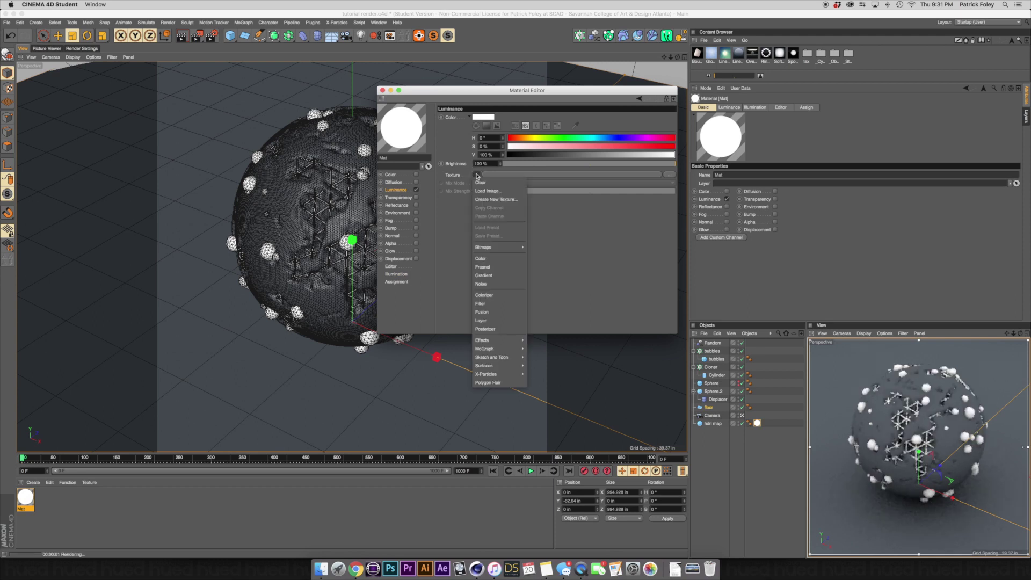
pyautogui.click(487, 191)
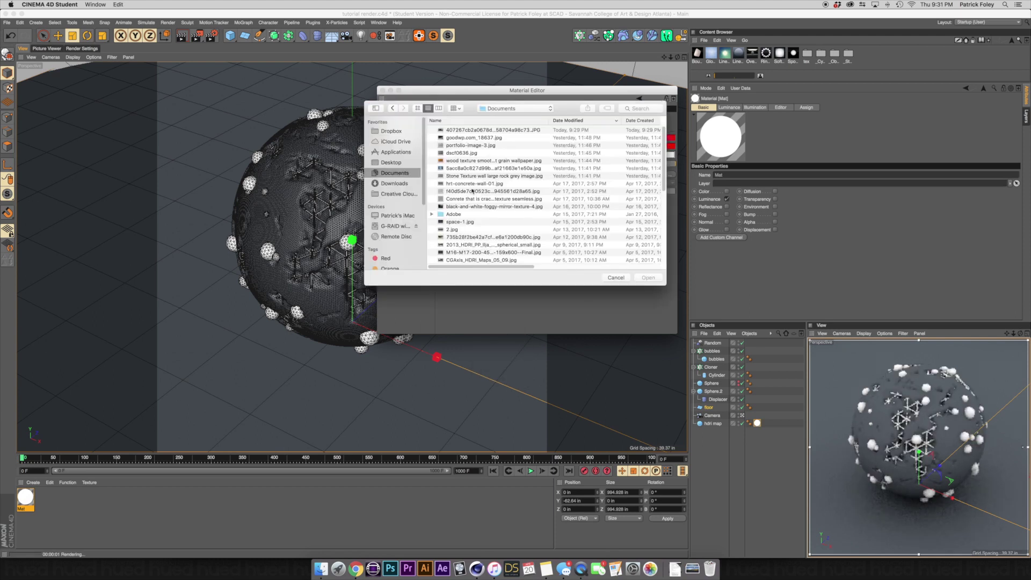
pyautogui.click(451, 129)
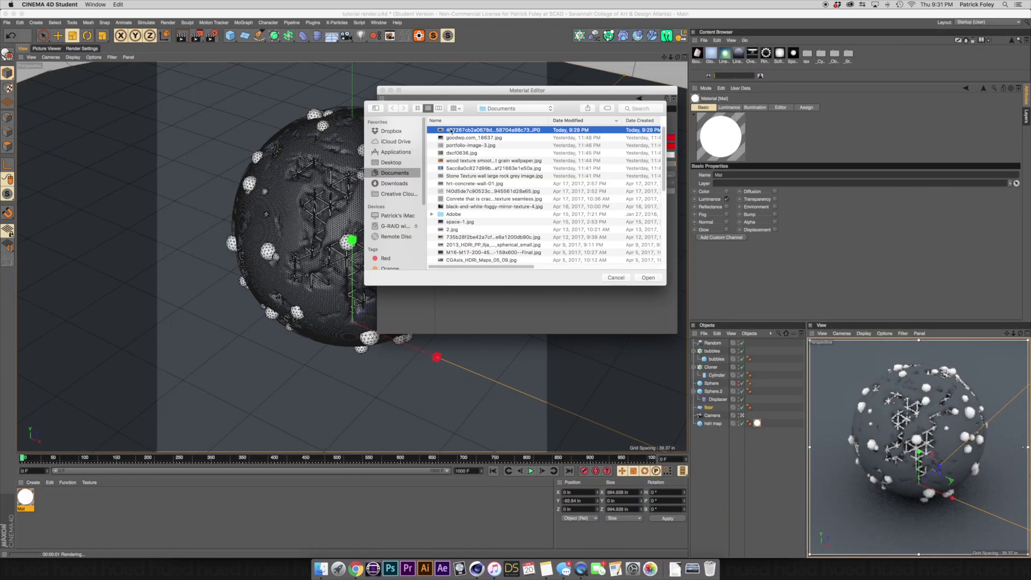
pyautogui.doubleClick(450, 129)
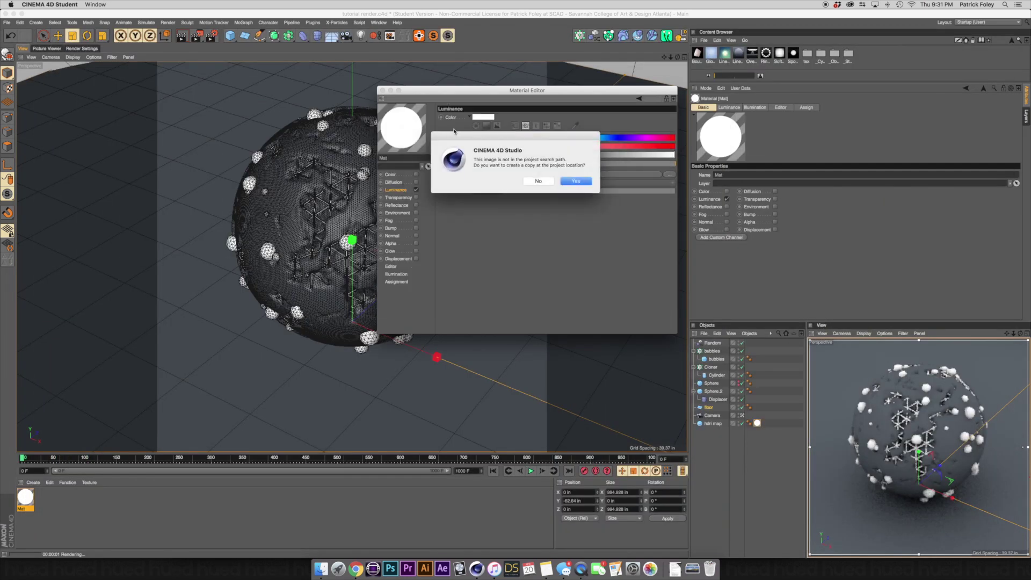
pyautogui.click(536, 181)
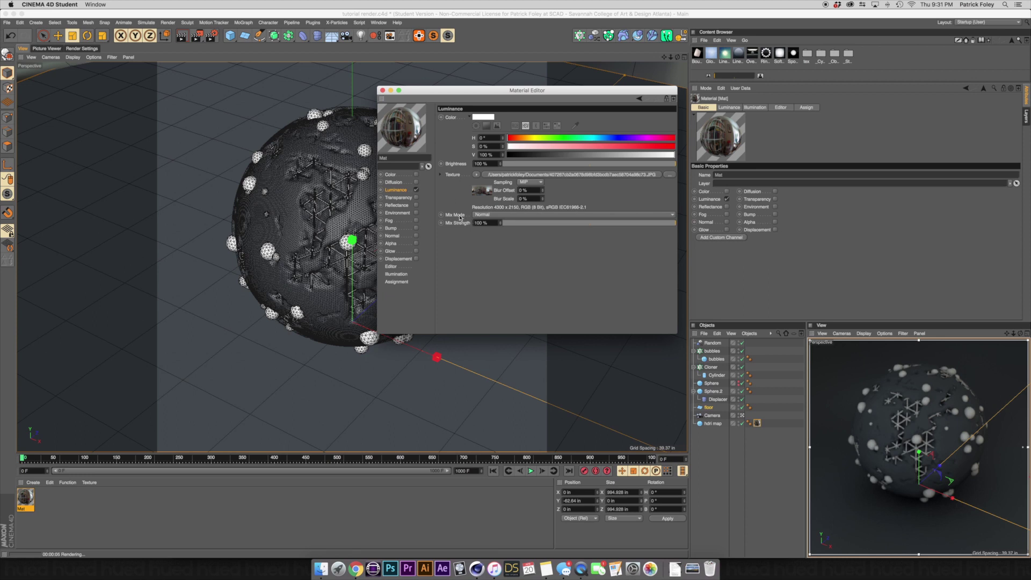
# Set the Luminance texture's mix mode to Multiply and the brightness to 125%, and close the material's settings.
pyautogui.click(481, 215)
pyautogui.click(487, 248)
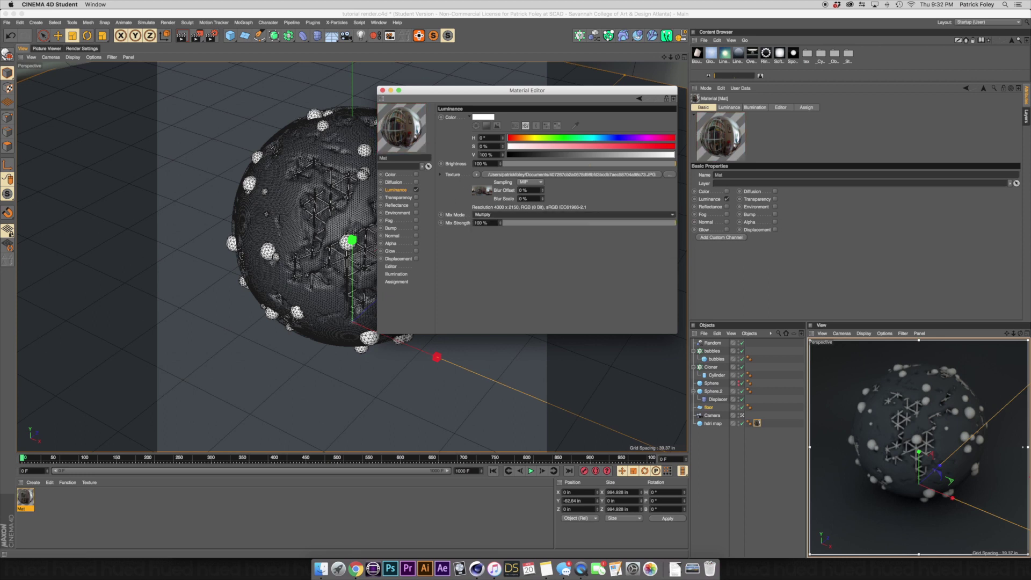
pyautogui.doubleClick(480, 163)
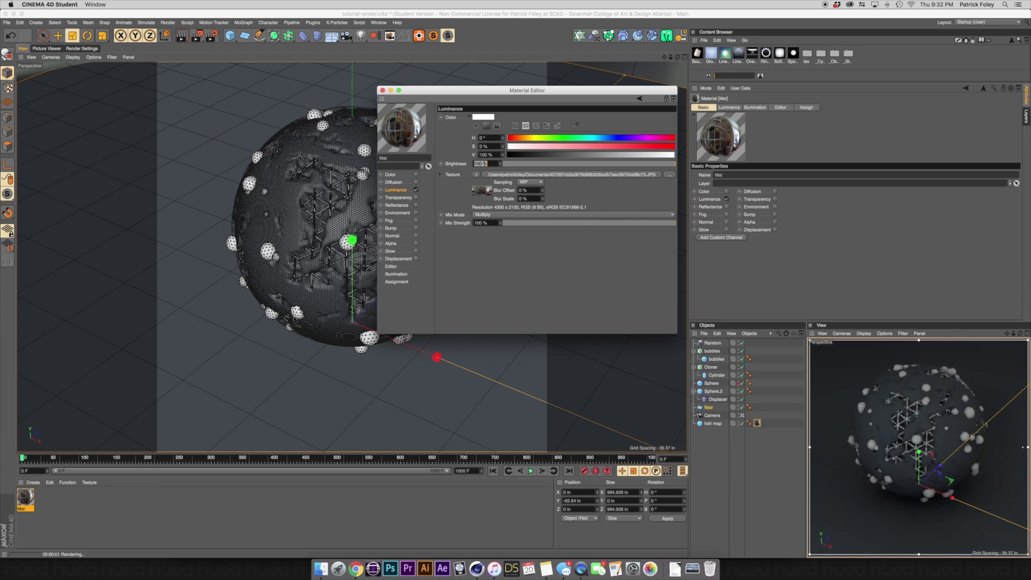
pyautogui.write('150')
pyautogui.press('Return')
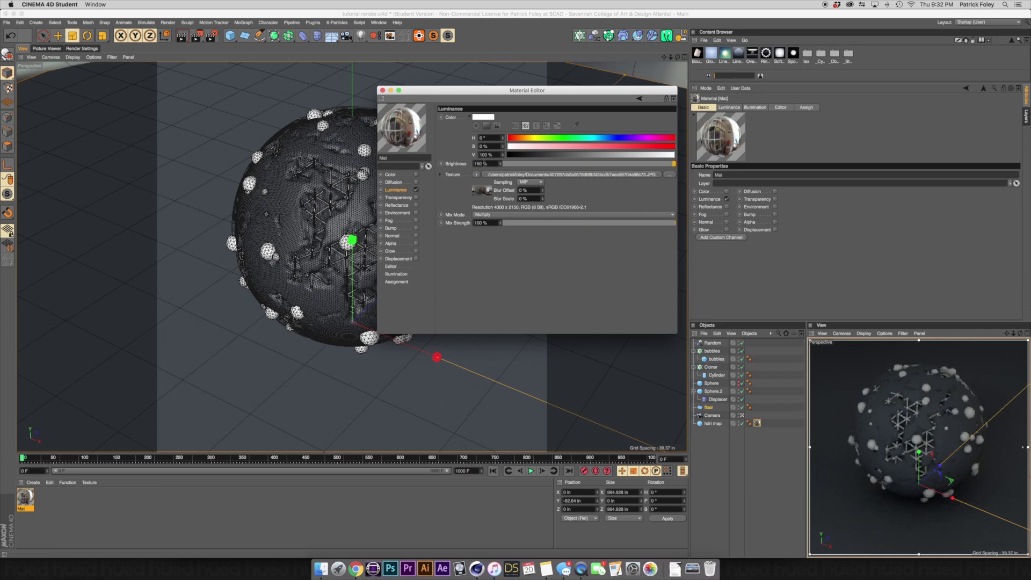
pyautogui.doubleClick(480, 164)
pyautogui.write('125')
pyautogui.press('Return')
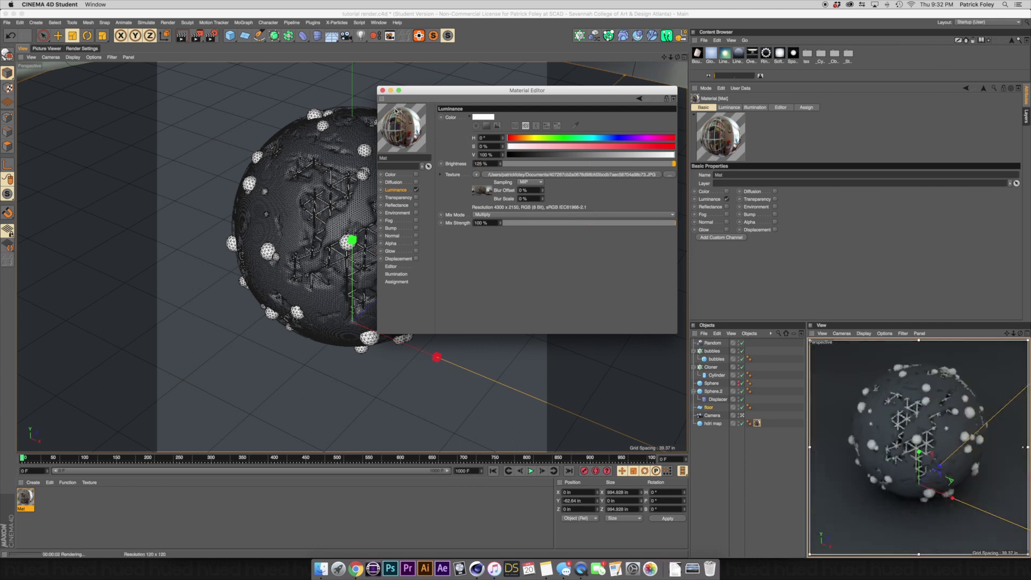
pyautogui.click(383, 91)
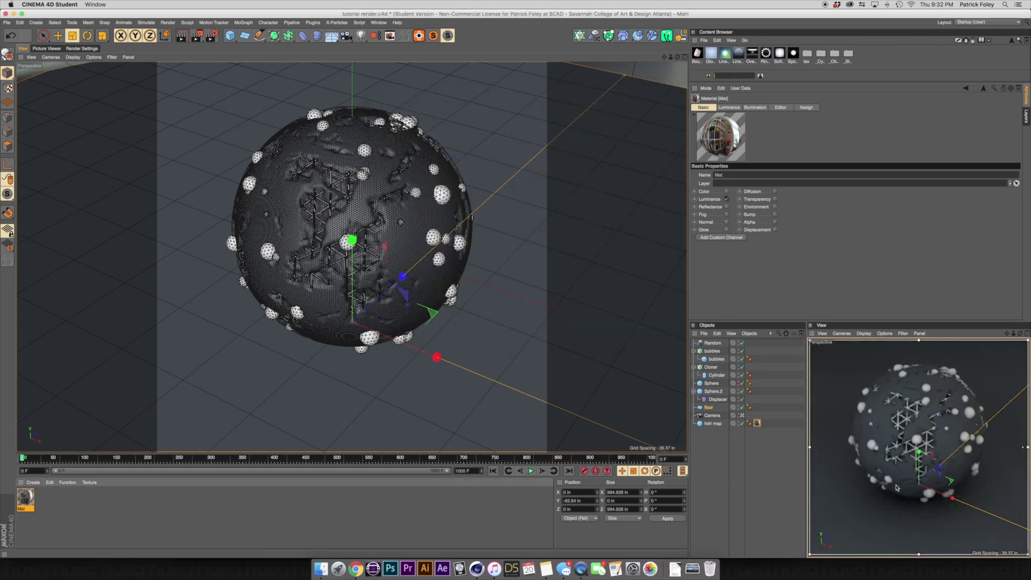
# Leave the camera view, zoom out to see the whole hdri map sphere, and enable X-Ray for it.
pyautogui.click(741, 415)
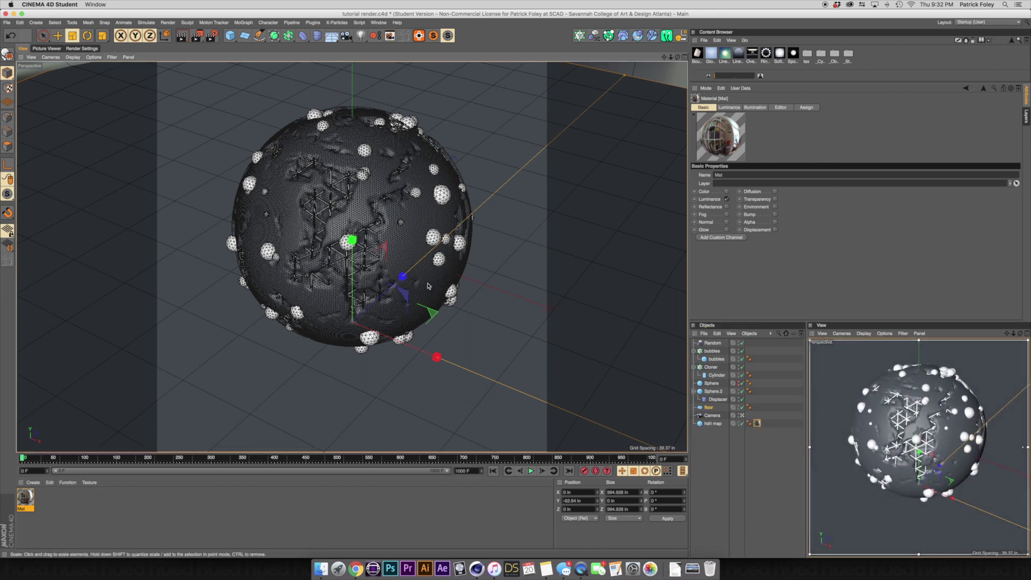
pyautogui.click(428, 286)
pyautogui.press('o')
pyautogui.scroll(6, 531, 324)
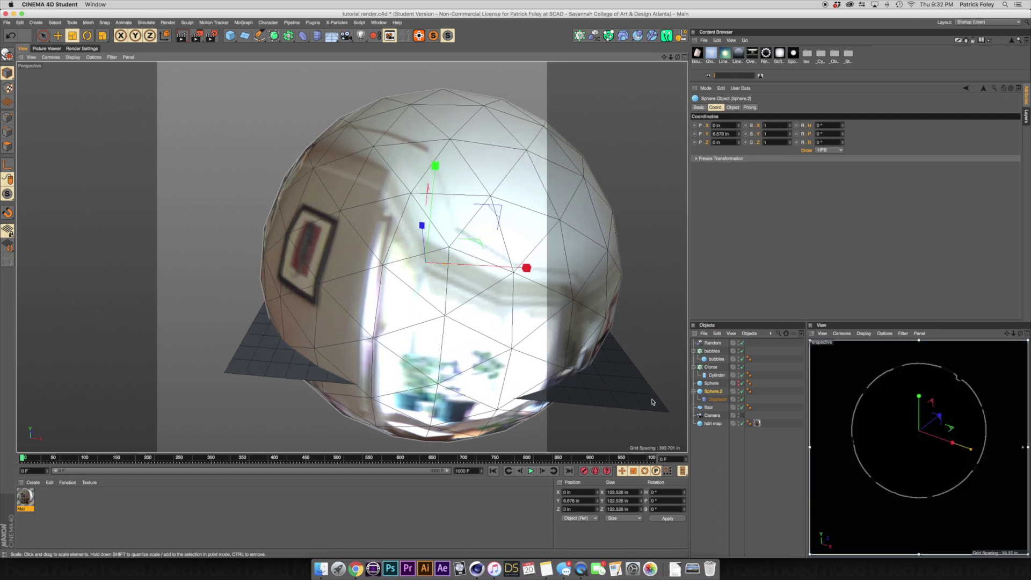
pyautogui.click(712, 424)
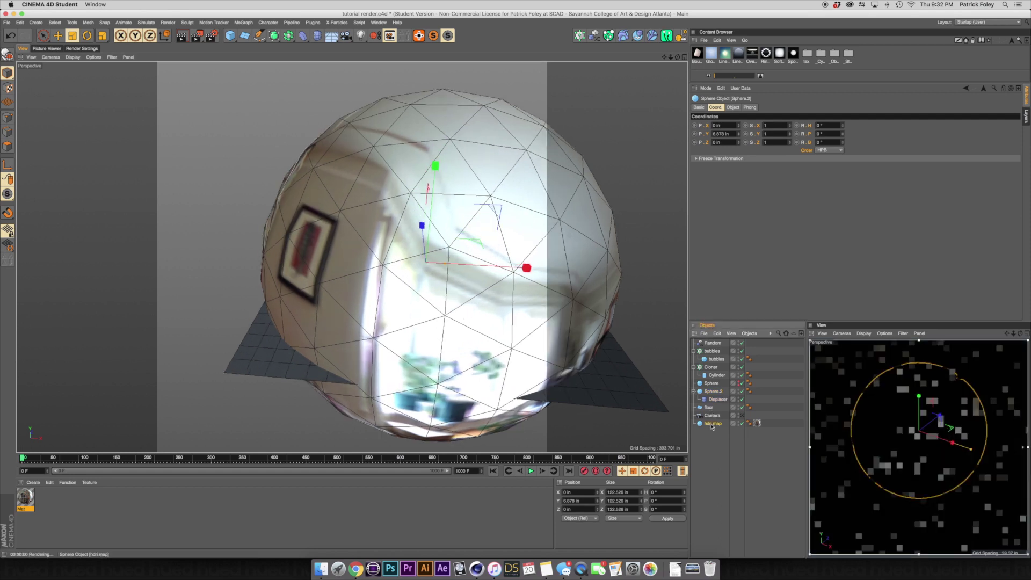
pyautogui.click(699, 107)
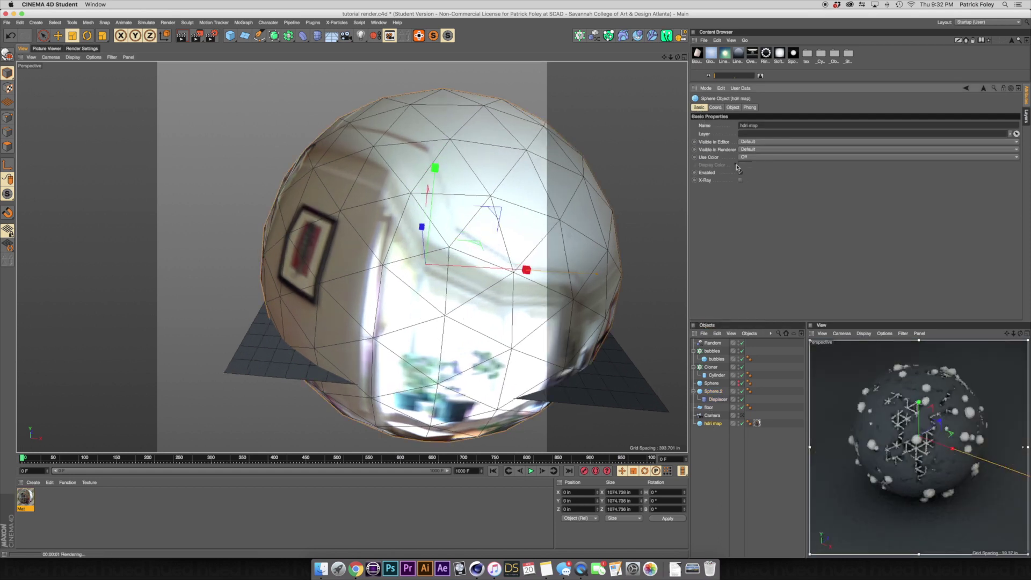
pyautogui.click(740, 181)
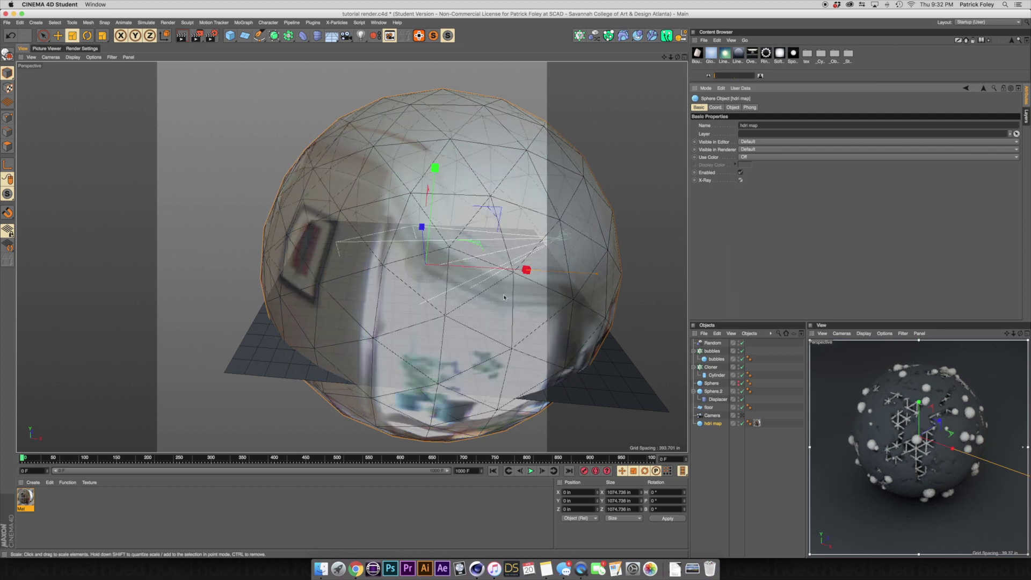
# Rotate the hdri map sphere around its vertical axis to a heading of about 91°, and return to the camera view.
pyautogui.scroll(3, 503, 297)
pyautogui.moveTo(505, 297)
pyautogui.keyDown('alt'); pyautogui.mouseDown()
pyautogui.moveTo(520, 296)
pyautogui.moveTo(512, 302)
pyautogui.mouseUp(); pyautogui.keyUp('alt')
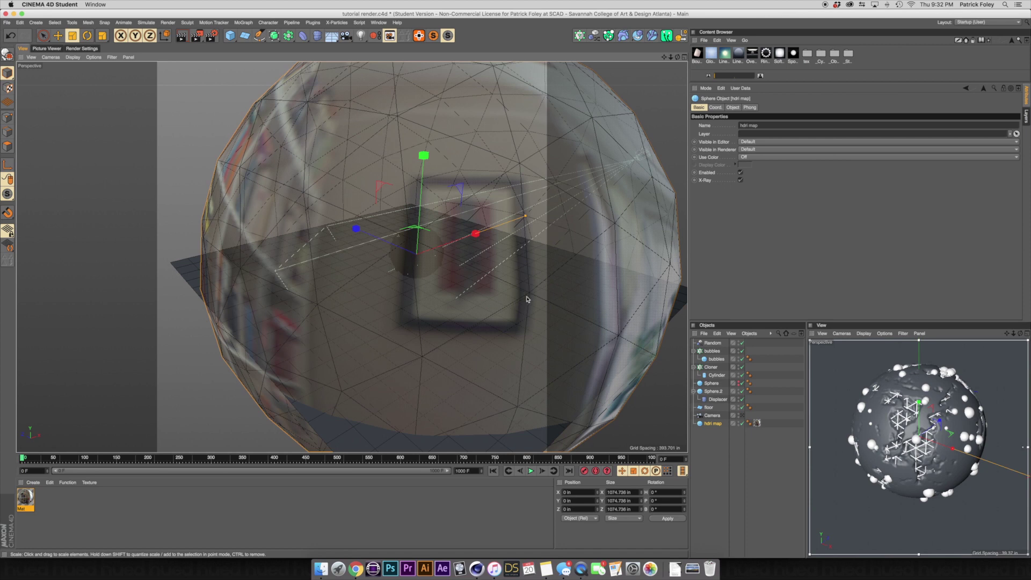
pyautogui.keyDown('alt'); pyautogui.moveTo(614, 222); pyautogui.dragTo(585, 239); pyautogui.keyUp('alt')
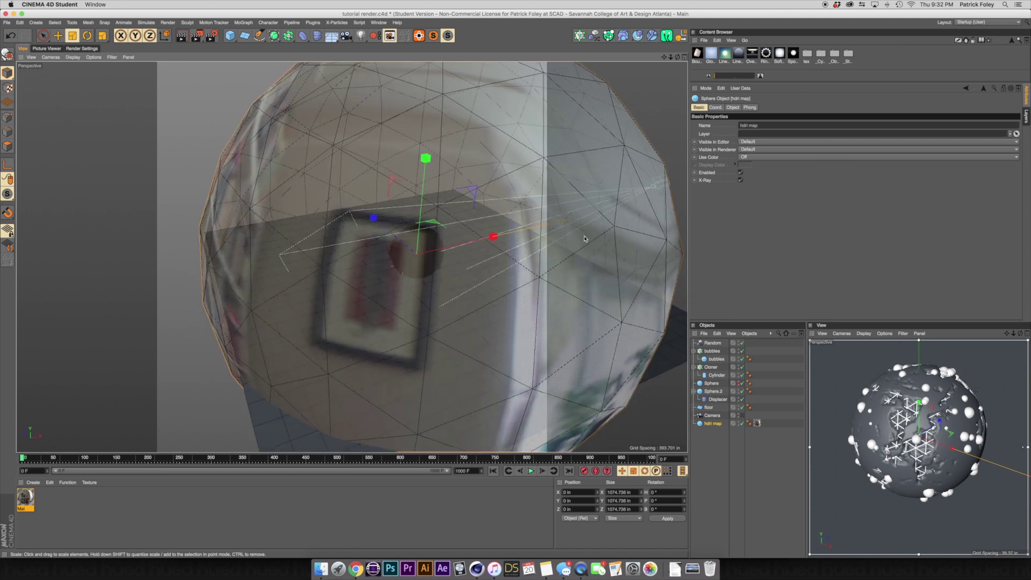
pyautogui.press('r')
pyautogui.moveTo(424, 288); pyautogui.dragTo(610, 290)
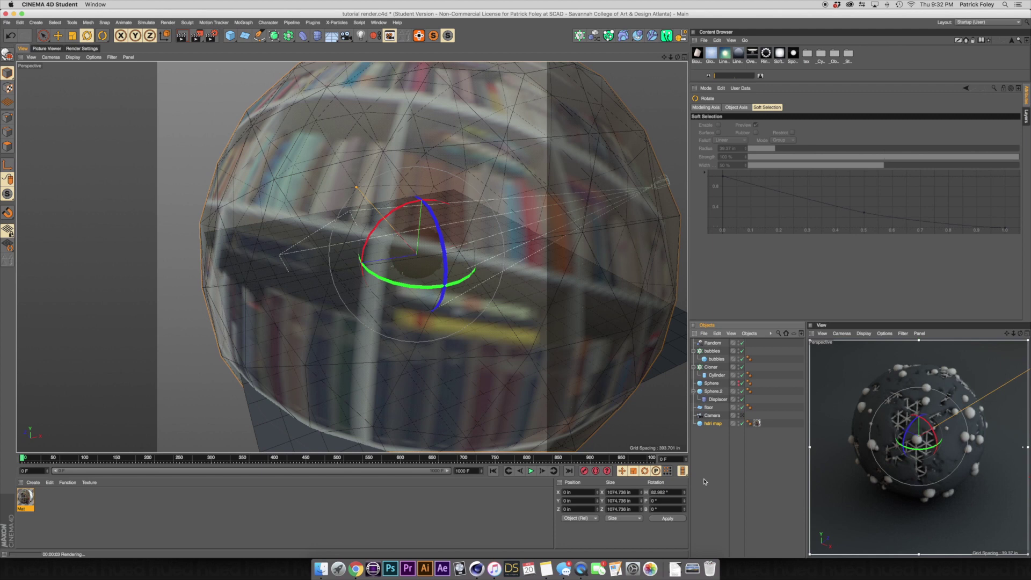
pyautogui.moveTo(450, 284); pyautogui.dragTo(462, 287)
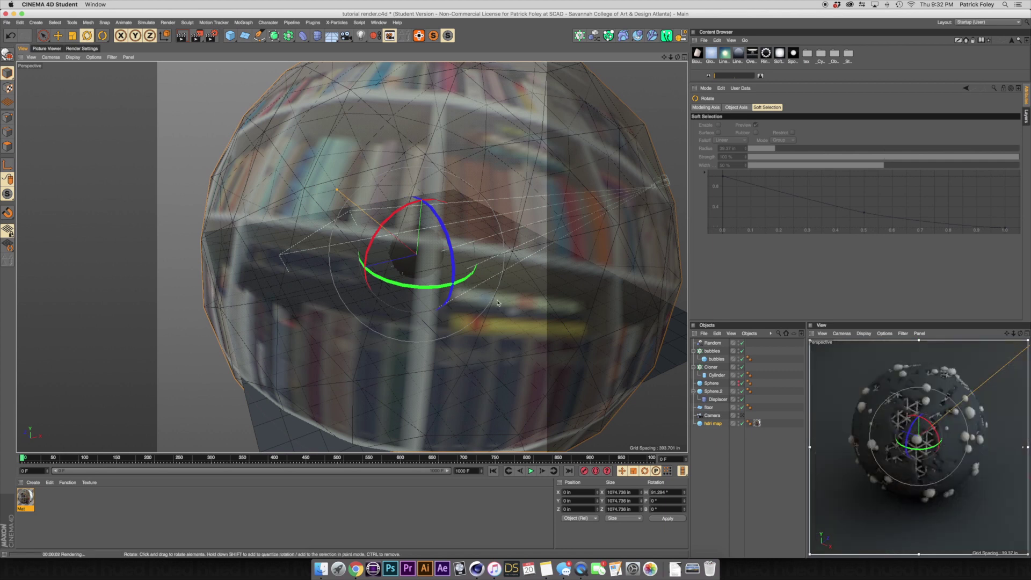
pyautogui.click(742, 416)
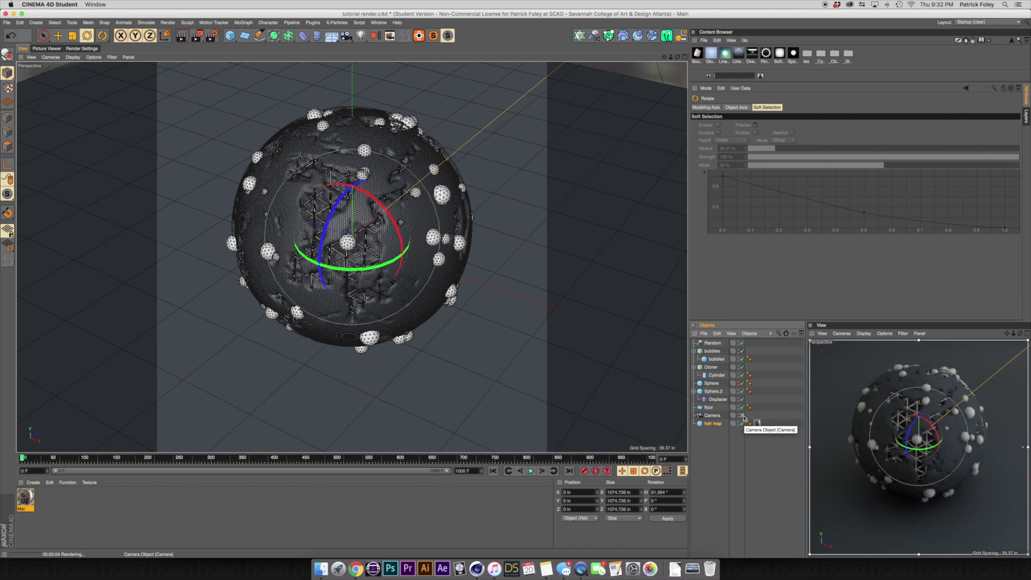
pyautogui.click(718, 450)
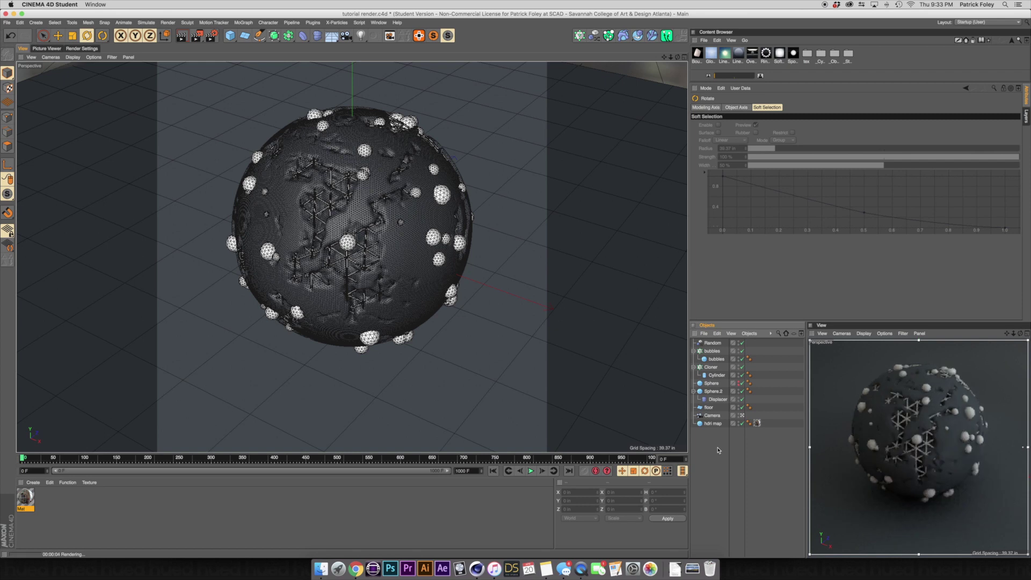
# Create a new material and apply it to the floor.
pyautogui.doubleClick(49, 520)
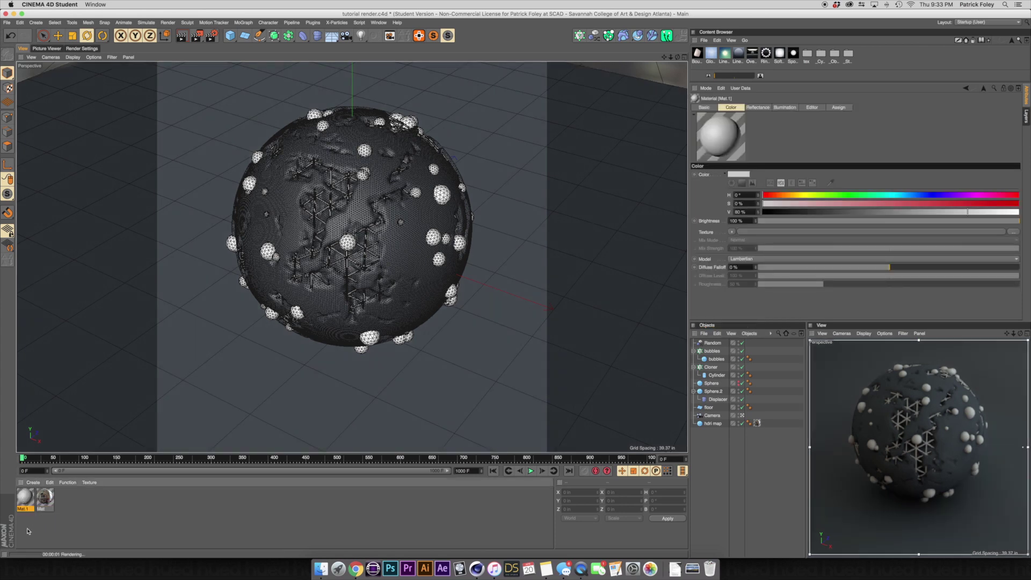
pyautogui.click(33, 482)
pyautogui.click(25, 518)
pyautogui.moveTo(24, 500); pyautogui.dragTo(157, 409)
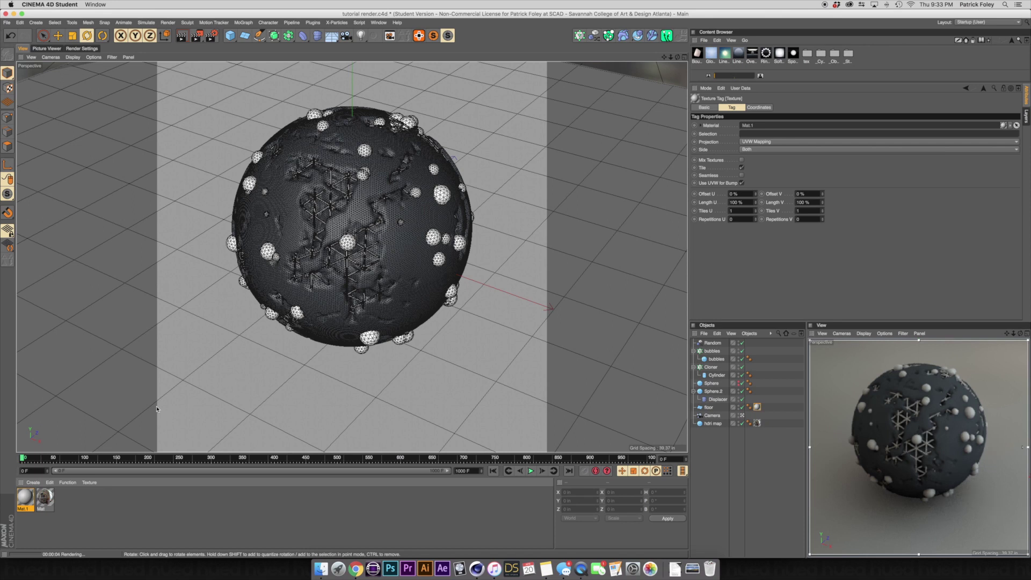
# Add a Reflection (Legacy) layer to the floor material's Reflectance and set its roughness to 10%.
pyautogui.doubleClick(25, 497)
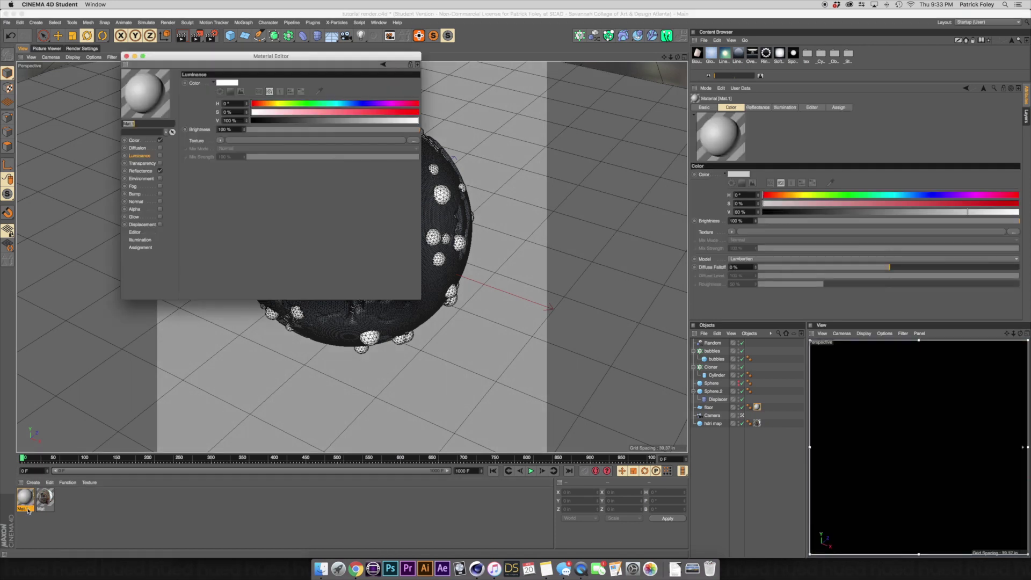
pyautogui.click(141, 170)
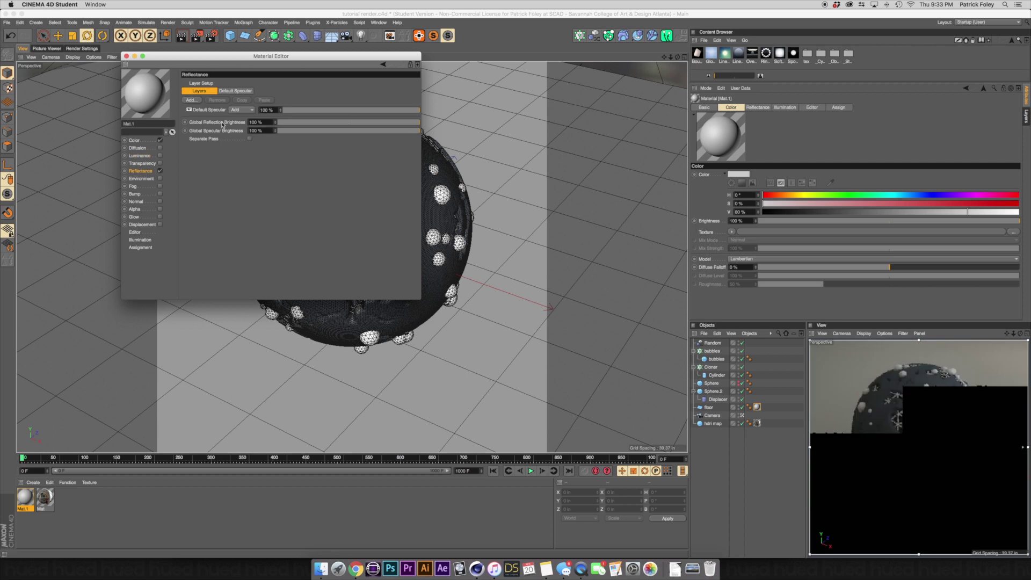
pyautogui.click(187, 102)
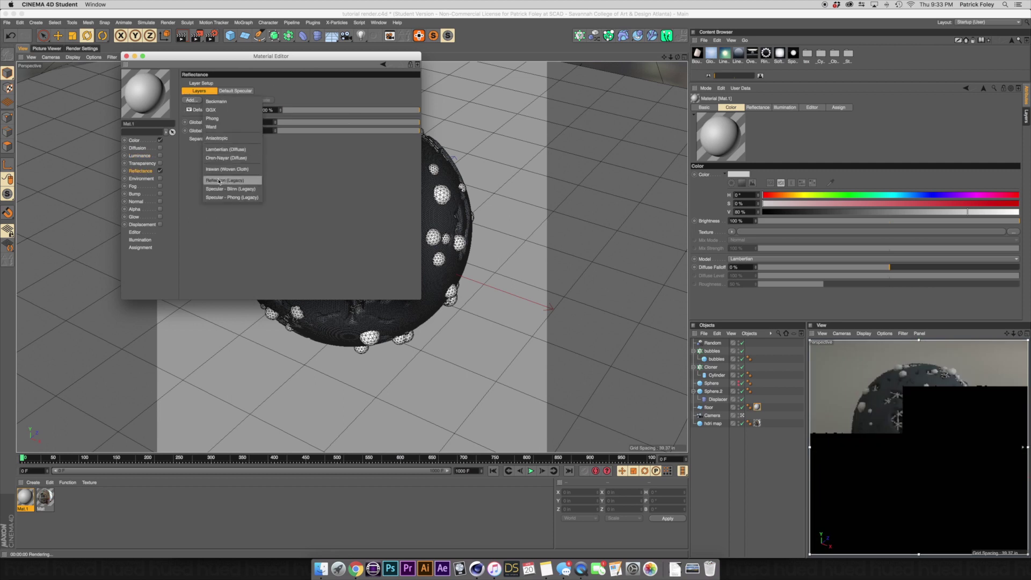
pyautogui.click(236, 182)
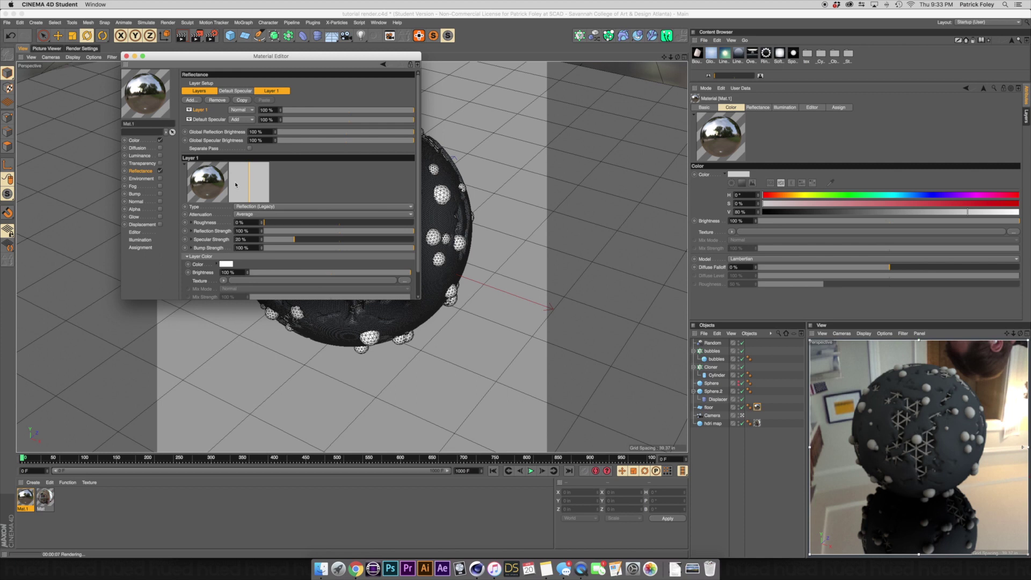
pyautogui.click(277, 223)
pyautogui.moveTo(277, 224); pyautogui.dragTo(278, 225)
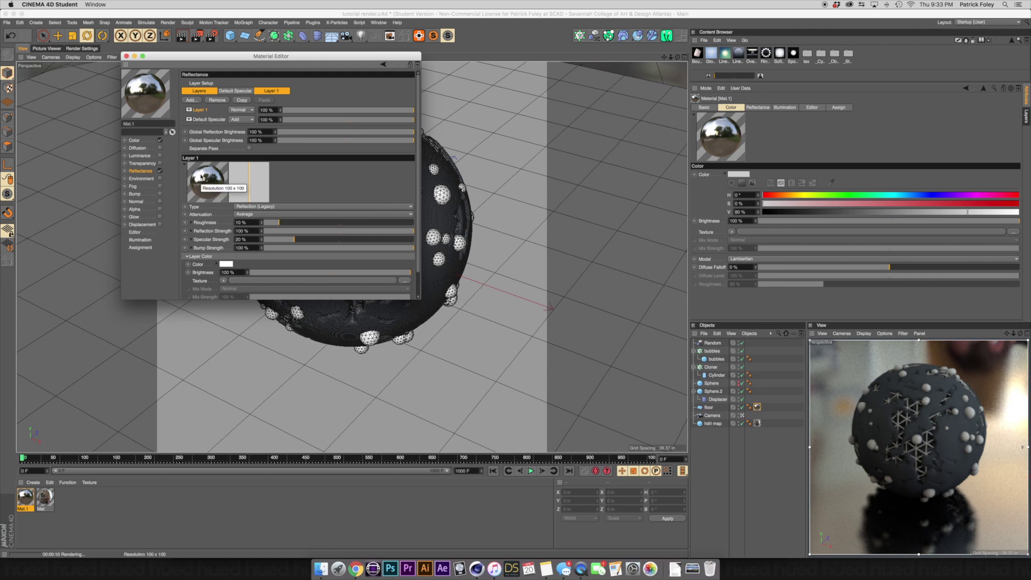
# Remove the Default Specular layer from the floor material and reduce the reflection layer's opacity to about 18%.
pyautogui.click(202, 120)
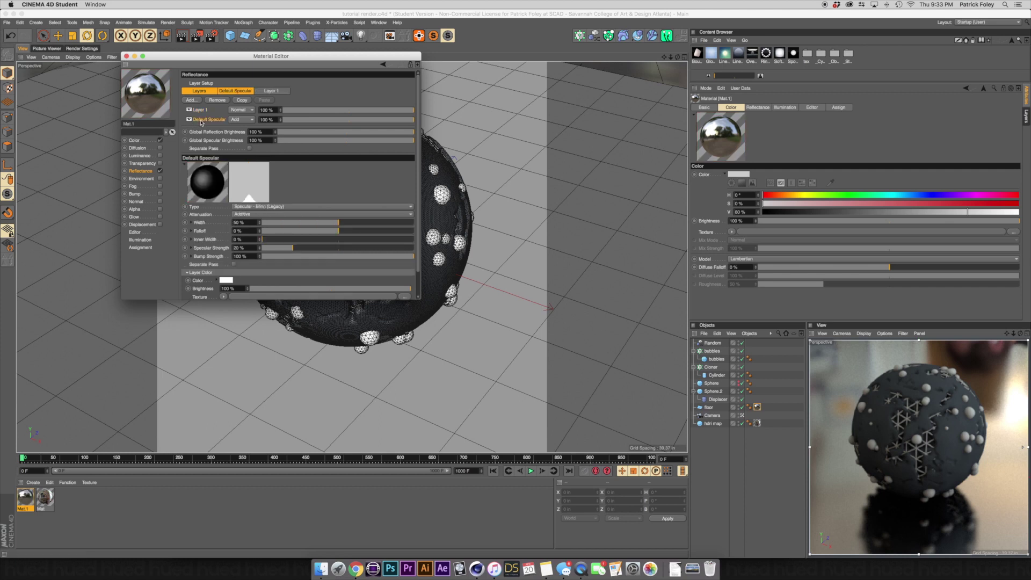
pyautogui.press('Delete')
pyautogui.click(201, 111)
pyautogui.moveTo(333, 112); pyautogui.dragTo(292, 113)
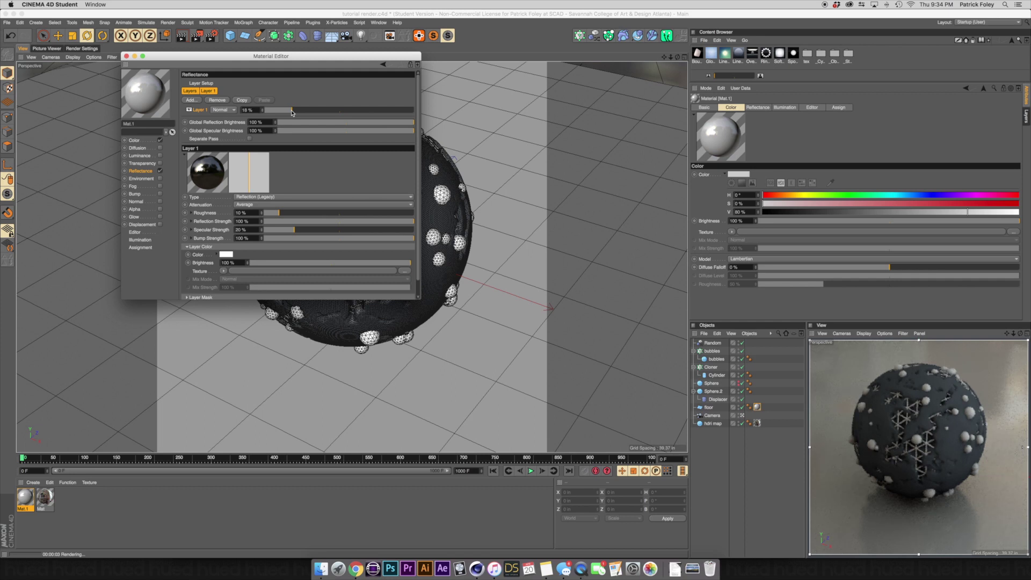
# Compare the floor material without its Color channel, keep Color enabled, and set it to pure white with V at 100%.
pyautogui.click(160, 141)
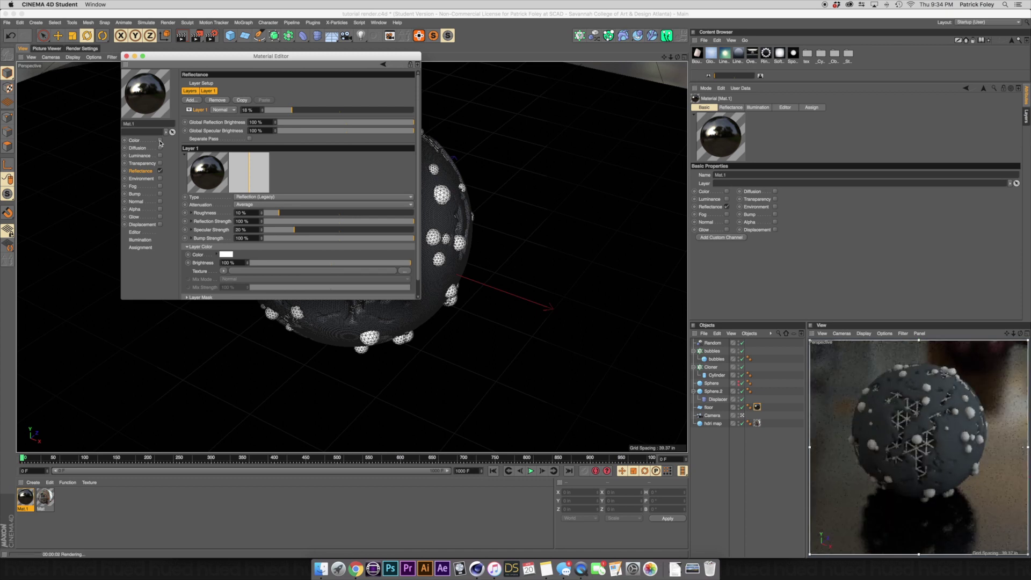
pyautogui.click(160, 140)
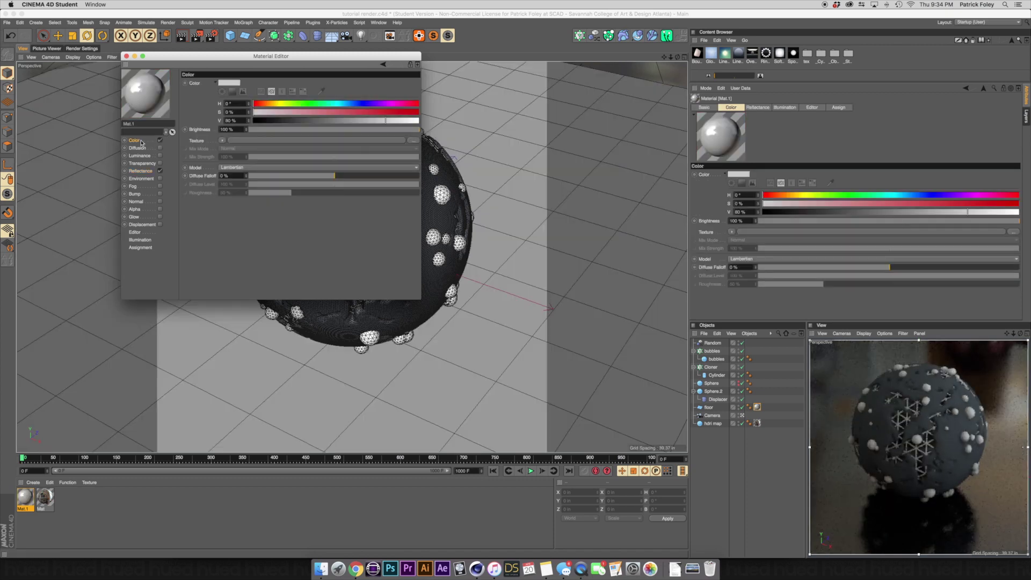
pyautogui.moveTo(386, 121); pyautogui.dragTo(419, 121)
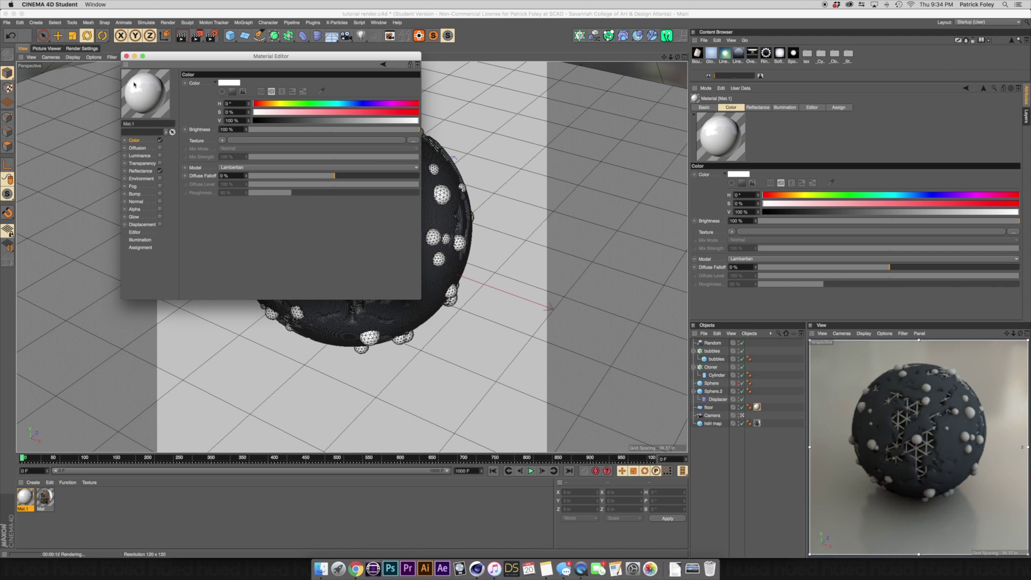
pyautogui.click(126, 56)
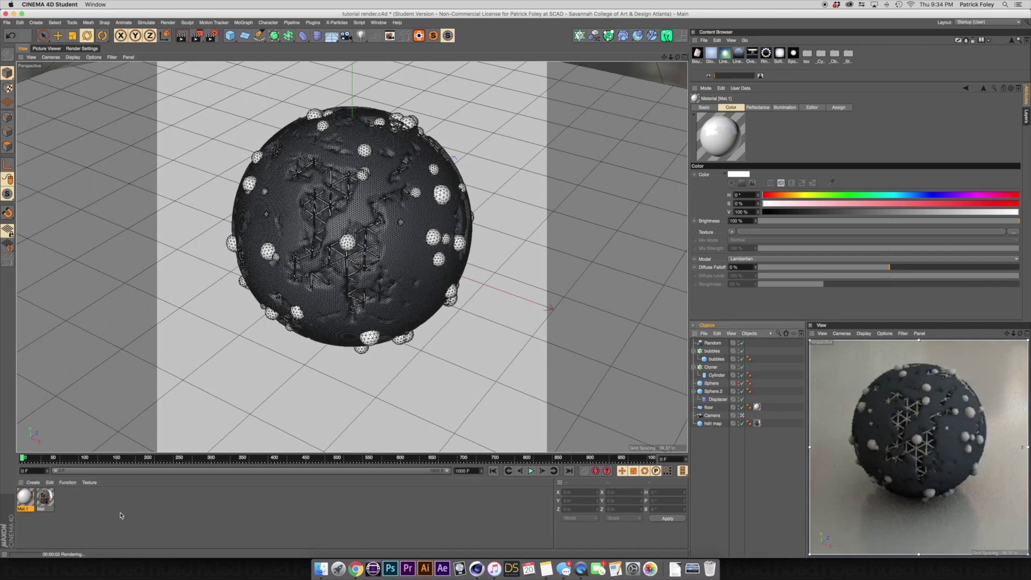
# Create a new material and apply it to the displaced sphere, Sphere.2.
pyautogui.click(34, 482)
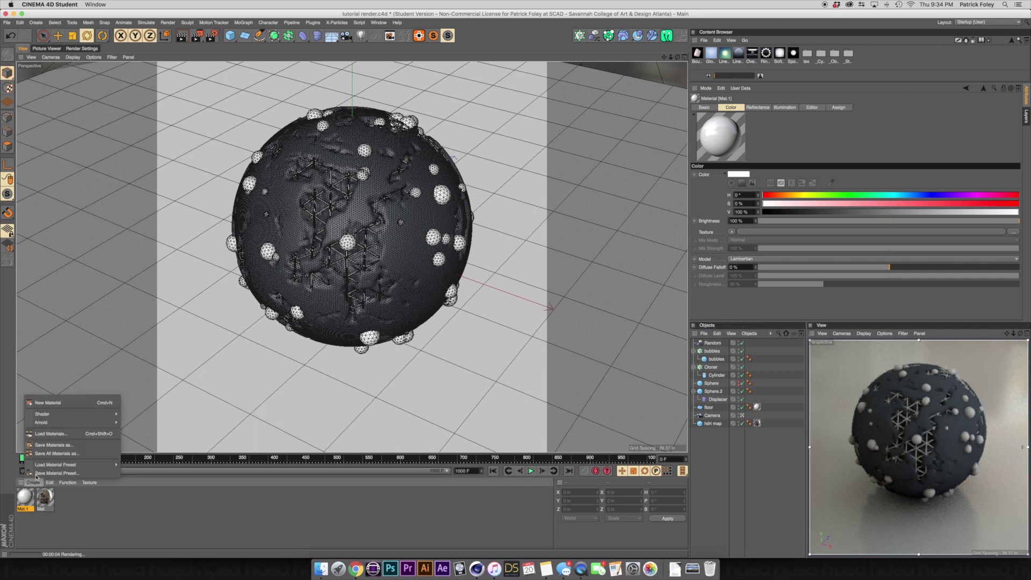
pyautogui.click(48, 402)
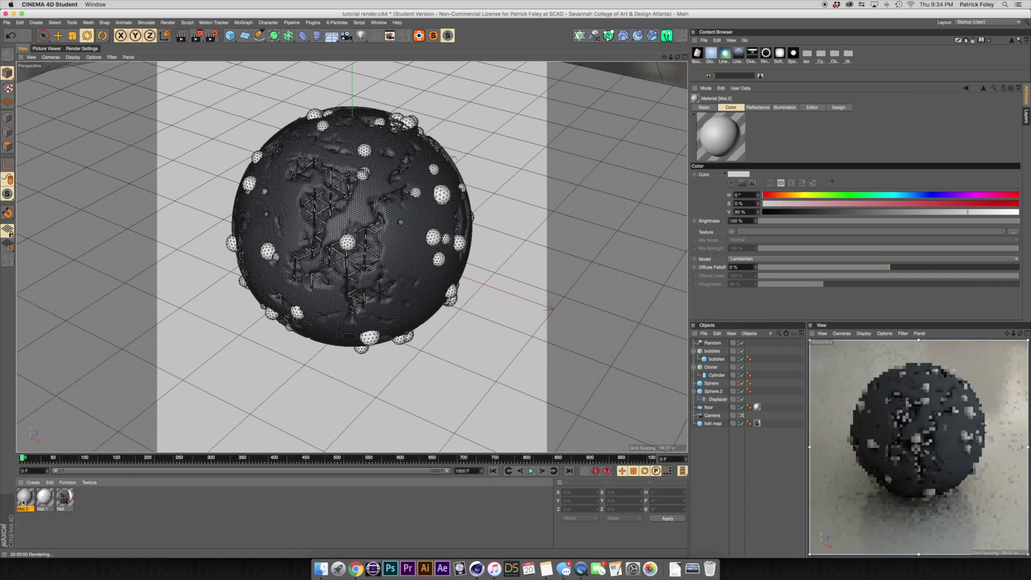
pyautogui.moveTo(23, 501); pyautogui.dragTo(409, 252)
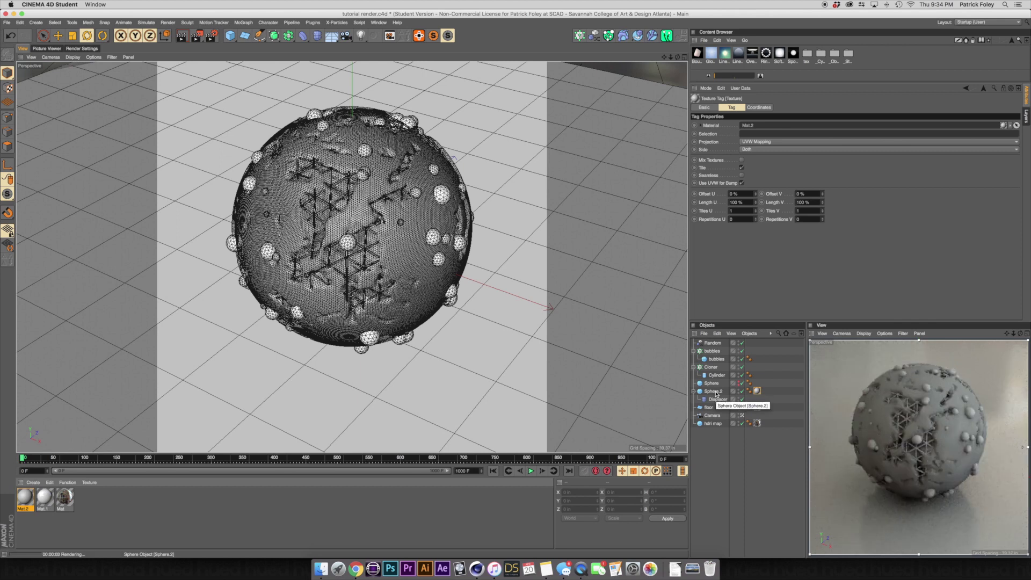
pyautogui.keyDown('ctrl'); pyautogui.moveTo(757, 390); pyautogui.dragTo(757, 406); pyautogui.keyUp('ctrl')
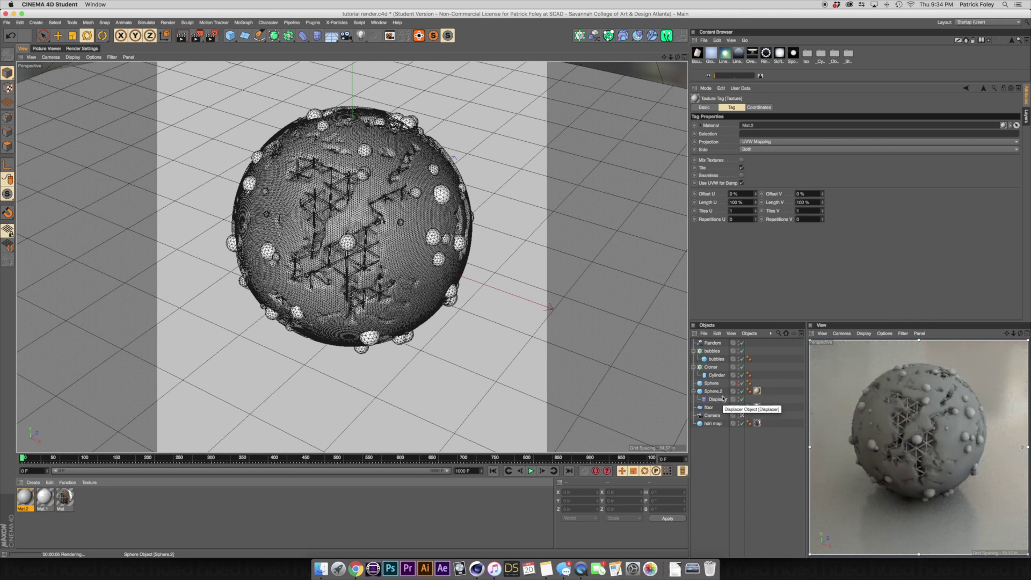
# Load the Marble surface shader as the Color texture of the sphere's material and open the shader's properties.
pyautogui.doubleClick(25, 500)
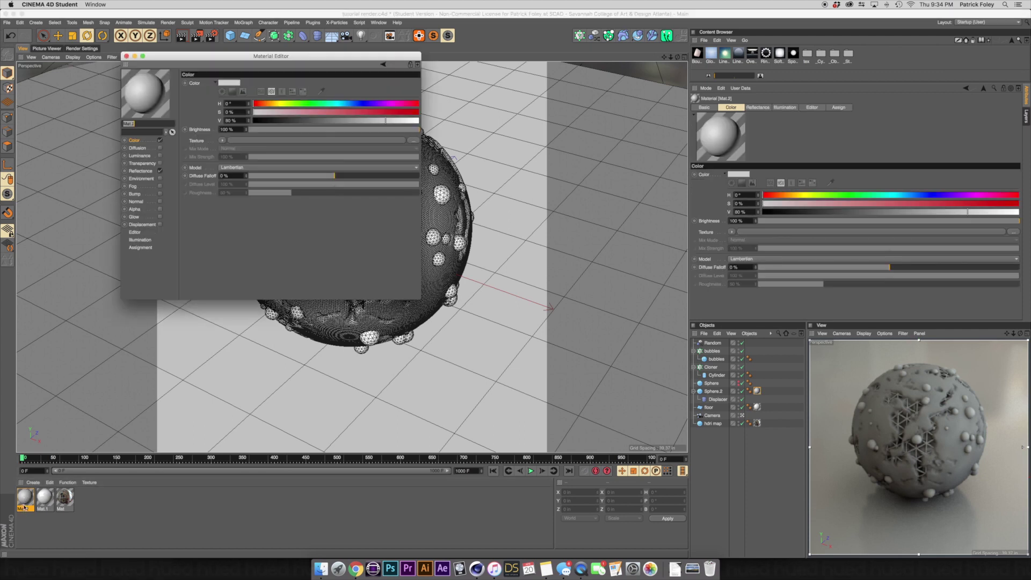
pyautogui.moveTo(177, 63); pyautogui.dragTo(532, 74)
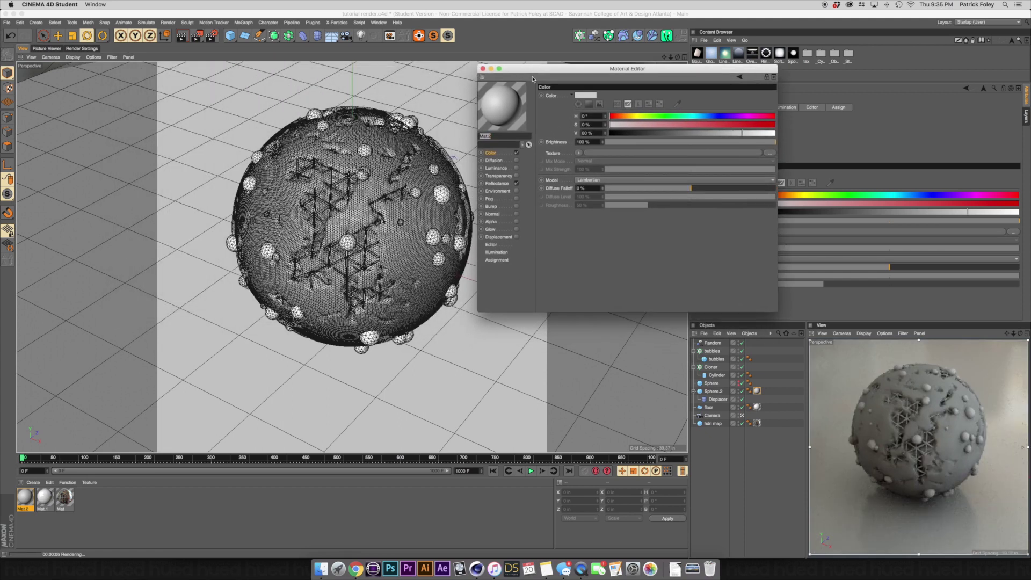
pyautogui.press('Return')
pyautogui.click(489, 154)
pyautogui.click(578, 153)
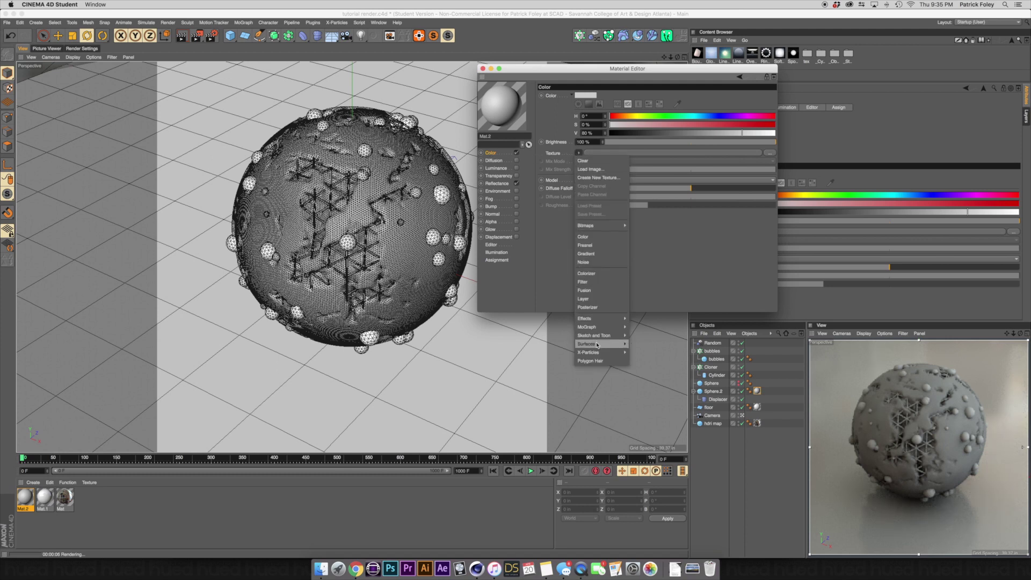
pyautogui.moveTo(614, 348)
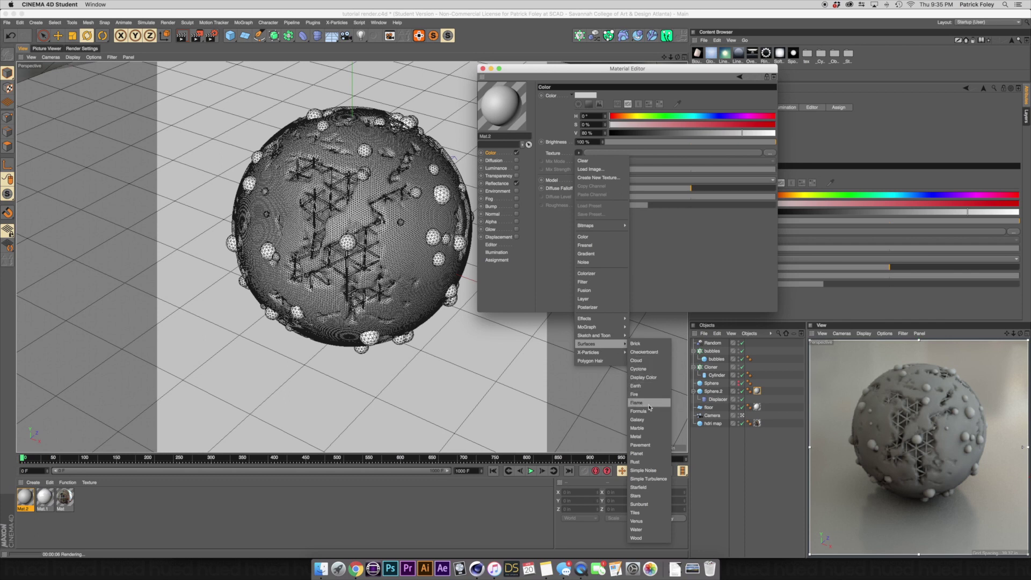
pyautogui.click(647, 428)
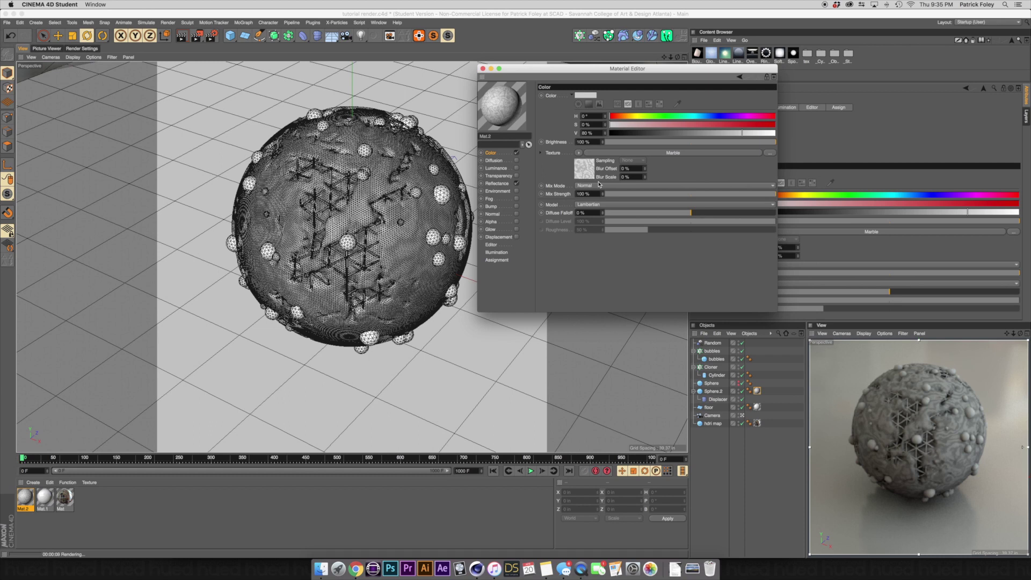
pyautogui.click(607, 155)
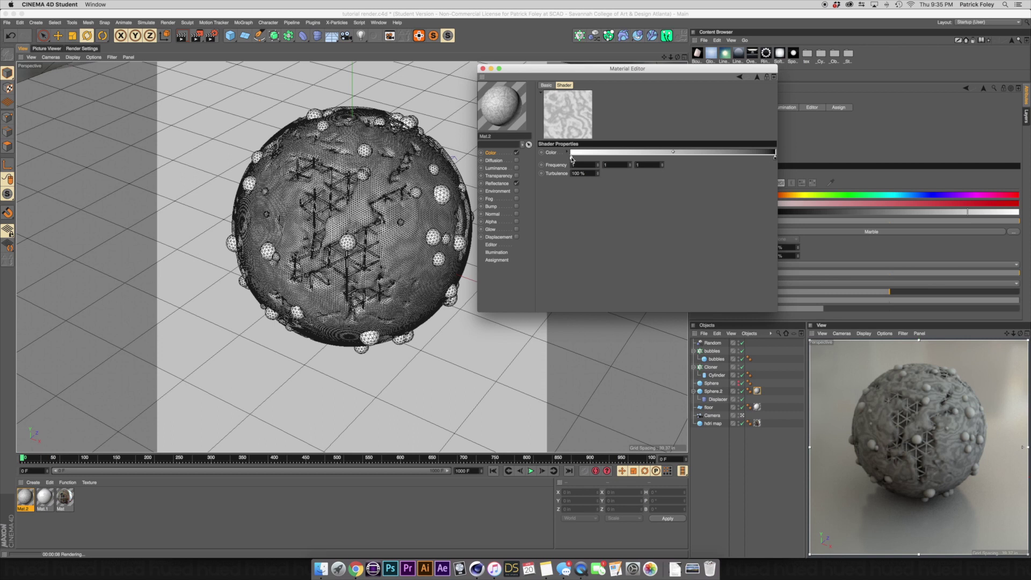
# Add a Reflection (Legacy) layer to the sphere material's Reflectance and remove the Default Specular layer.
pyautogui.click(497, 184)
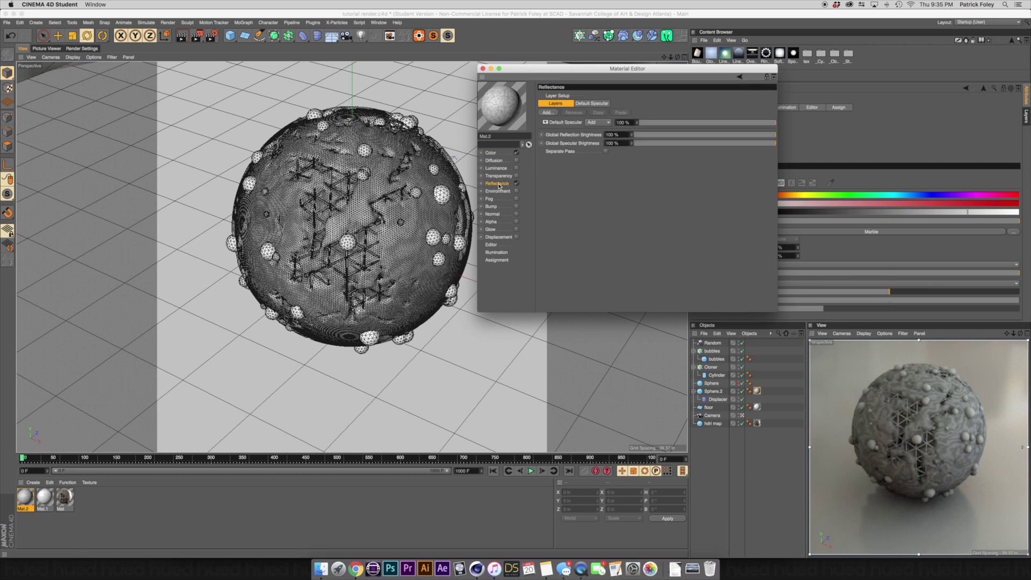
pyautogui.click(547, 113)
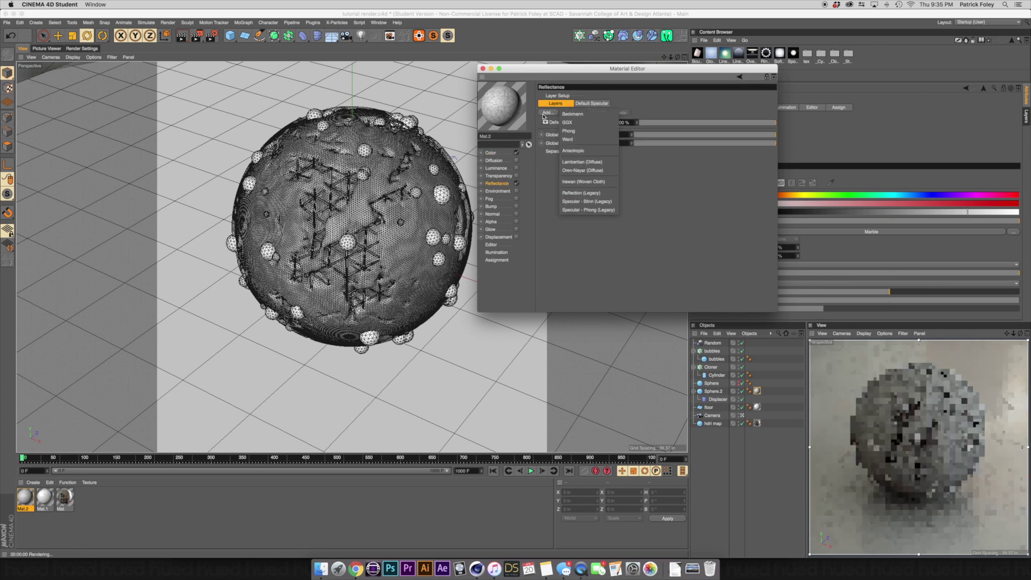
pyautogui.click(570, 193)
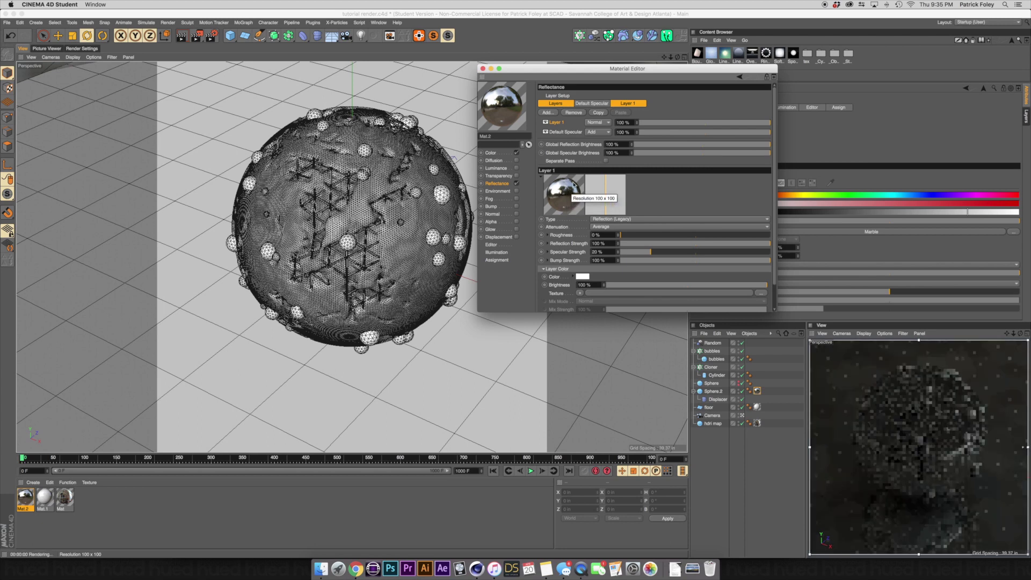
pyautogui.click(563, 132)
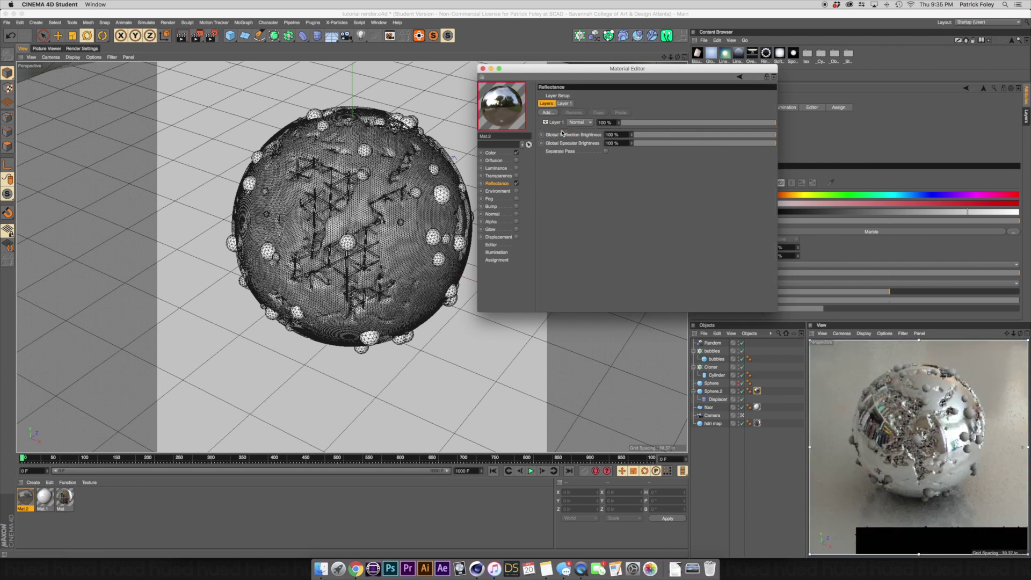
pyautogui.click(573, 113)
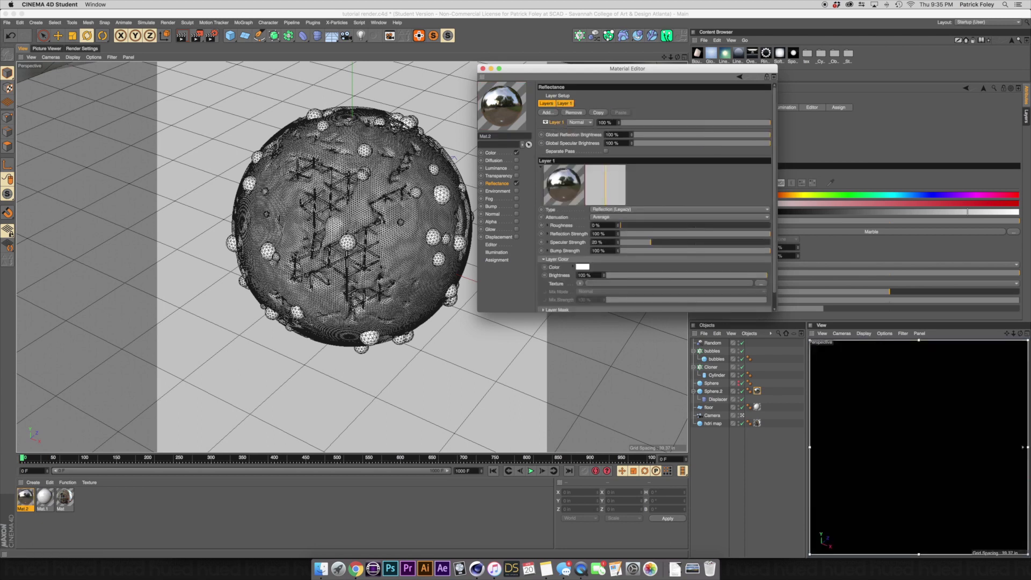
# Set the sphere material's reflection layer to about 20% opacity with a roughness of 2%.
pyautogui.moveTo(656, 125); pyautogui.dragTo(646, 124)
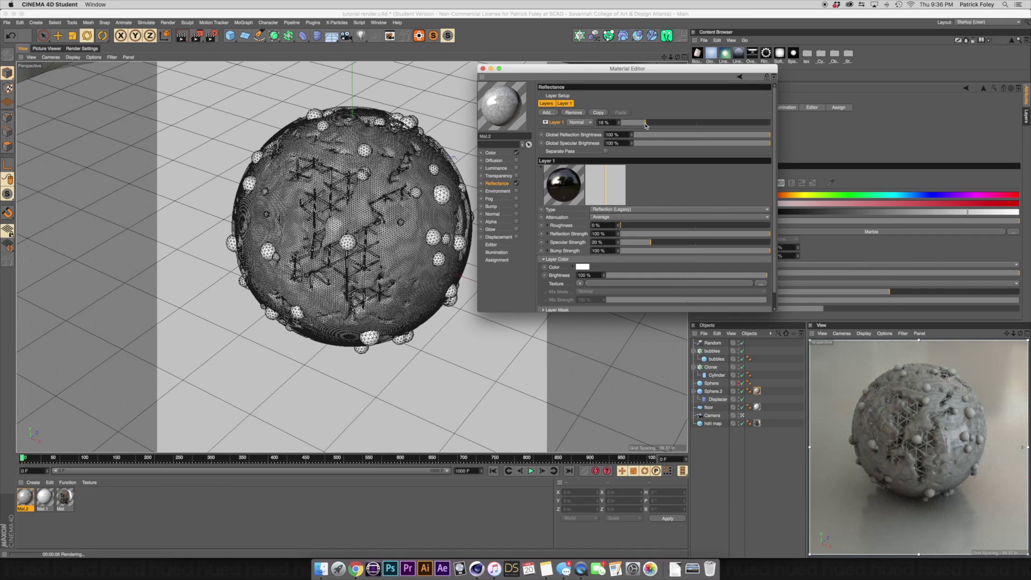
pyautogui.click(618, 224)
pyautogui.moveTo(648, 125); pyautogui.dragTo(651, 125)
# Add a middle knot to the Marble shader's color gradient and make it pink with H 334°, S about 48% and V 100%.
pyautogui.click(490, 153)
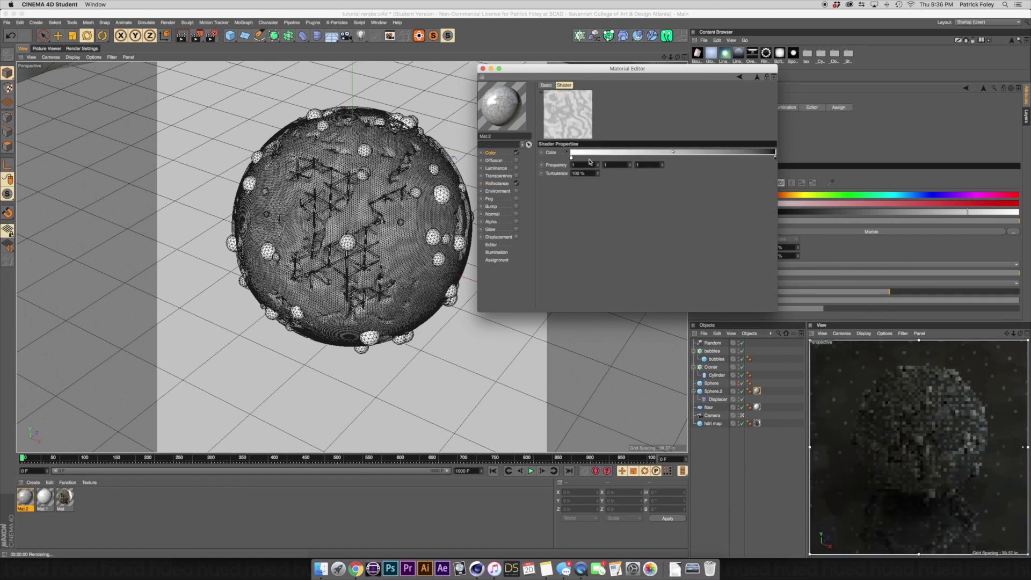
pyautogui.click(653, 157)
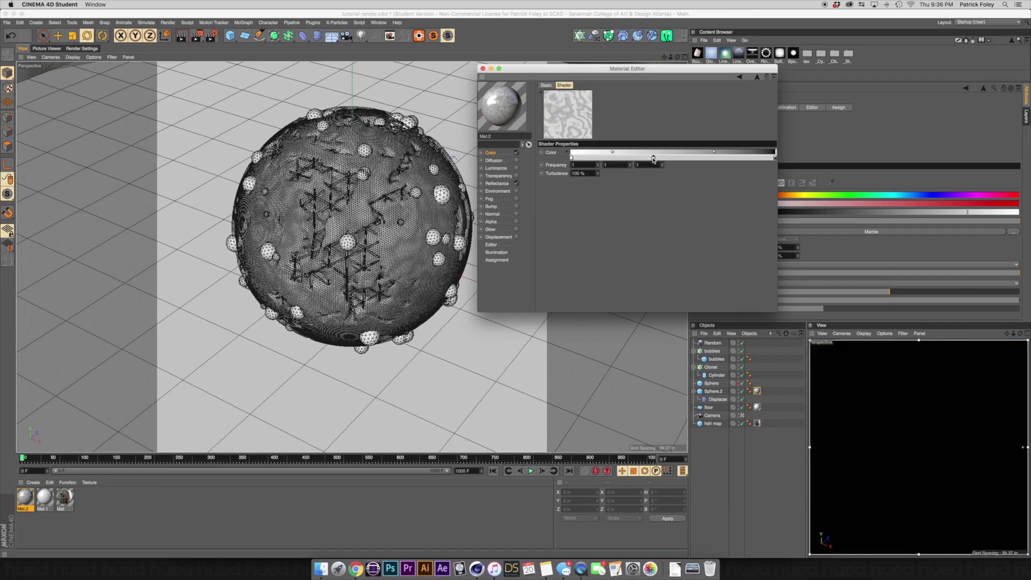
pyautogui.doubleClick(653, 157)
pyautogui.click(701, 156)
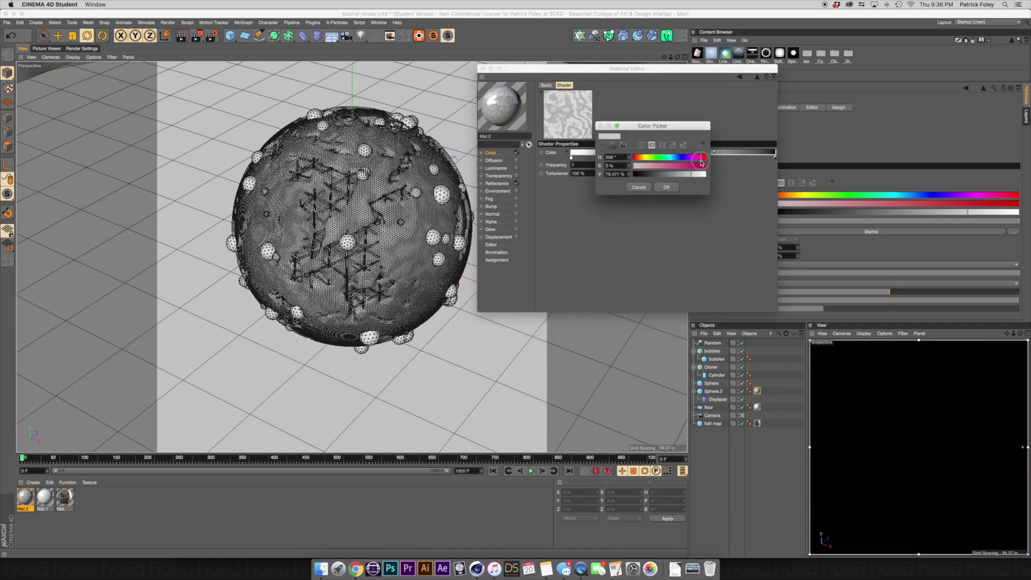
pyautogui.click(668, 166)
pyautogui.click(703, 174)
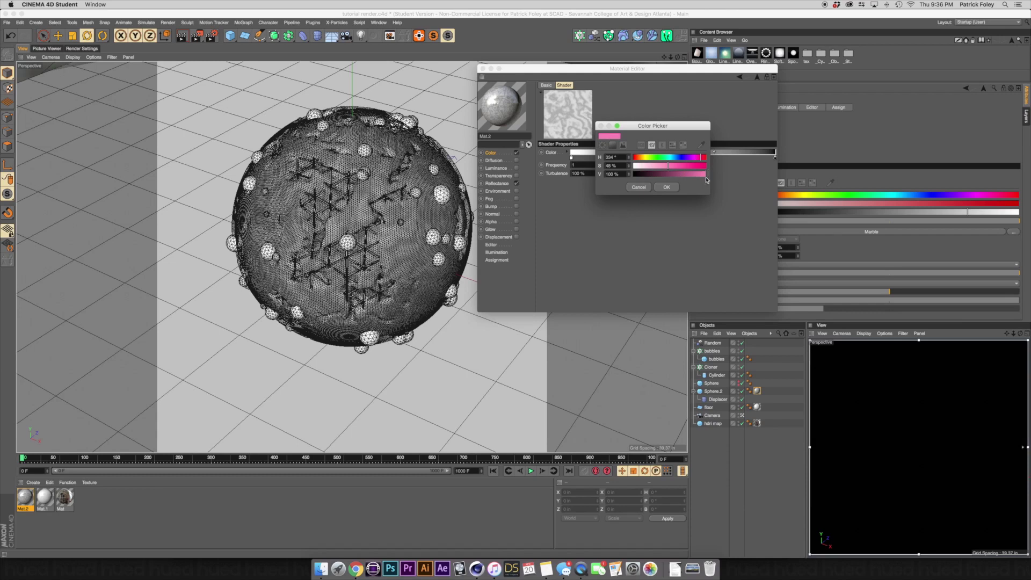
pyautogui.click(666, 186)
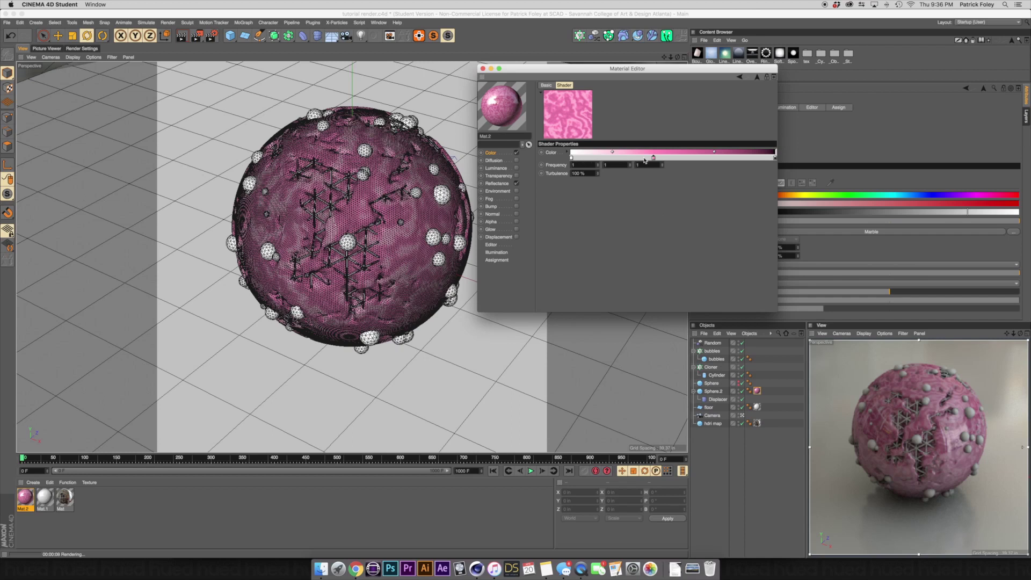
# Shift the pink knot toward the dark end of the Marble gradient and remove the black end knot.
pyautogui.moveTo(652, 157)
pyautogui.mouseDown()
pyautogui.moveTo(691, 158)
pyautogui.moveTo(635, 153)
pyautogui.moveTo(675, 153)
pyautogui.mouseUp()
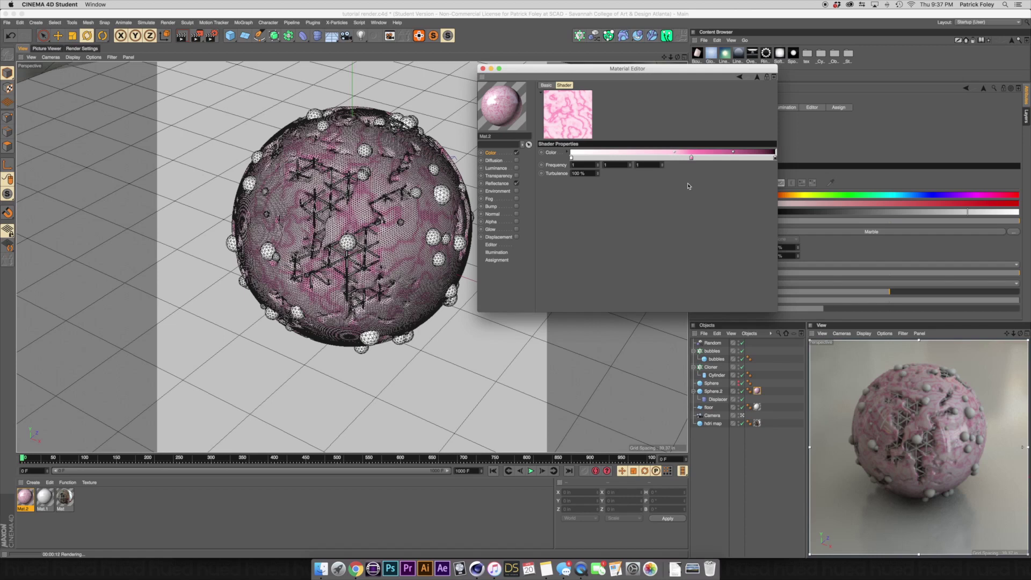
pyautogui.click(774, 160)
pyautogui.moveTo(774, 161); pyautogui.dragTo(775, 182)
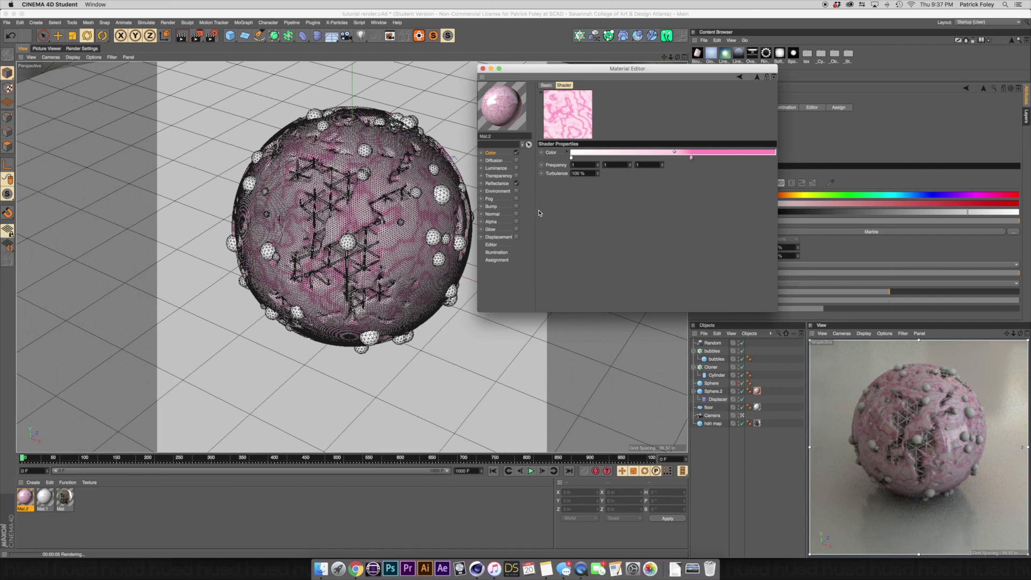
# Enable Bump on the sphere material with a Noise shader and set its noise type to Buya.
pyautogui.click(516, 206)
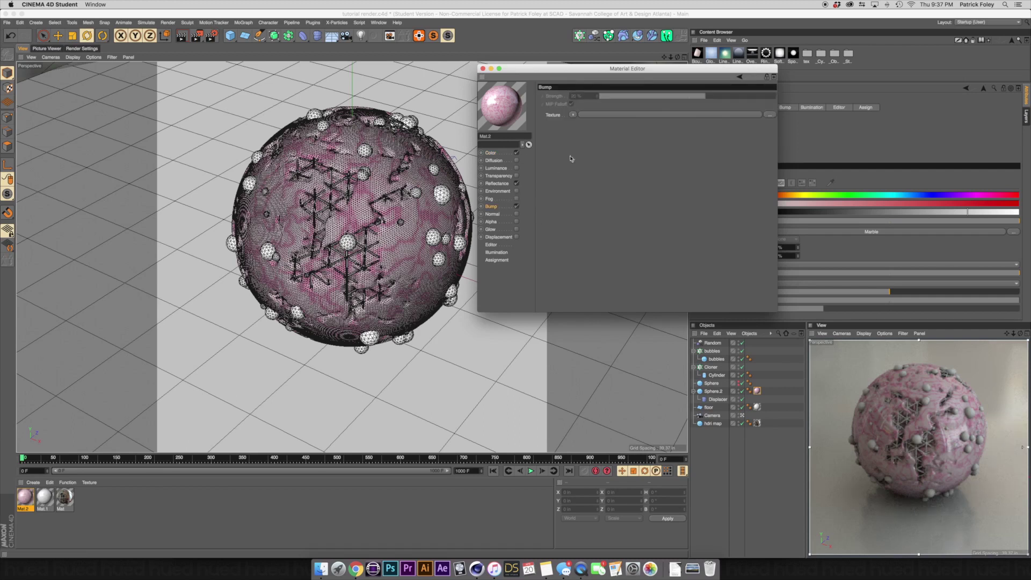
pyautogui.click(574, 115)
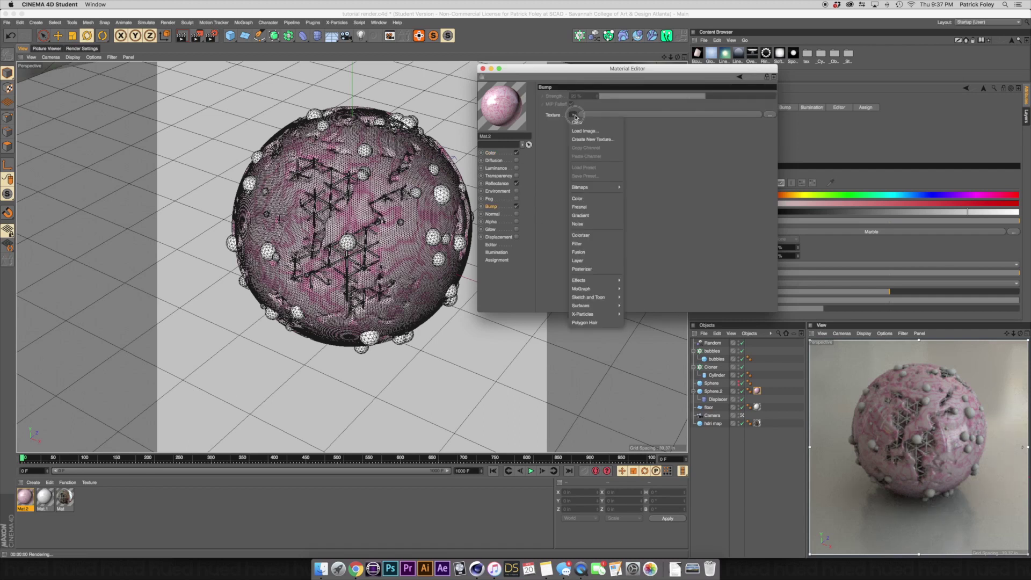
pyautogui.click(577, 224)
pyautogui.click(601, 114)
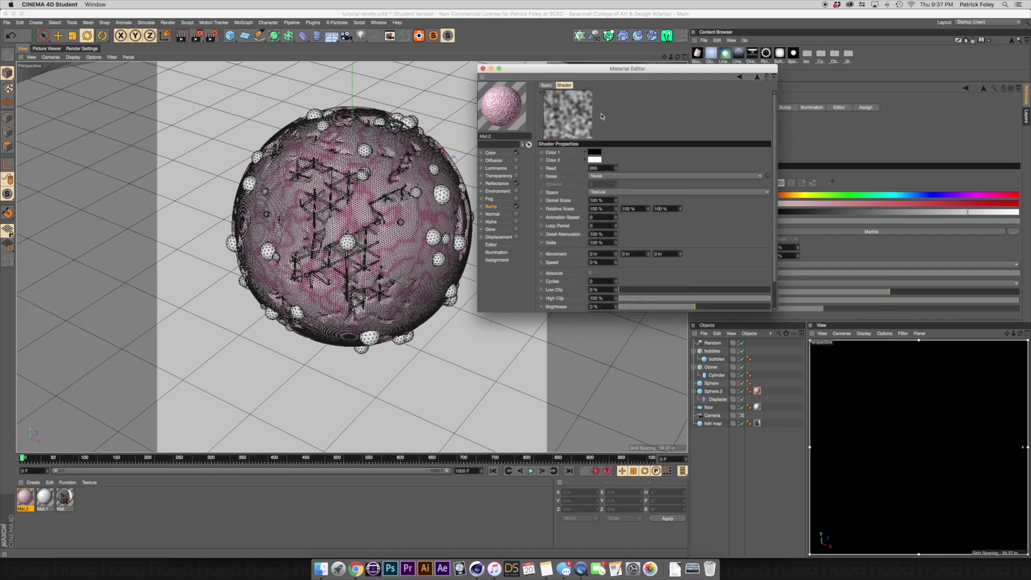
pyautogui.click(758, 175)
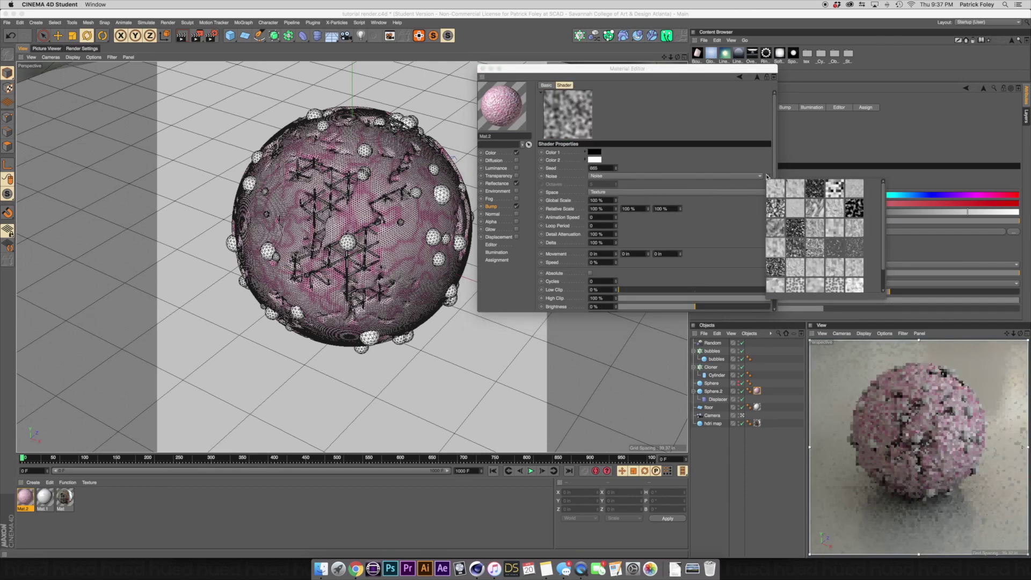
pyautogui.click(814, 189)
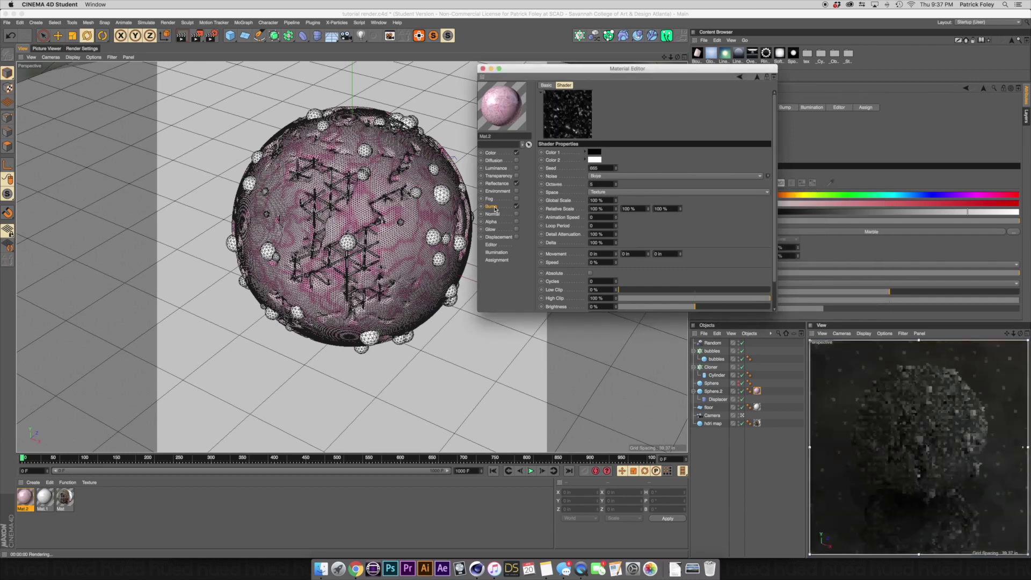
# Lower the sphere material's bump strength to about 5% and raise its reflection layer's opacity to about 26%.
pyautogui.click(492, 206)
pyautogui.click(698, 97)
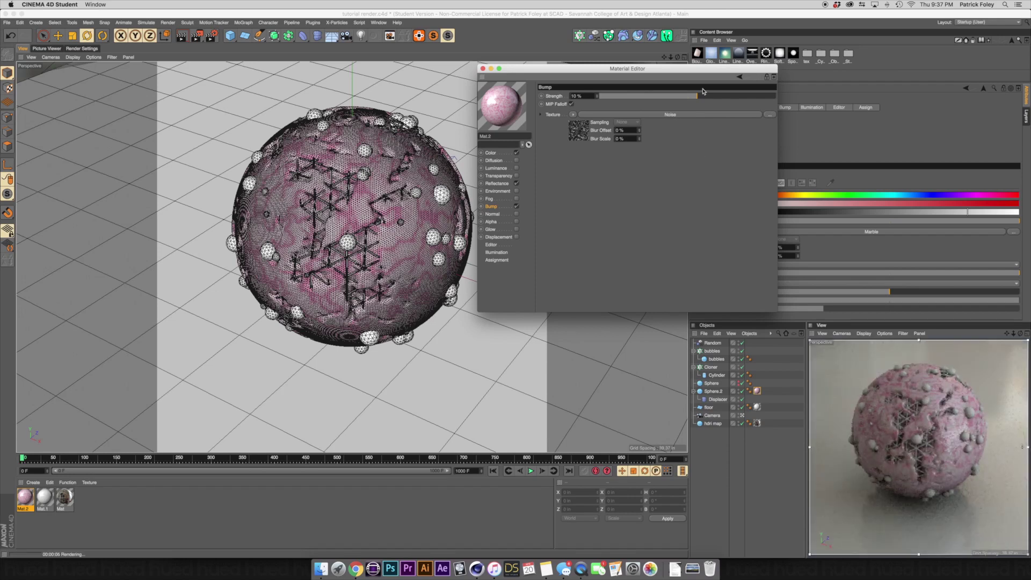
pyautogui.moveTo(695, 97); pyautogui.dragTo(693, 96)
pyautogui.click(497, 183)
pyautogui.click(652, 124)
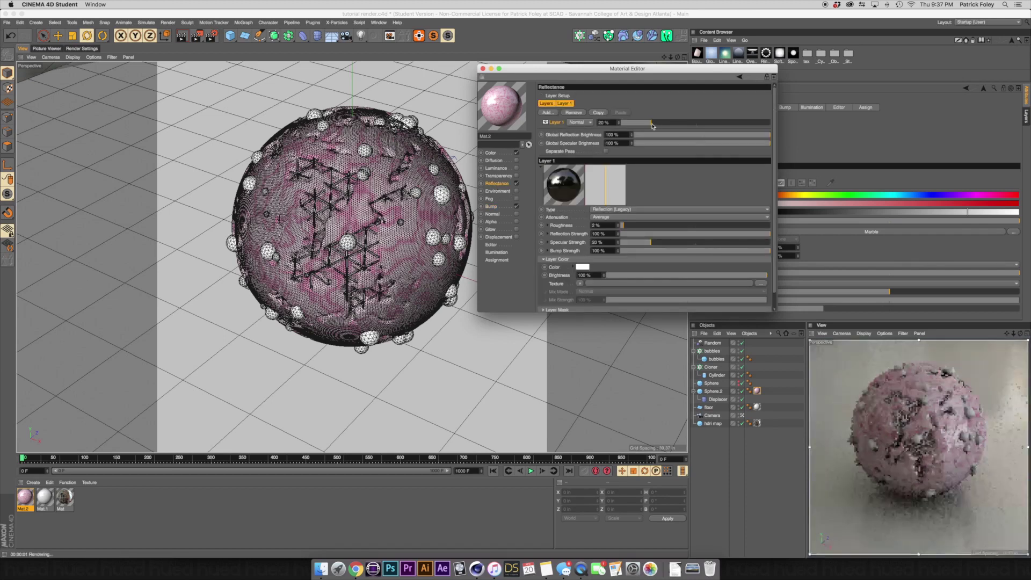
pyautogui.moveTo(653, 126); pyautogui.dragTo(661, 126)
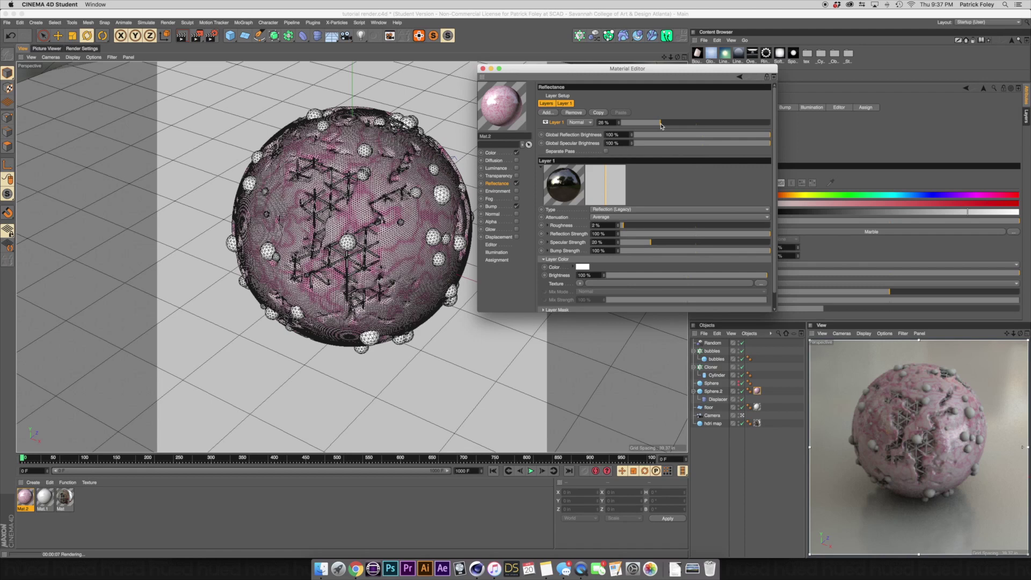
# Increase the saturation of the pink knot in the Marble shader's color gradient.
pyautogui.click(491, 153)
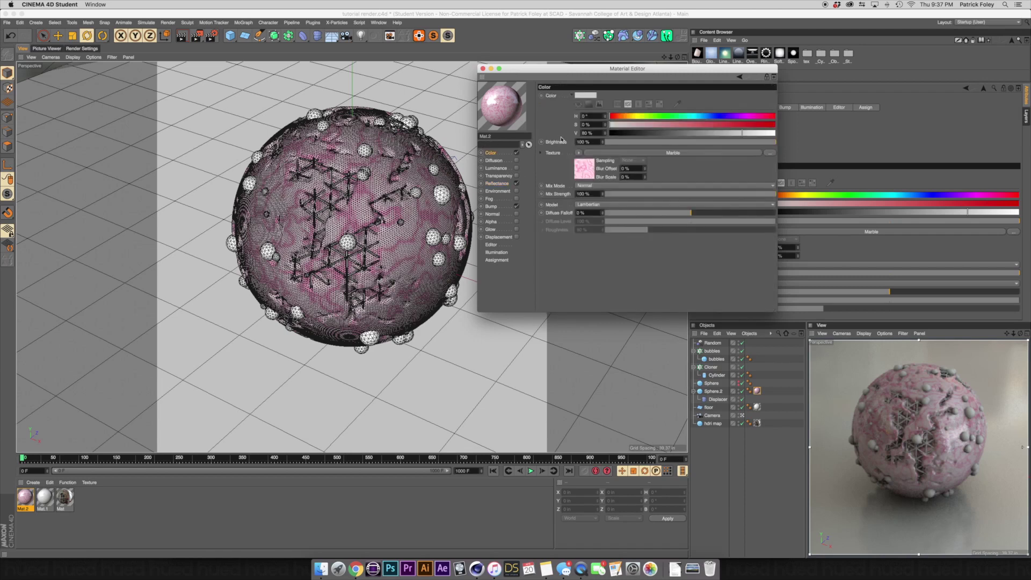
pyautogui.click(613, 154)
pyautogui.click(687, 153)
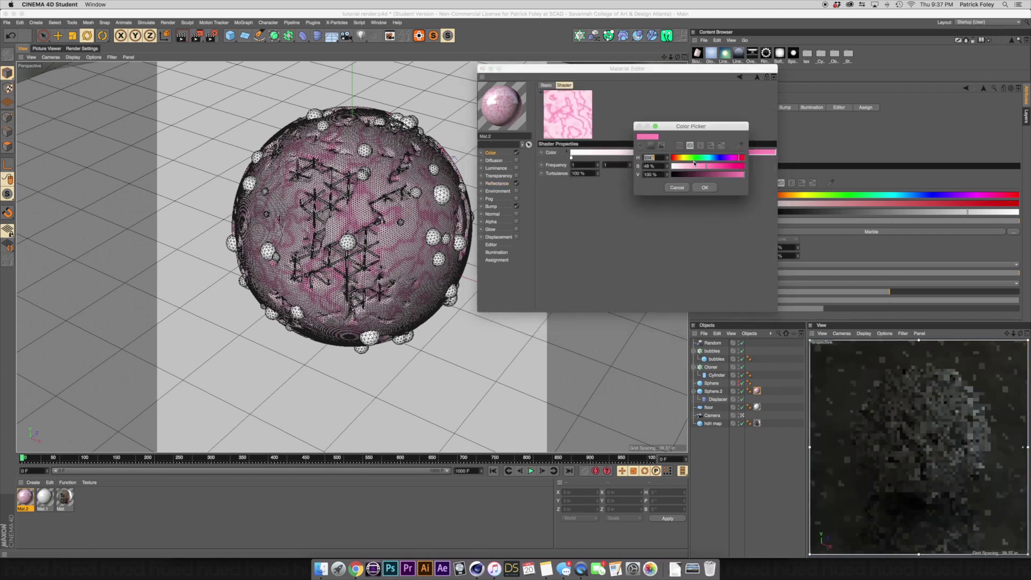
pyautogui.moveTo(707, 167); pyautogui.dragTo(720, 170)
pyautogui.click(705, 187)
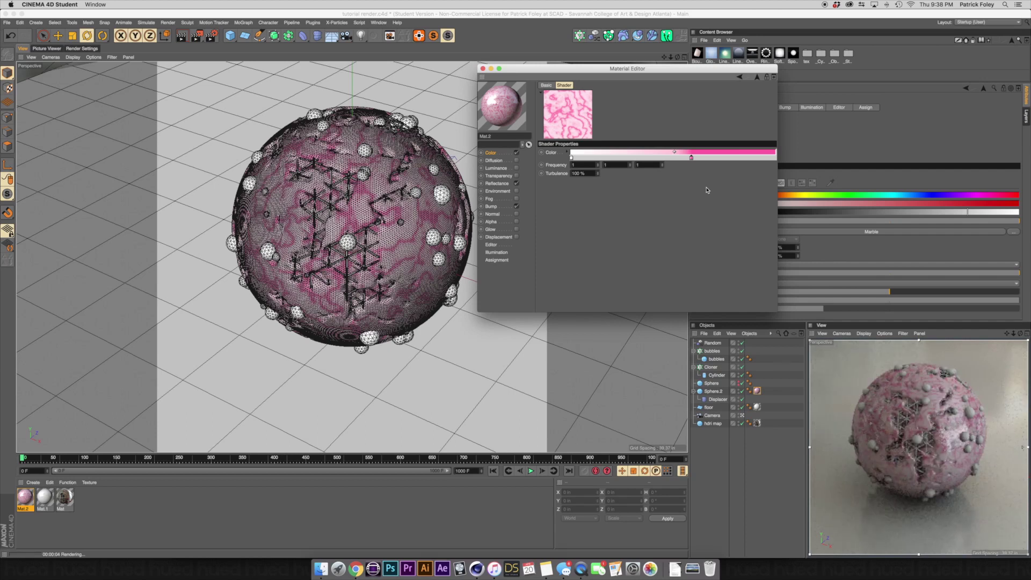
# Try different bump strengths on the sphere material, including 61%, undo the increase, and close the material editor.
pyautogui.click(490, 206)
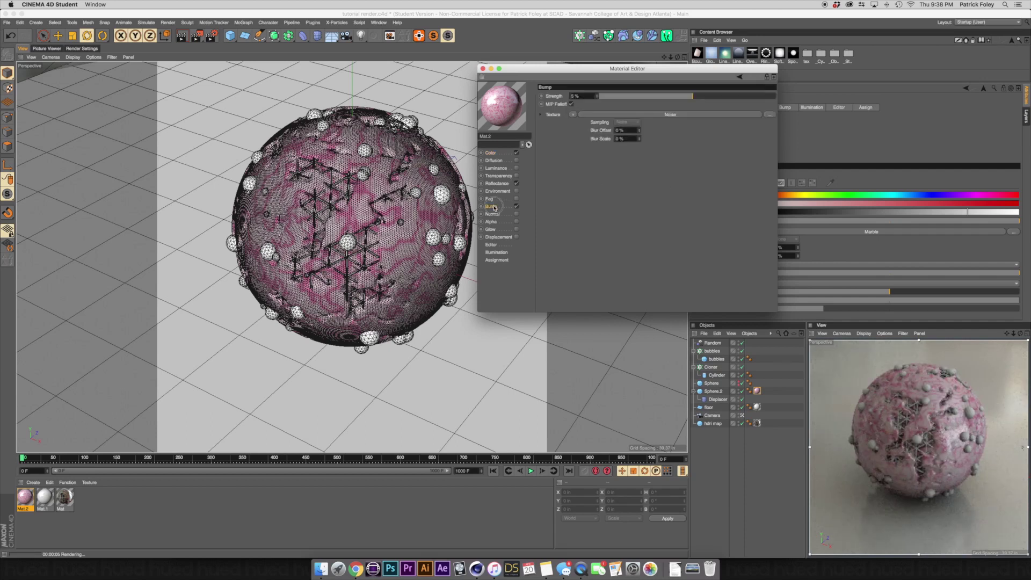
pyautogui.click(598, 97)
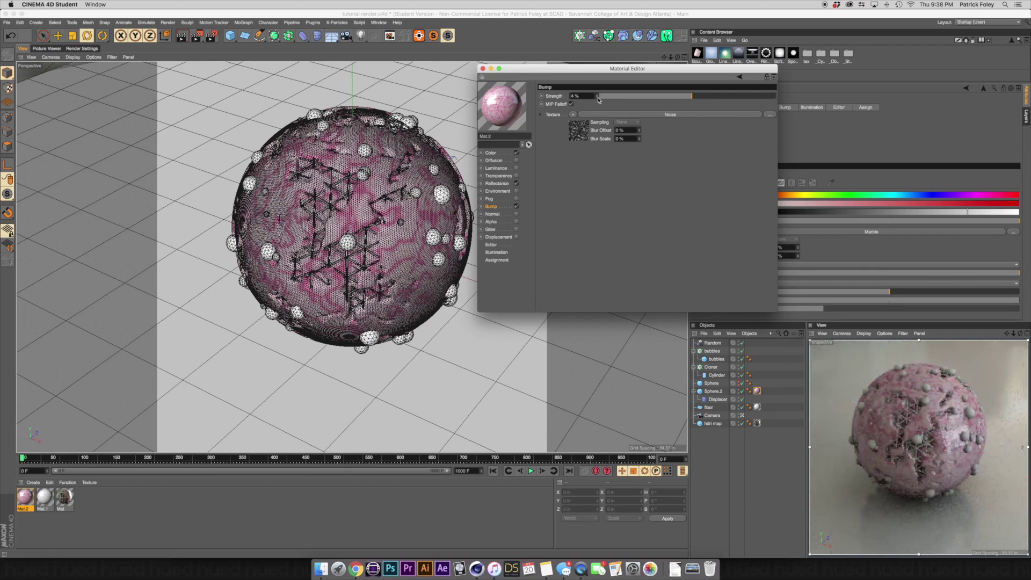
pyautogui.click(497, 183)
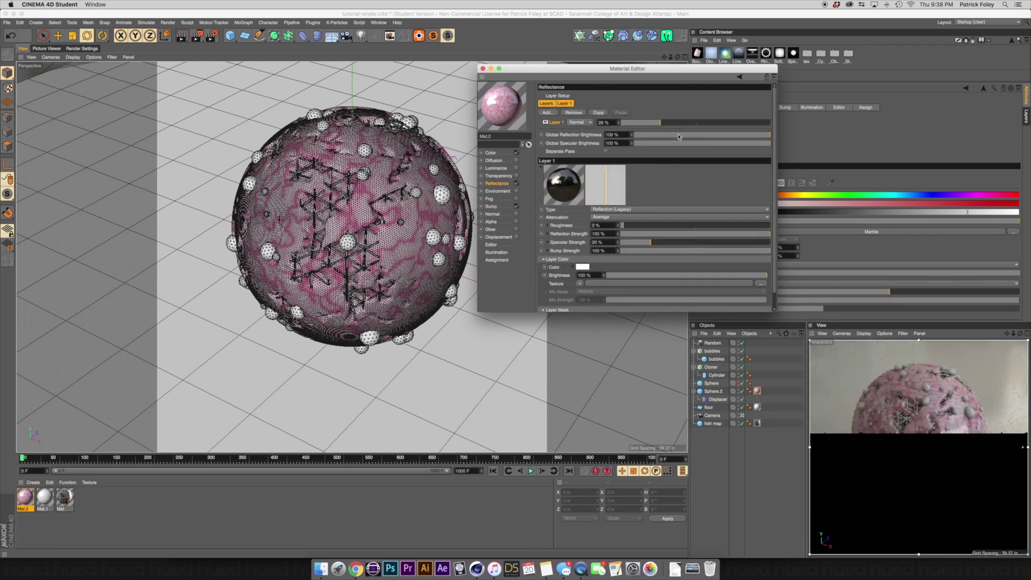
pyautogui.click(497, 206)
pyautogui.moveTo(693, 96); pyautogui.dragTo(742, 96)
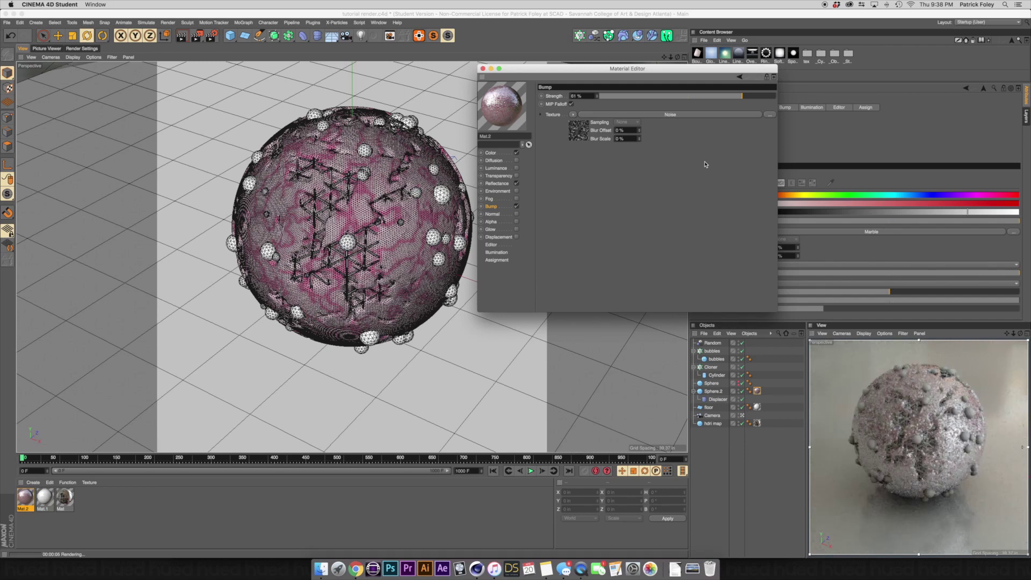
pyautogui.press('super+z')
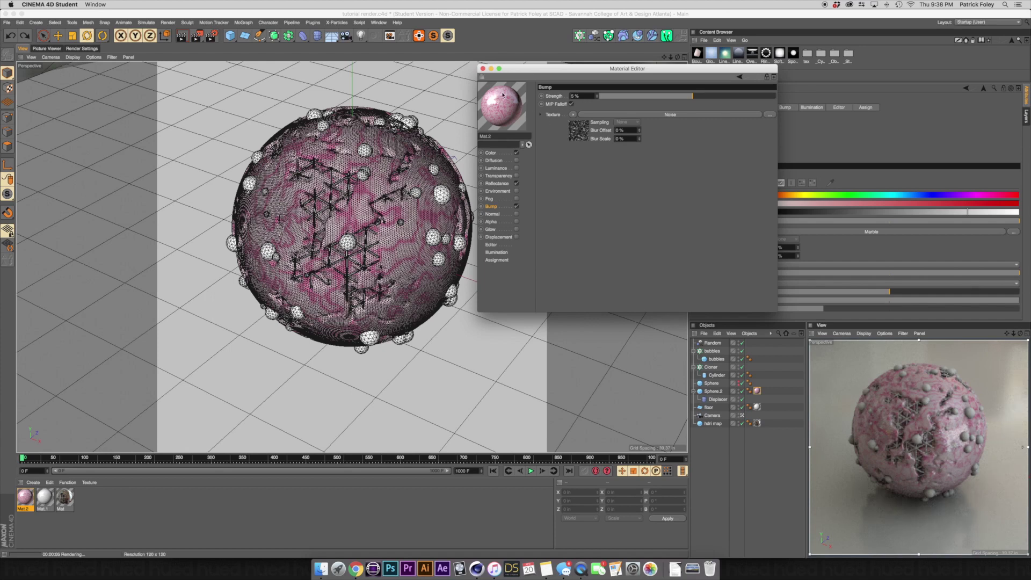
pyautogui.click(483, 69)
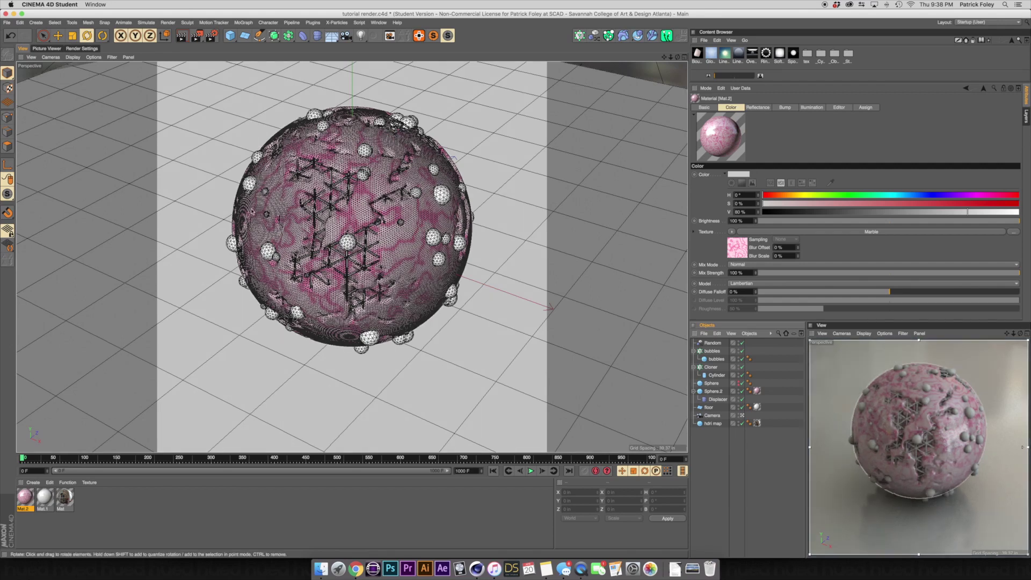
# Turn off texture display in the main perspective viewport.
pyautogui.click(95, 57)
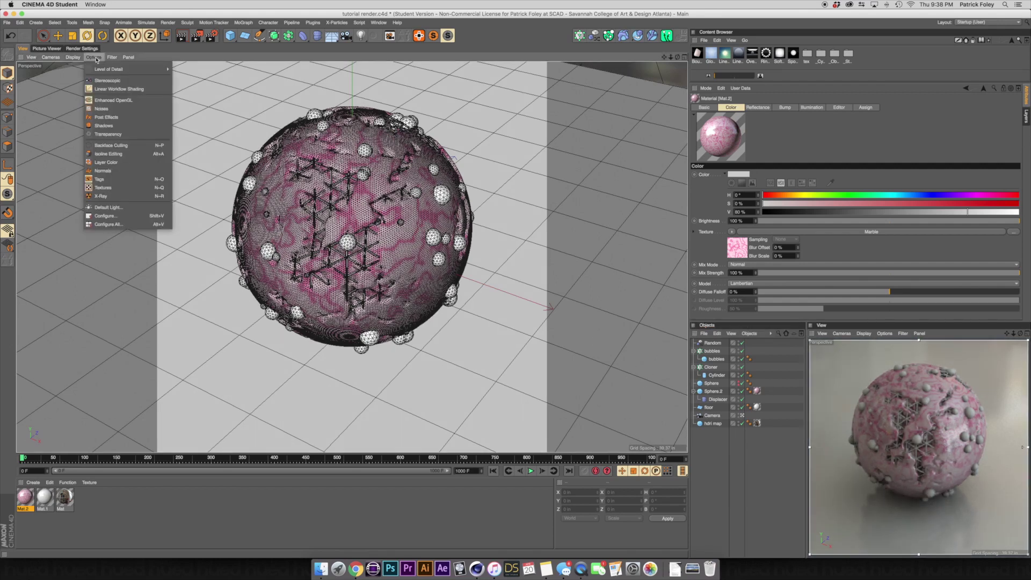
pyautogui.click(100, 188)
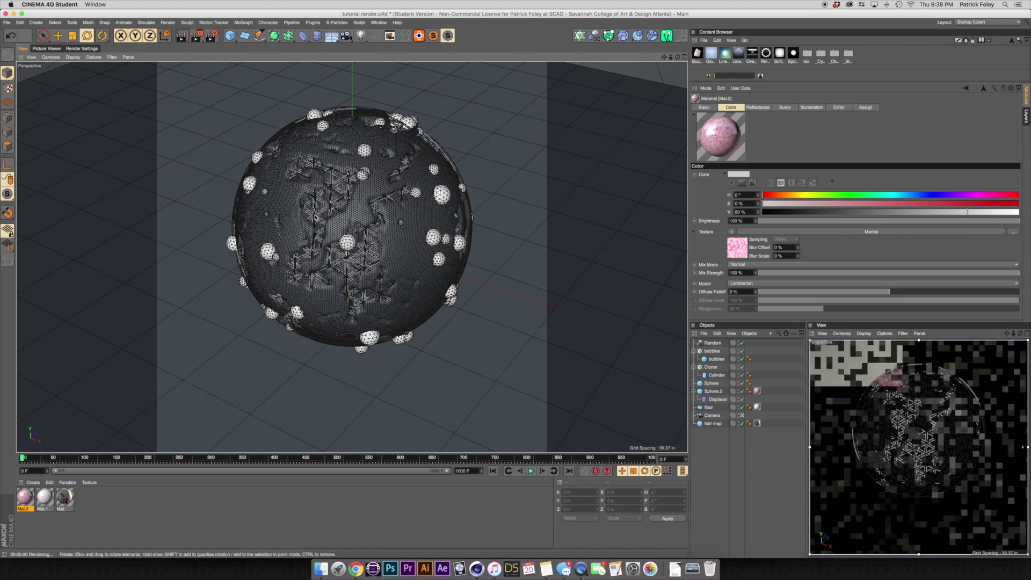
# Create a new material and assign it to the Cylinder inside the Cloner.
pyautogui.click(317, 217)
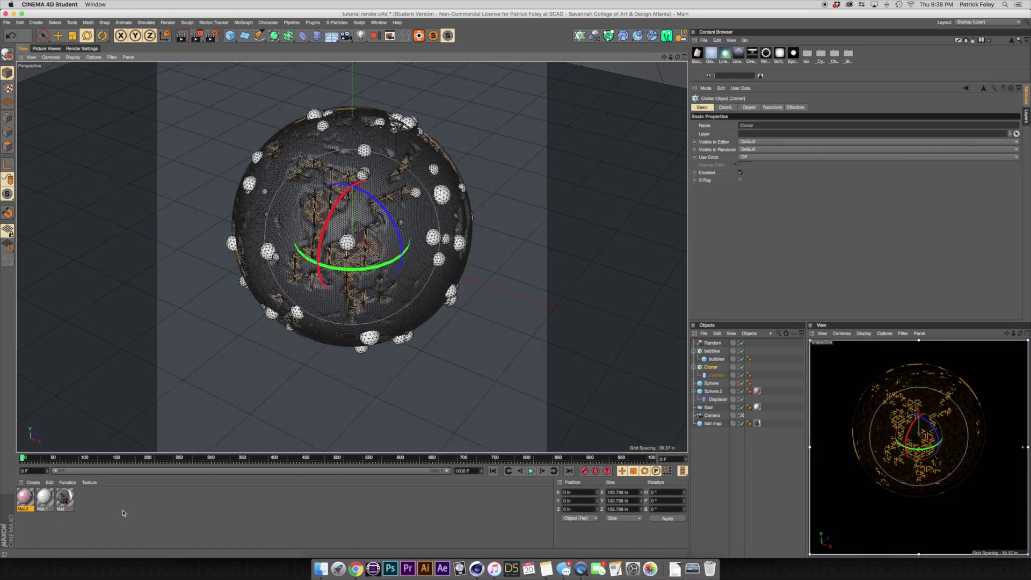
pyautogui.doubleClick(61, 529)
pyautogui.moveTo(25, 505)
pyautogui.mouseDown()
pyautogui.moveTo(113, 534)
pyautogui.moveTo(623, 486)
pyautogui.moveTo(713, 376)
pyautogui.mouseUp()
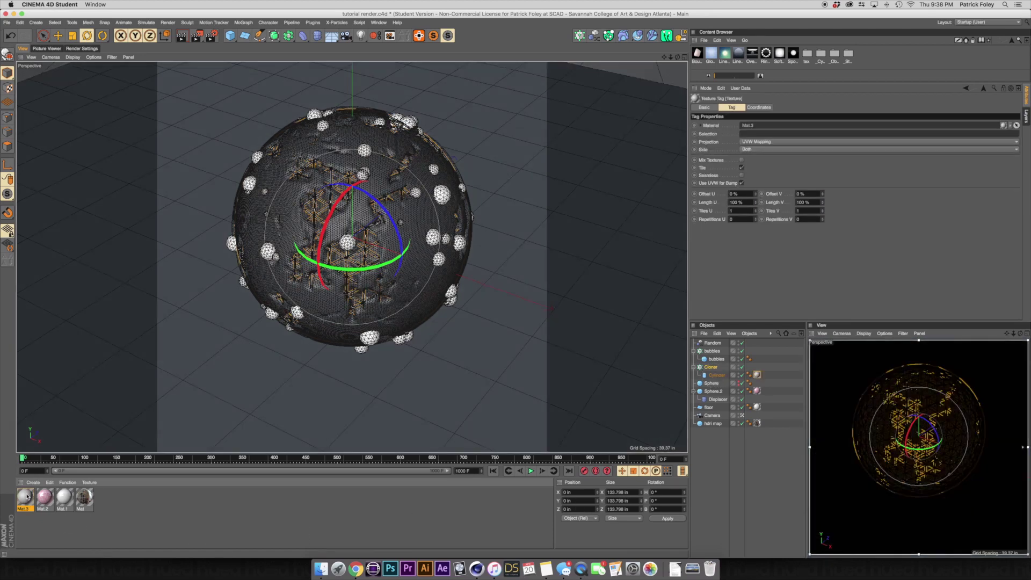
# Disable the cylinder material's Color channel and replace its default specular with a Reflection (Legacy) layer.
pyautogui.doubleClick(26, 497)
pyautogui.moveTo(206, 58); pyautogui.dragTo(585, 309)
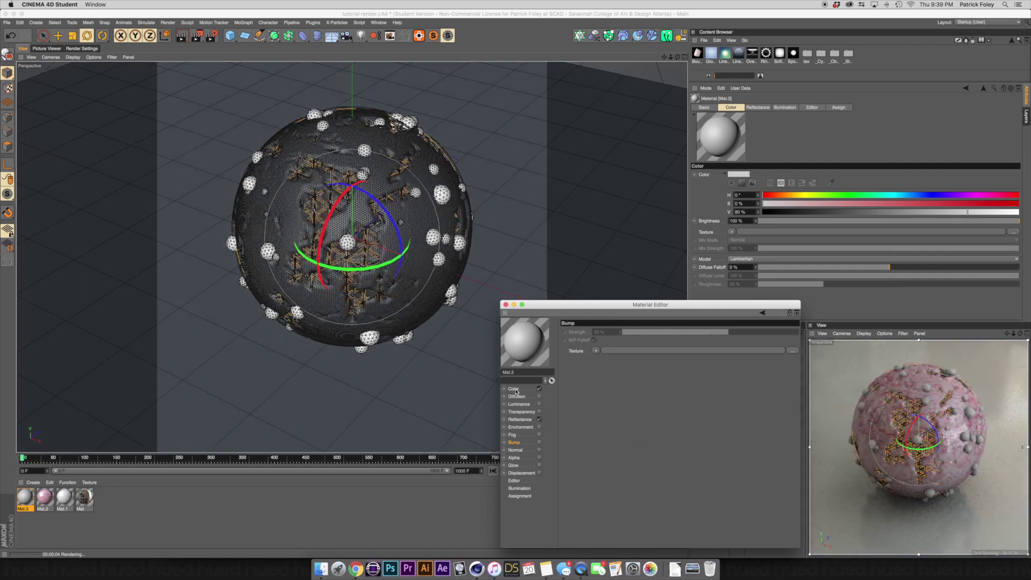
pyautogui.click(514, 389)
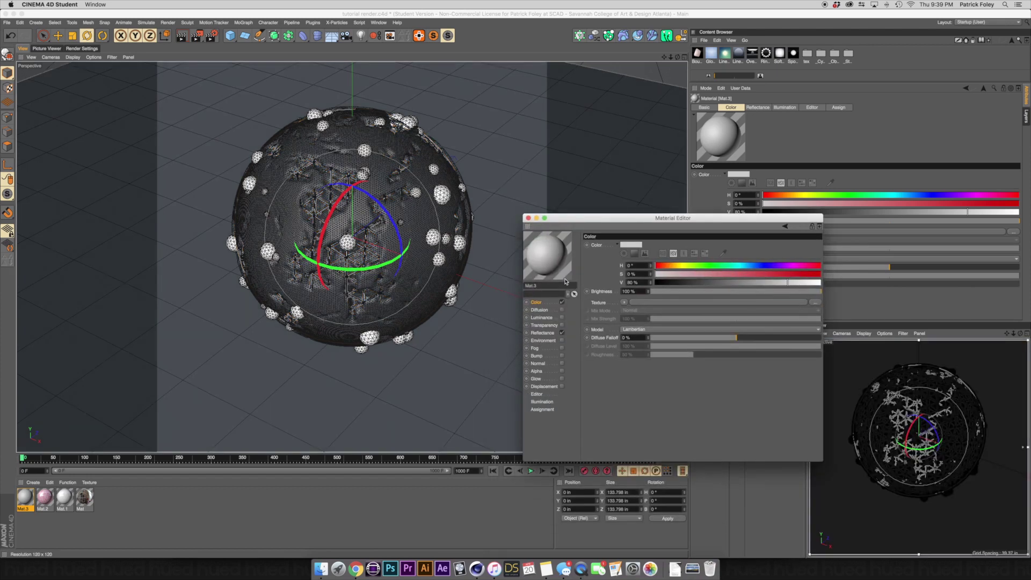
pyautogui.click(562, 303)
pyautogui.click(545, 333)
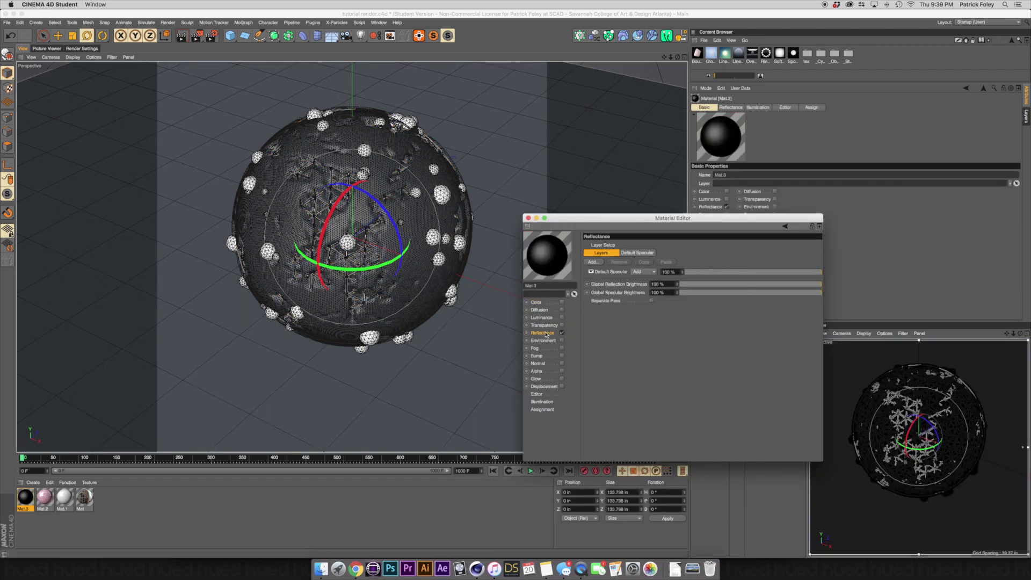
pyautogui.click(605, 277)
pyautogui.press('Delete')
pyautogui.click(593, 262)
pyautogui.click(625, 344)
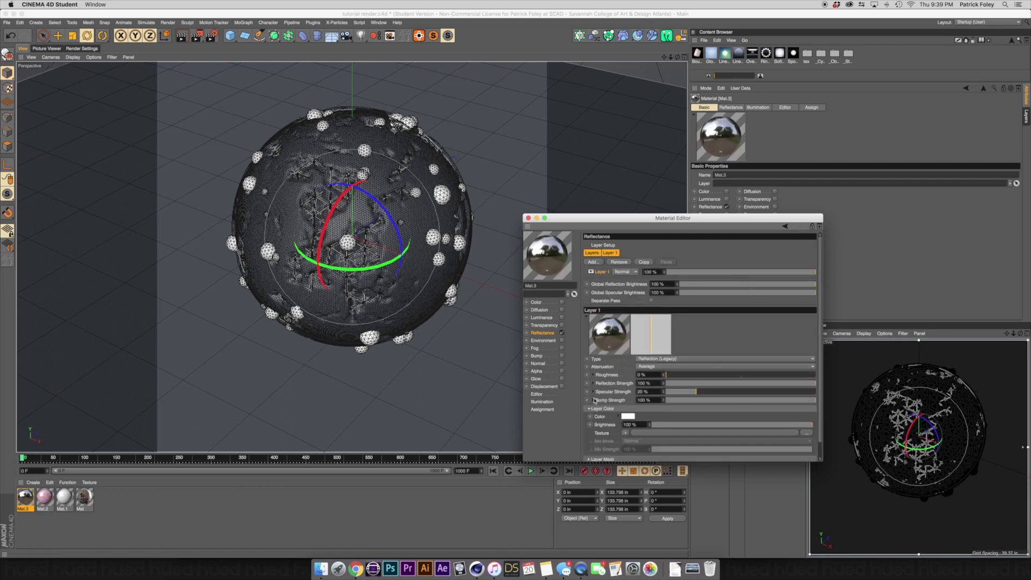
# Set the cylinder material's reflection roughness to 2% and tint its layer color pale gold with about 20% saturation.
pyautogui.click(667, 375)
pyautogui.click(628, 416)
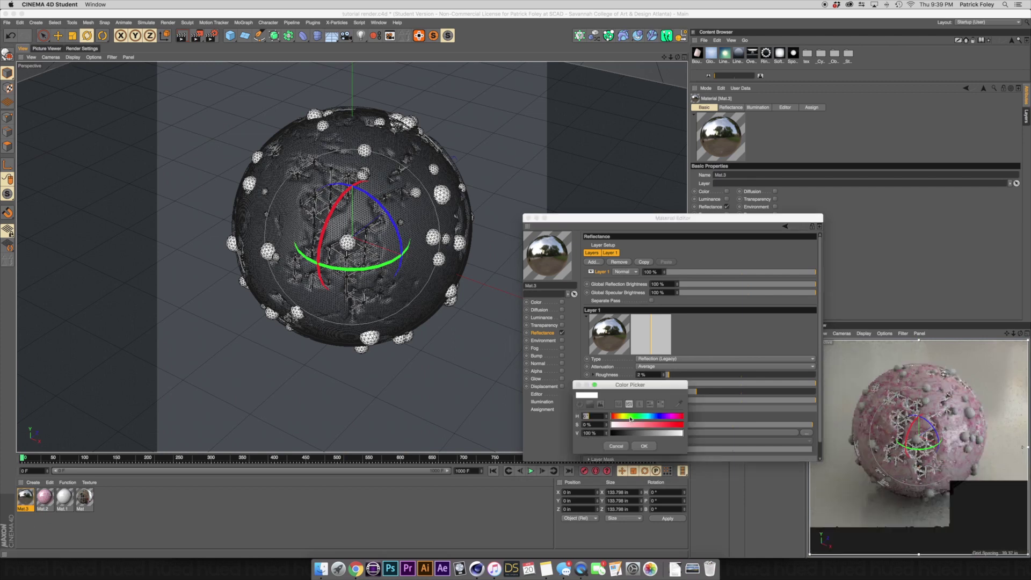
pyautogui.click(616, 446)
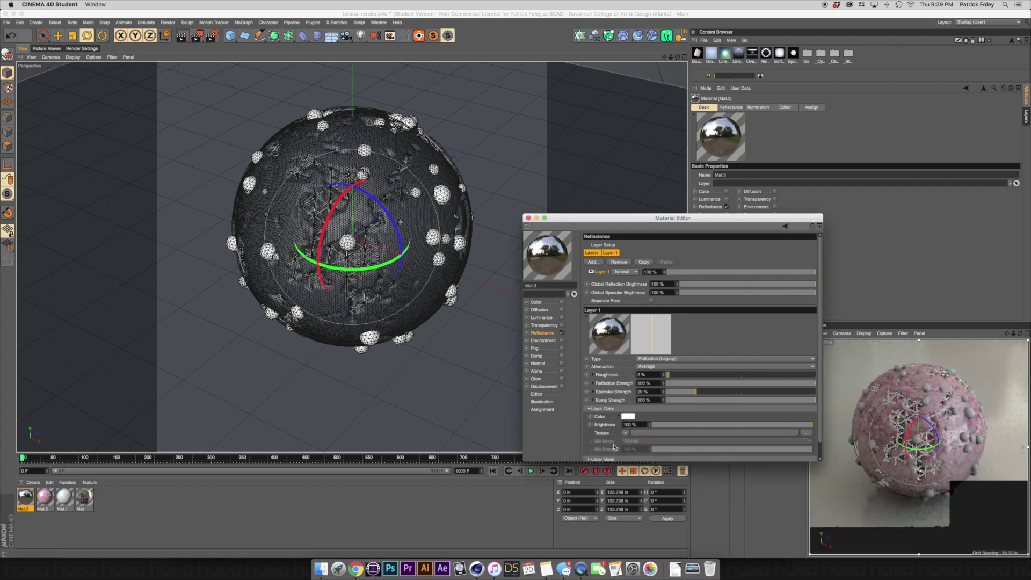
pyautogui.click(627, 417)
pyautogui.moveTo(621, 419); pyautogui.dragTo(622, 425)
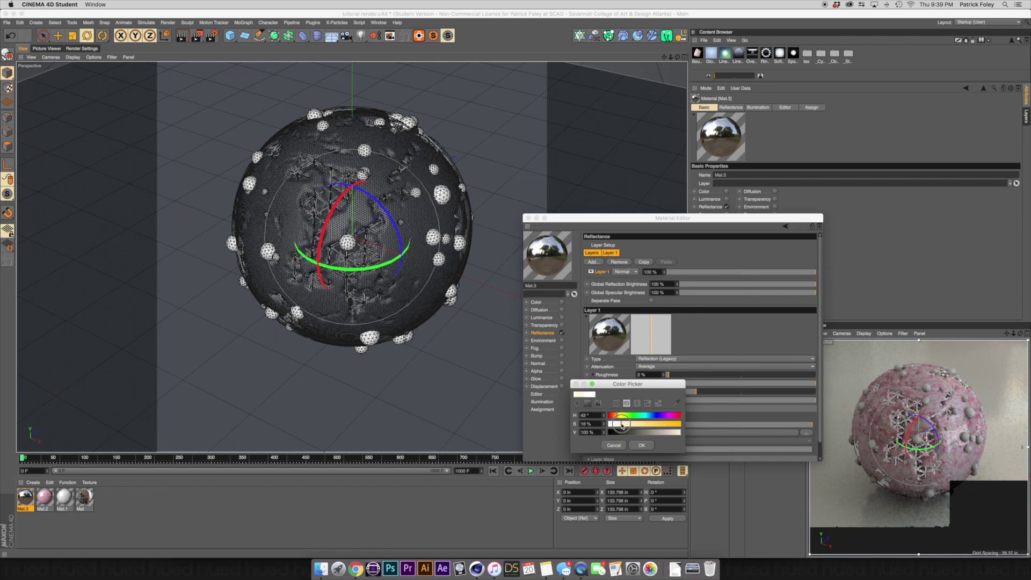
pyautogui.click(641, 445)
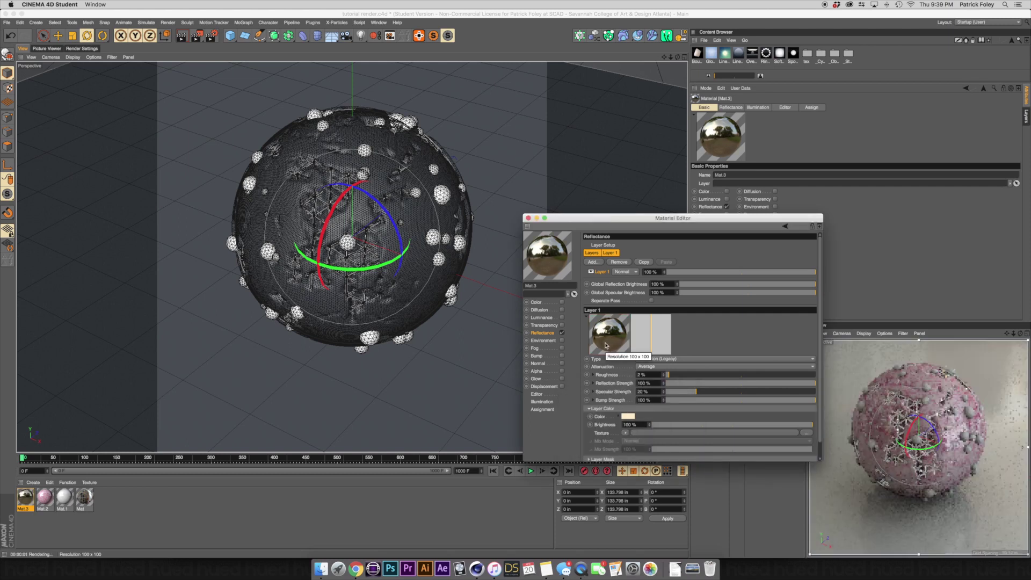
# Deselect all objects, set the hue of the cylinder material's reflection color to 37°, and close the material editor.
pyautogui.press('super+shift+a')
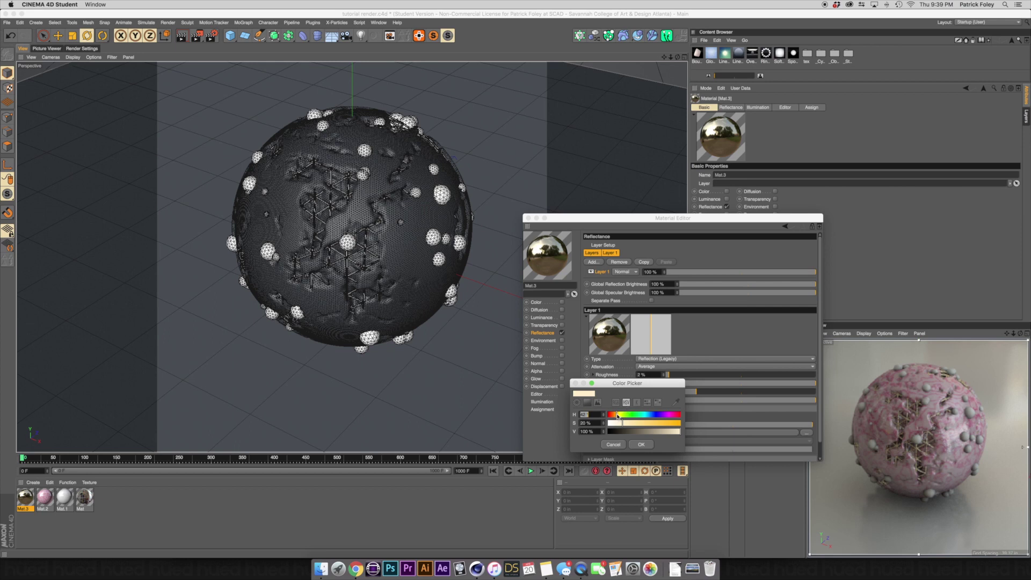
pyautogui.moveTo(618, 416); pyautogui.dragTo(615, 416)
pyautogui.click(639, 444)
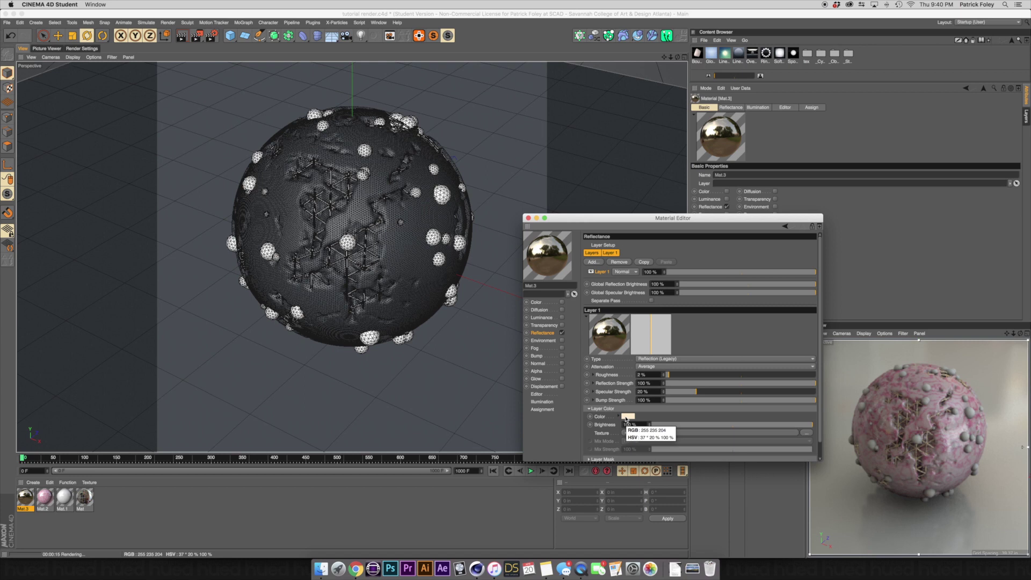
pyautogui.click(528, 218)
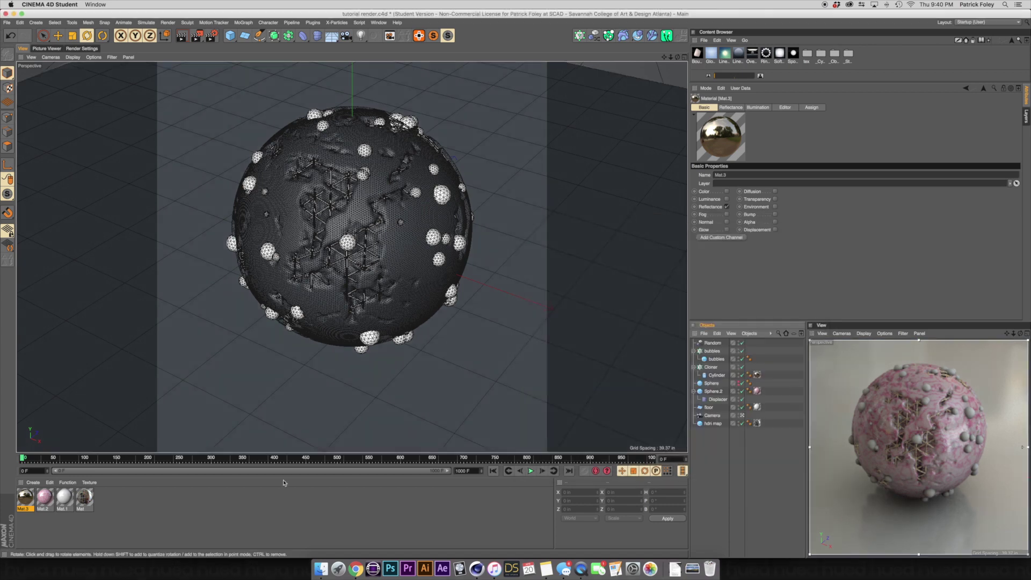
# Create another new material and assign it to the bubbles object.
pyautogui.doubleClick(145, 510)
pyautogui.moveTo(24, 499); pyautogui.dragTo(713, 362)
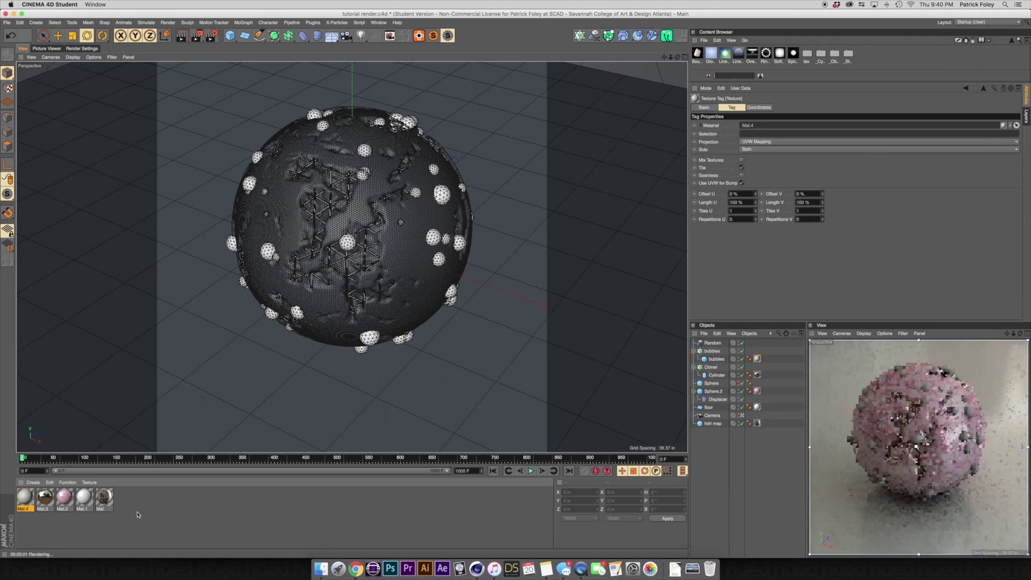
# Disable the bubble material's Color channel, add a Reflection (Legacy) layer, and lower its global reflection brightness to about 15%.
pyautogui.doubleClick(25, 498)
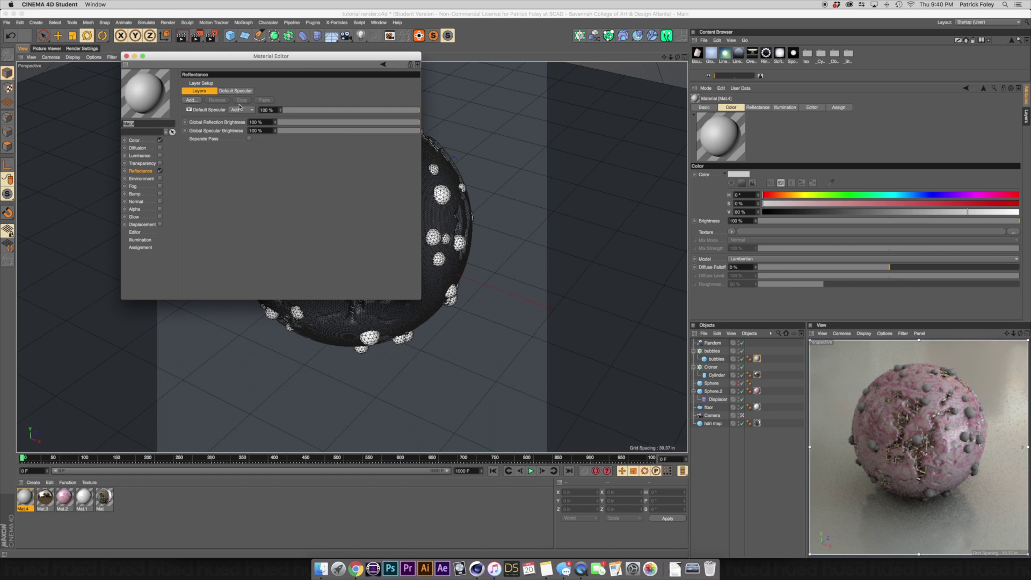
pyautogui.moveTo(205, 56); pyautogui.dragTo(525, 99)
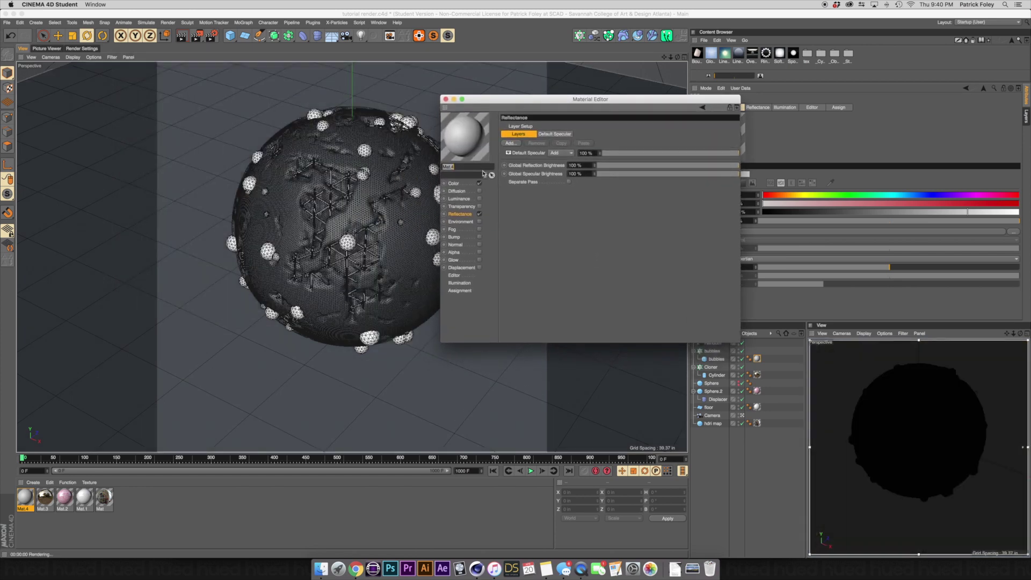
pyautogui.click(478, 183)
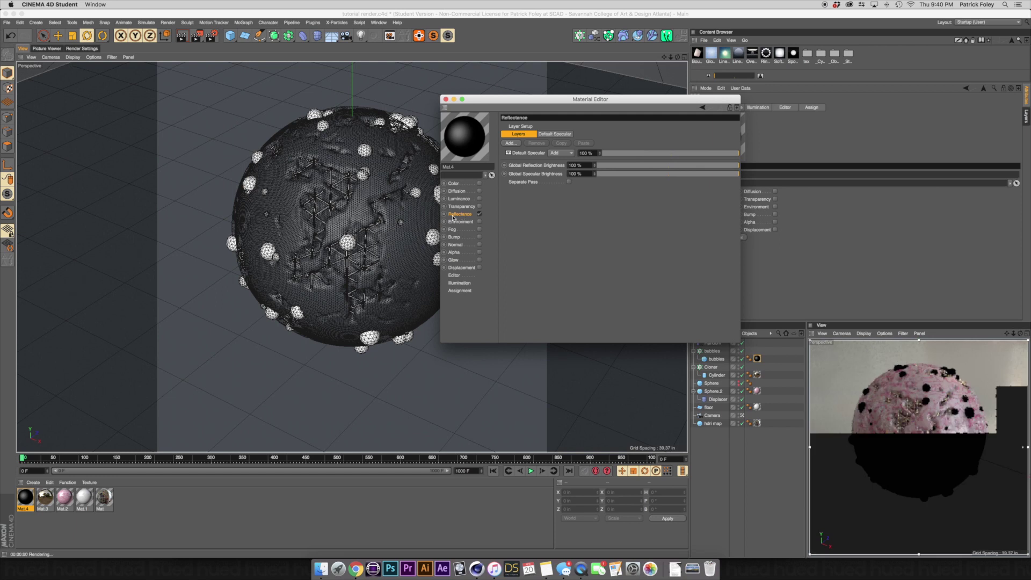
pyautogui.click(510, 143)
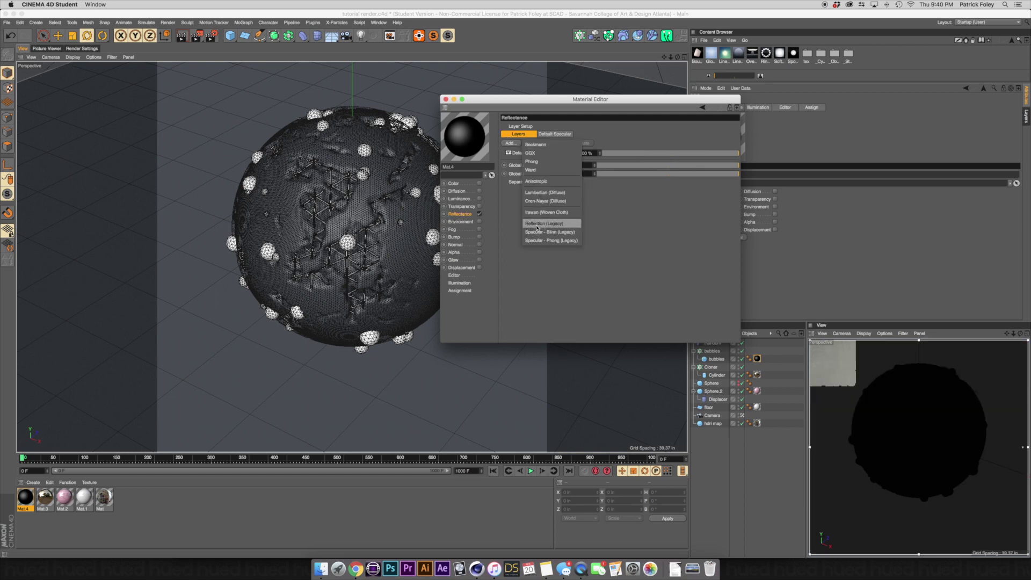
pyautogui.click(536, 224)
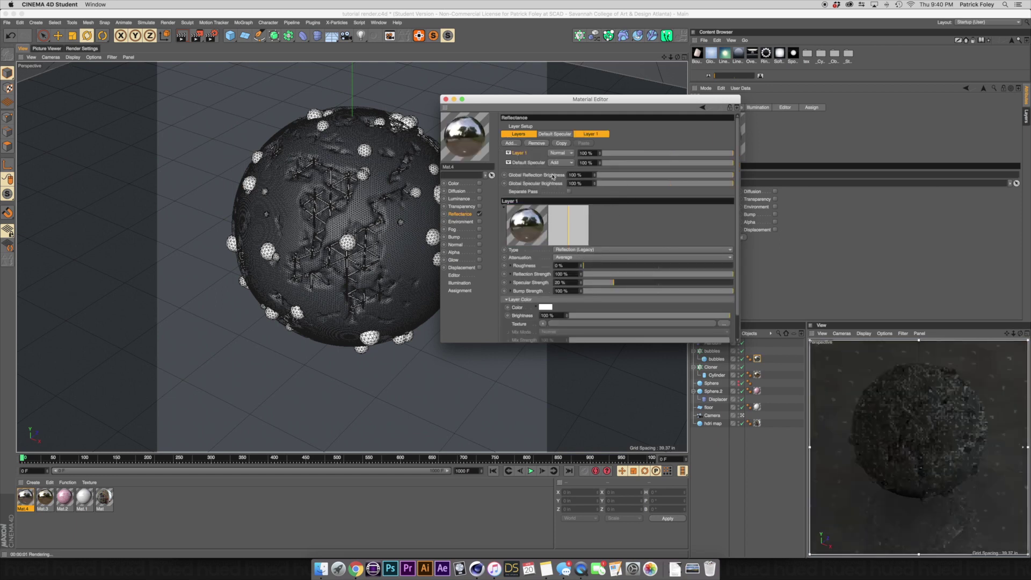
pyautogui.click(617, 175)
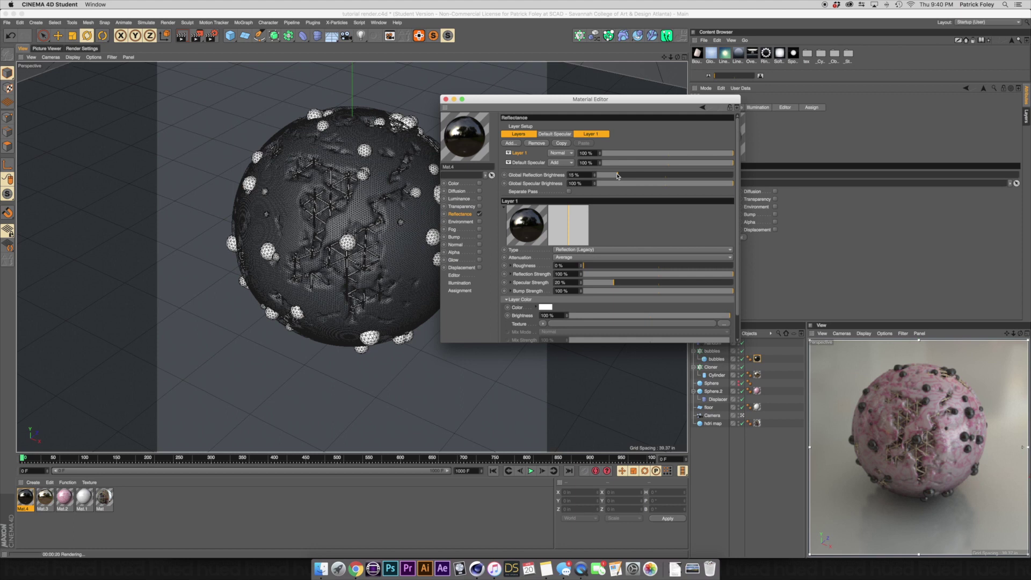
# Enable Bump on the bubble material with a Noise shader and set its noise type to Poxo.
pyautogui.click(479, 237)
pyautogui.click(537, 145)
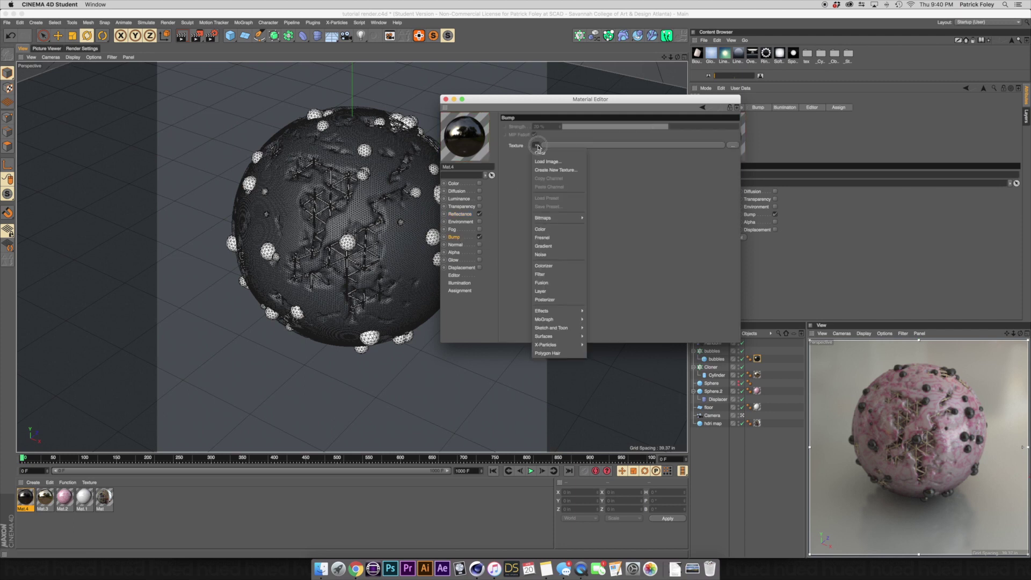
pyautogui.click(546, 254)
pyautogui.click(590, 145)
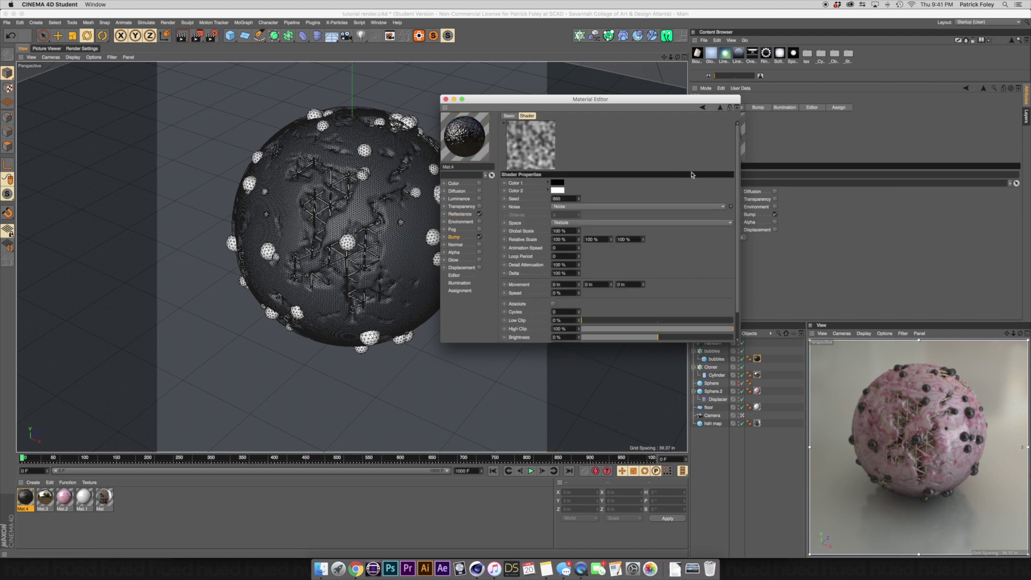
pyautogui.click(724, 208)
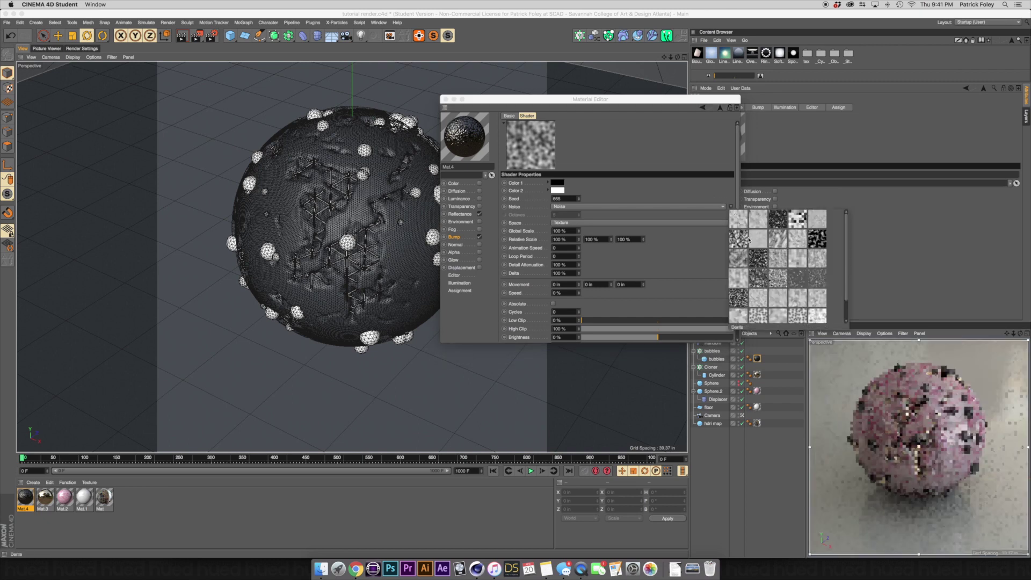
pyautogui.click(816, 277)
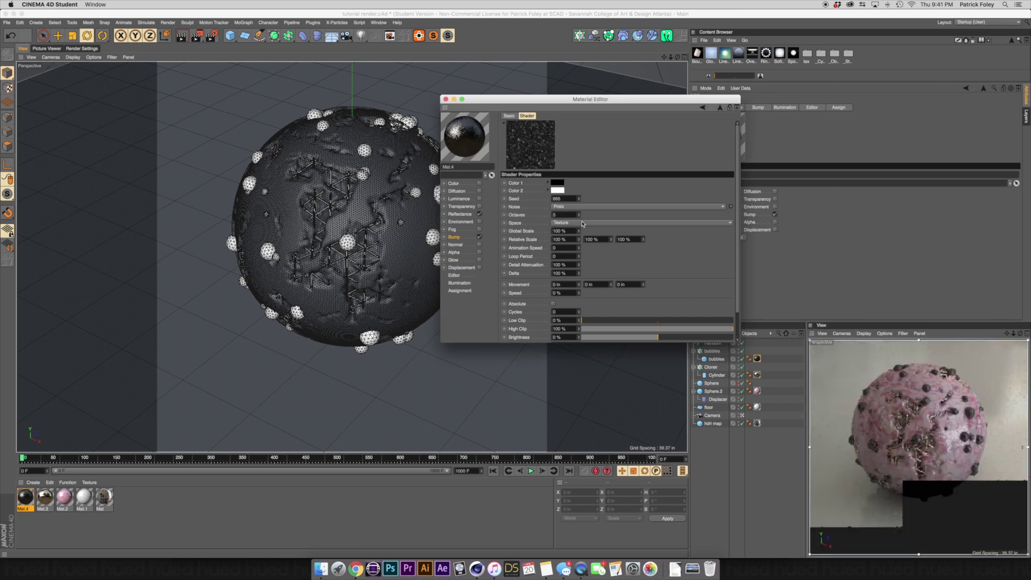
# Set the bubble material's bump strength to 5%, close the material editor, and select the displaced sphere, Sphere.2.
pyautogui.click(455, 237)
pyautogui.click(654, 132)
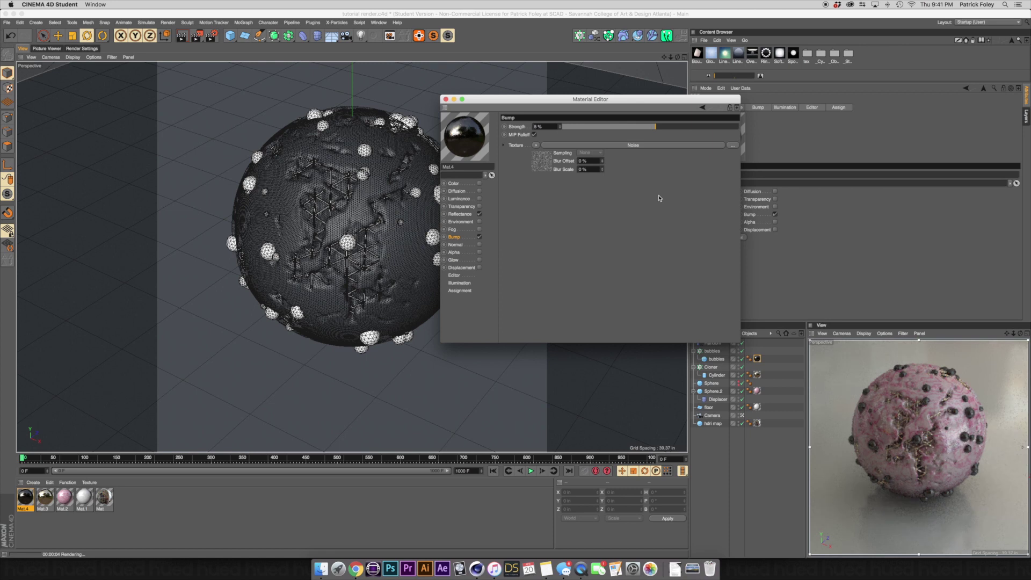
pyautogui.click(446, 99)
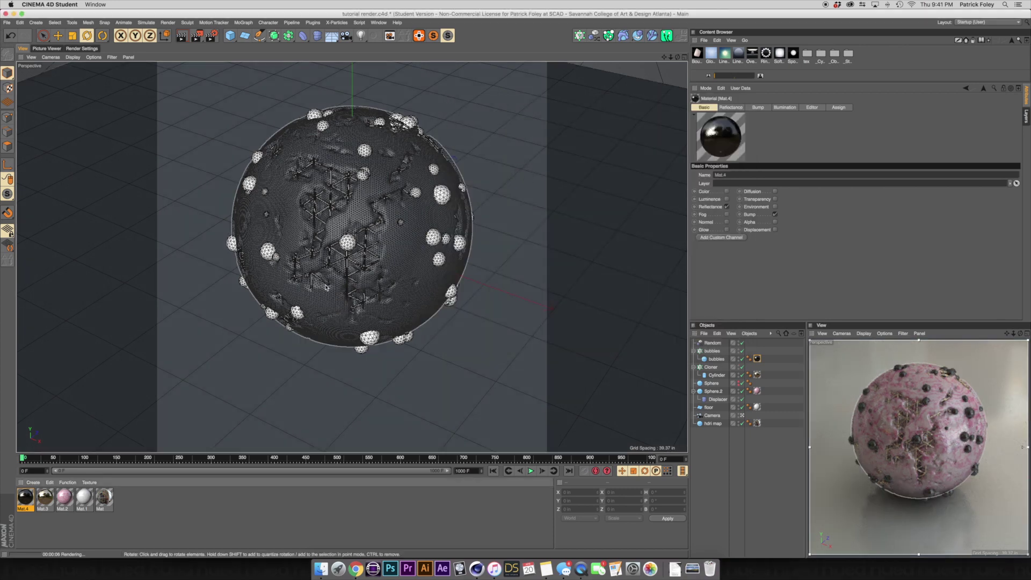
pyautogui.click(320, 257)
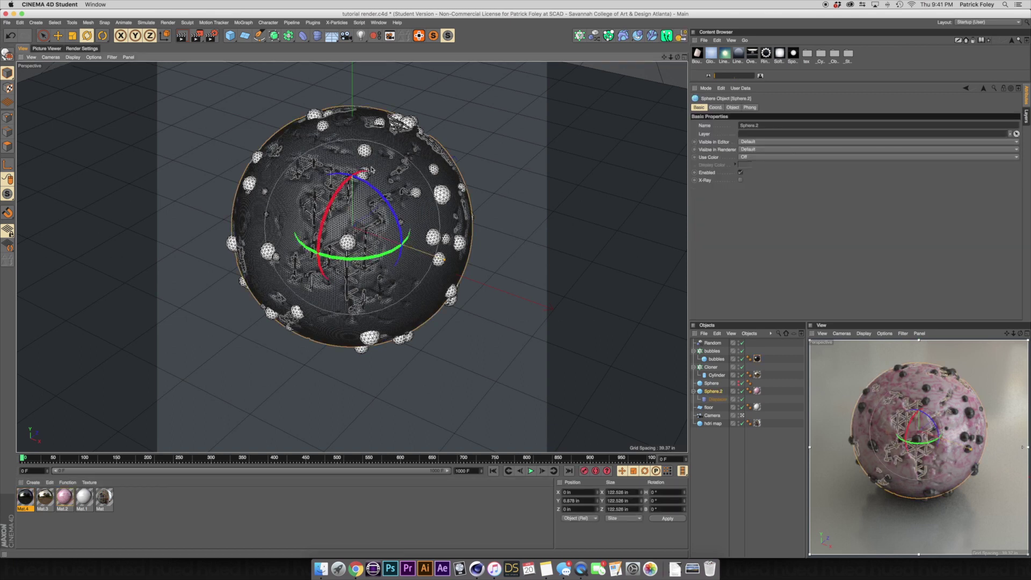
# Move the scene camera slightly closer to the sphere and clear the object selection.
pyautogui.moveTo(670, 56); pyautogui.dragTo(681, 57)
pyautogui.keyDown('alt'); pyautogui.moveTo(307, 196); pyautogui.dragTo(315, 220); pyautogui.keyUp('alt')
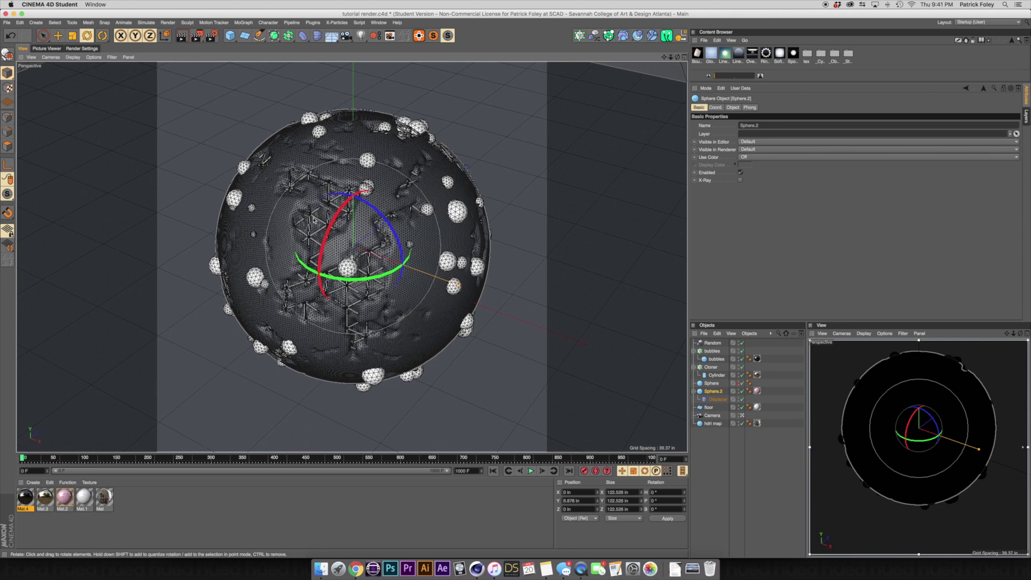
pyautogui.click(724, 463)
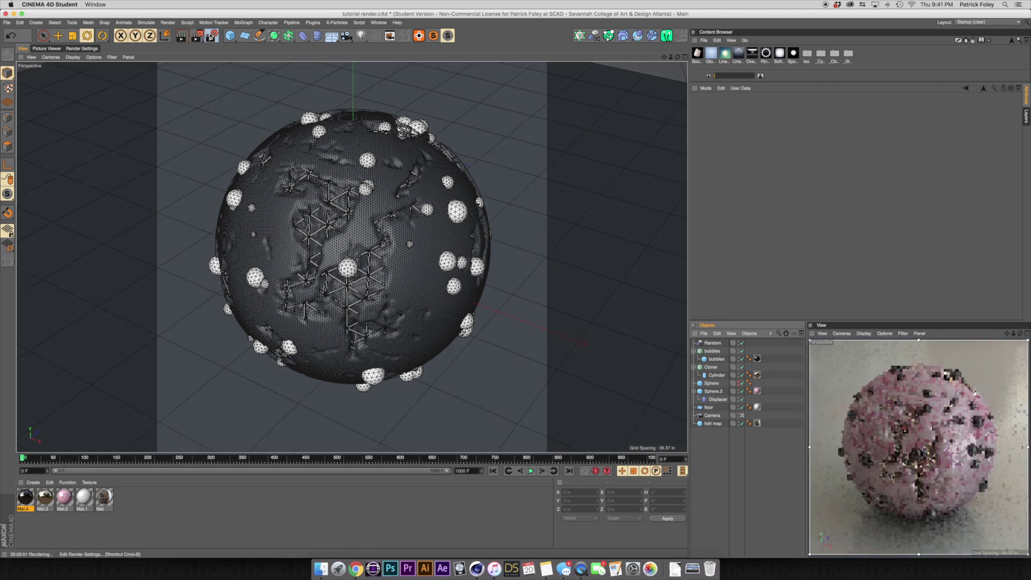
# Enable Depth Of Field in the Physical renderer's settings and return to the 3D view.
pyautogui.click(212, 35)
pyautogui.click(43, 127)
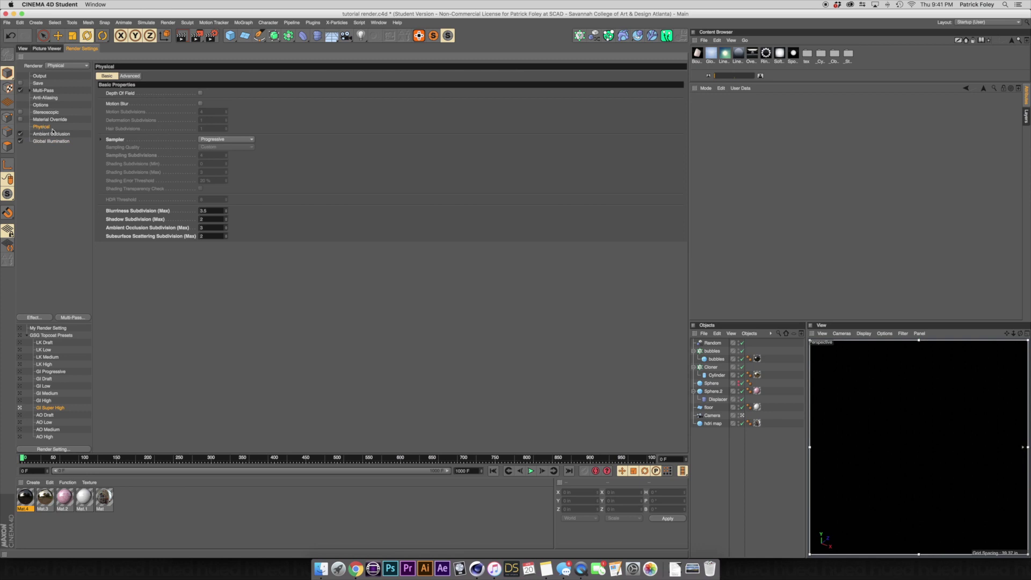
pyautogui.click(200, 94)
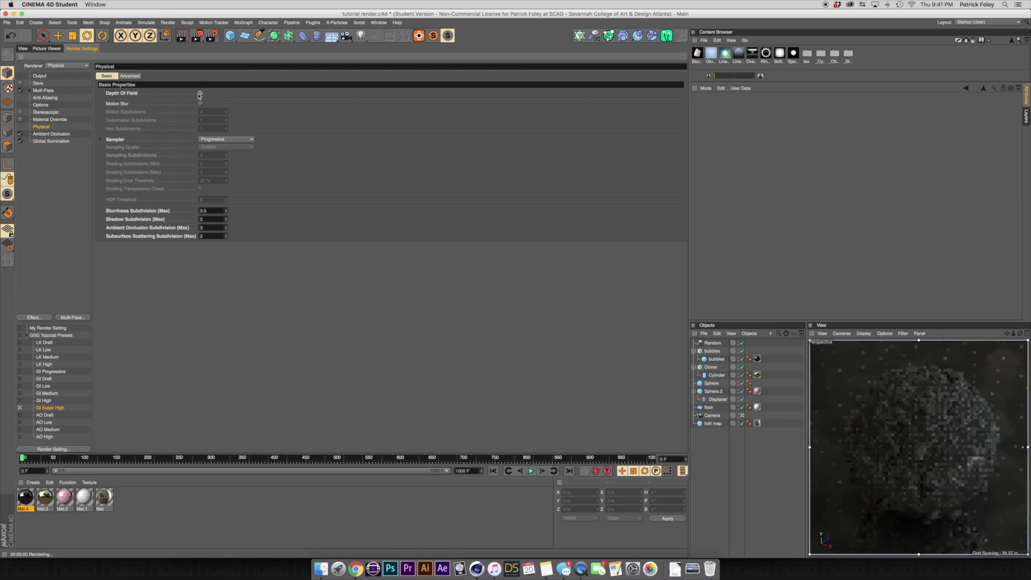
pyautogui.click(24, 49)
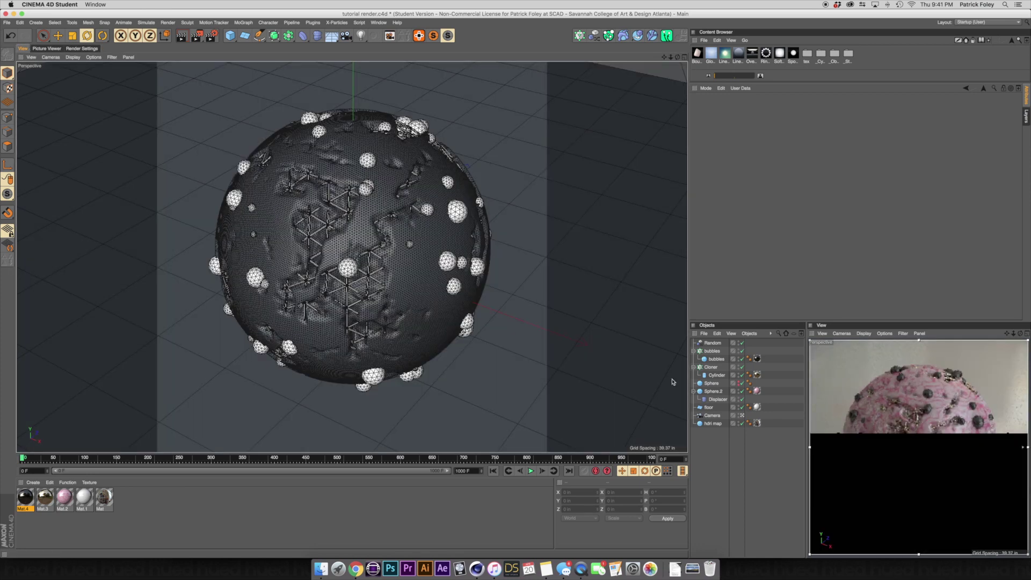
# Choose the Portrait (80 mm) focal length preset for the scene camera.
pyautogui.click(716, 415)
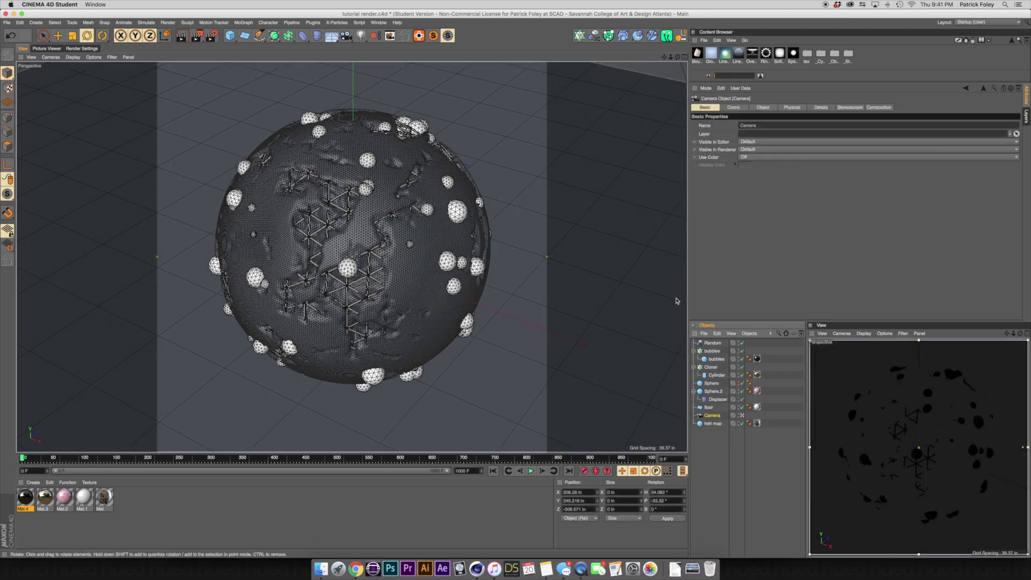
pyautogui.click(769, 110)
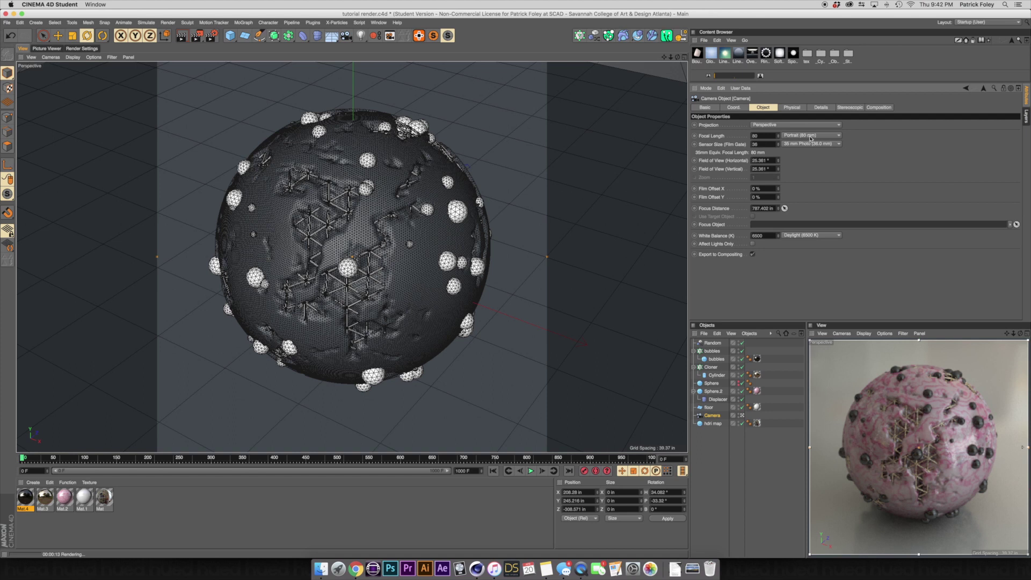
pyautogui.click(810, 136)
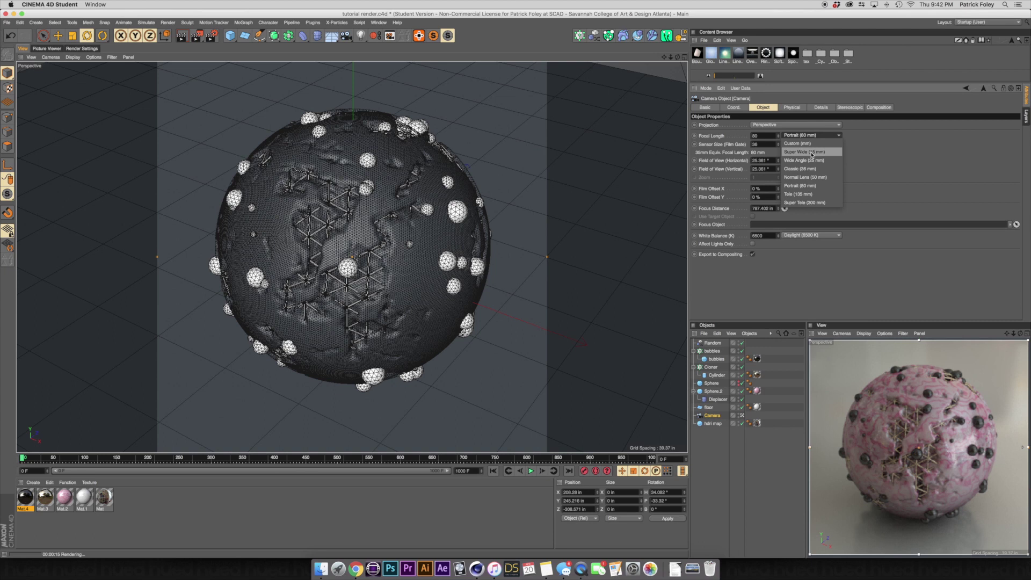
pyautogui.click(829, 186)
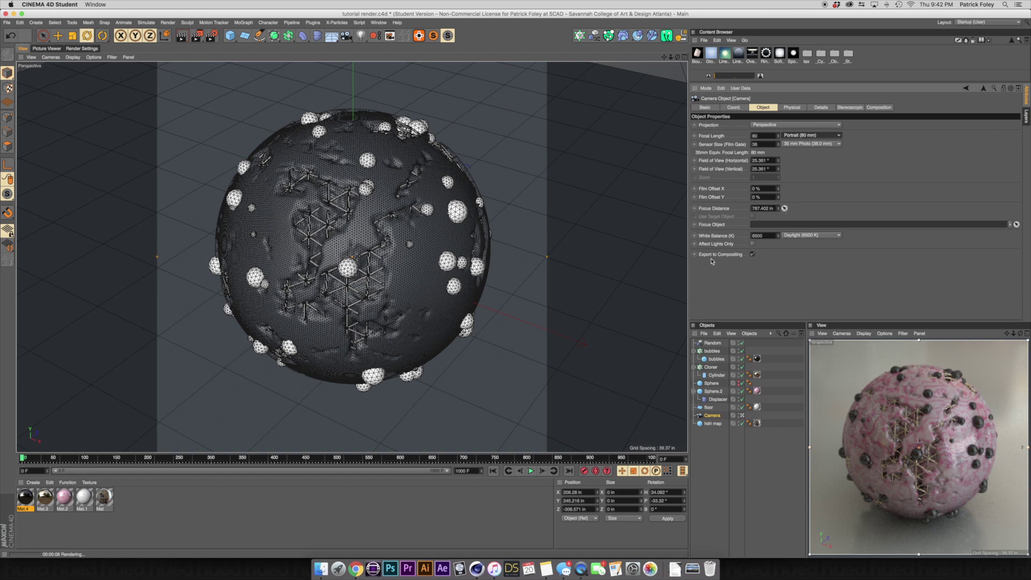
# Leave the camera view and pull the camera's focus plane closer to the sphere, to a focus distance of about 725 in.
pyautogui.click(742, 415)
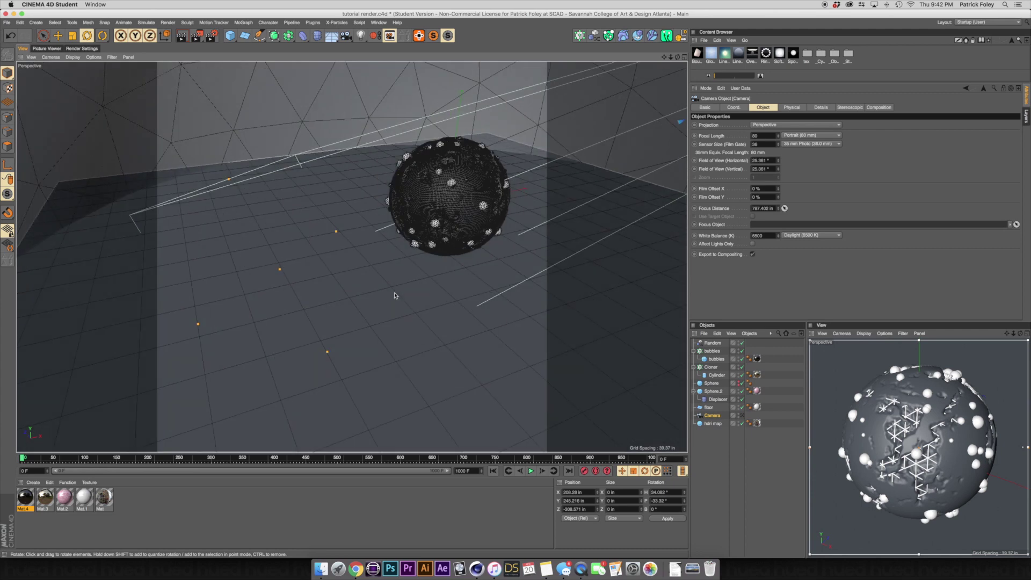
pyautogui.click(398, 294)
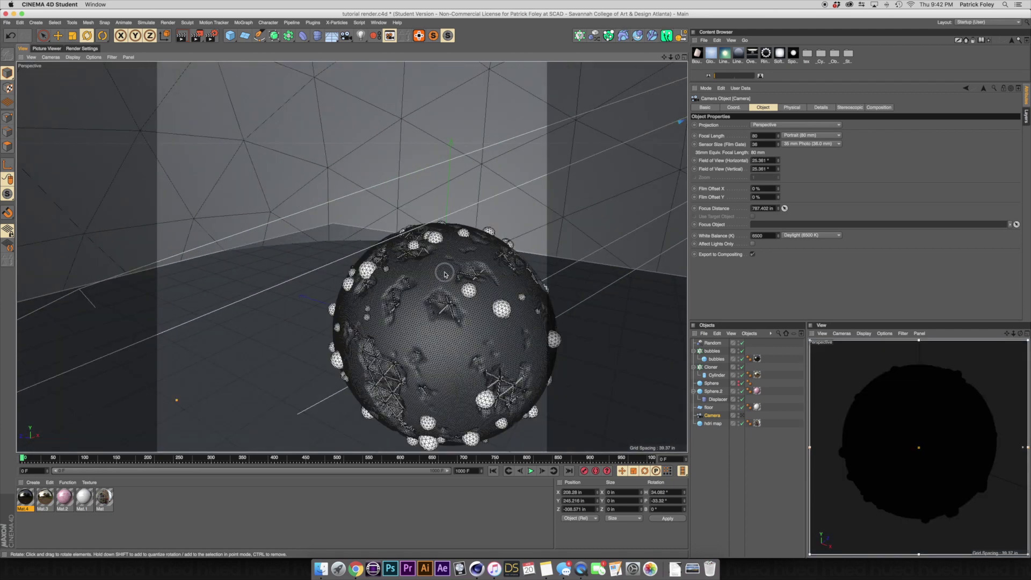
pyautogui.click(432, 285)
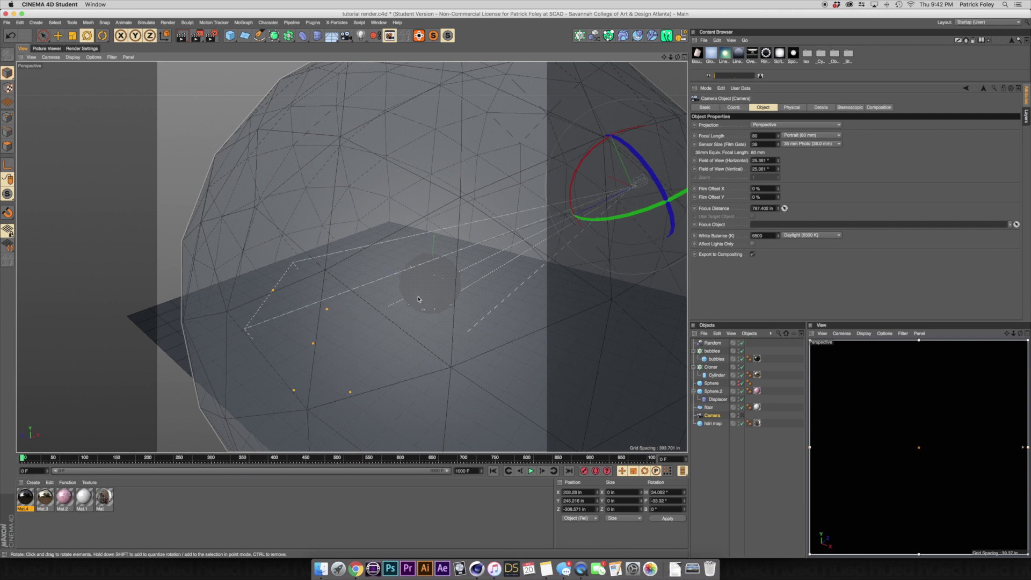
pyautogui.moveTo(313, 343); pyautogui.dragTo(342, 377)
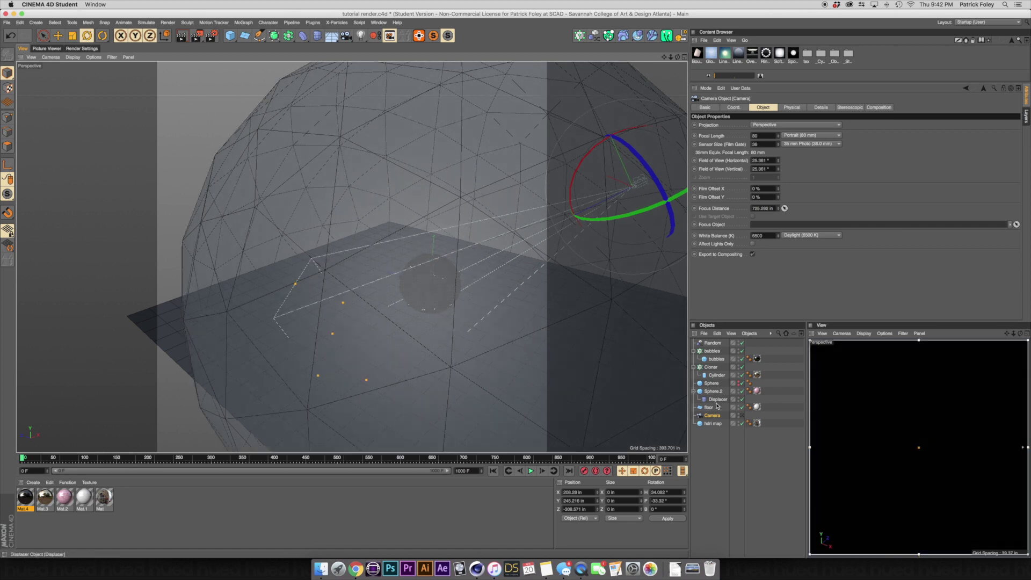
# Look through the camera again and pick its focus point on the front of the sphere, at about 379 in focus distance.
pyautogui.click(742, 416)
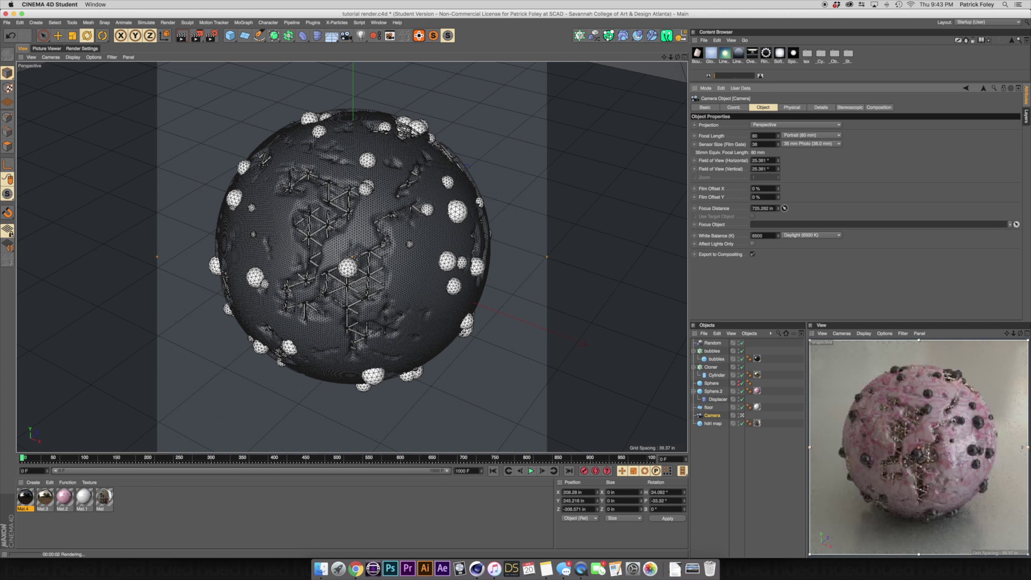
pyautogui.click(349, 244)
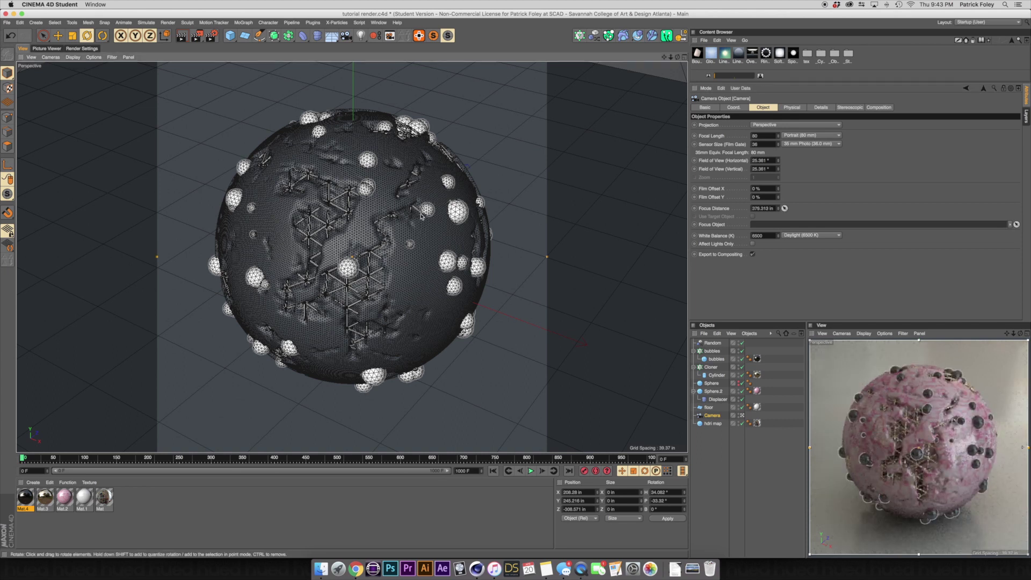
pyautogui.click(741, 415)
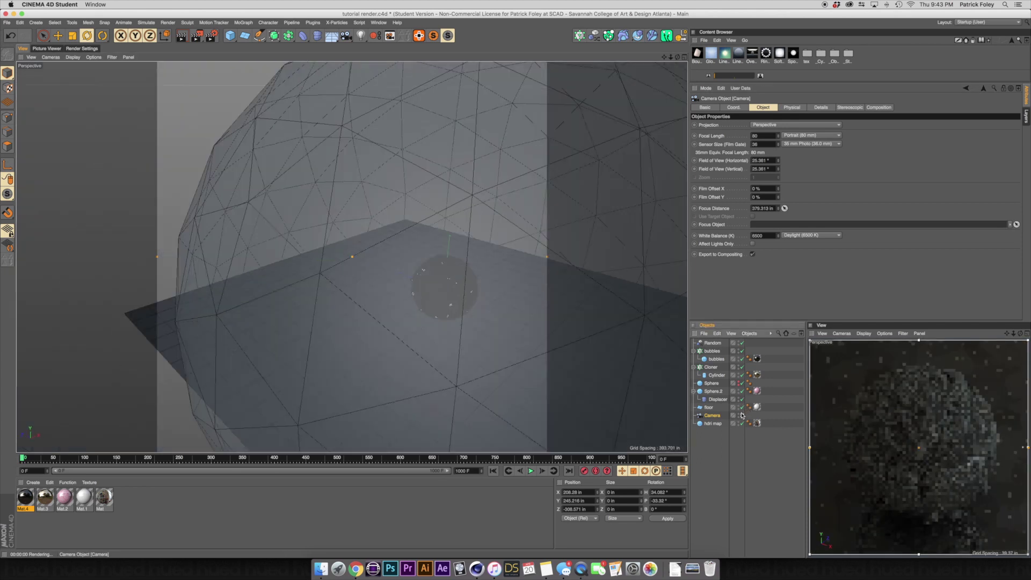
pyautogui.click(742, 415)
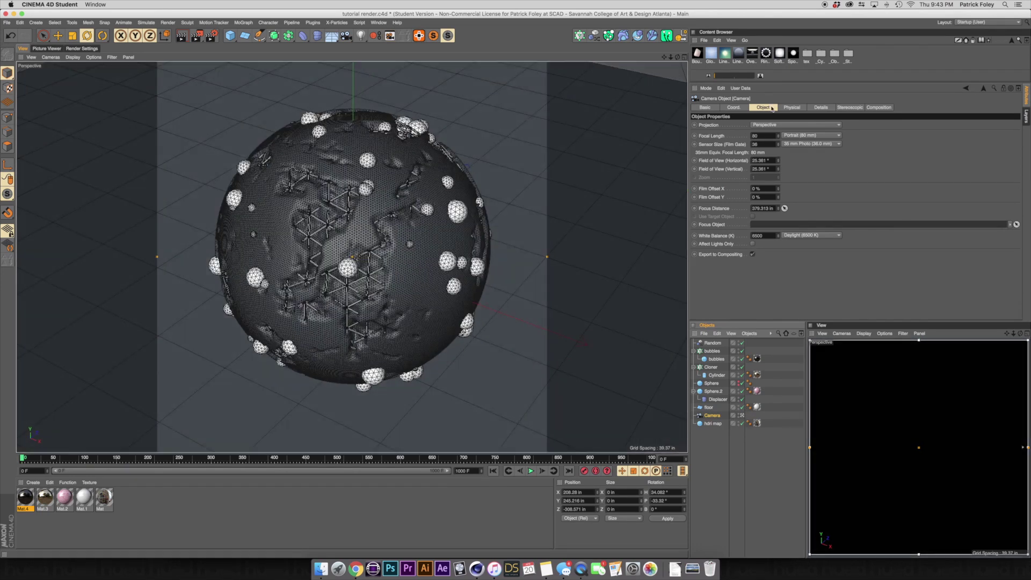
# Lower the camera's physical F-Stop, trying 0.1 and 0.5 and settling on 0.4.
pyautogui.click(791, 107)
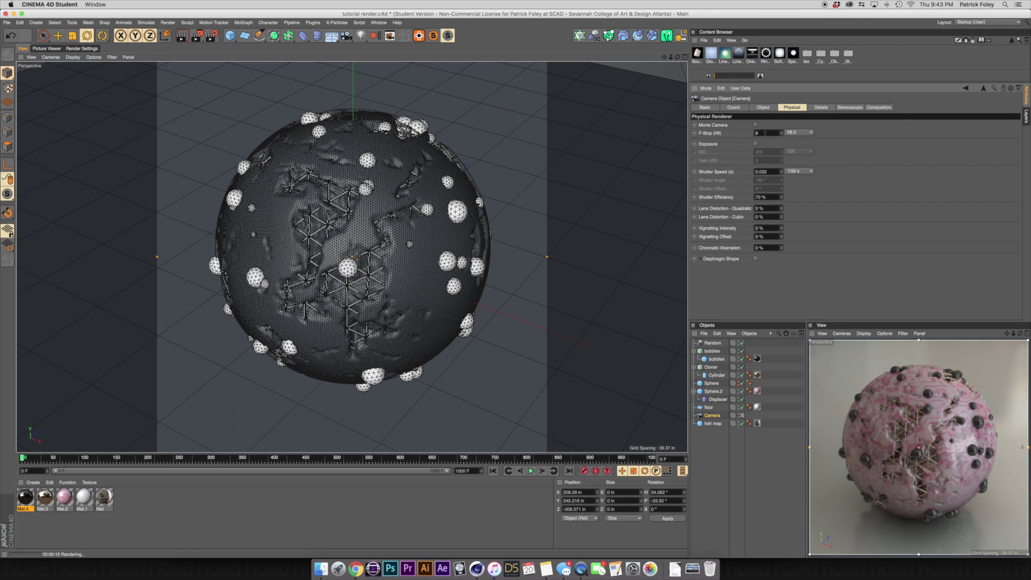
pyautogui.press('Return')
pyautogui.write('0.1')
pyautogui.press('Return')
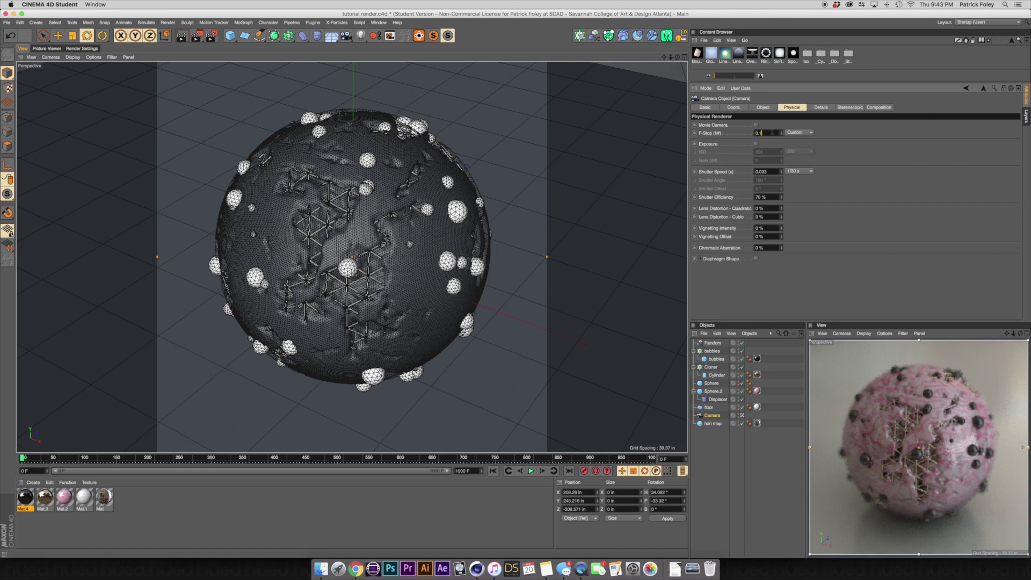
pyautogui.write('5')
pyautogui.press('Return')
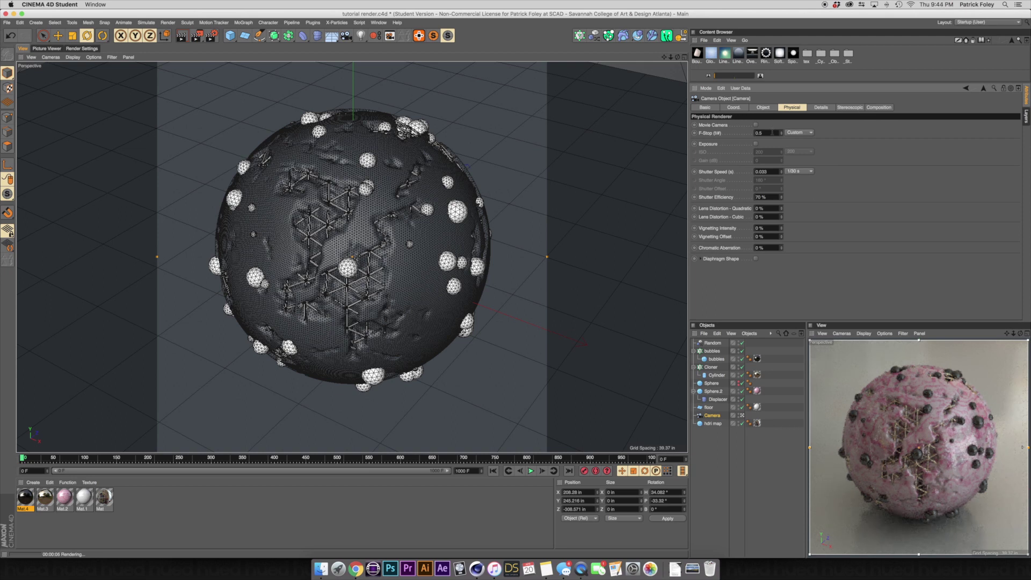
pyautogui.click(781, 134)
pyautogui.press('super+r')
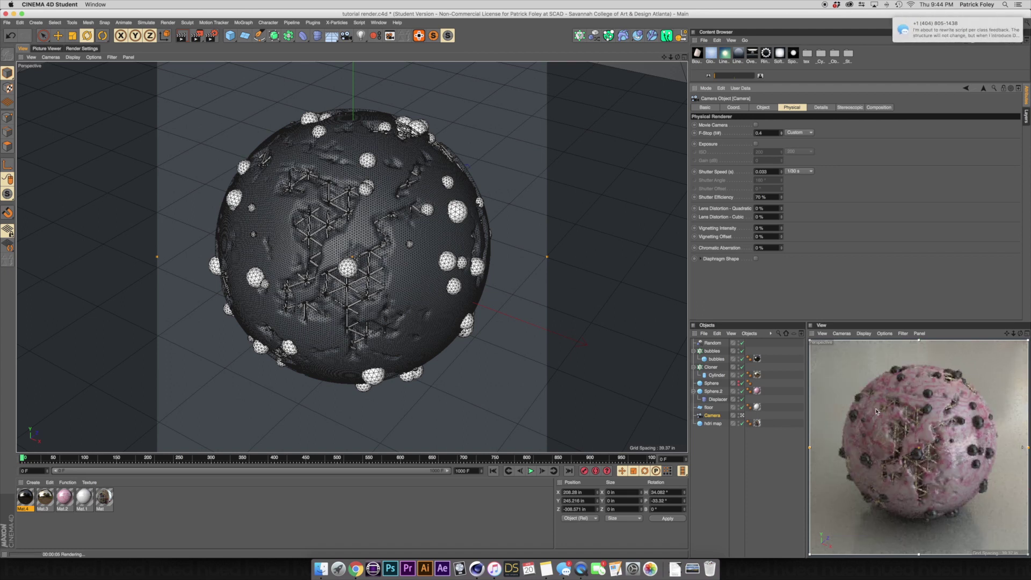
# Turn off the interactive render preview and enter a new custom sample count for Global Illumination.
pyautogui.click(857, 408)
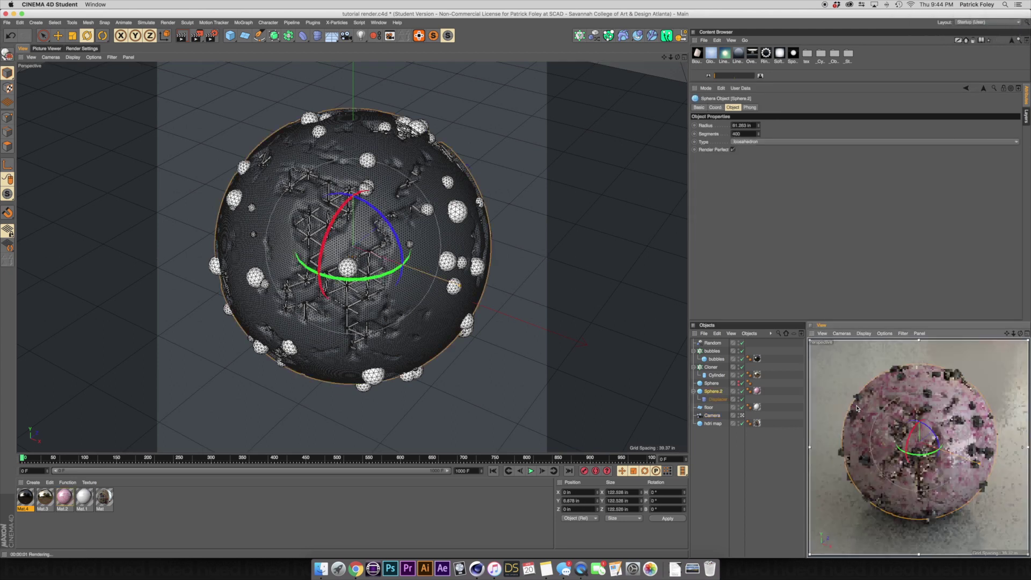
pyautogui.hotkey('alt', 'r')
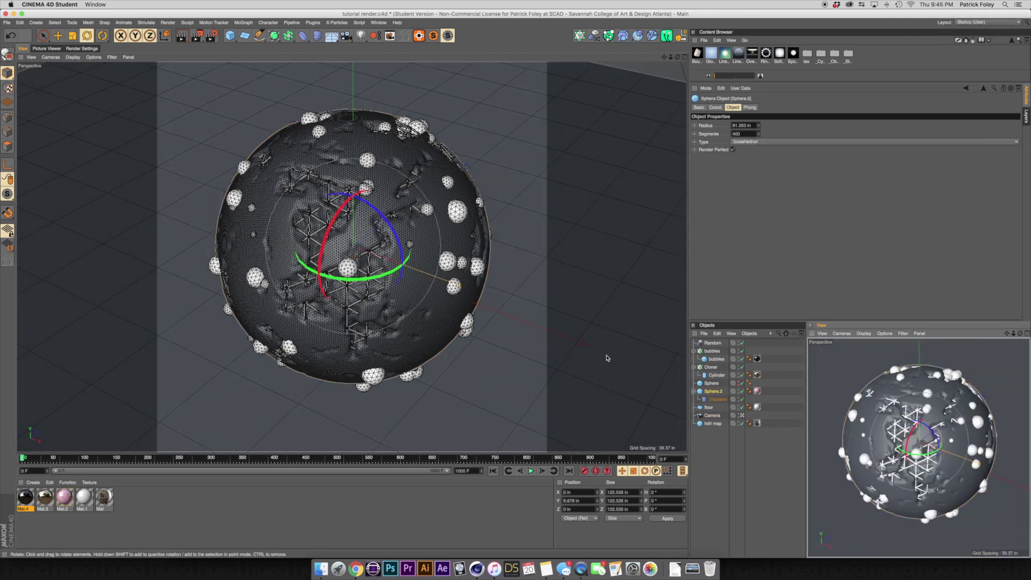
pyautogui.click(212, 38)
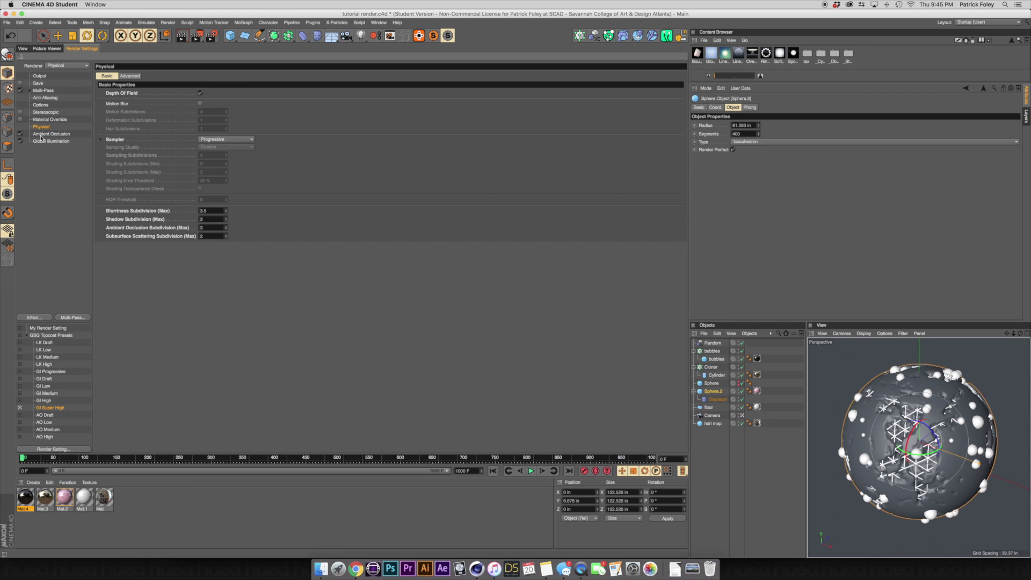
pyautogui.click(38, 141)
pyautogui.doubleClick(160, 147)
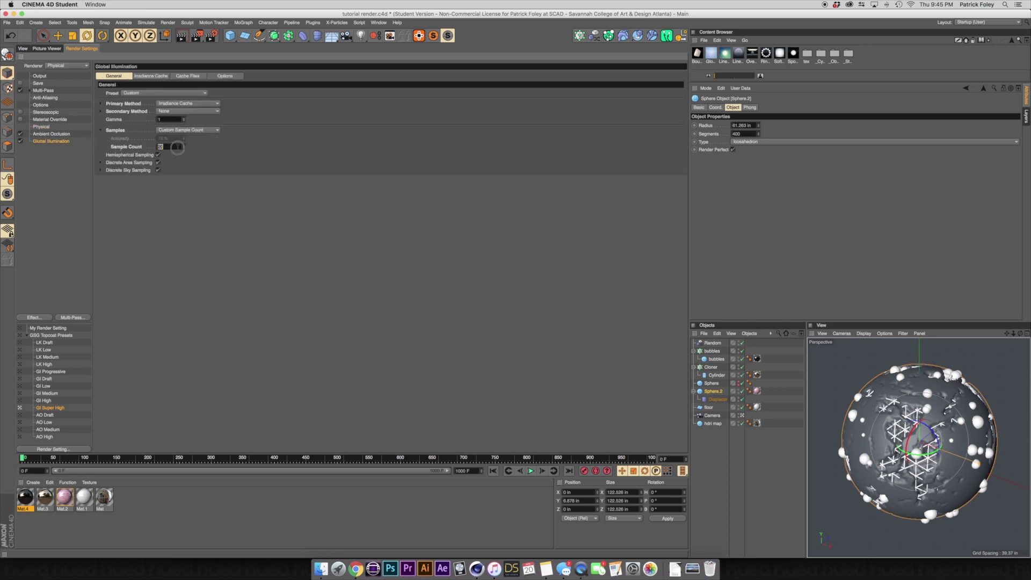
pyautogui.write('1')
# Set the Physical renderer's sampler to Adaptive.
pyautogui.click(41, 127)
pyautogui.click(210, 139)
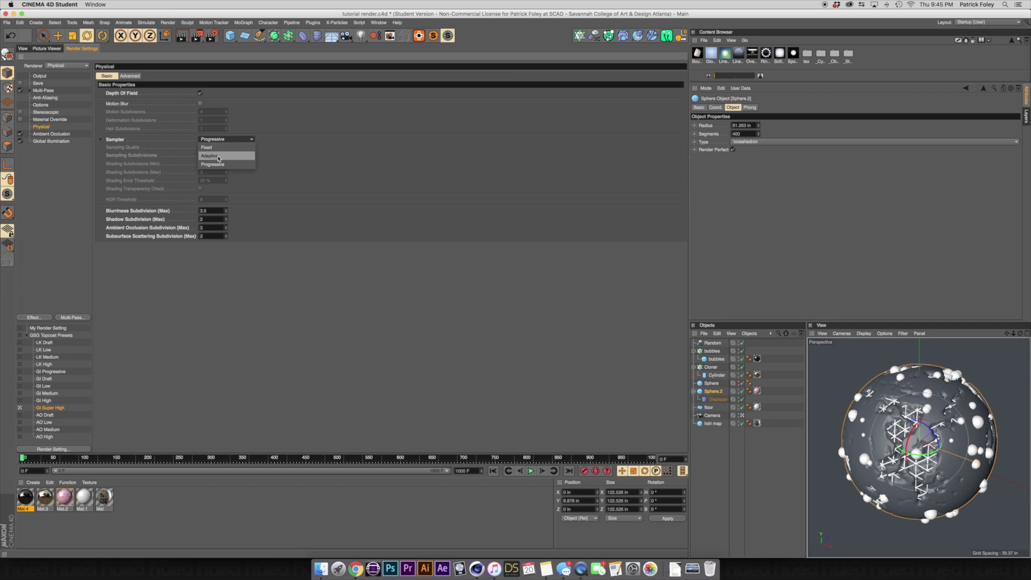
pyautogui.click(218, 157)
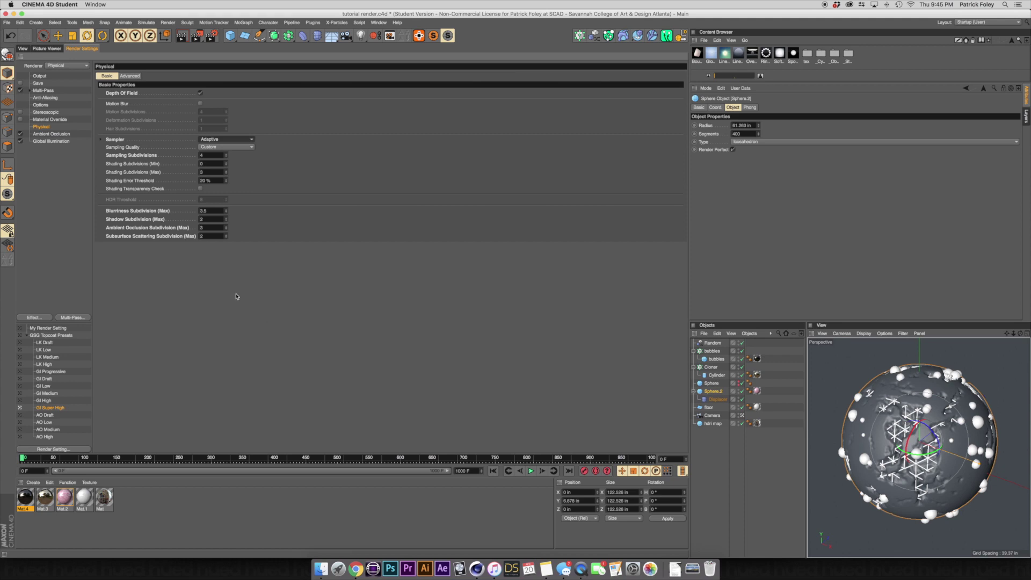
# Set the HDRI material's luminance texture mix mode to Multiply and close the material editor.
pyautogui.doubleClick(104, 498)
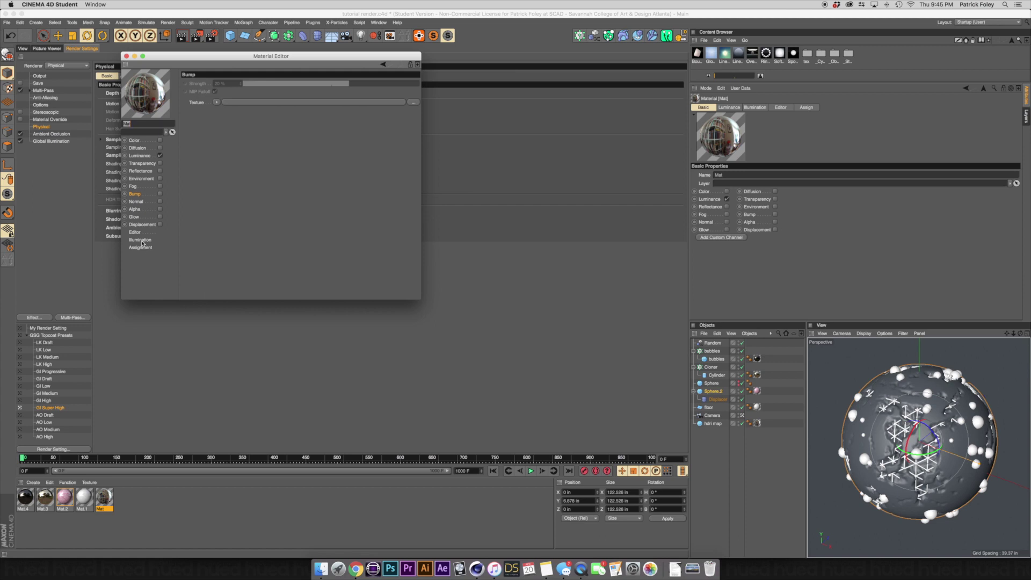
pyautogui.click(139, 155)
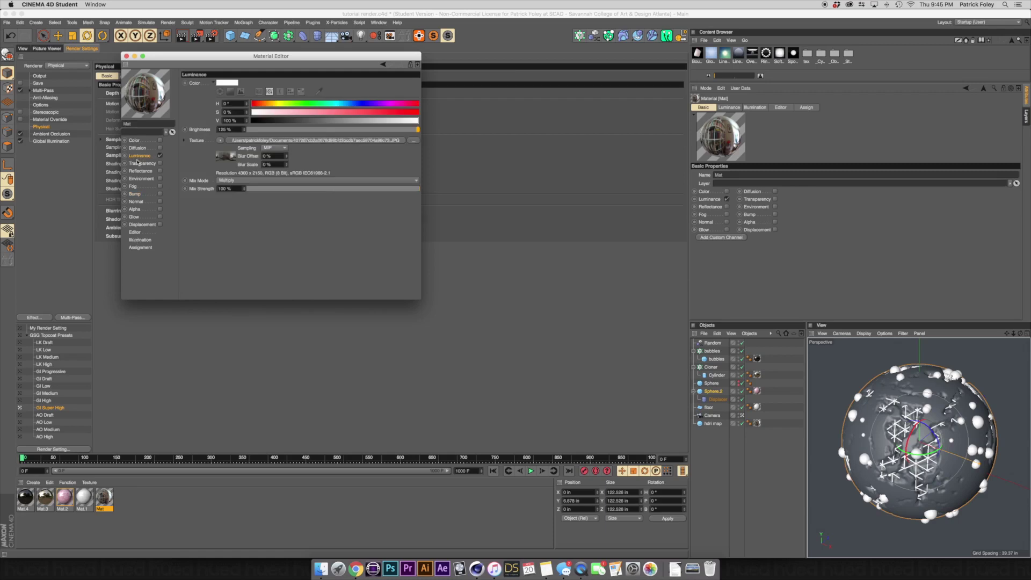
pyautogui.click(231, 180)
pyautogui.click(230, 213)
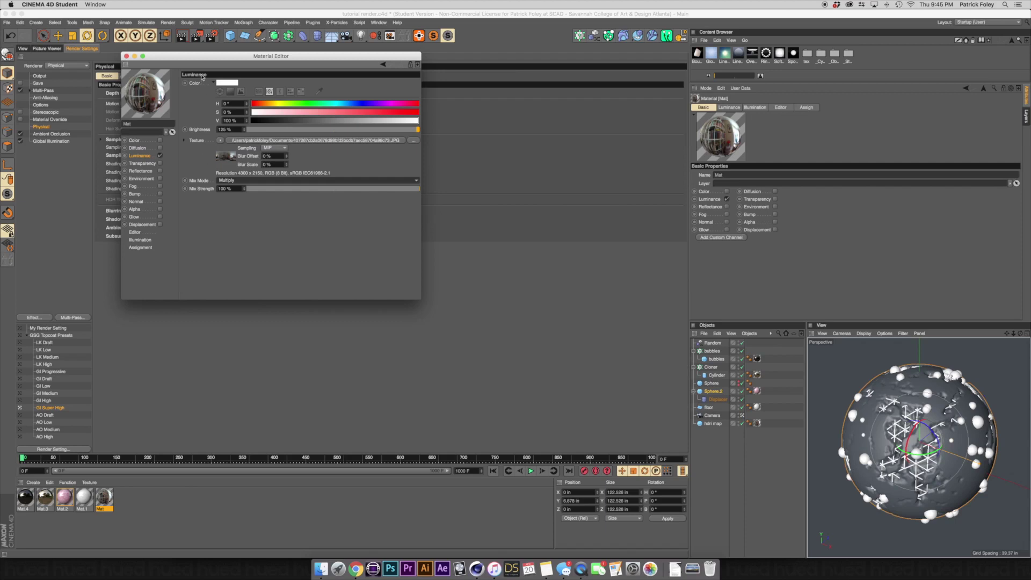
pyautogui.moveTo(189, 57); pyautogui.dragTo(457, 224)
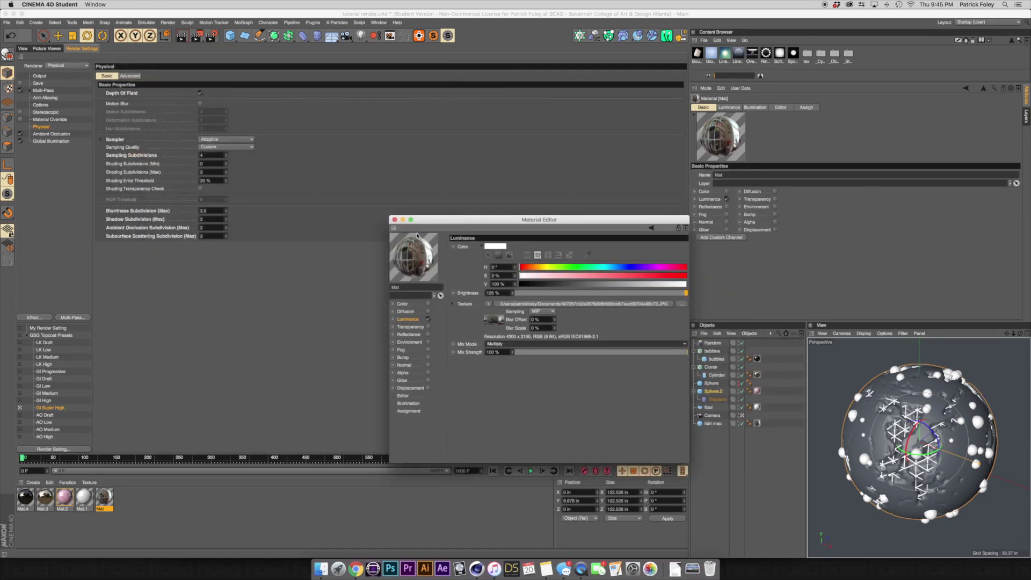
pyautogui.click(394, 219)
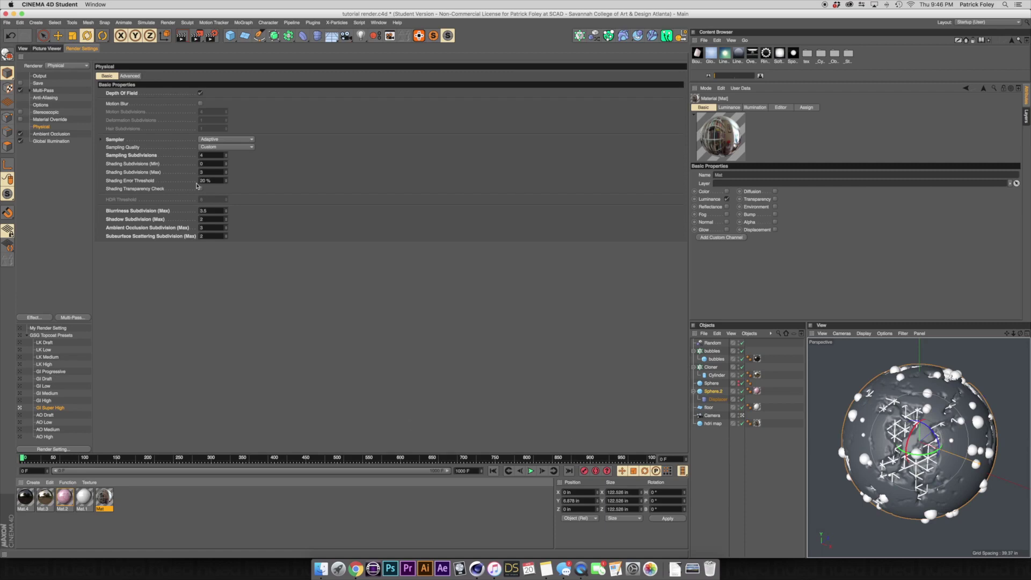
# Render the scene to the Picture Viewer.
pyautogui.click(198, 37)
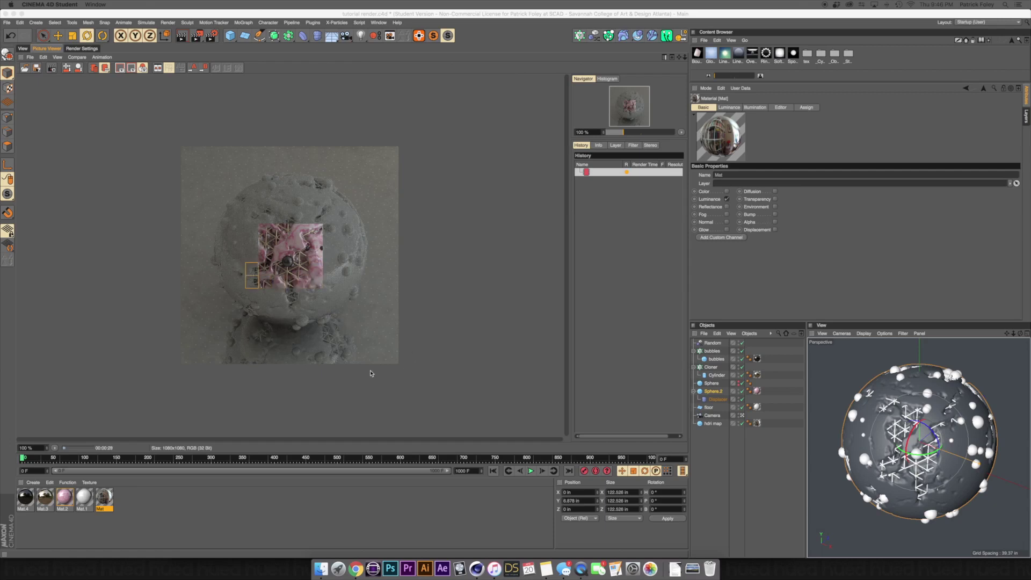
# Switch to Chrome, browse the daily renders on the artist's Instagram profile, and return to Cinema 4D to check the render.
pyautogui.click(363, 573)
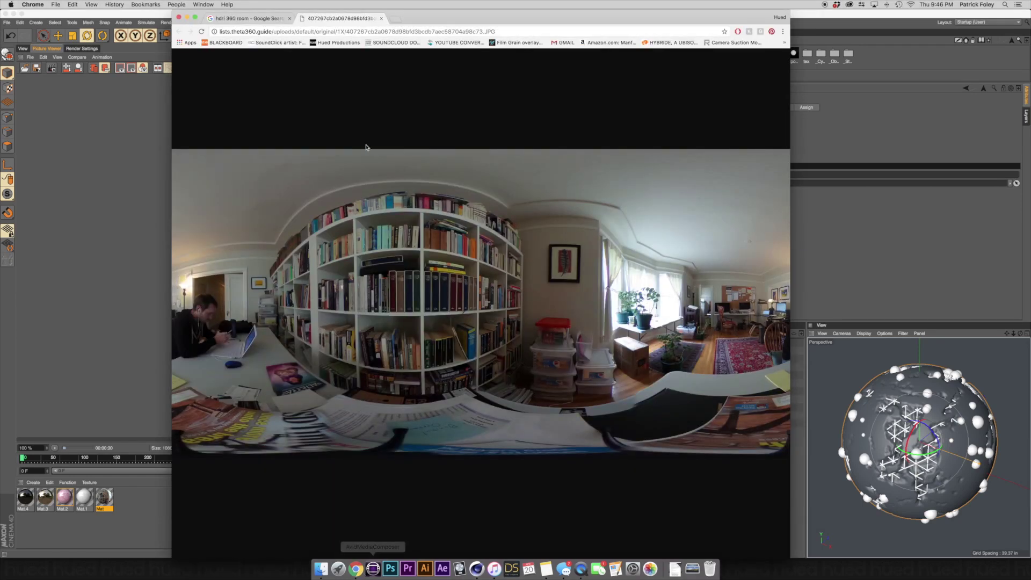
pyautogui.click(389, 32)
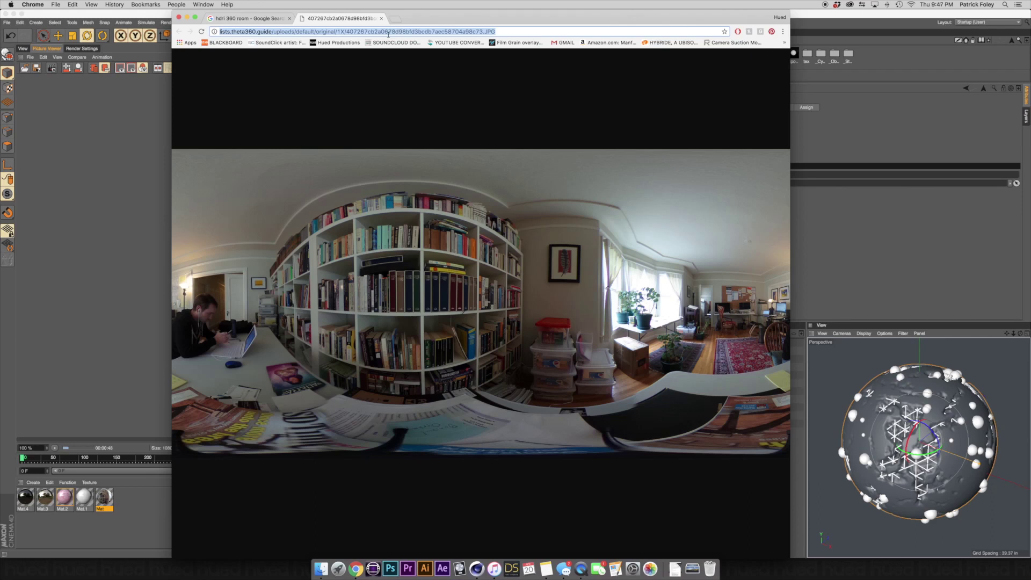
pyautogui.write('instagram.com/patrick_4d/')
pyautogui.press('Return')
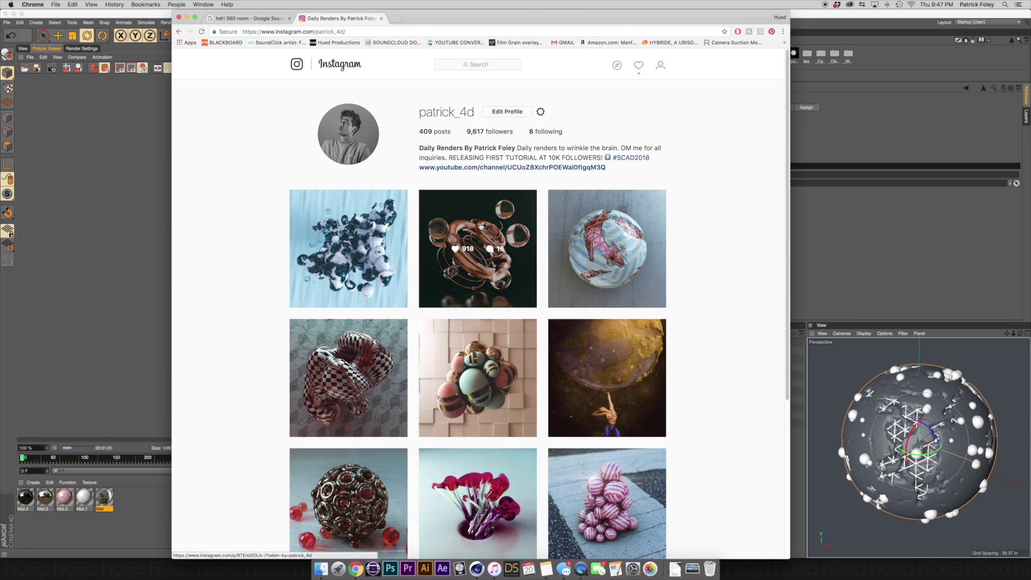
pyautogui.scroll(-2, 499, 386)
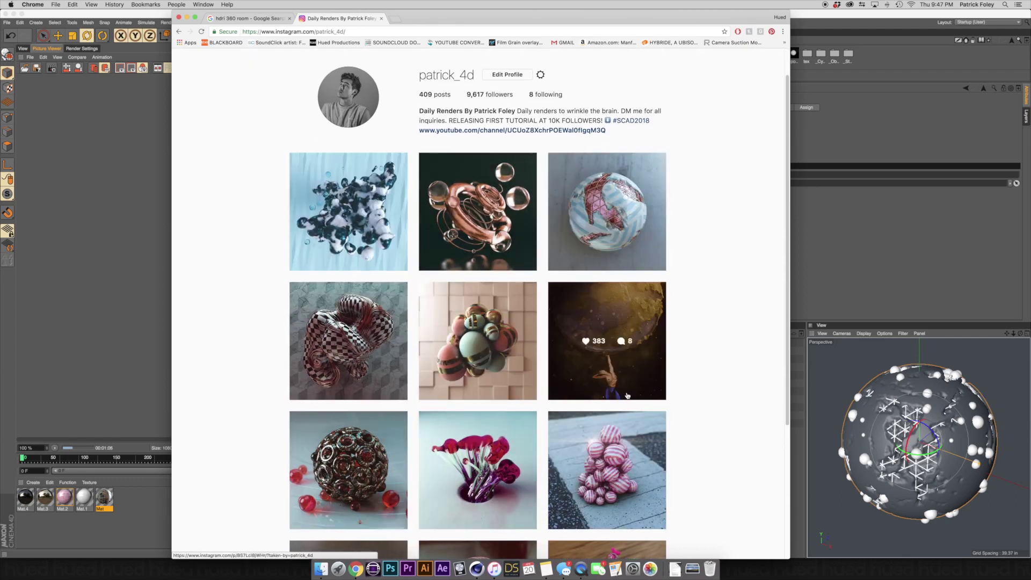
pyautogui.scroll(-1, 564, 467)
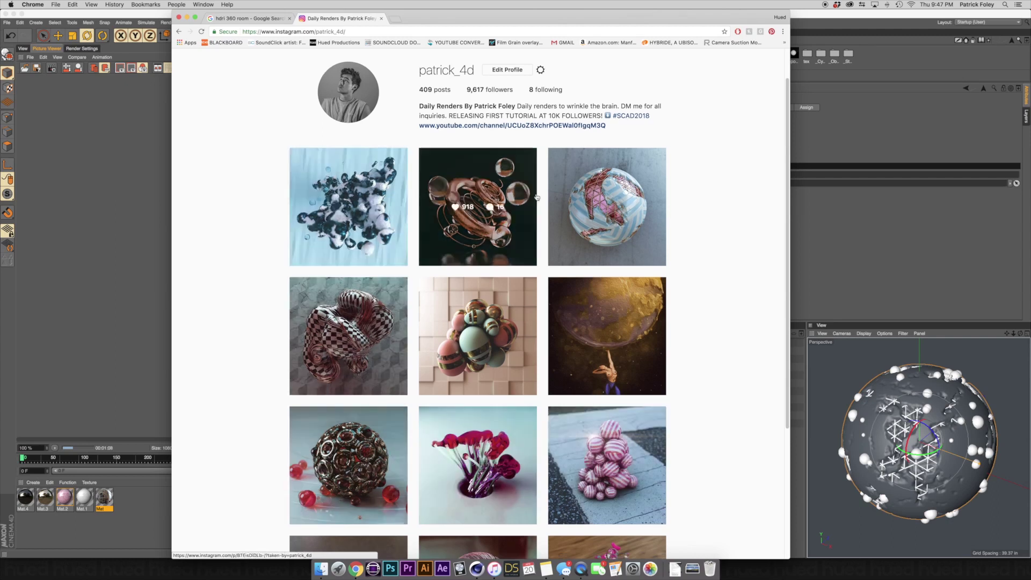
pyautogui.scroll(-2, 602, 483)
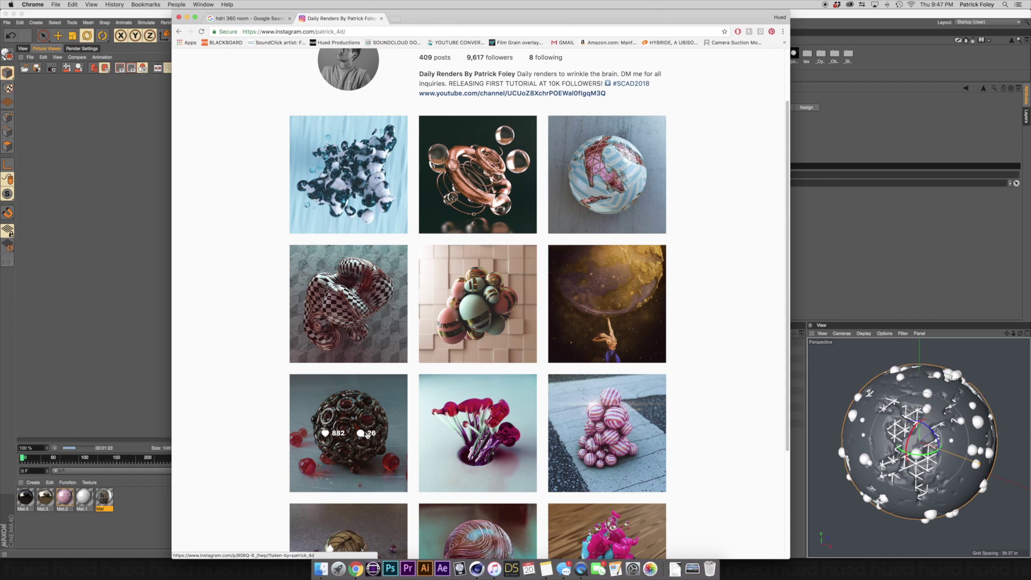
pyautogui.click(124, 300)
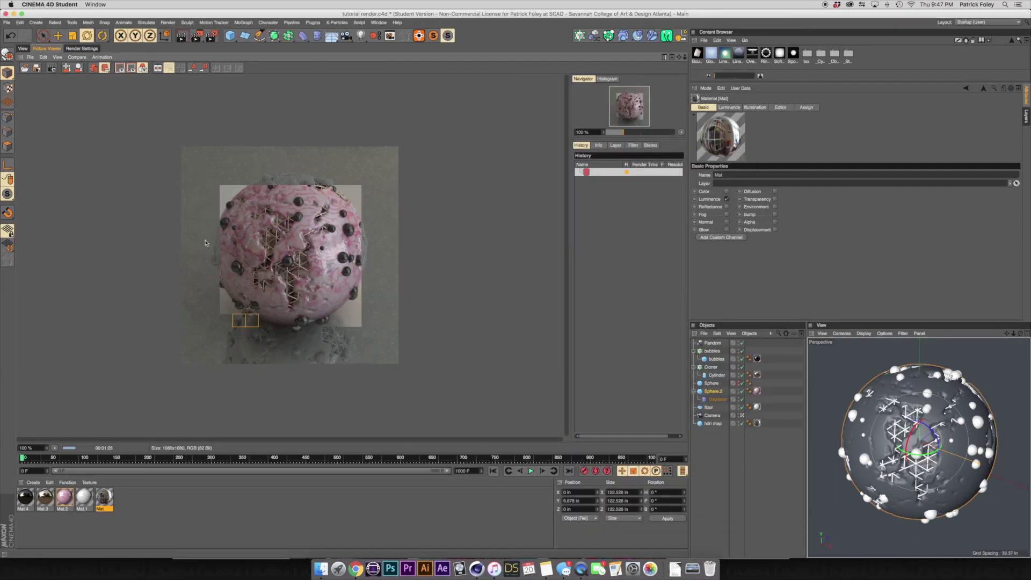